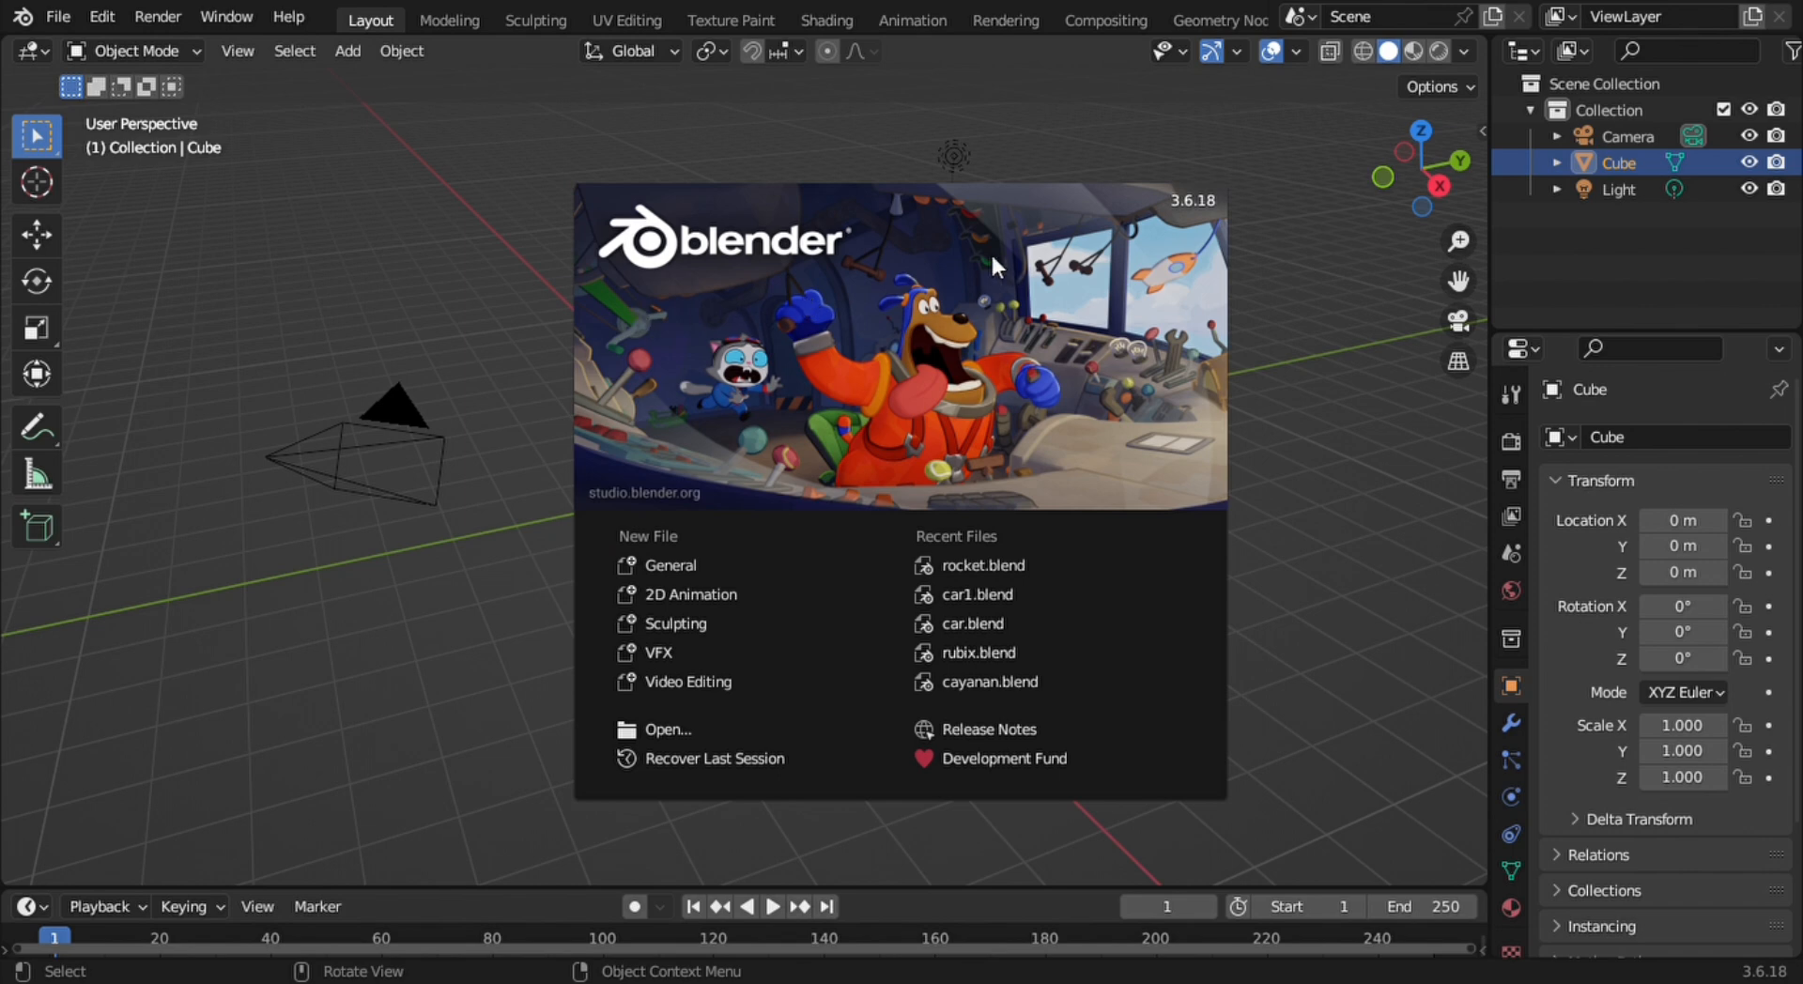
Close the startup splash screen to reveal the default scene
{"action": "left_click", "coordinate": [375, 197]}
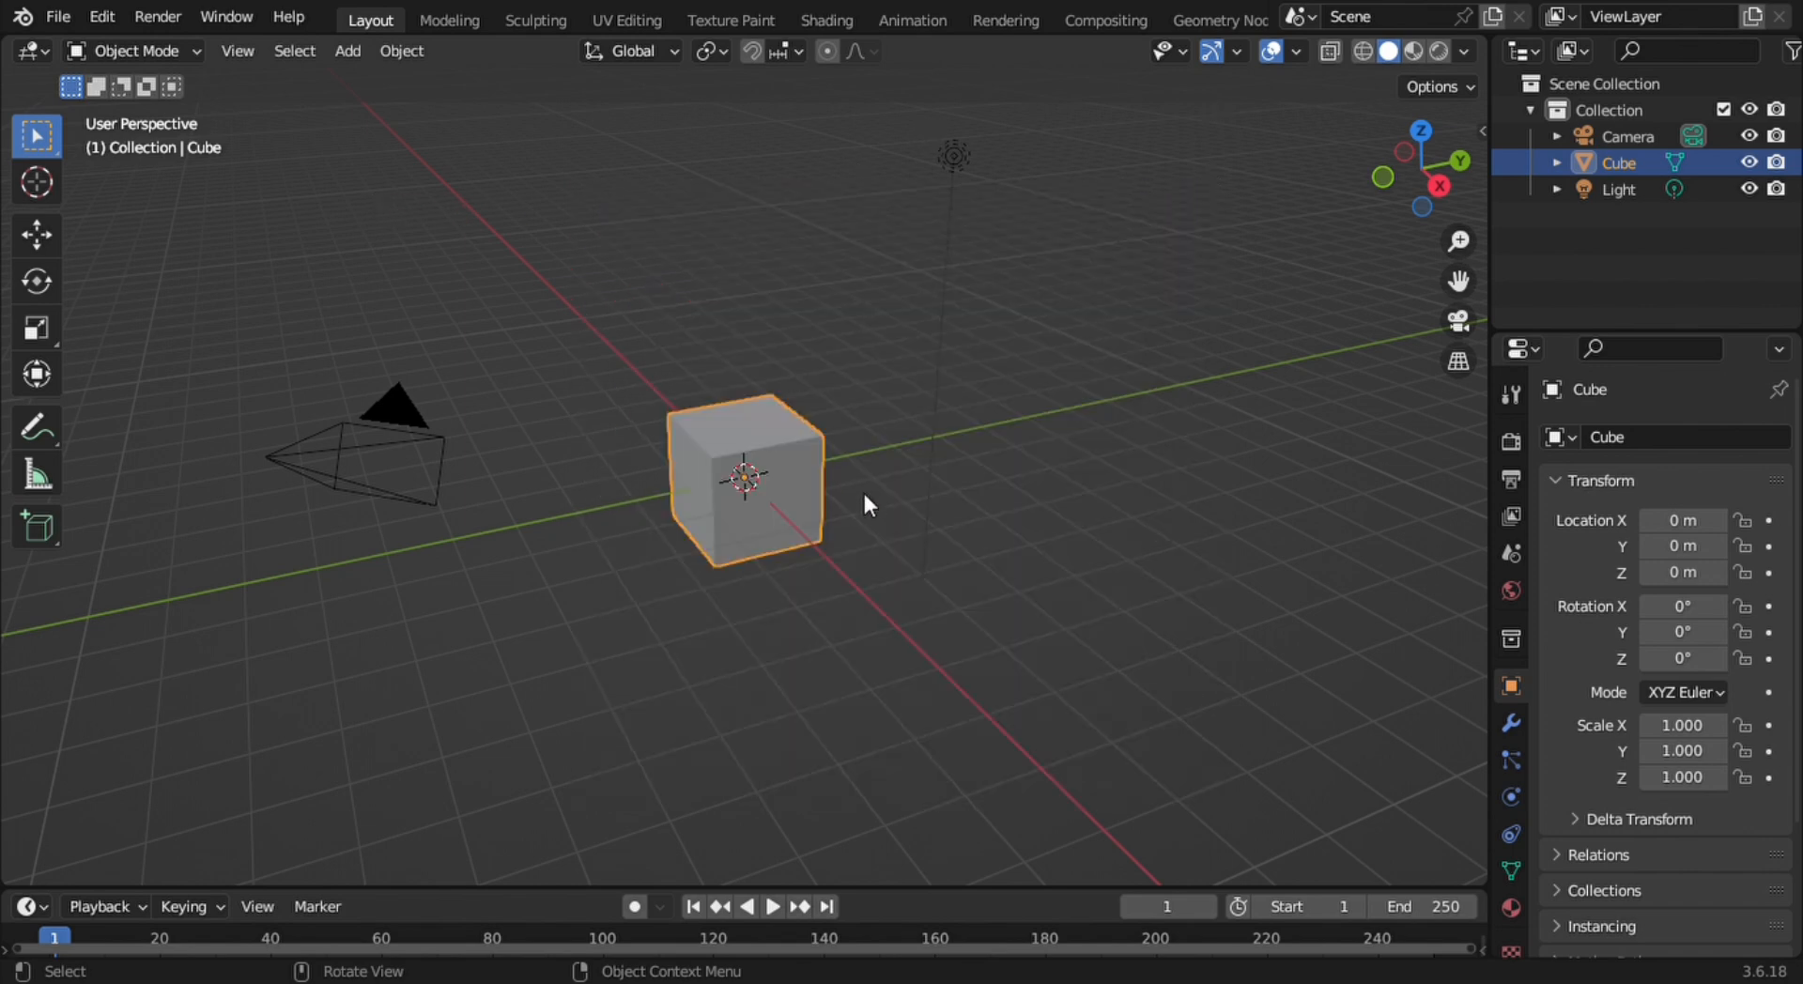
{"action": "middle_click_drag", "start_coordinate": [420, 622], "coordinate": [570, 522]}
{"action": "middle_click_drag", "start_coordinate": [804, 381], "coordinate": [821, 333]}
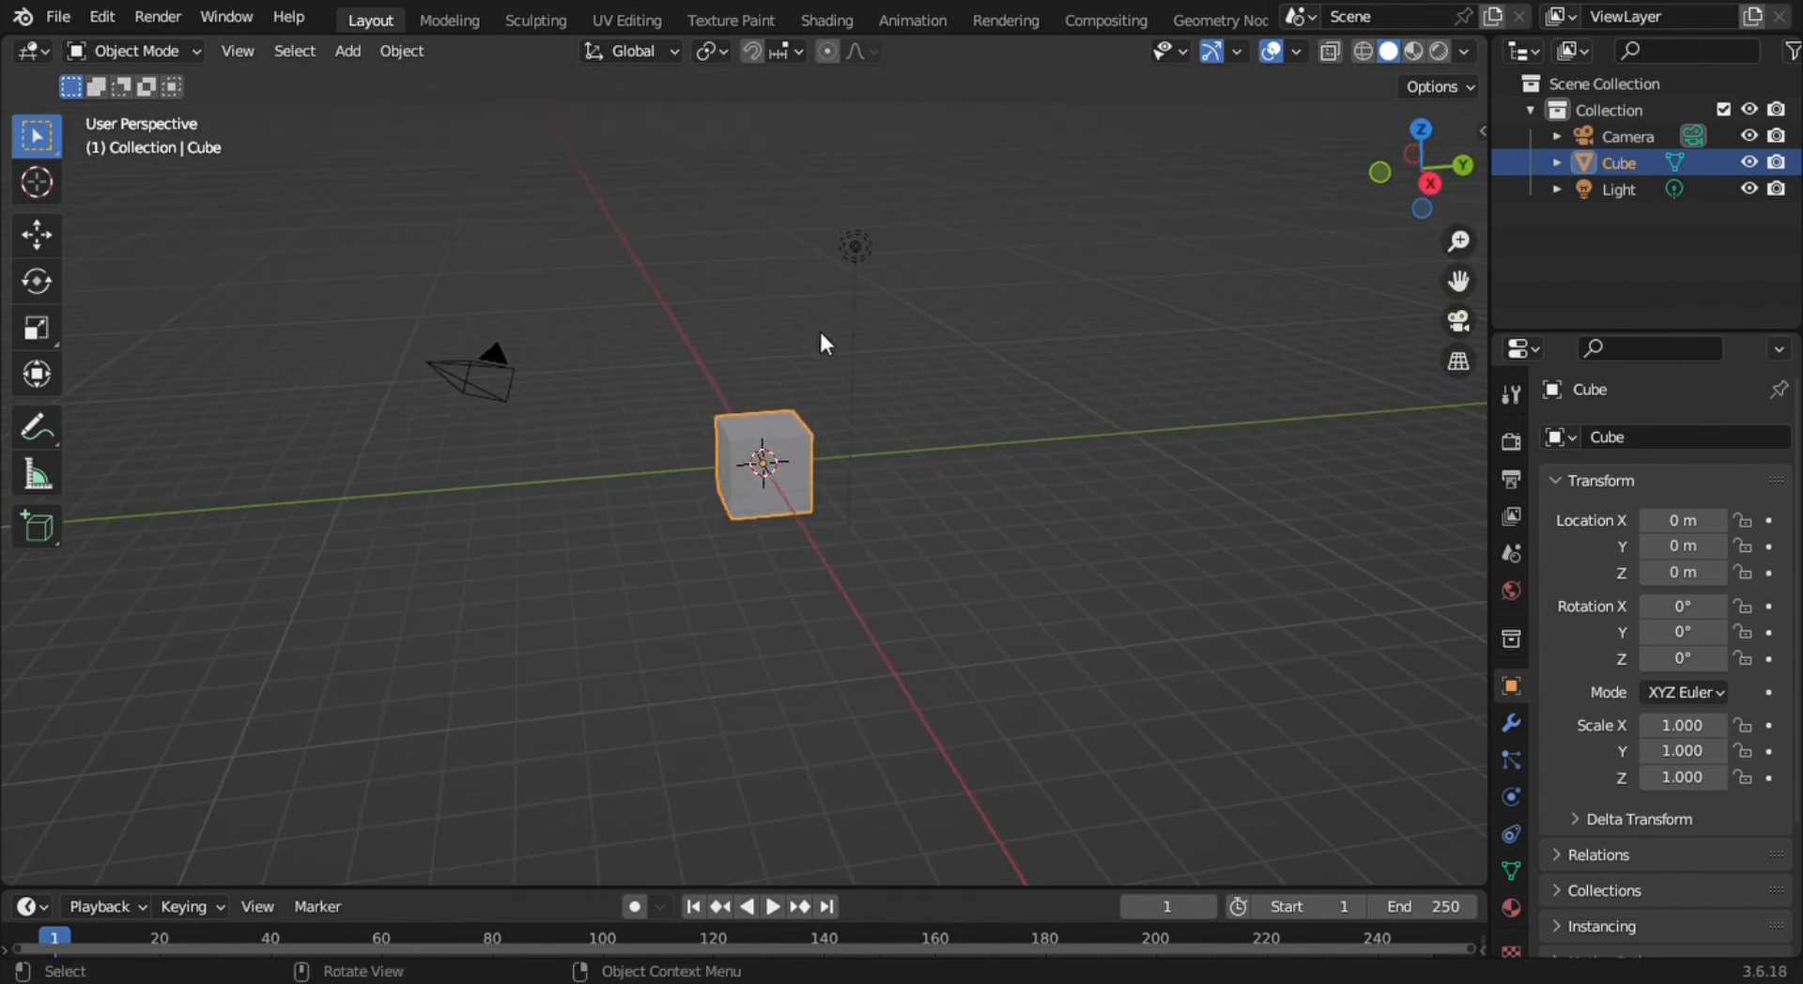
Try selecting all objects together, clearing the selection, and selecting the cube, camera and light individually
{"action": "key", "text": "a"}
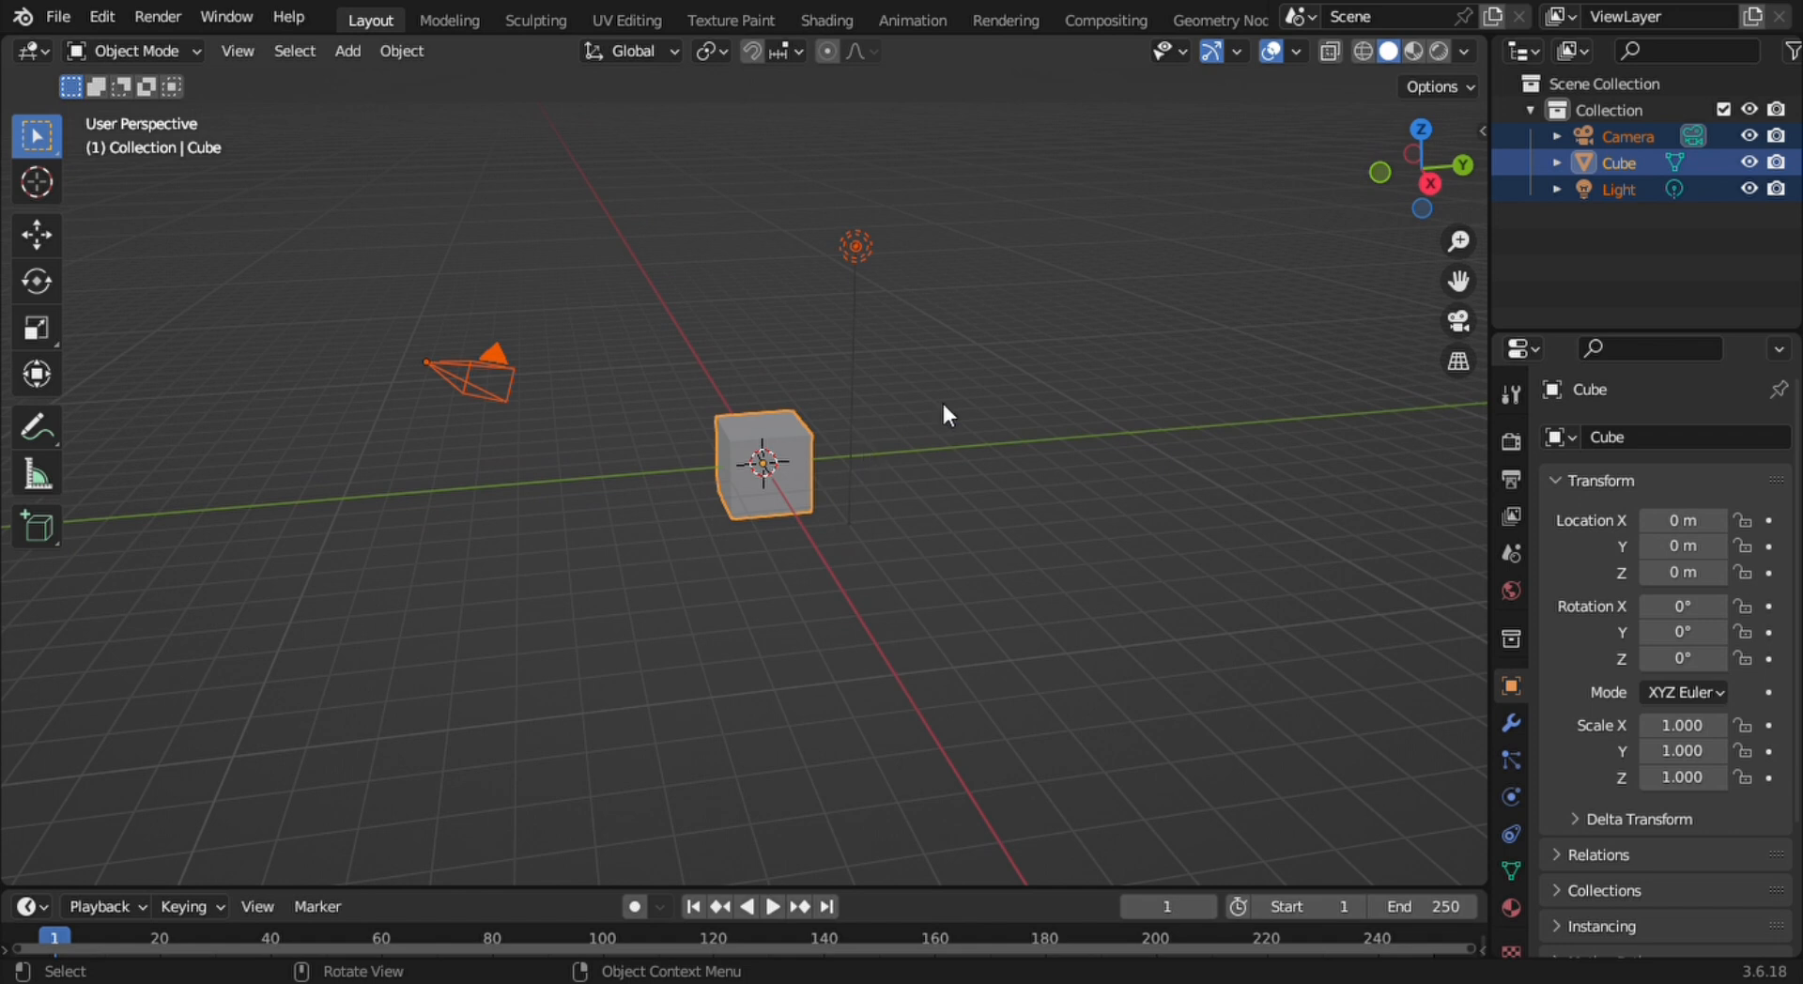
{"action": "key", "text": "alt+a"}
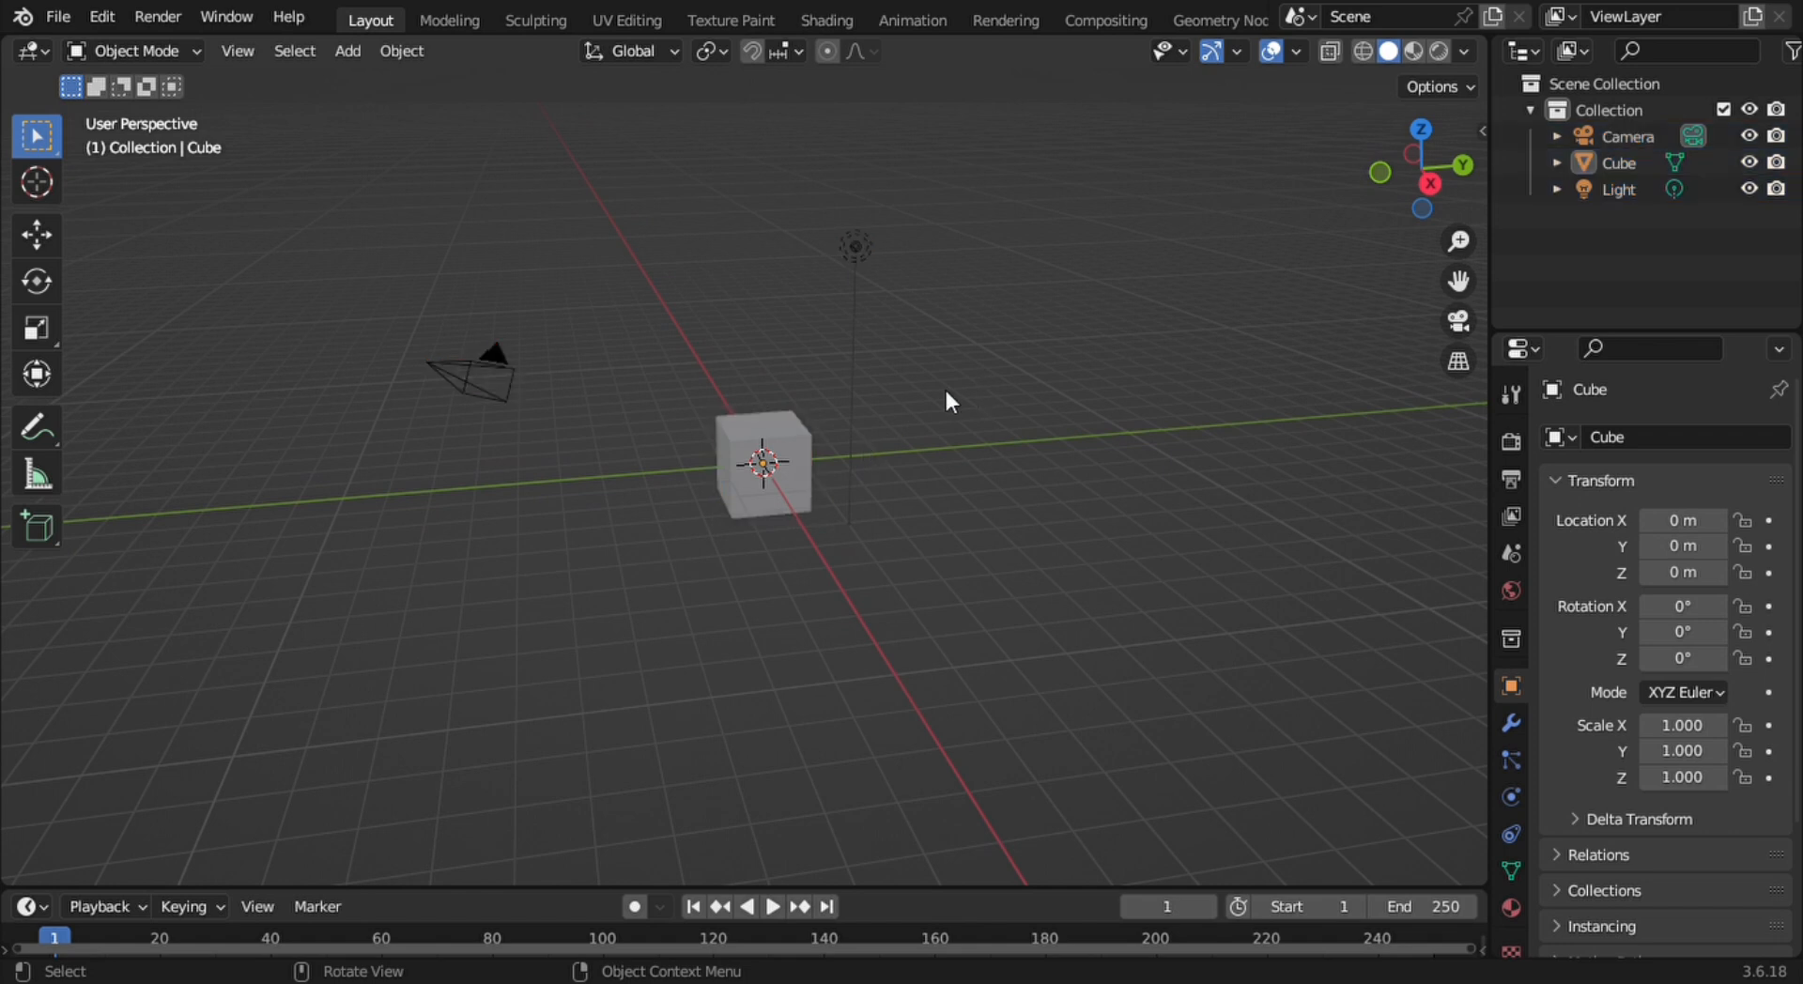
{"action": "left_click", "coordinate": [798, 431]}
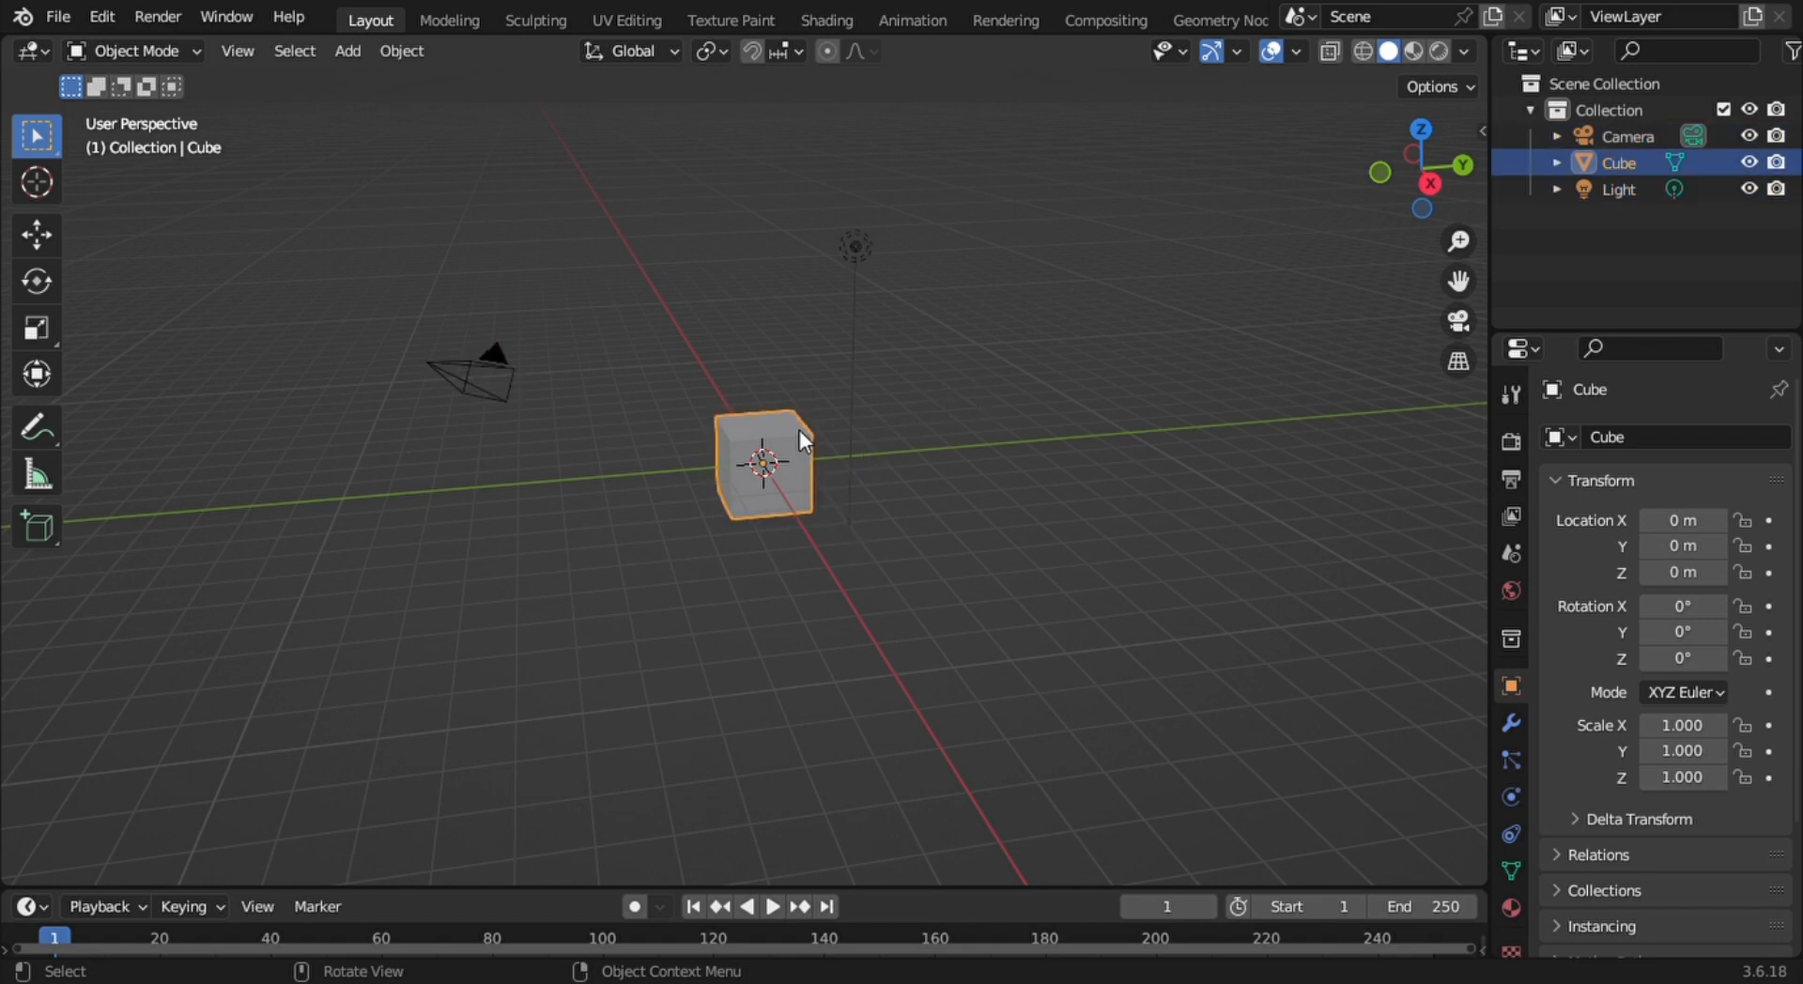
{"action": "left_click", "coordinate": [481, 369]}
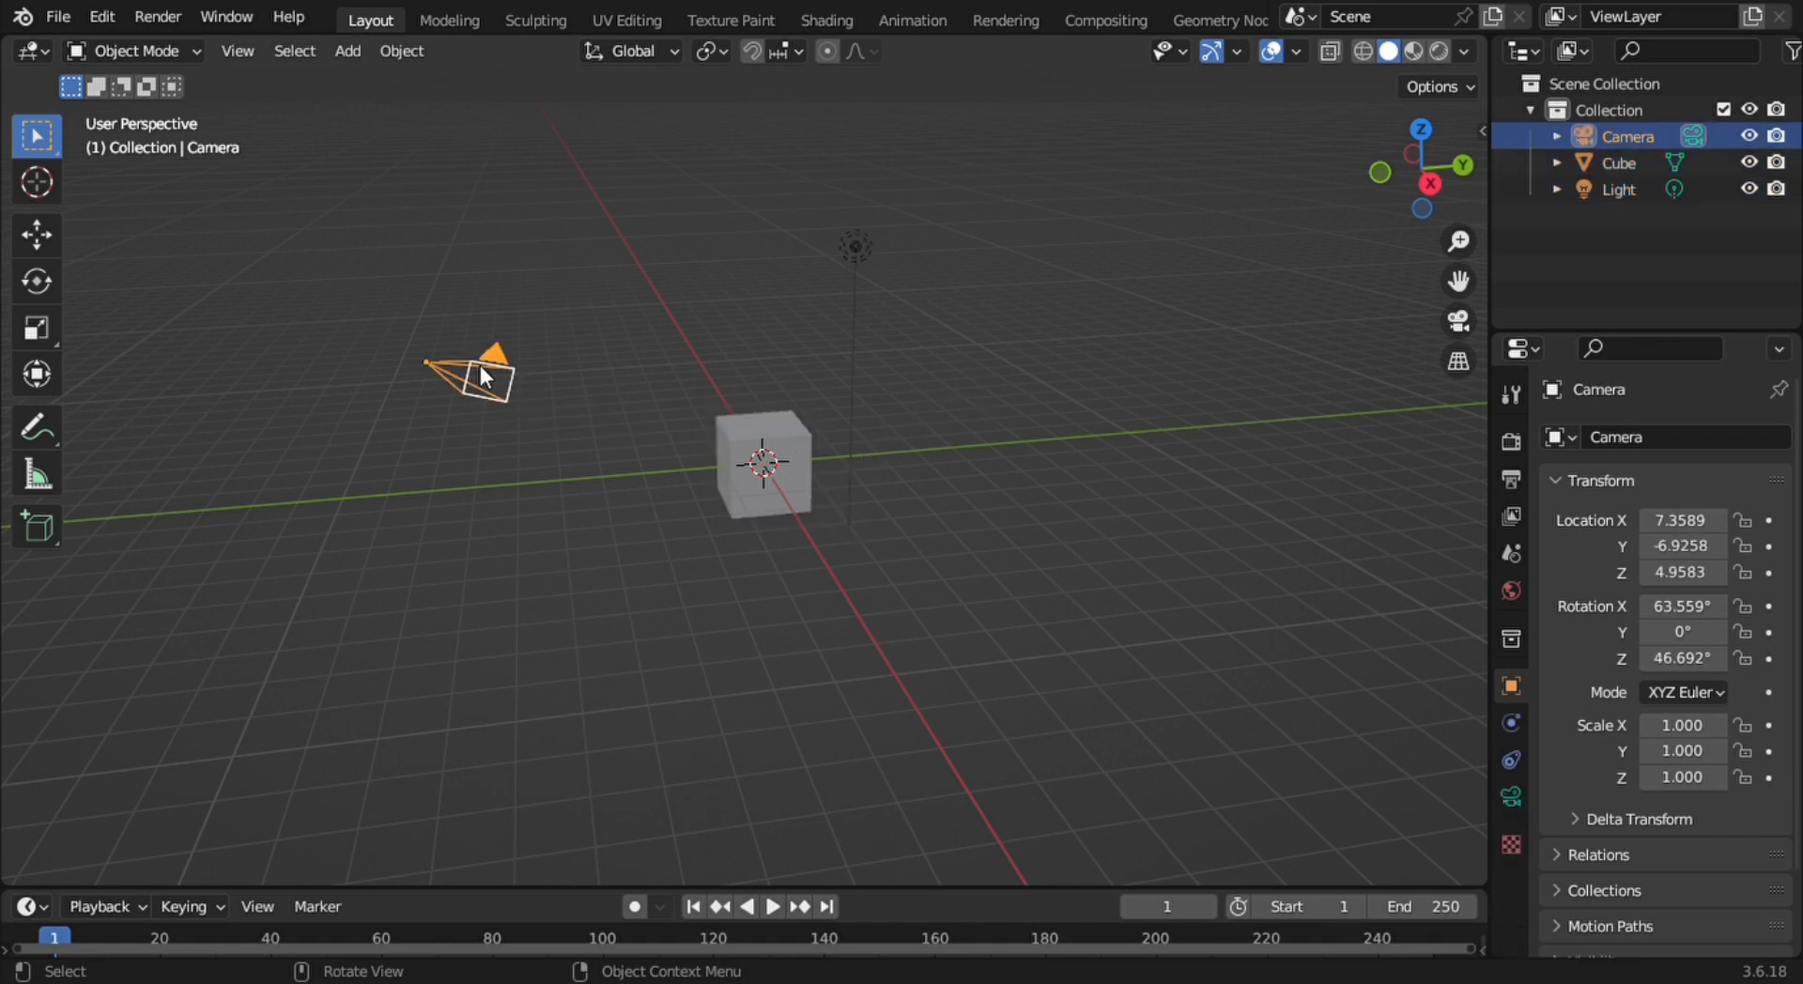
{"action": "left_click", "coordinate": [852, 238]}
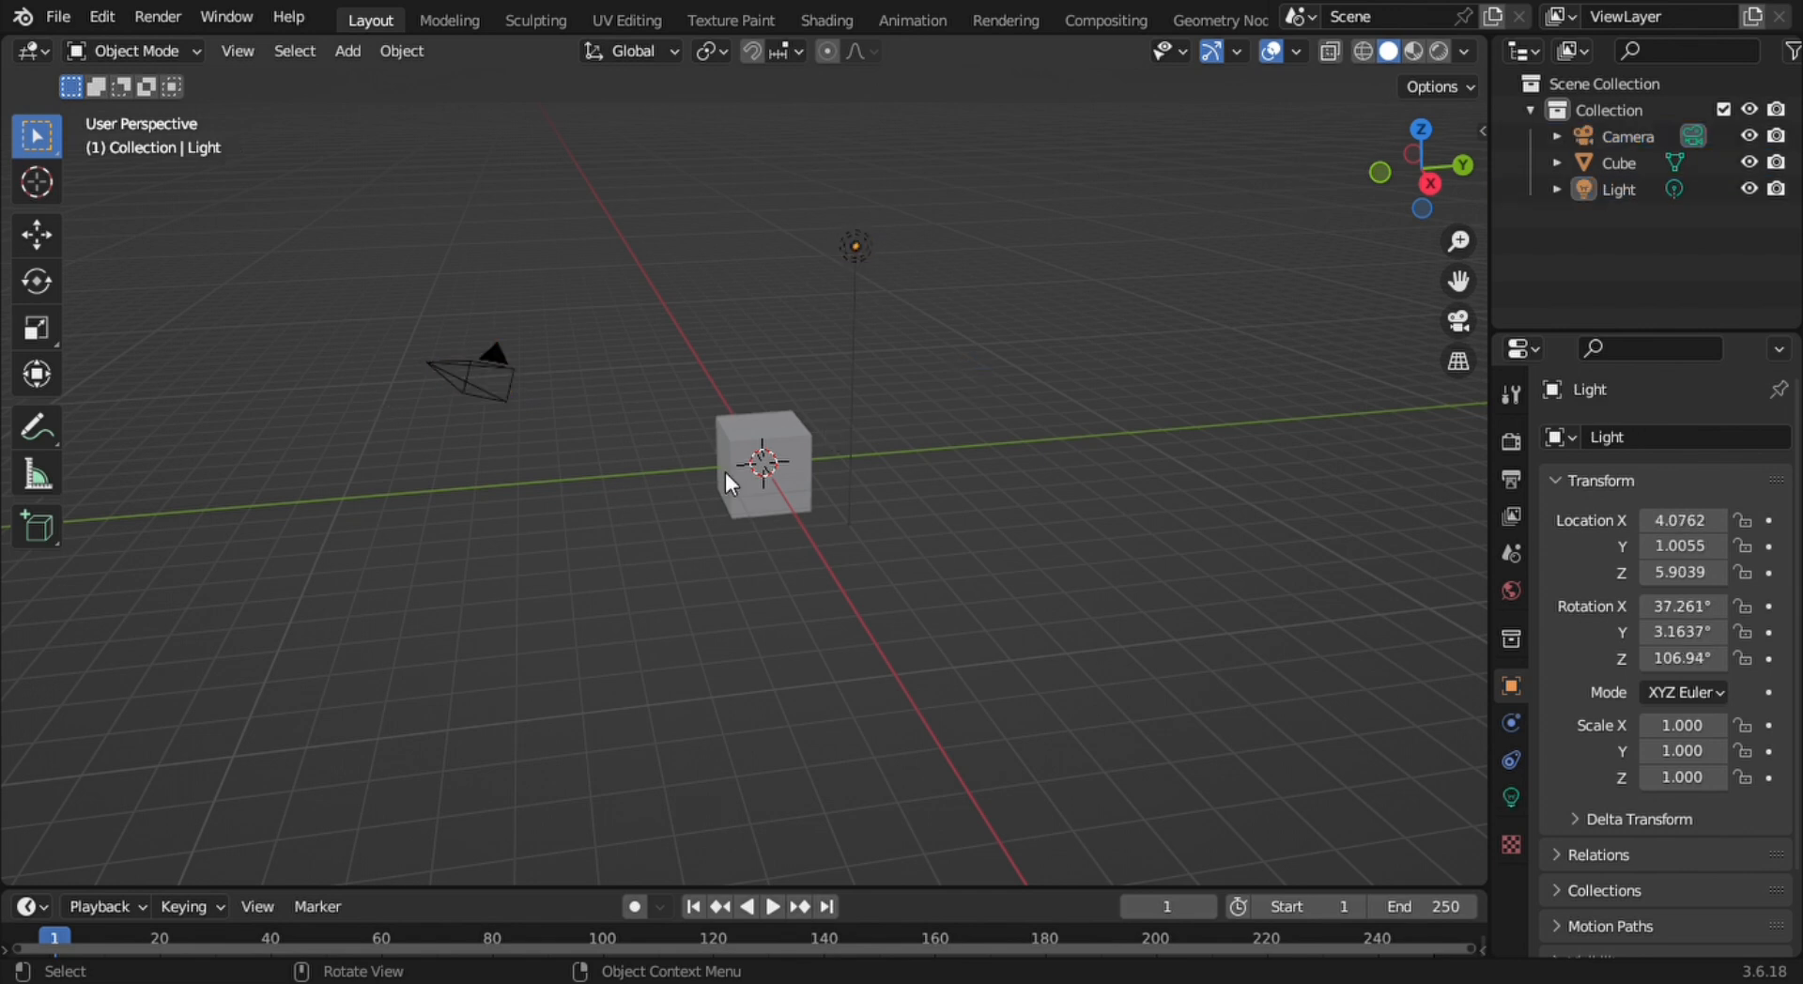
Delete the default camera and light from the scene together
{"action": "left_click", "coordinate": [467, 355], "text": "shift"}
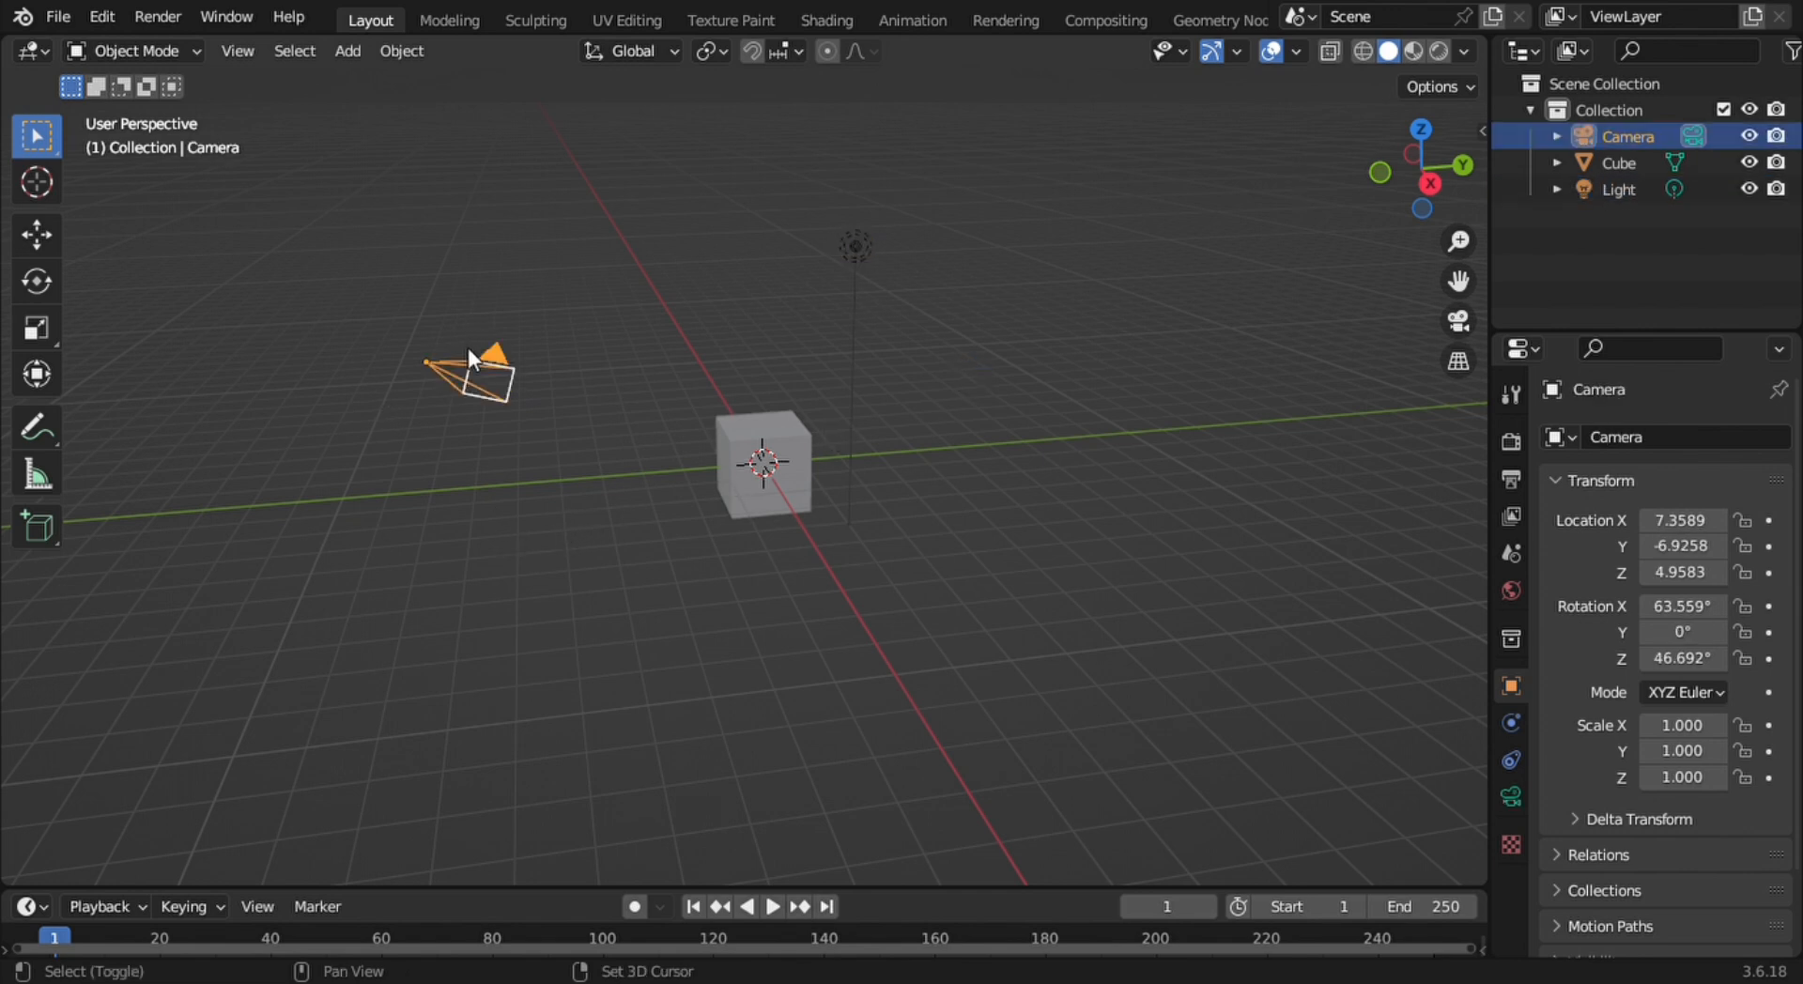
{"action": "left_click", "coordinate": [857, 247], "text": "shift"}
{"action": "key", "text": "x"}
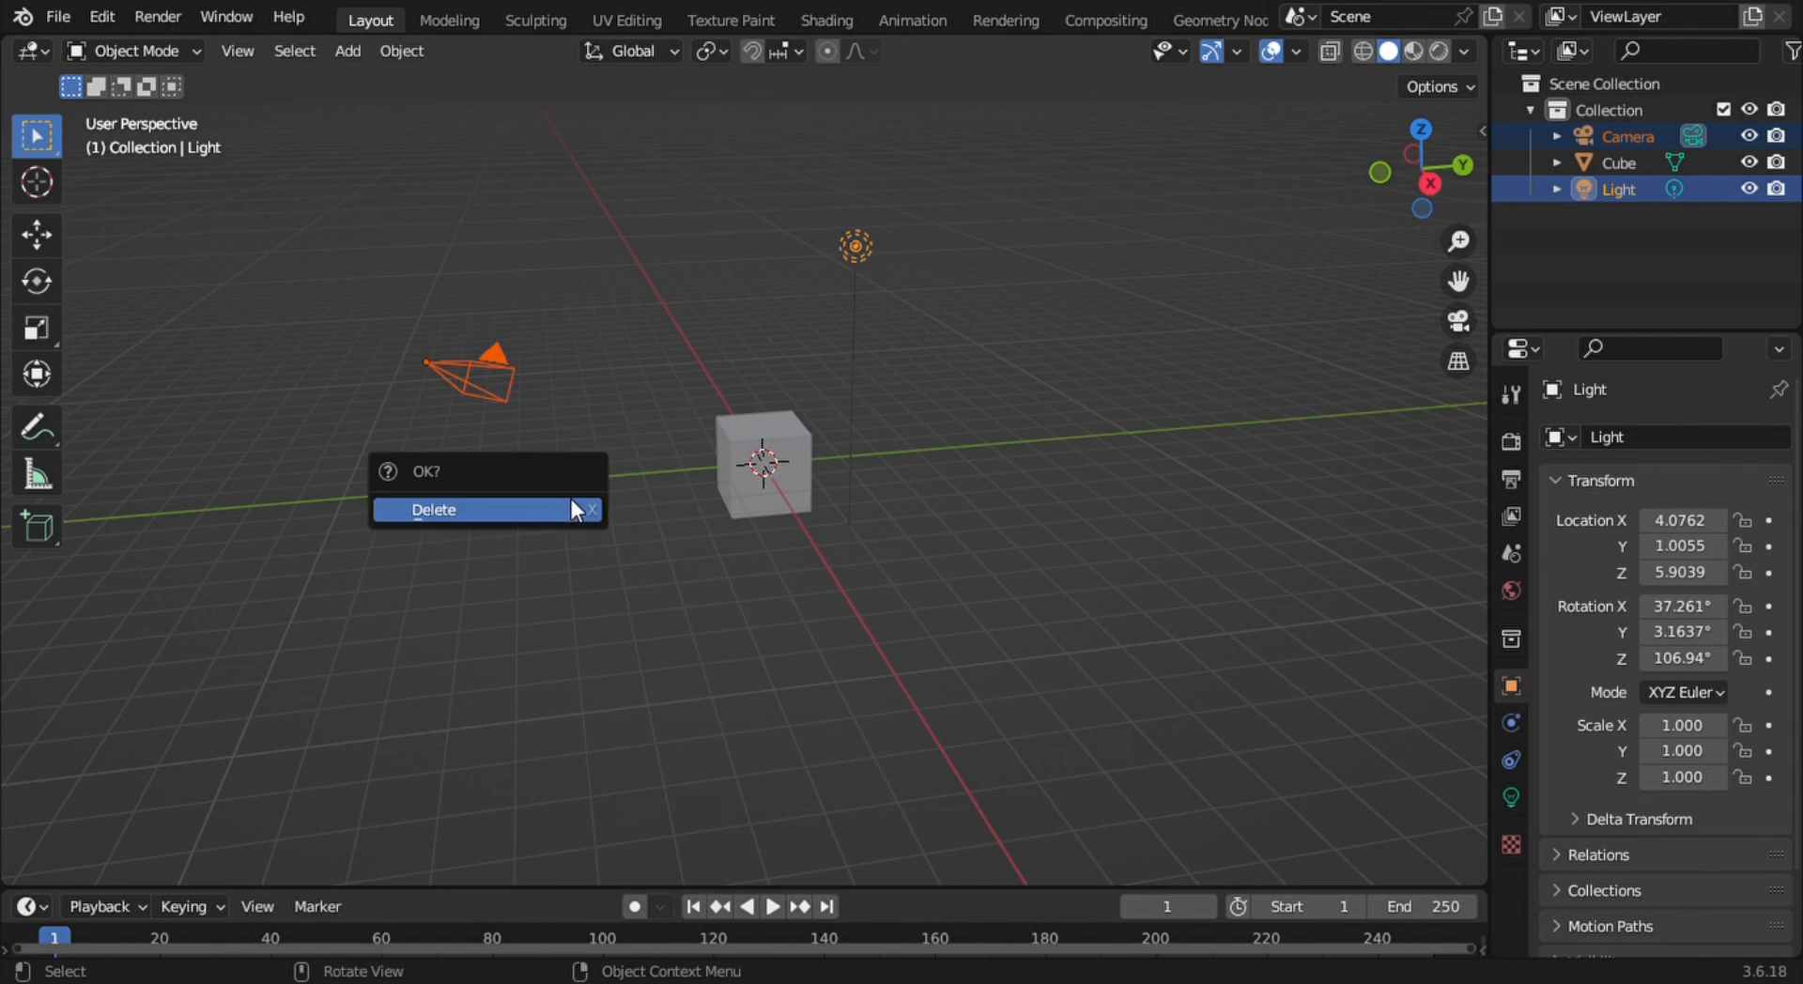
{"action": "left_click", "coordinate": [576, 509]}
{"action": "mouse_move", "coordinate": [745, 431]}
{"action": "middle_mouse_down"}
{"action": "mouse_move", "coordinate": [727, 431]}
{"action": "mouse_move", "coordinate": [770, 438]}
{"action": "middle_mouse_up"}
{"action": "left_click", "coordinate": [770, 438]}
{"action": "left_click", "coordinate": [1080, 294]}
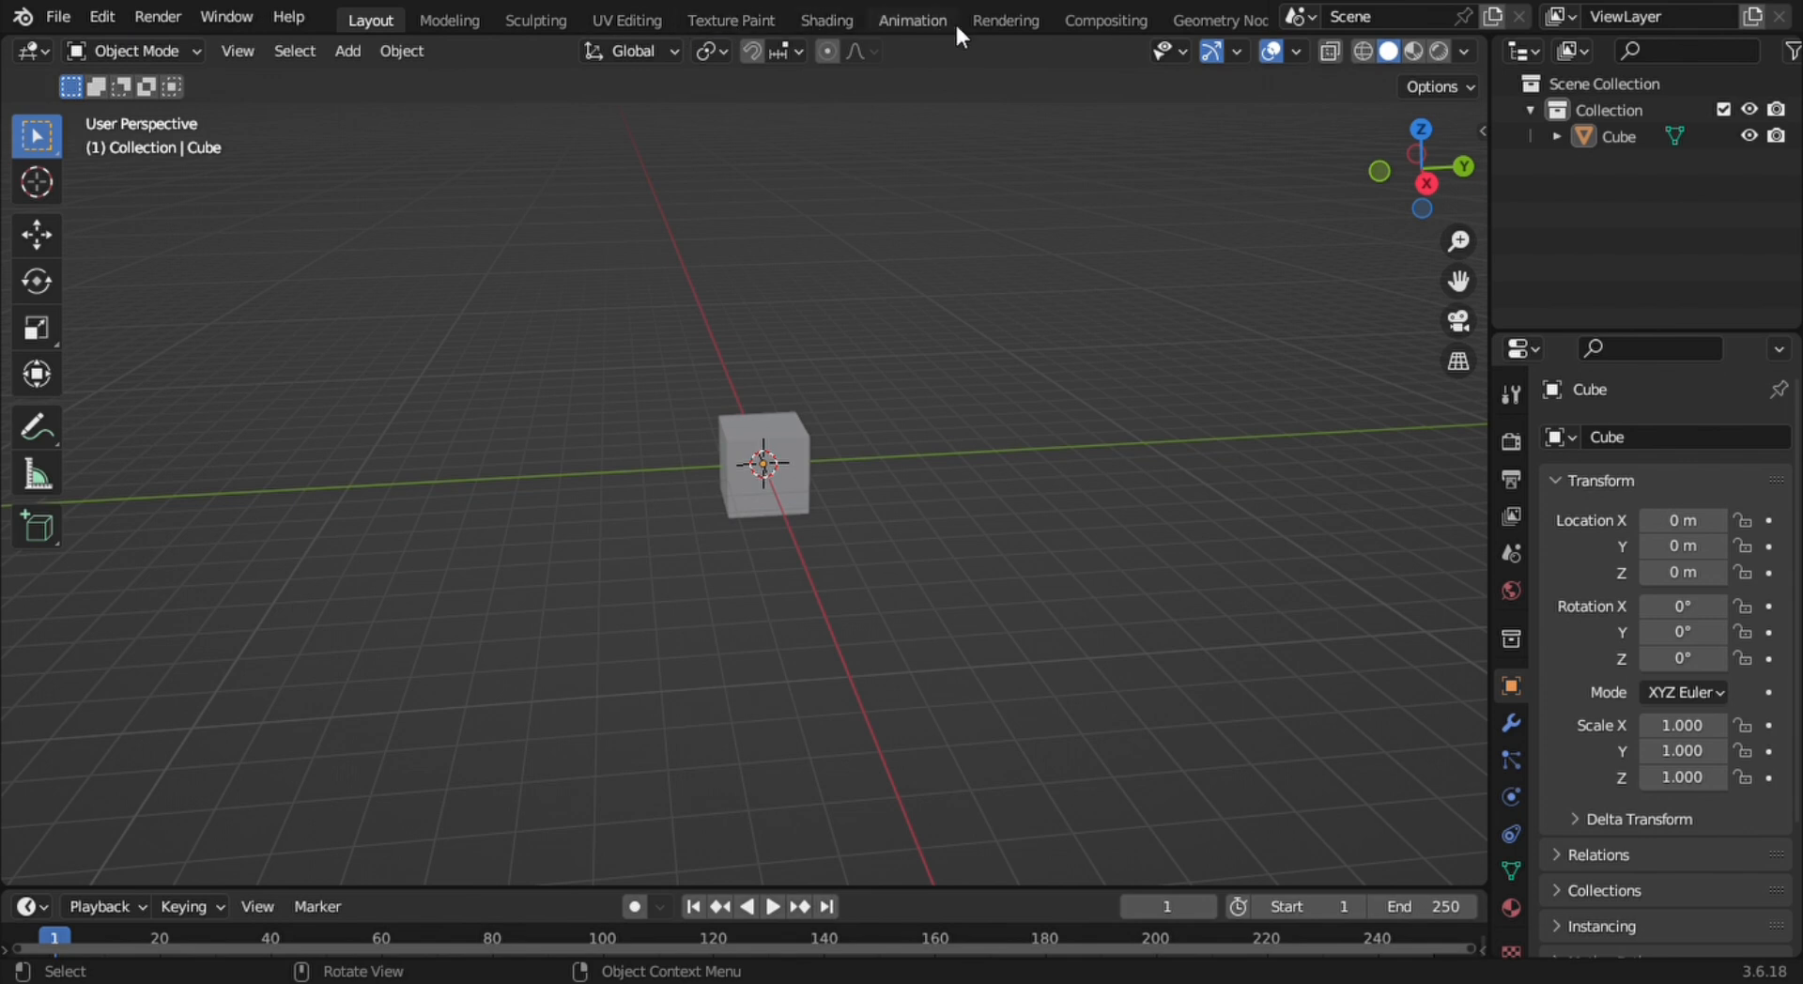
View the Modeling and Sculpting workspaces, and return to the Layout workspace
{"action": "left_click", "coordinate": [451, 21]}
{"action": "left_click", "coordinate": [534, 20]}
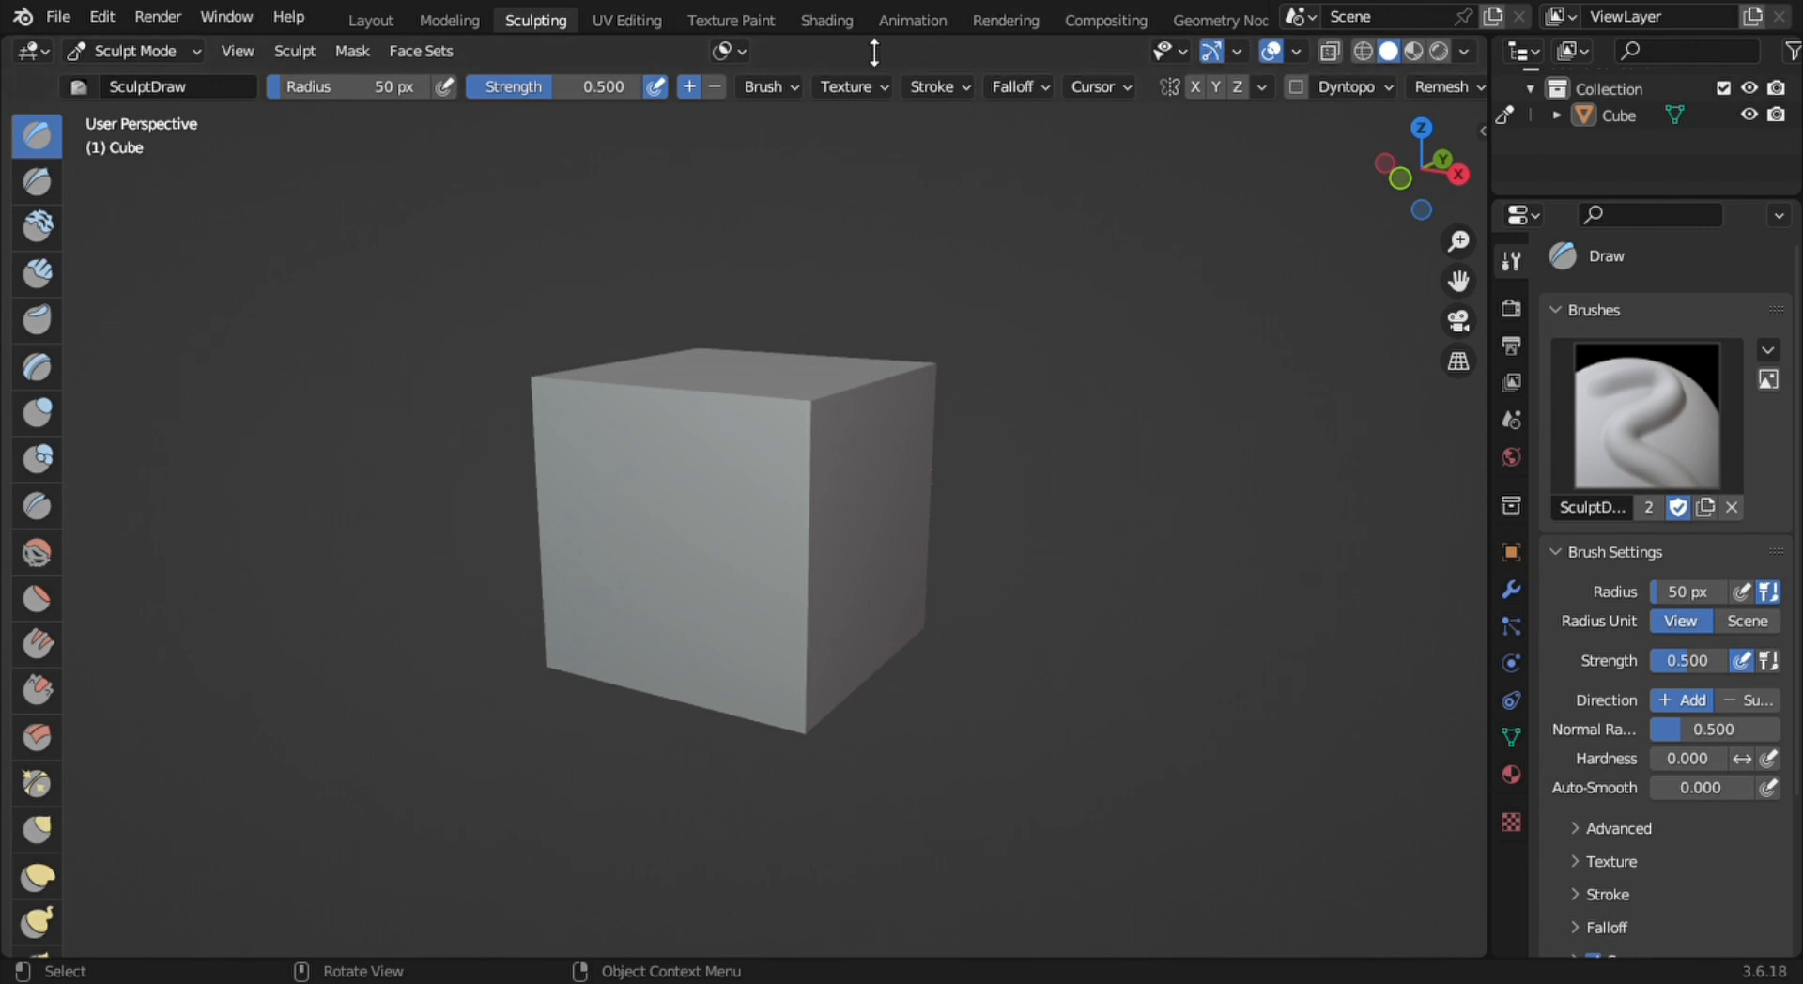
{"action": "left_click", "coordinate": [392, 25]}
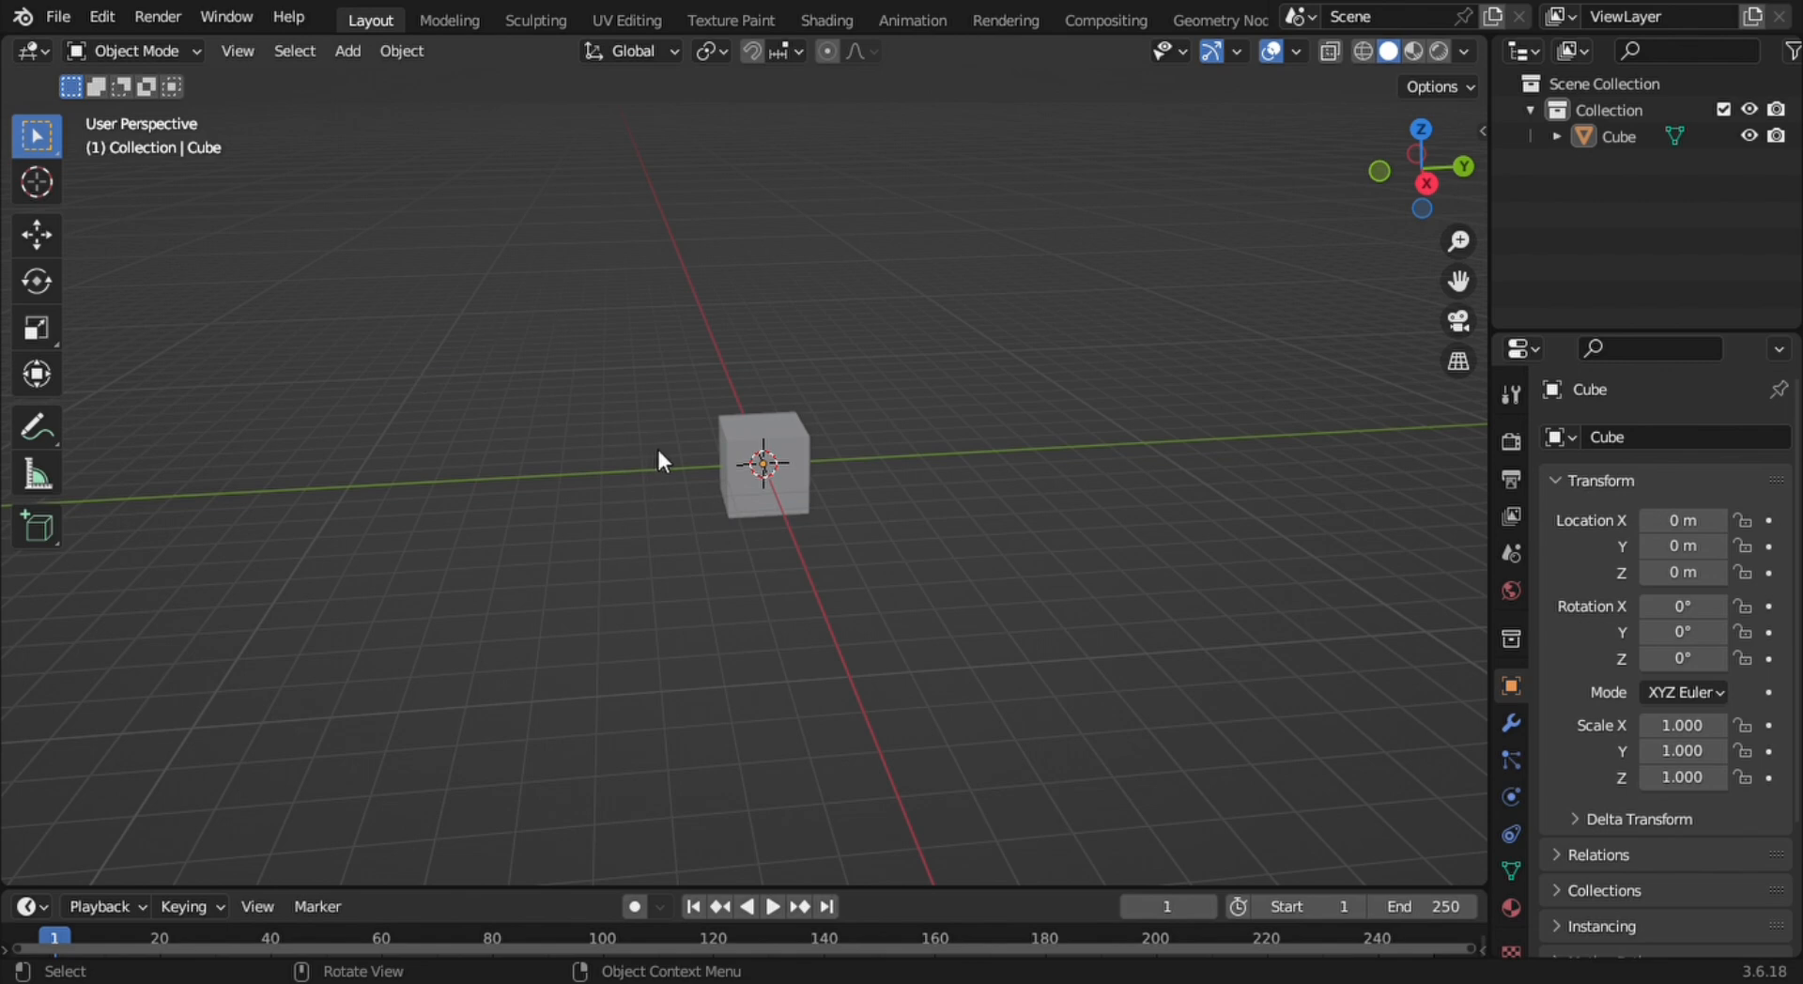
Delete the default cube so that the scene is empty
{"action": "middle_click_drag", "start_coordinate": [808, 453], "coordinate": [742, 402]}
{"action": "scroll", "coordinate": [768, 440], "scroll_direction": "up", "scroll_amount": 4}
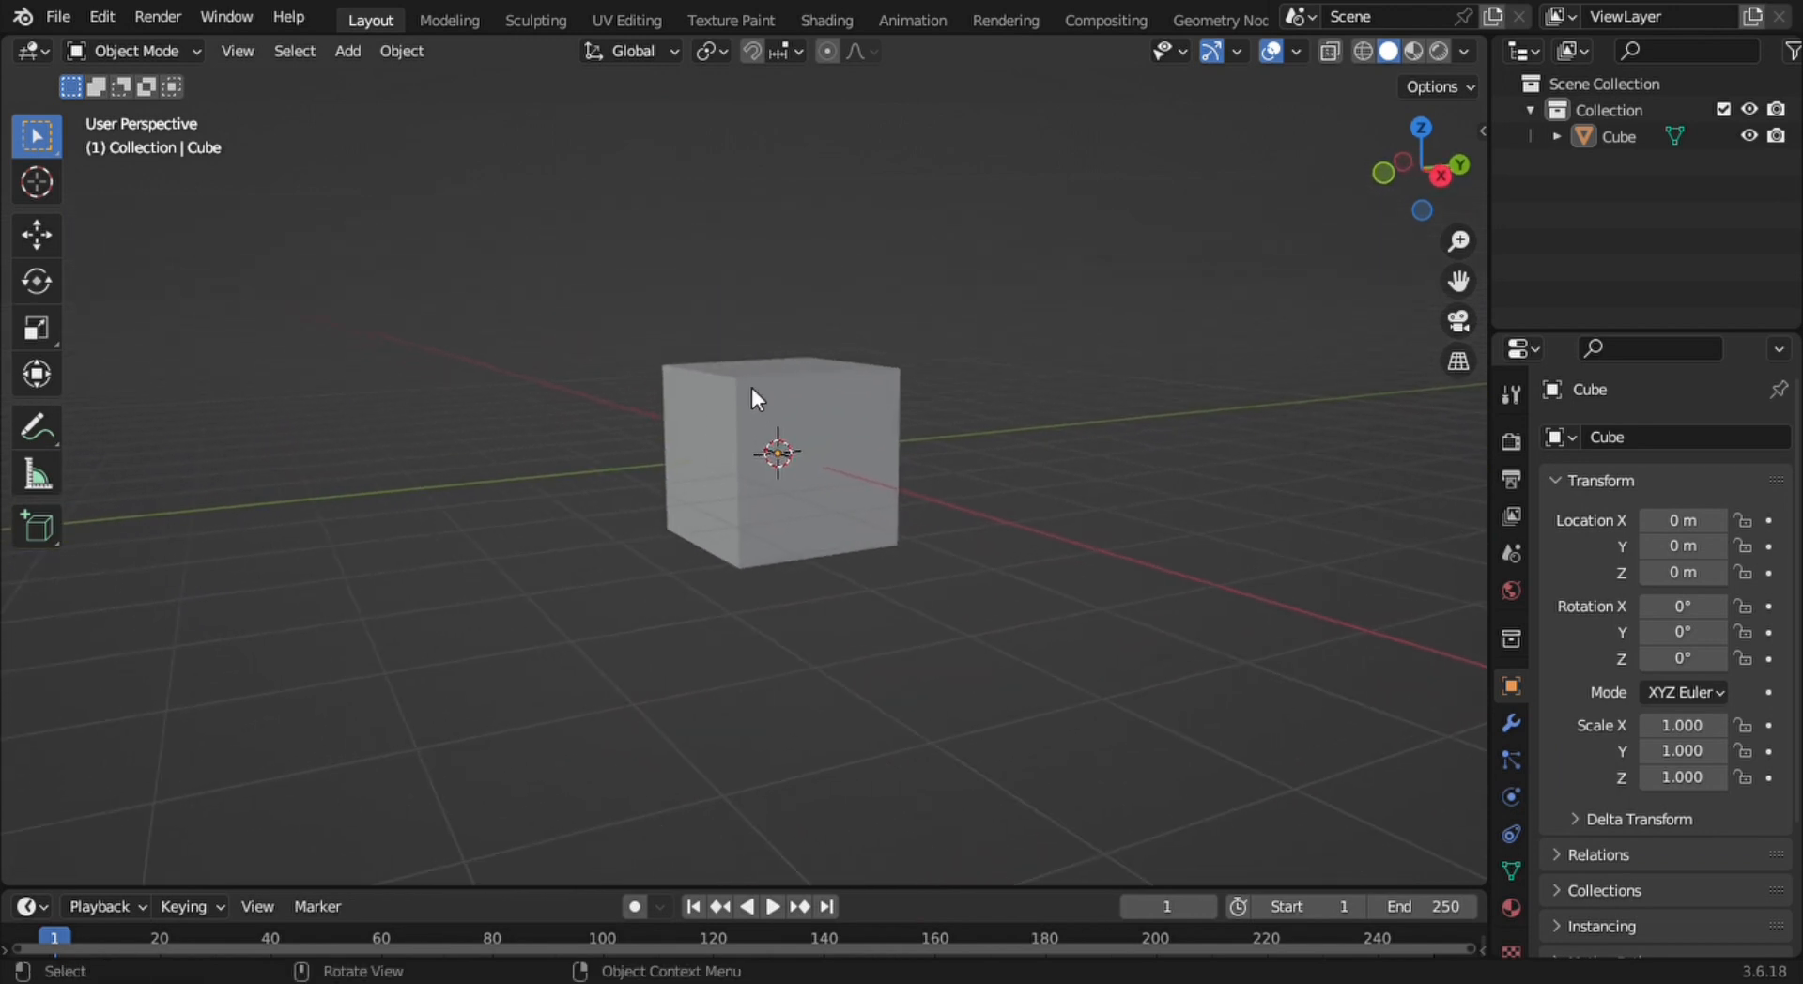
{"action": "left_click", "coordinate": [754, 393]}
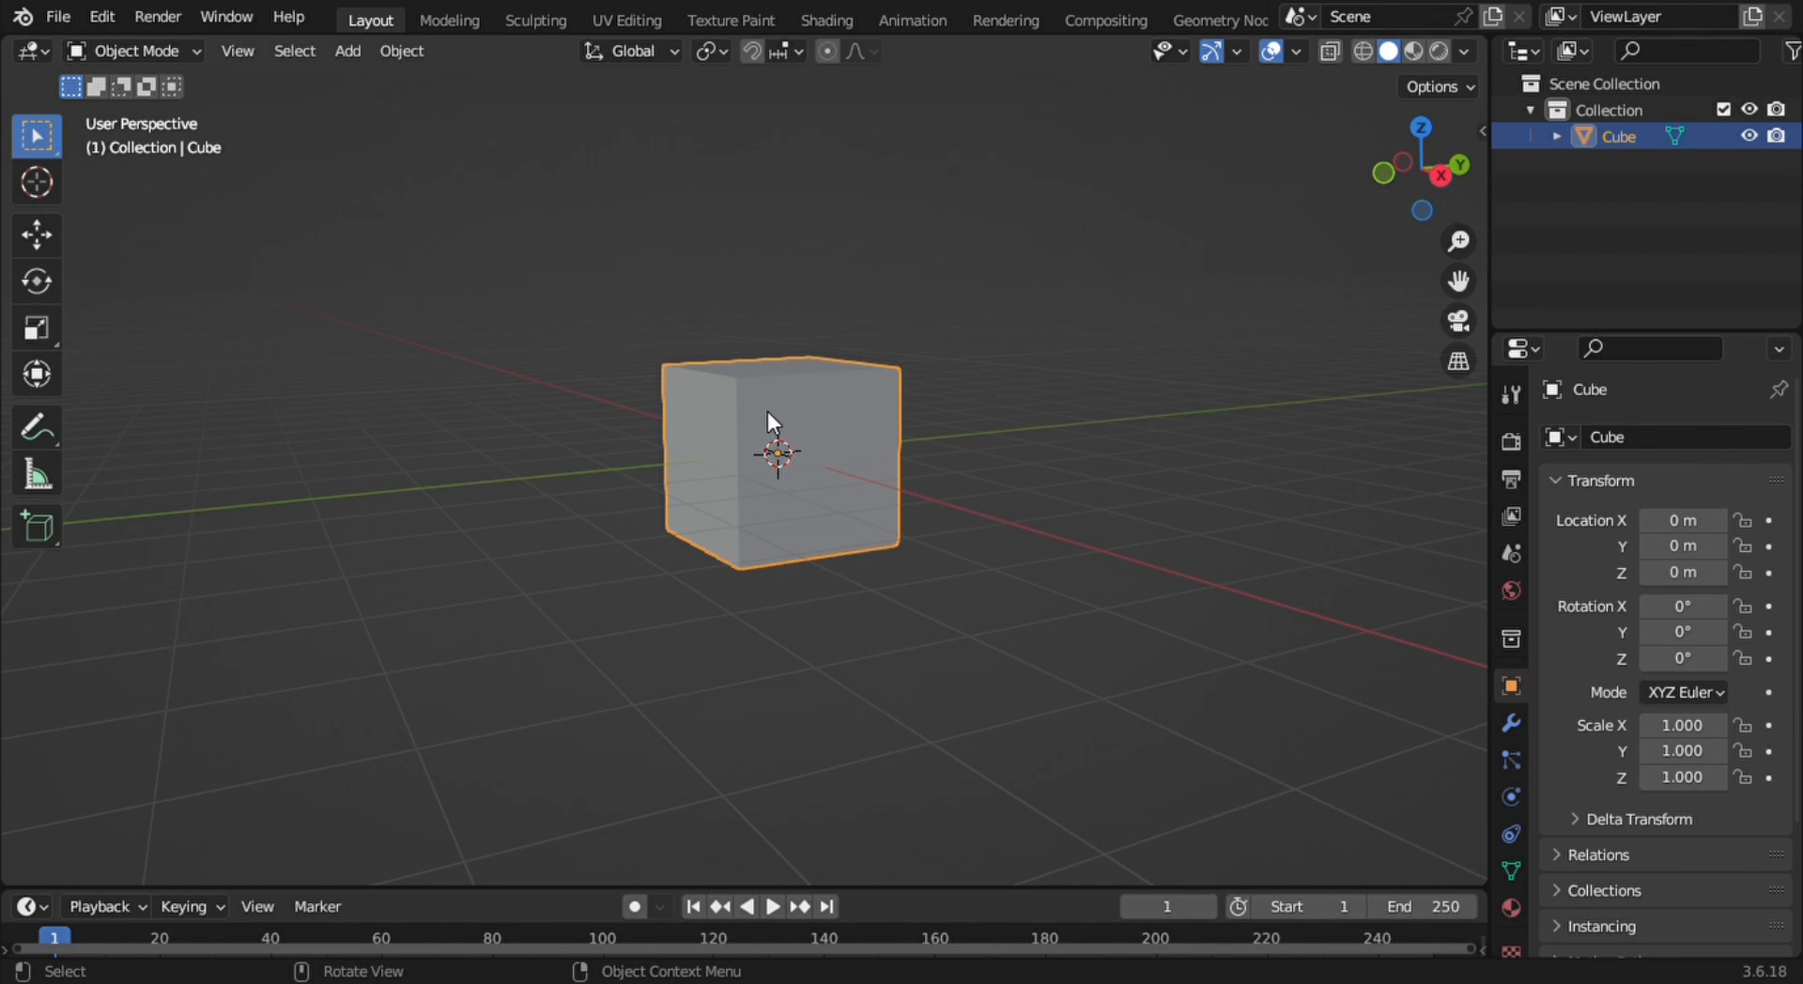
{"action": "key", "text": "x"}
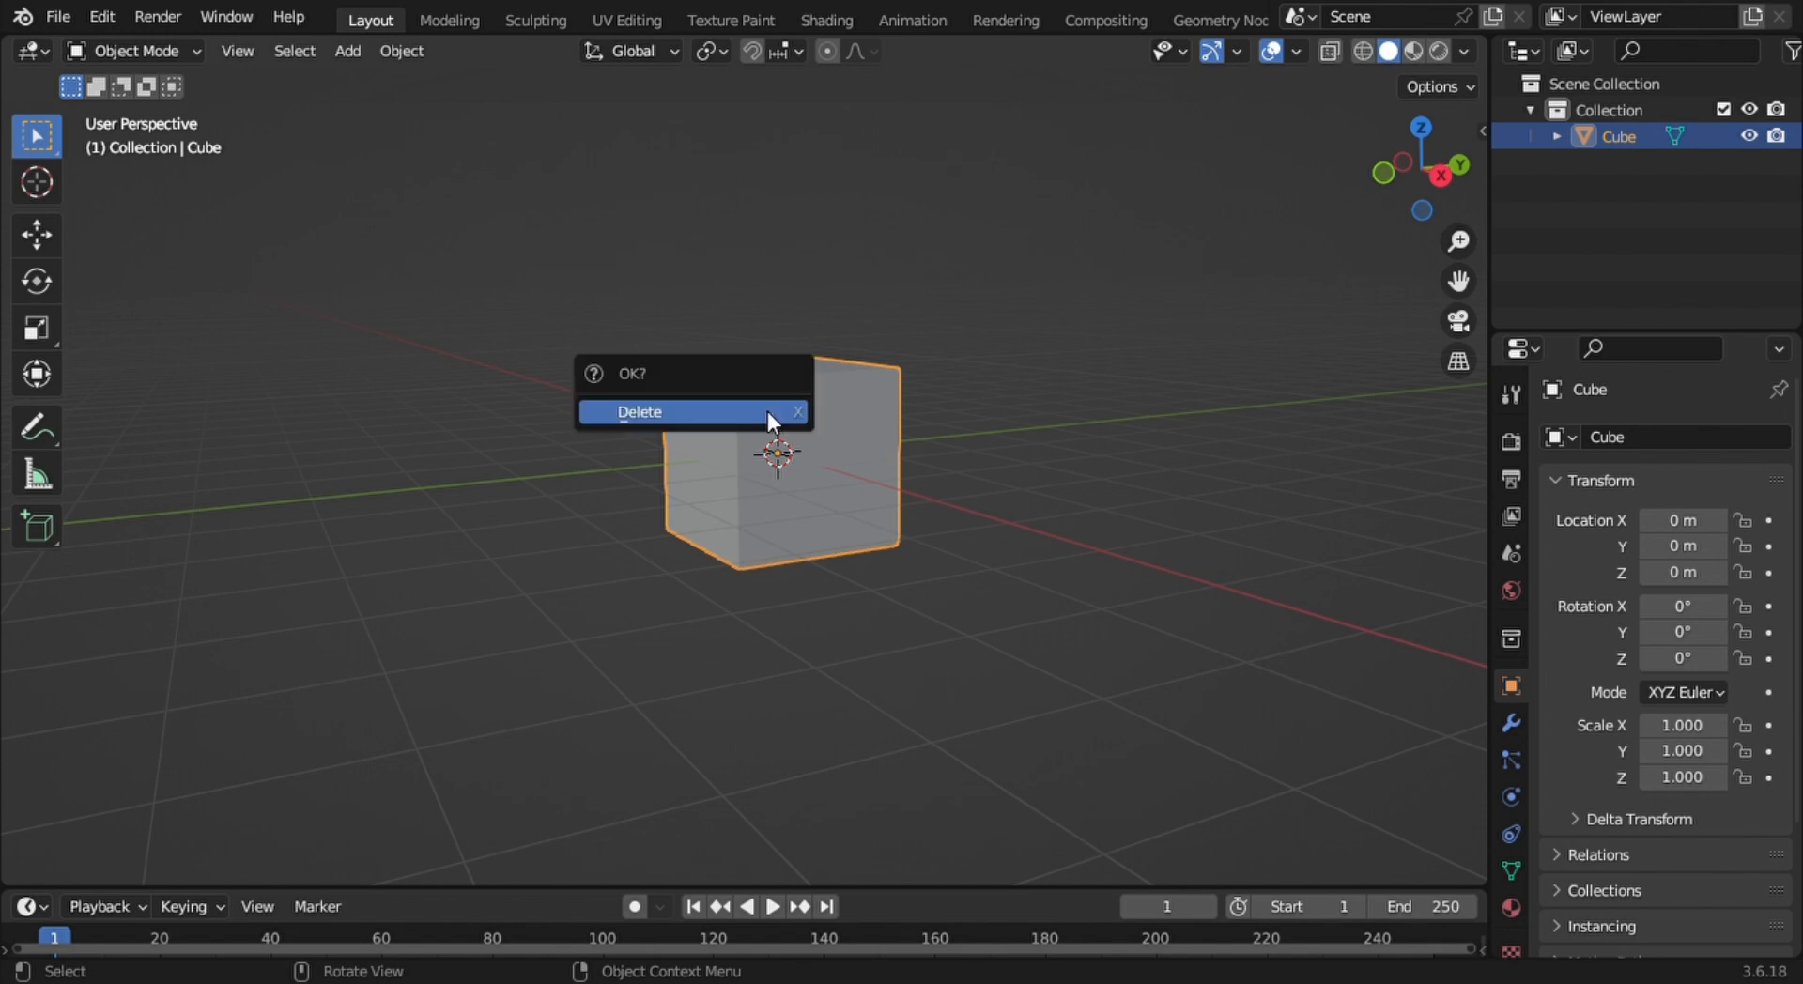
{"action": "left_click", "coordinate": [768, 413]}
Look through the categories of objects that can be added to the scene, without adding any
{"action": "middle_click_drag", "start_coordinate": [769, 411], "coordinate": [797, 326]}
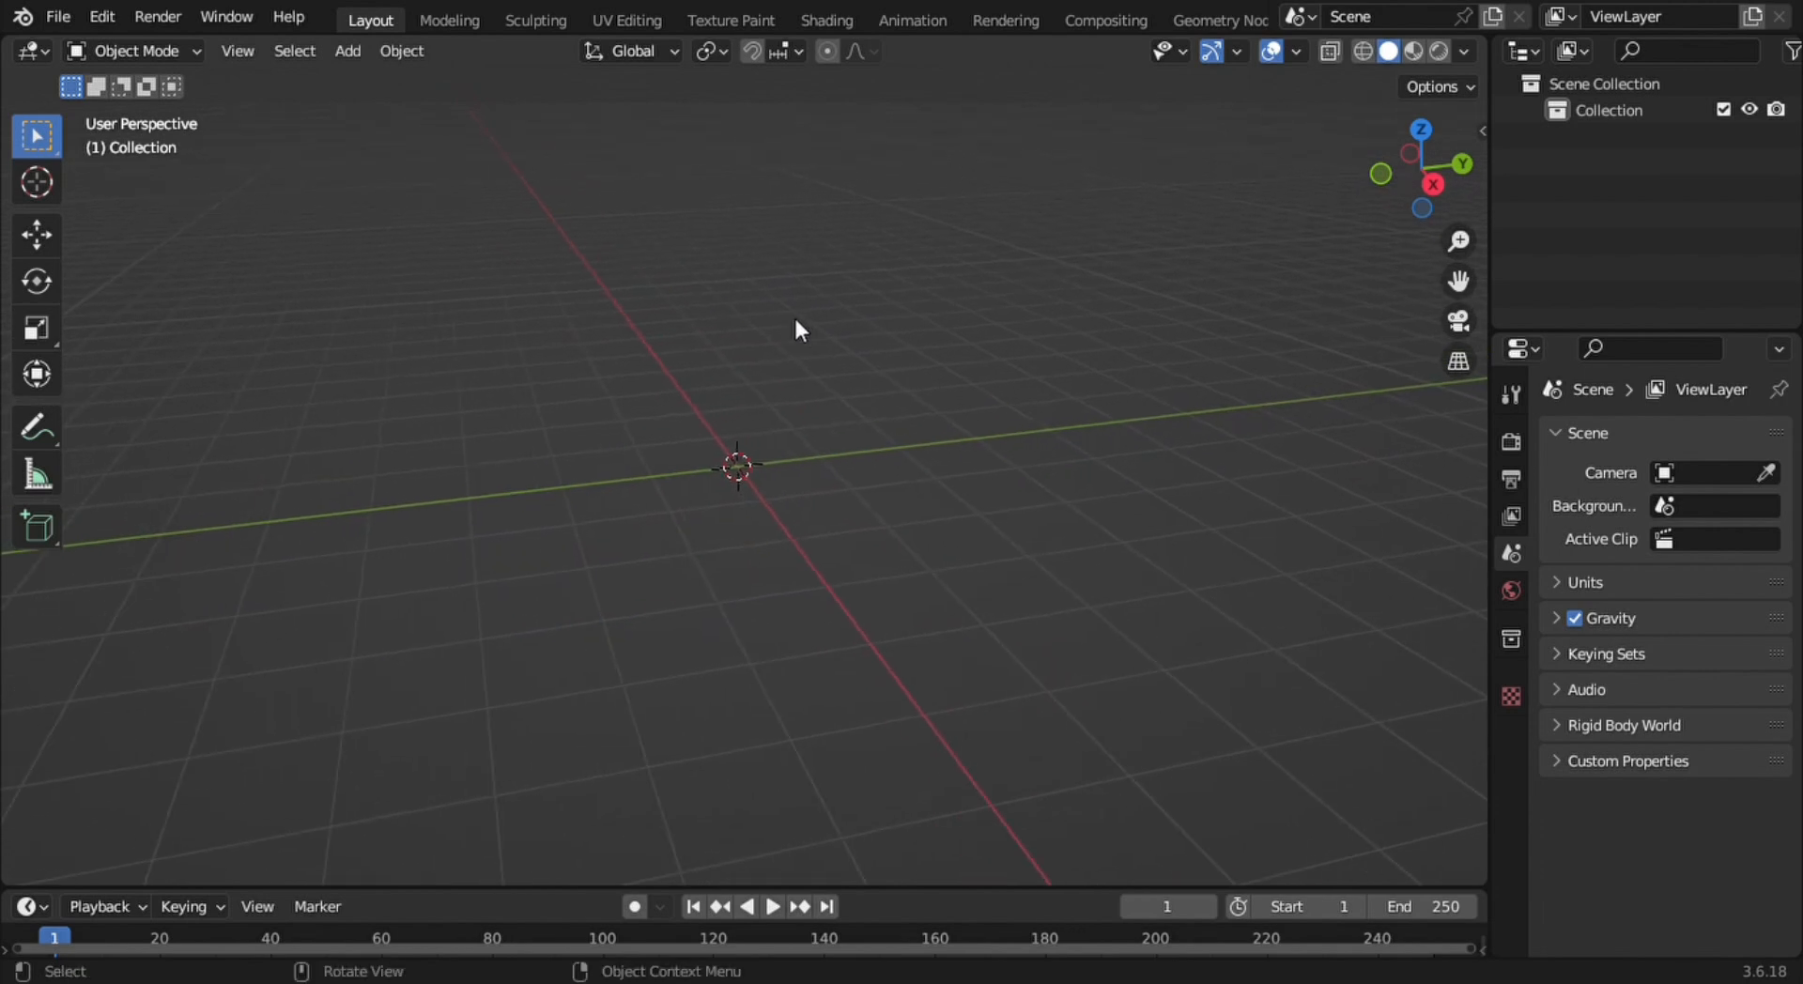
{"action": "middle_click_drag", "start_coordinate": [785, 407], "coordinate": [872, 303], "text": "shift"}
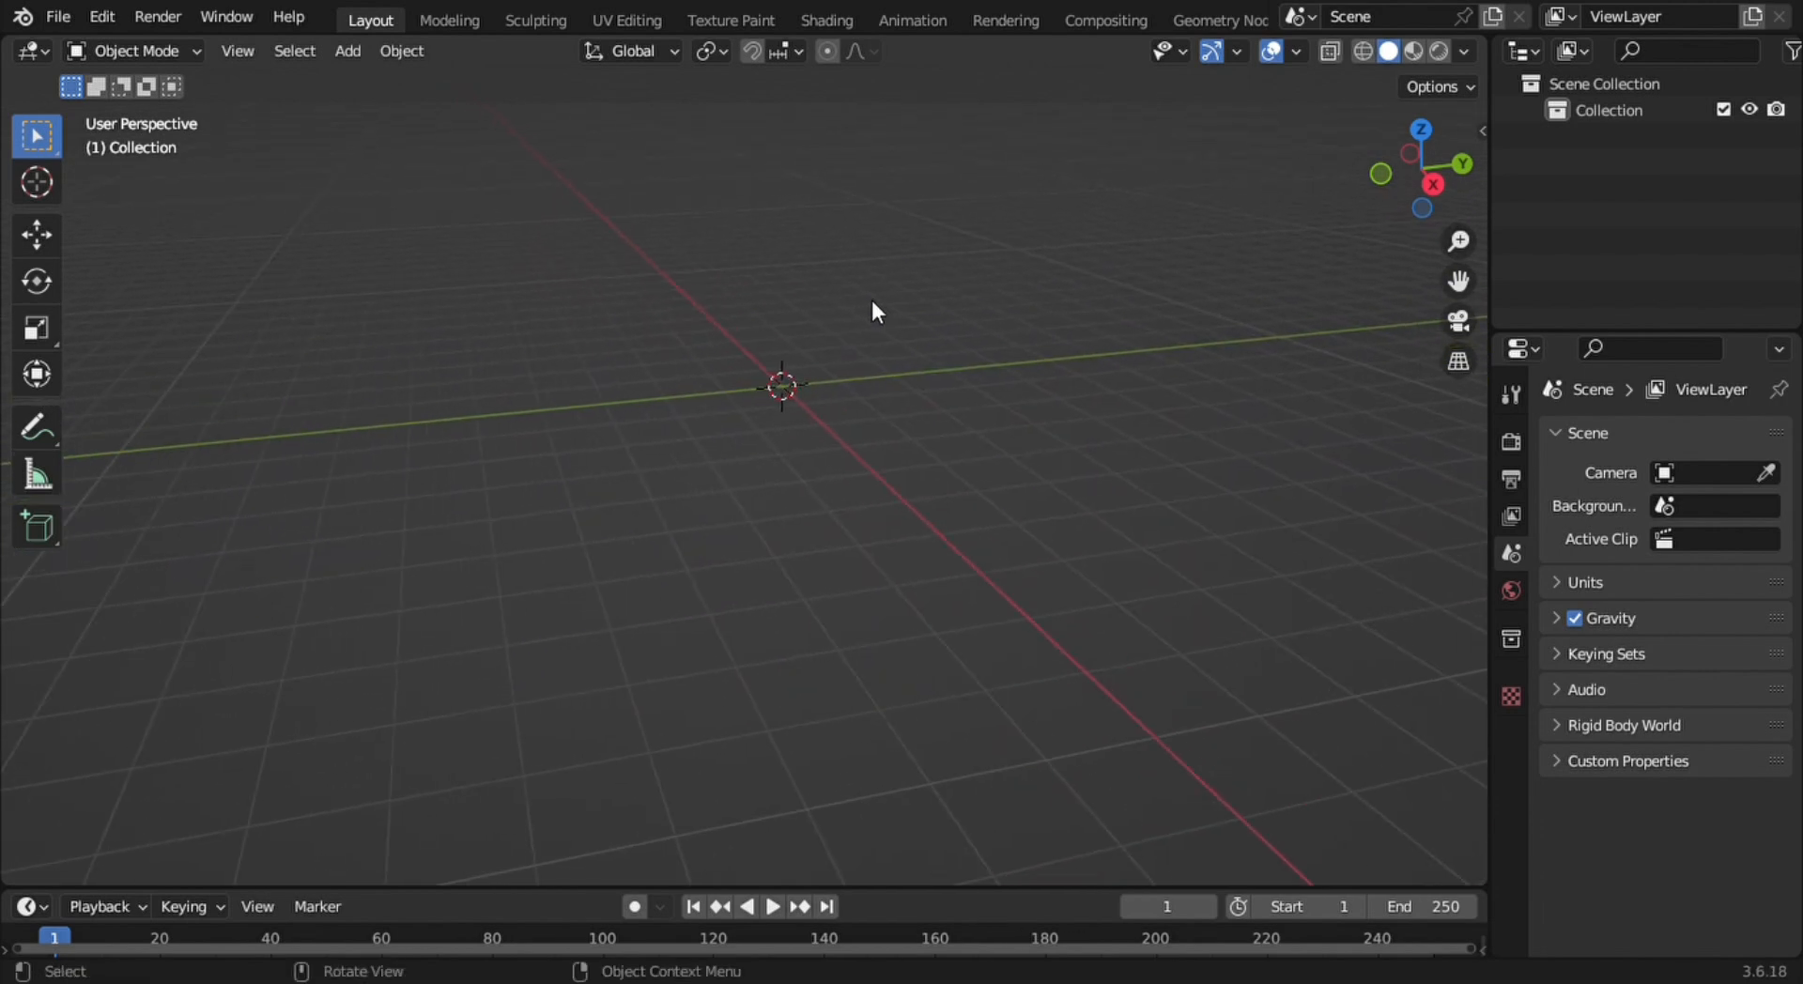
{"action": "key", "text": "shift+a"}
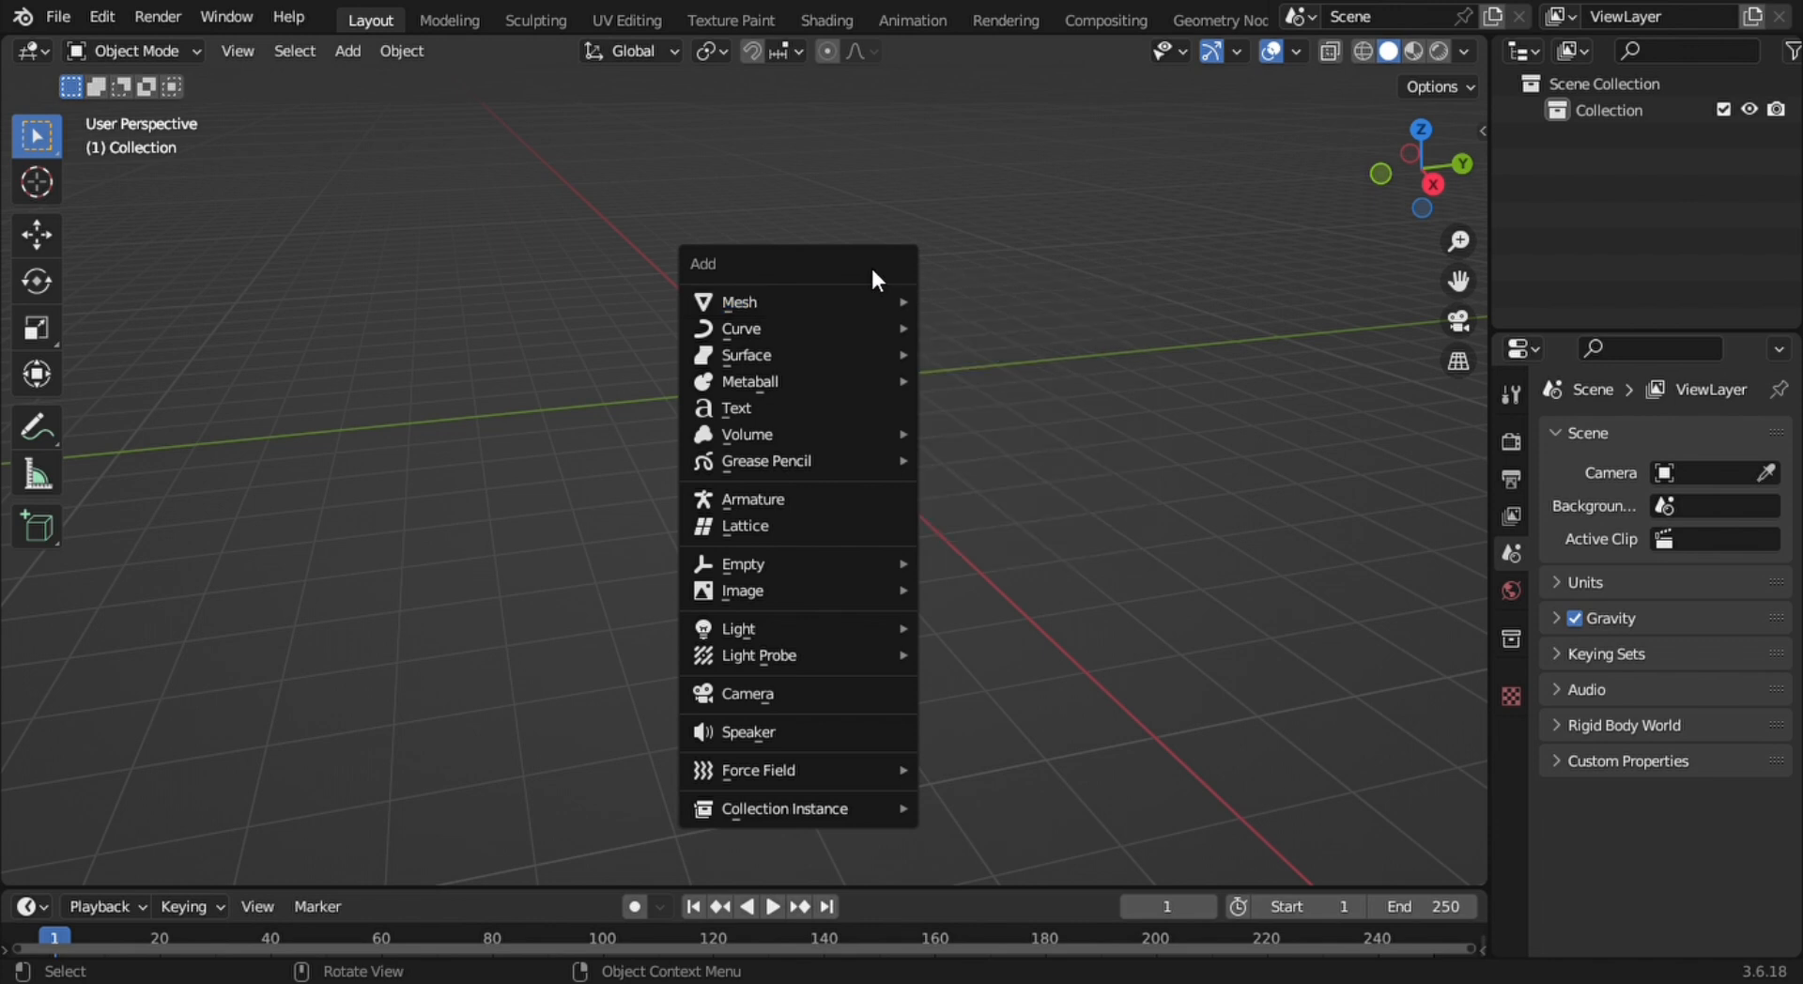
{"action": "mouse_move", "coordinate": [839, 320]}
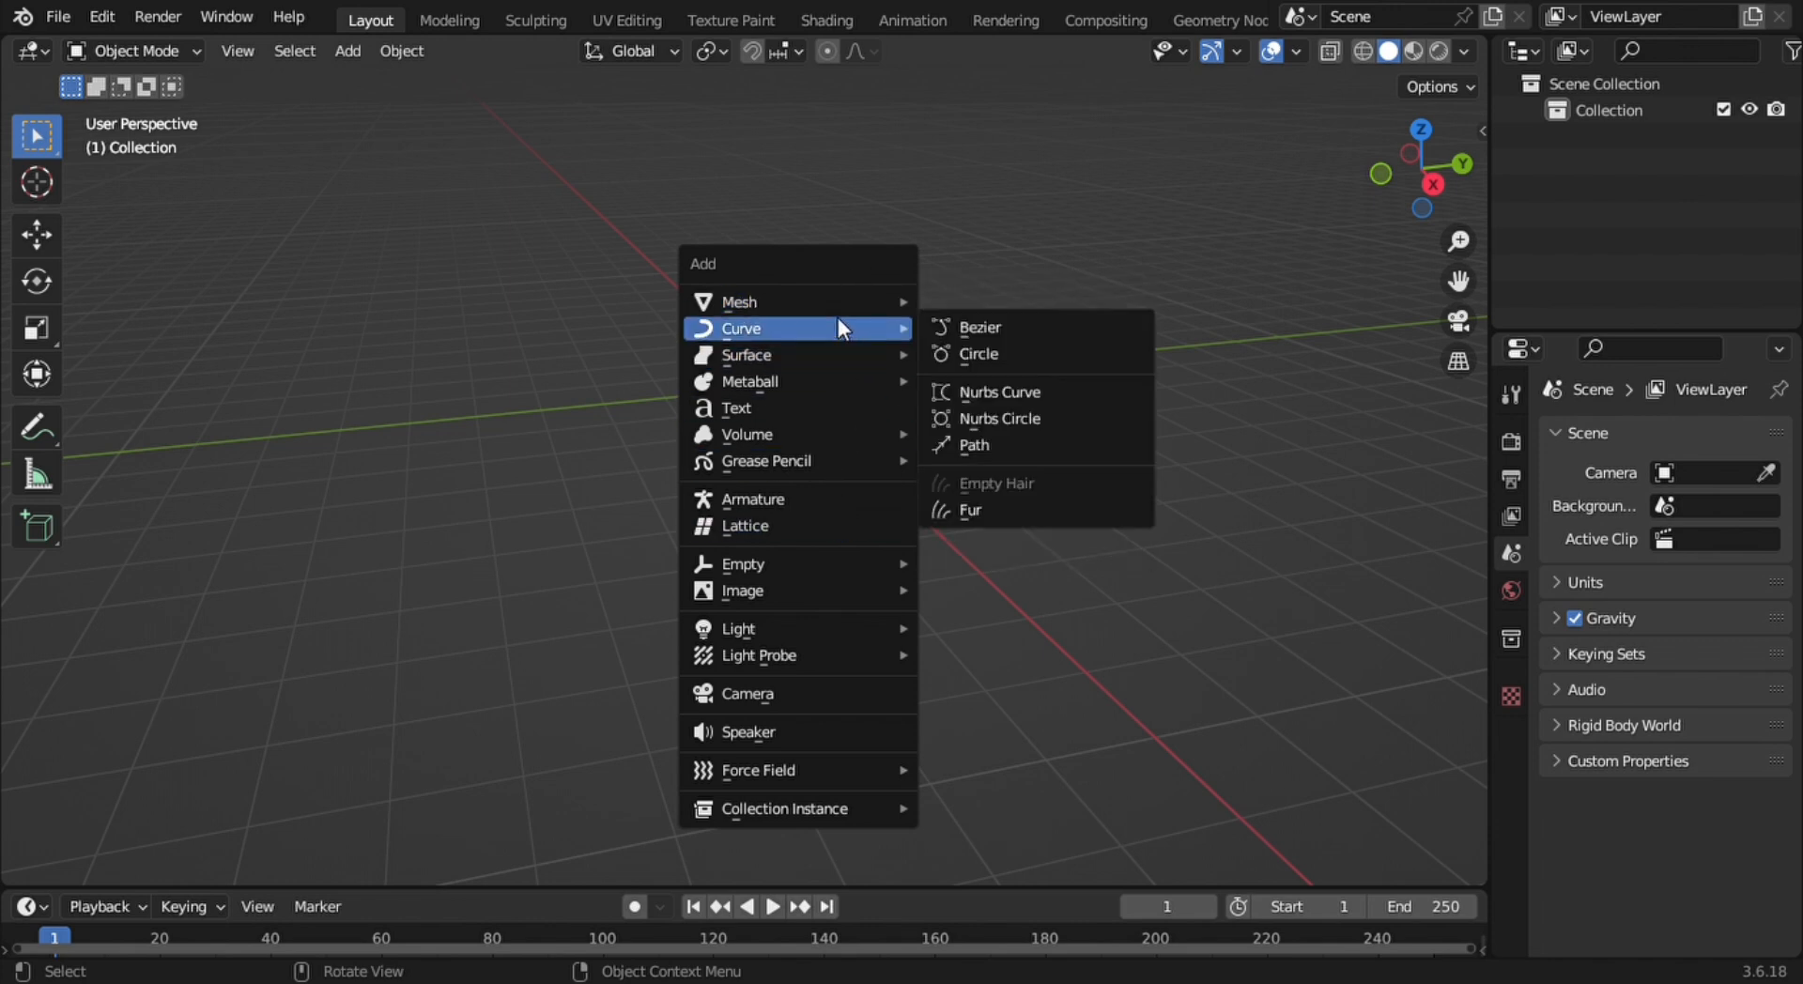
{"action": "mouse_move", "coordinate": [834, 282]}
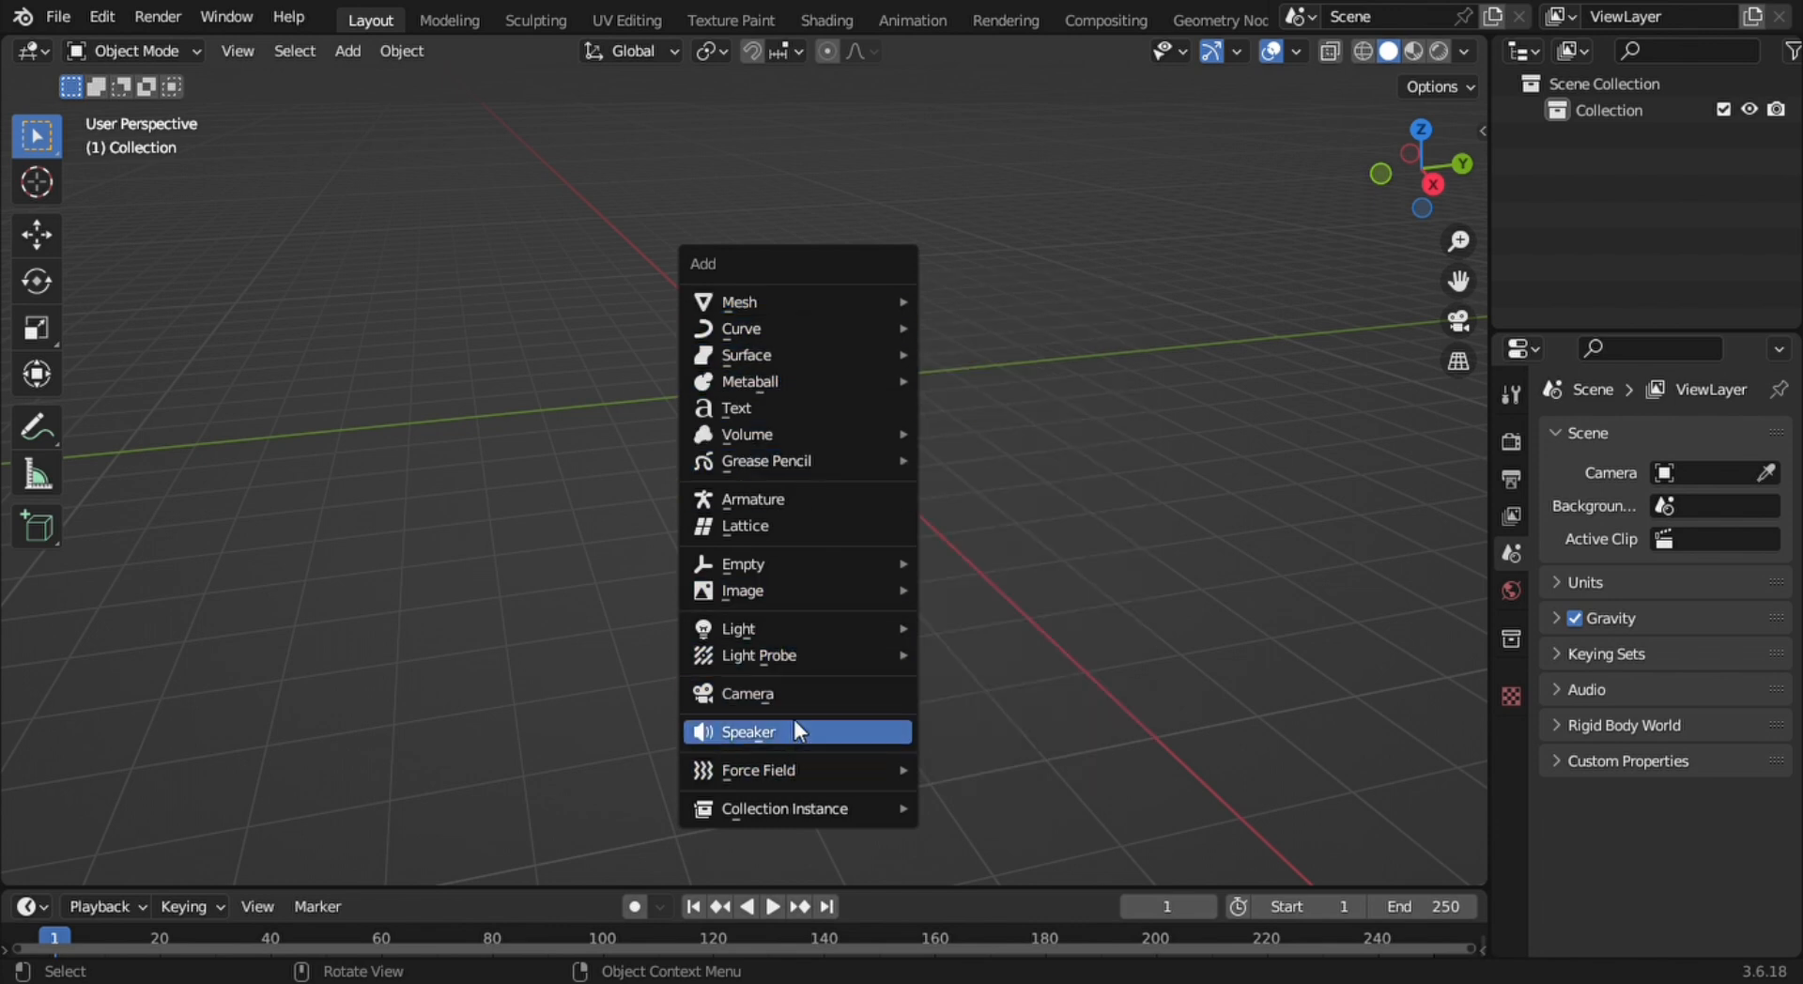
{"action": "mouse_move", "coordinate": [772, 301]}
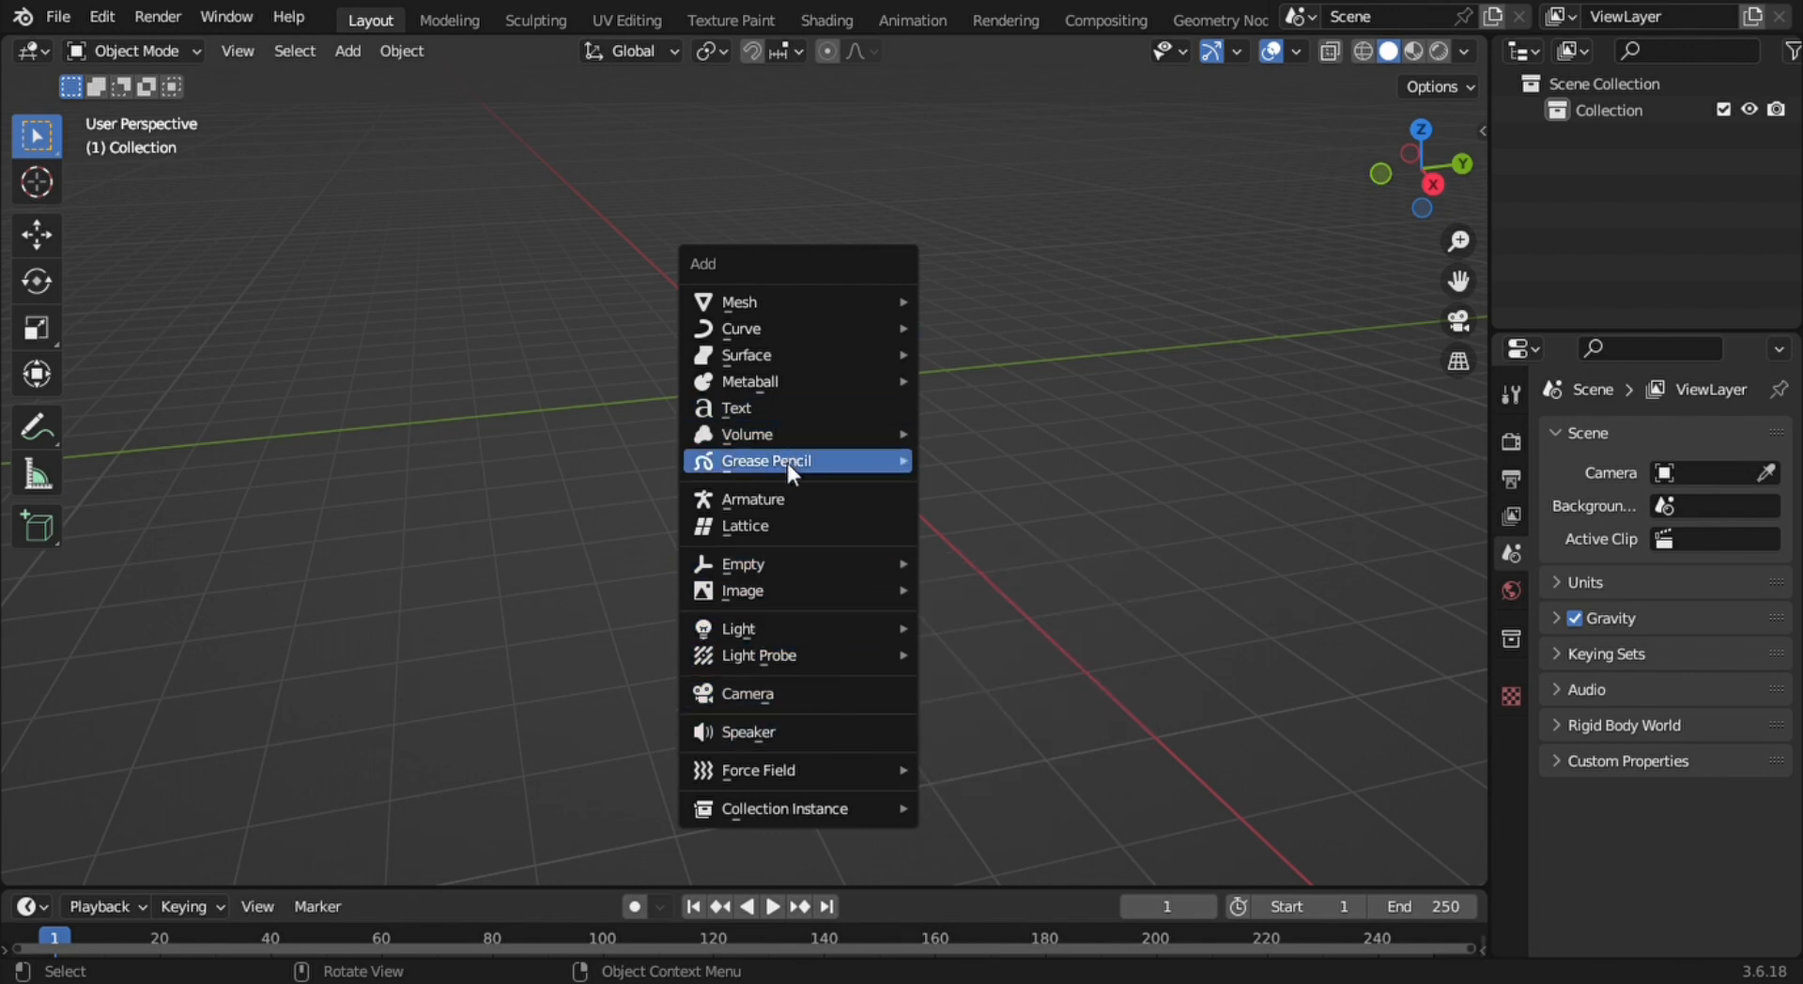
{"action": "mouse_move", "coordinate": [799, 663]}
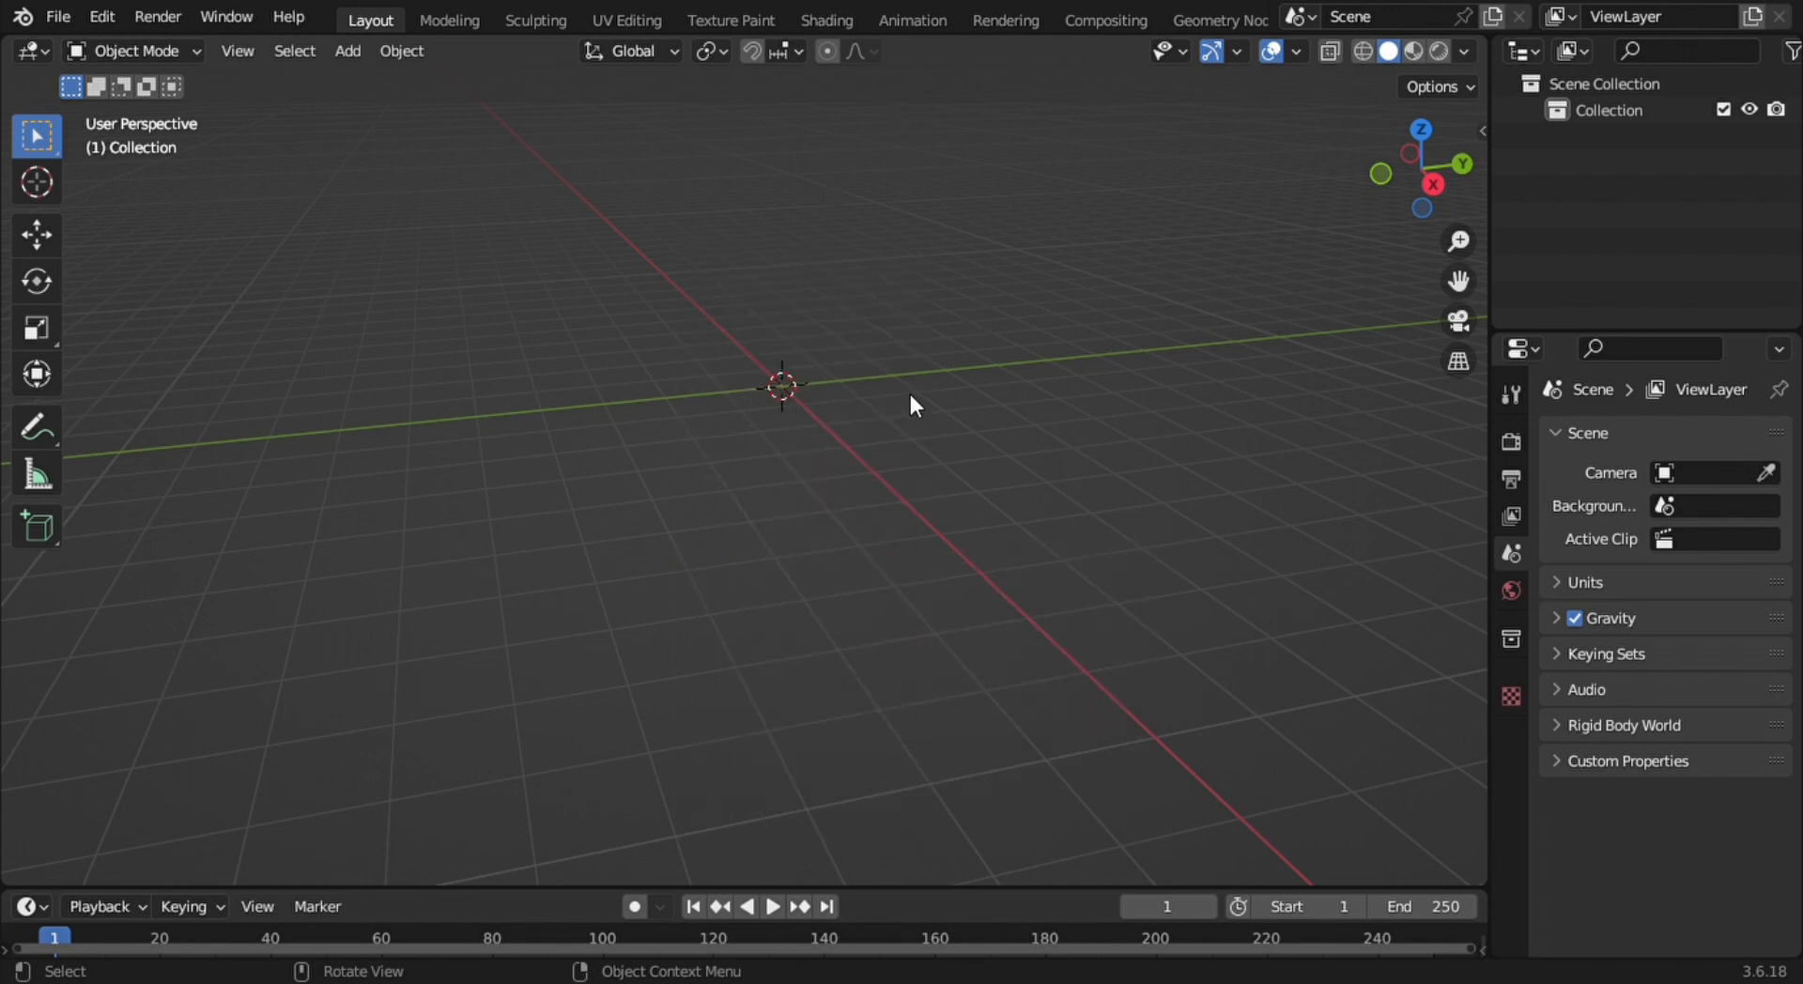
Add a new cube mesh at the world origin
{"action": "key", "text": "shift"}
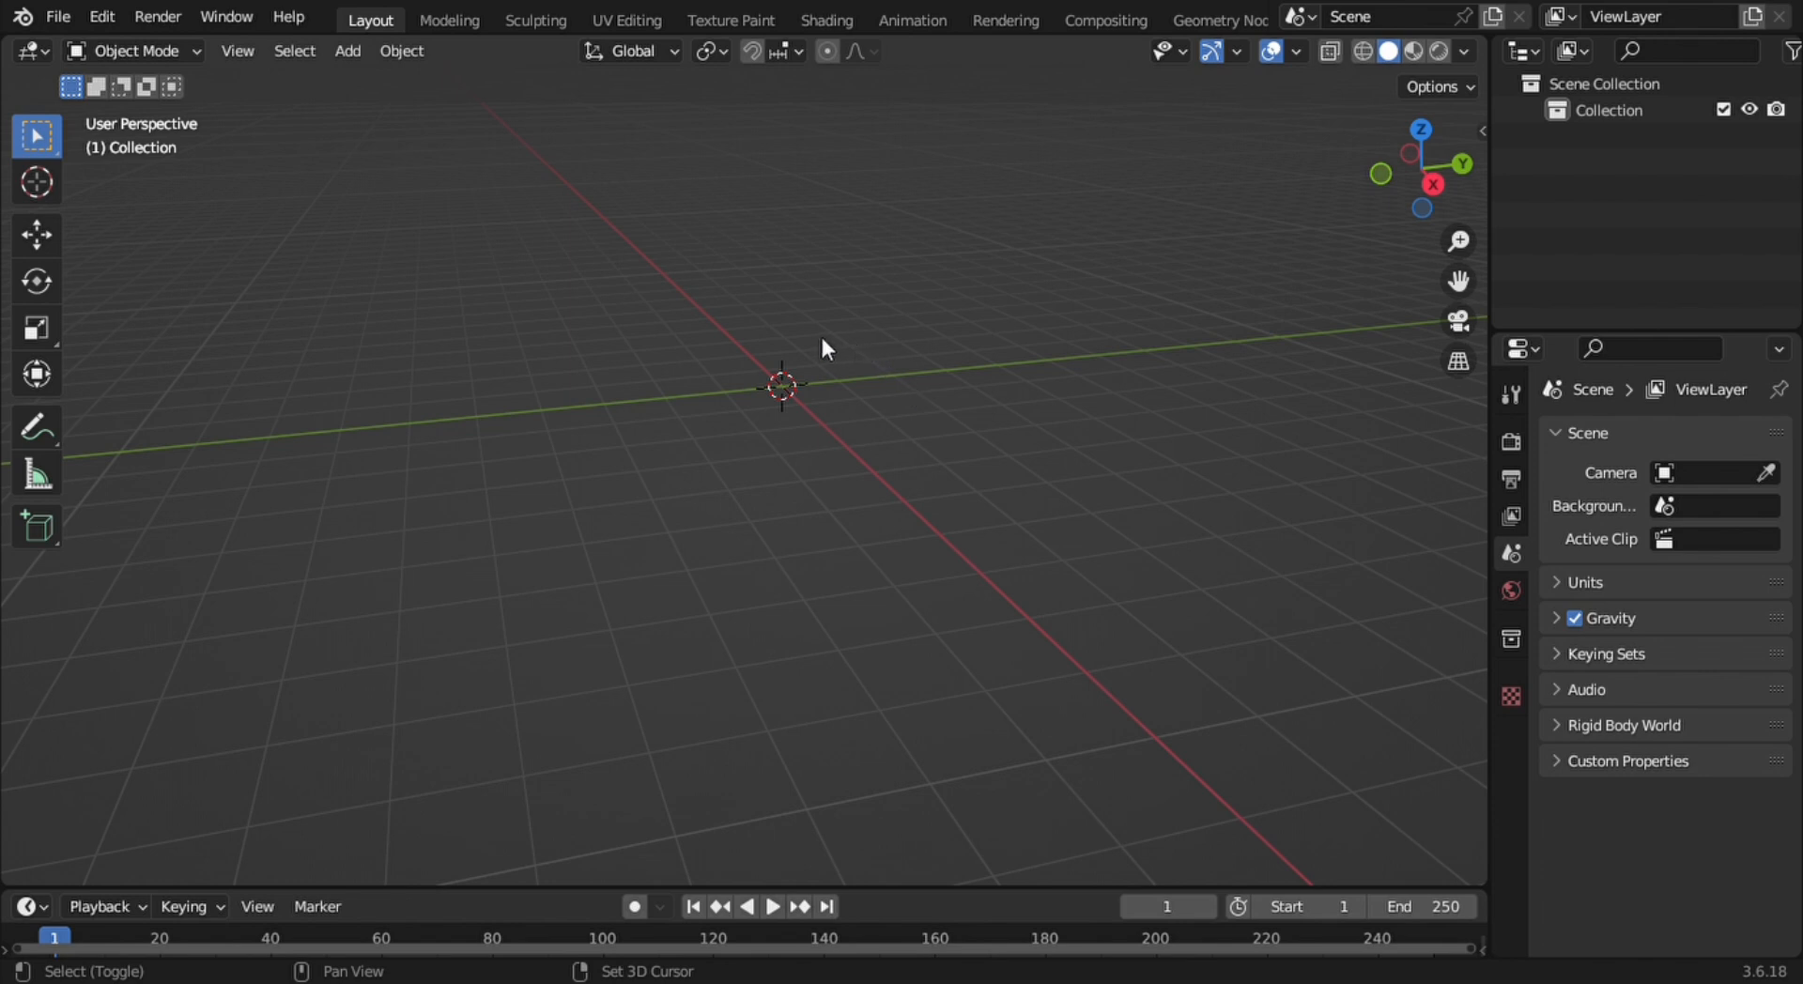
{"action": "key", "text": "shift+a"}
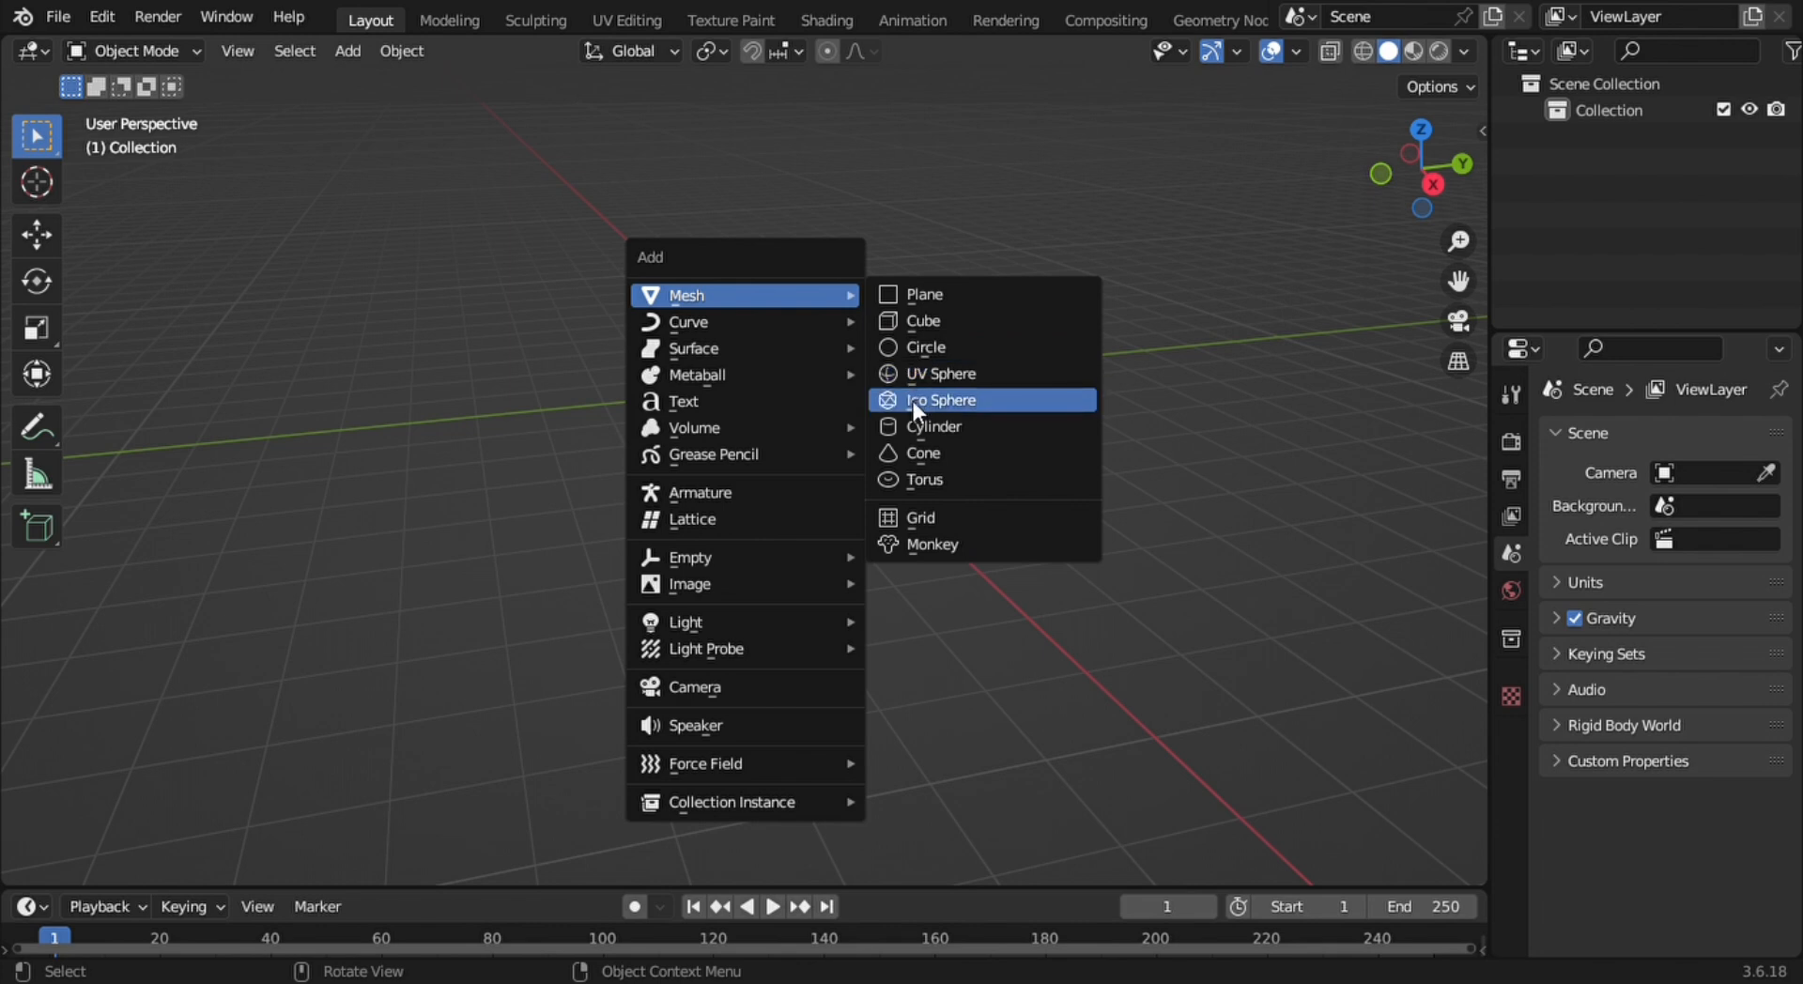
{"action": "left_click", "coordinate": [952, 313]}
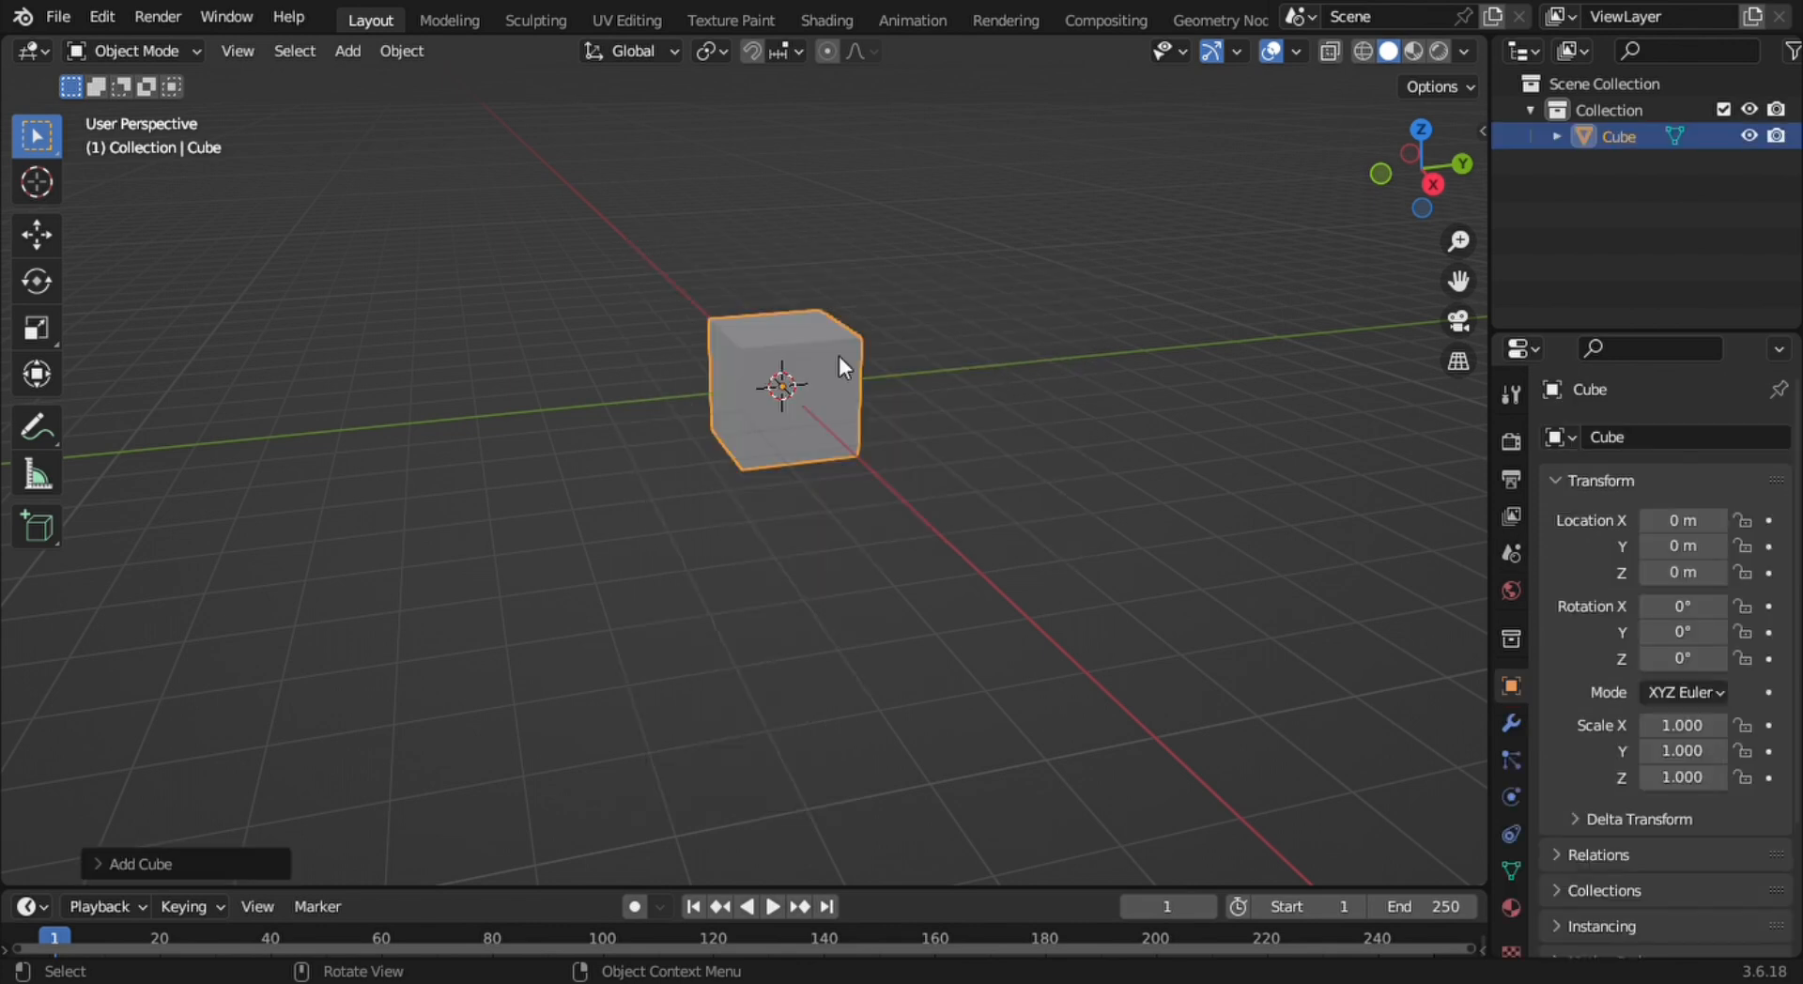
Try moving the new cube freely and along the Y and X axes, and place it at about -0.045 m on Z
{"action": "middle_click_drag", "start_coordinate": [838, 357], "coordinate": [714, 415]}
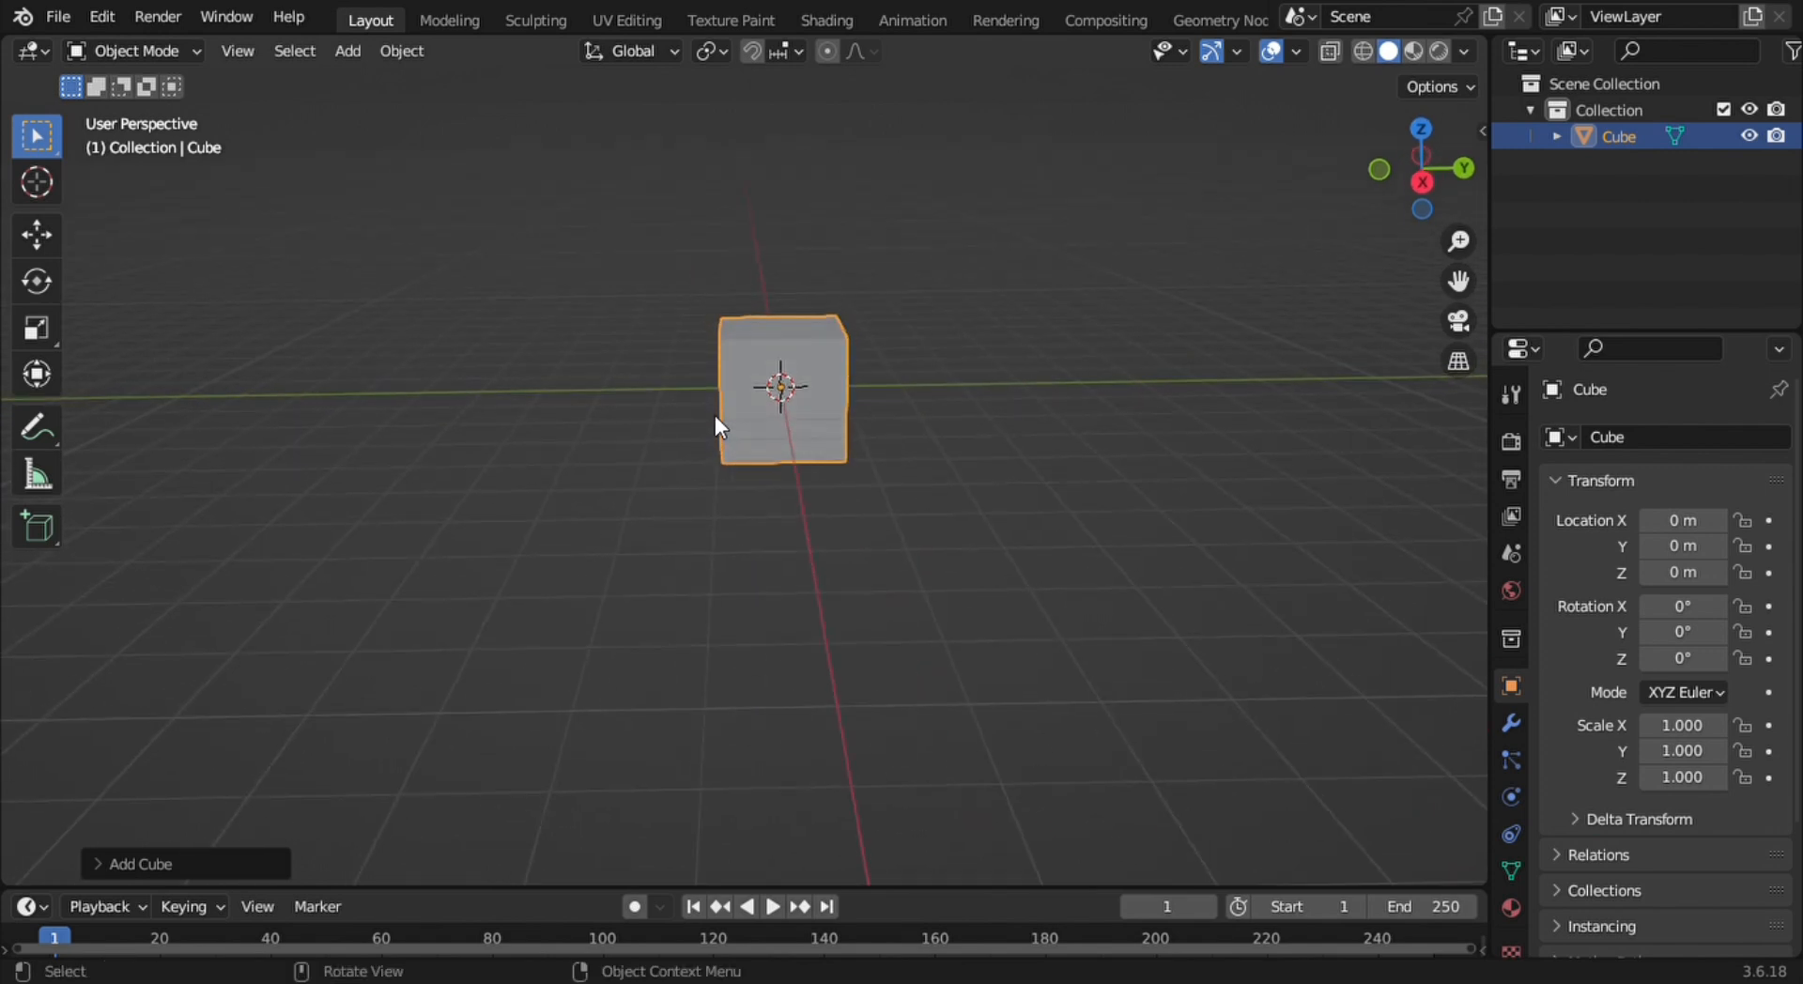
{"action": "mouse_move", "coordinate": [921, 308]}
{"action": "middle_mouse_down", "text": "shift"}
{"action": "mouse_move", "coordinate": [872, 382]}
{"action": "mouse_move", "coordinate": [821, 318]}
{"action": "mouse_move", "coordinate": [918, 294]}
{"action": "mouse_move", "coordinate": [886, 282]}
{"action": "mouse_move", "coordinate": [987, 197]}
{"action": "mouse_move", "coordinate": [882, 297]}
{"action": "mouse_move", "coordinate": [921, 280]}
{"action": "middle_mouse_up", "text": "shift"}
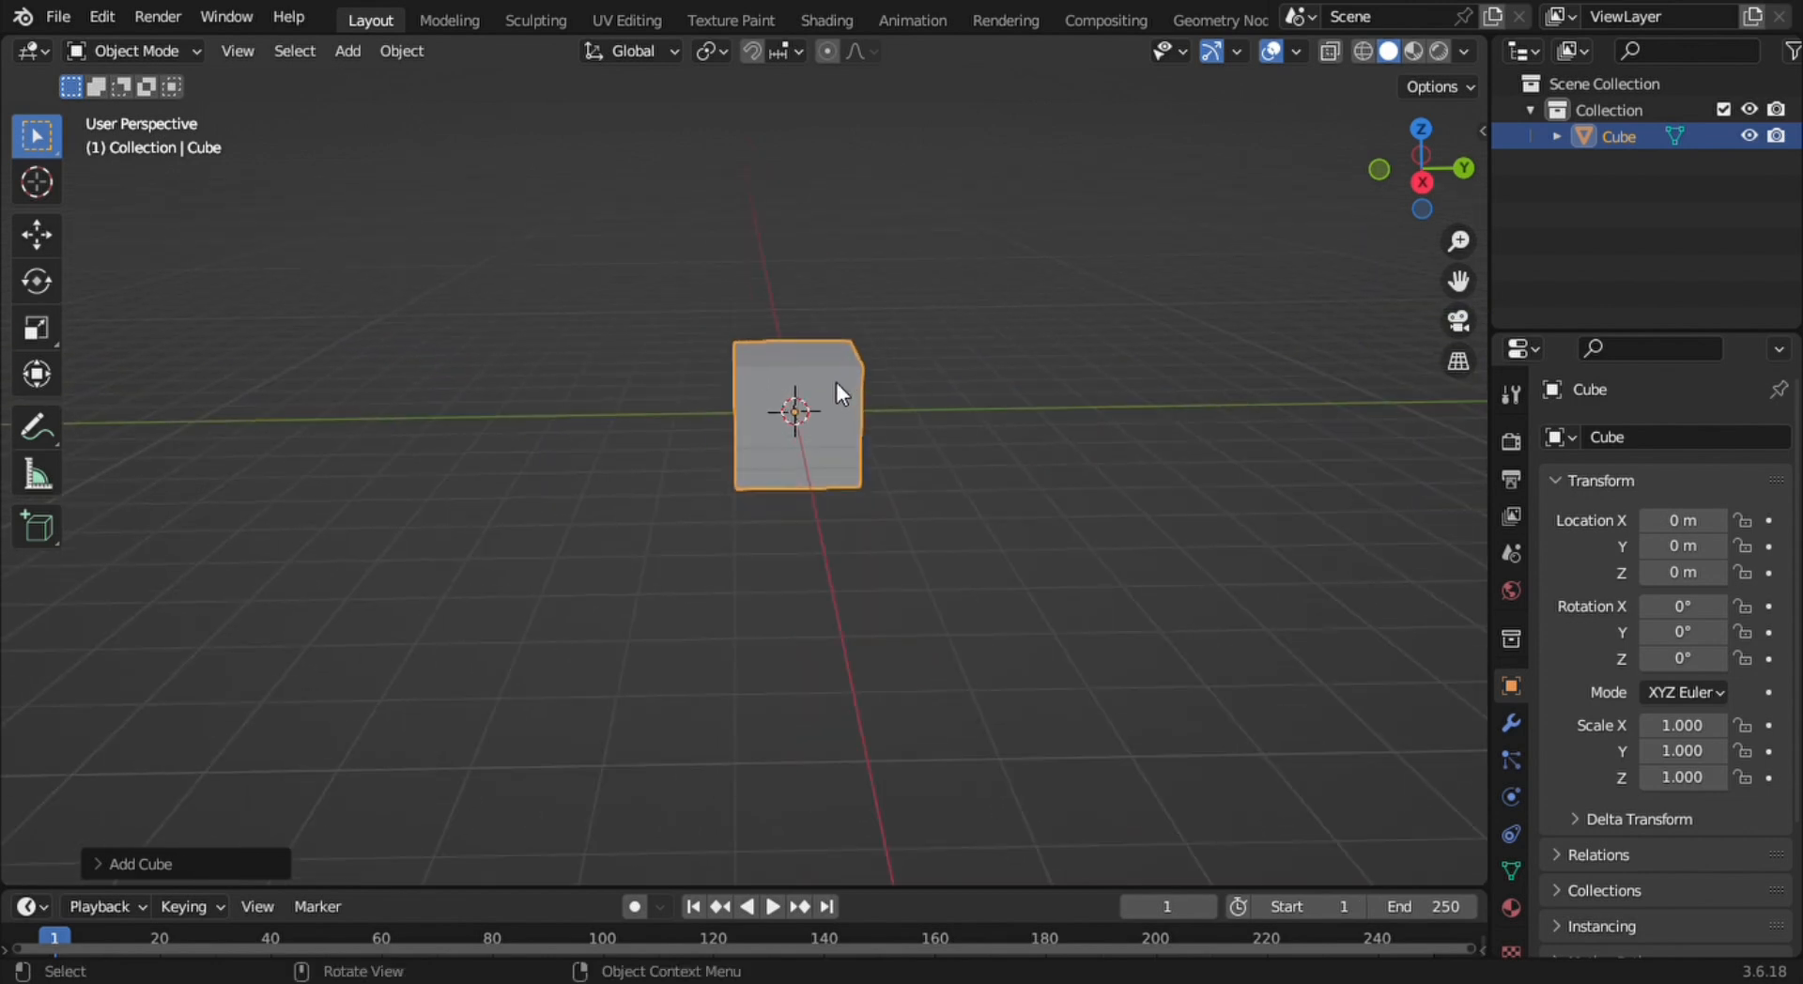
{"action": "left_click", "coordinate": [948, 318]}
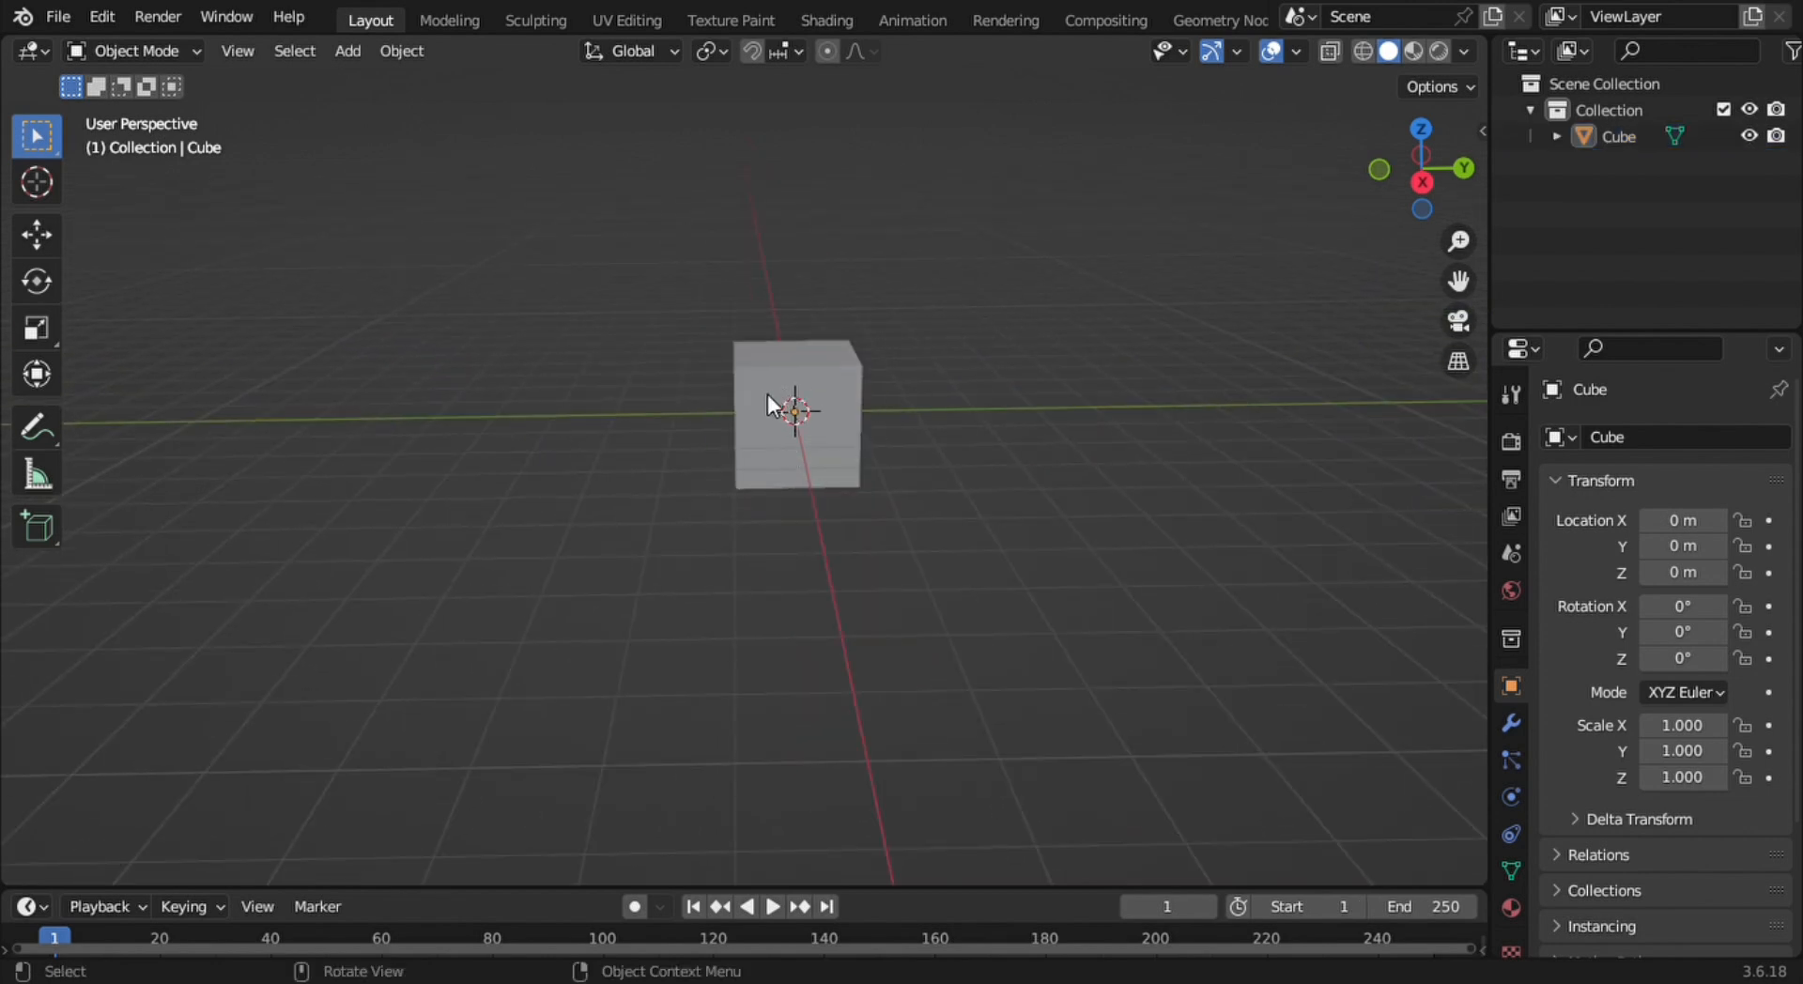
{"action": "left_click", "coordinate": [748, 414]}
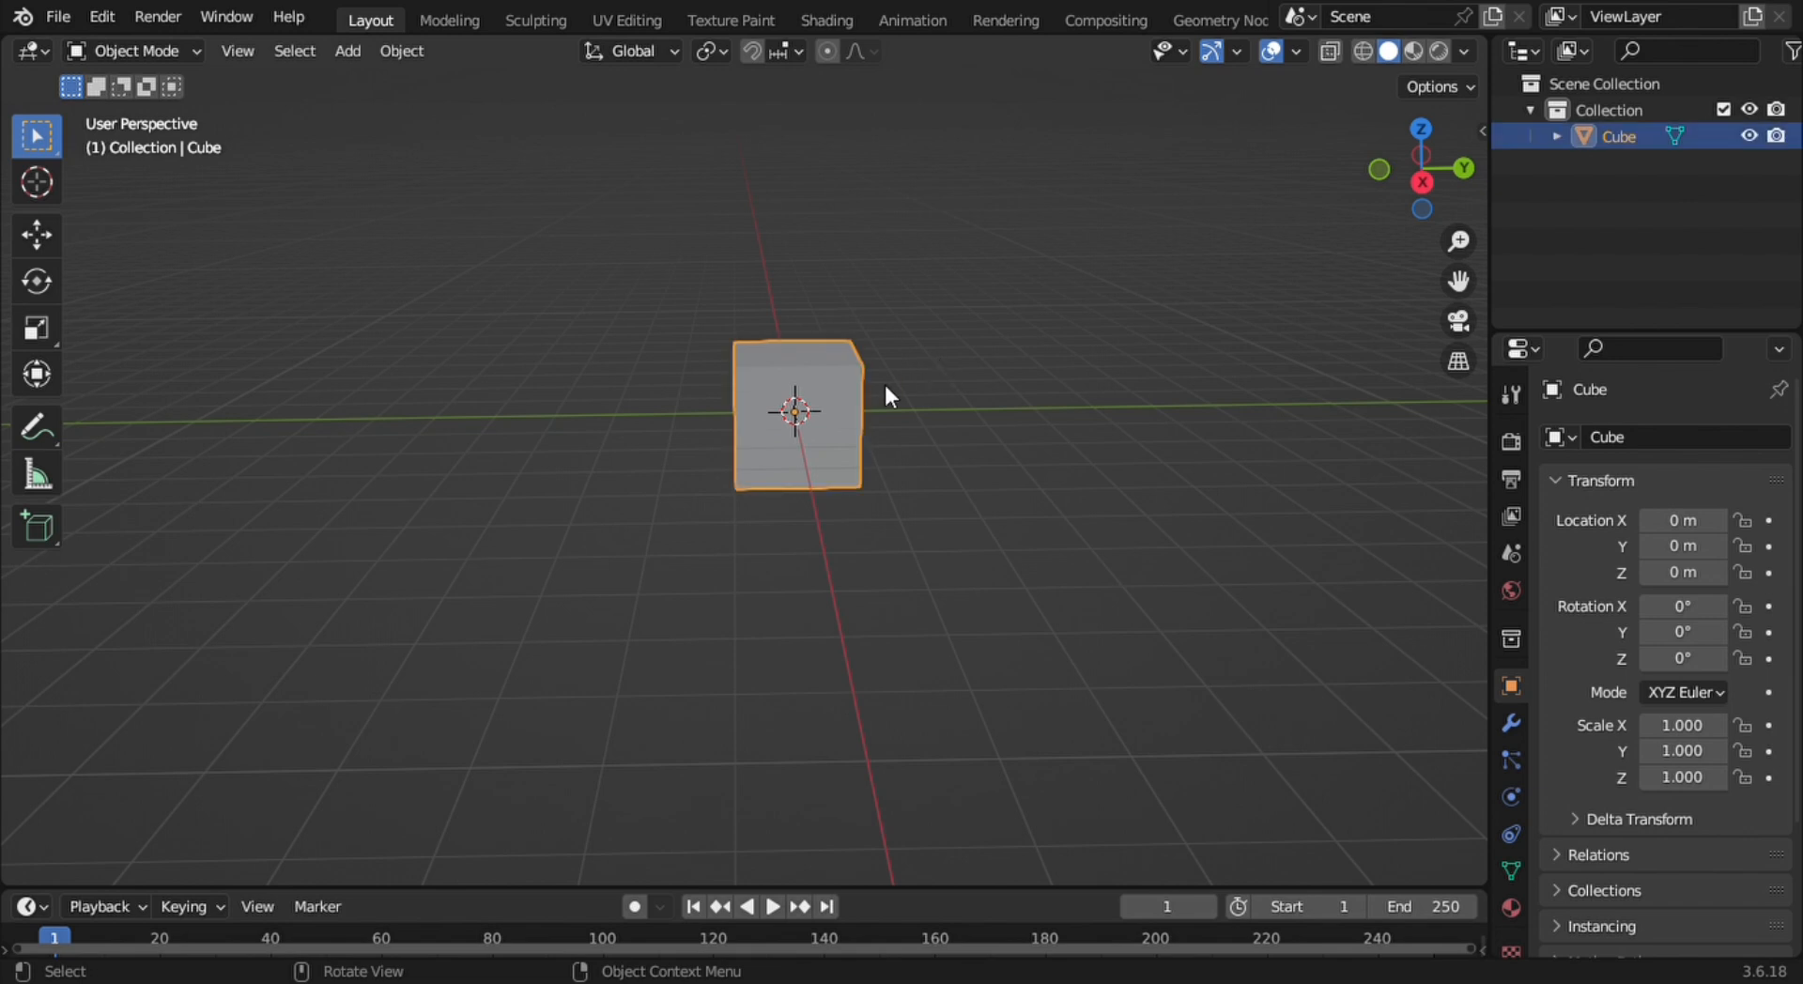
{"action": "key", "text": "g"}
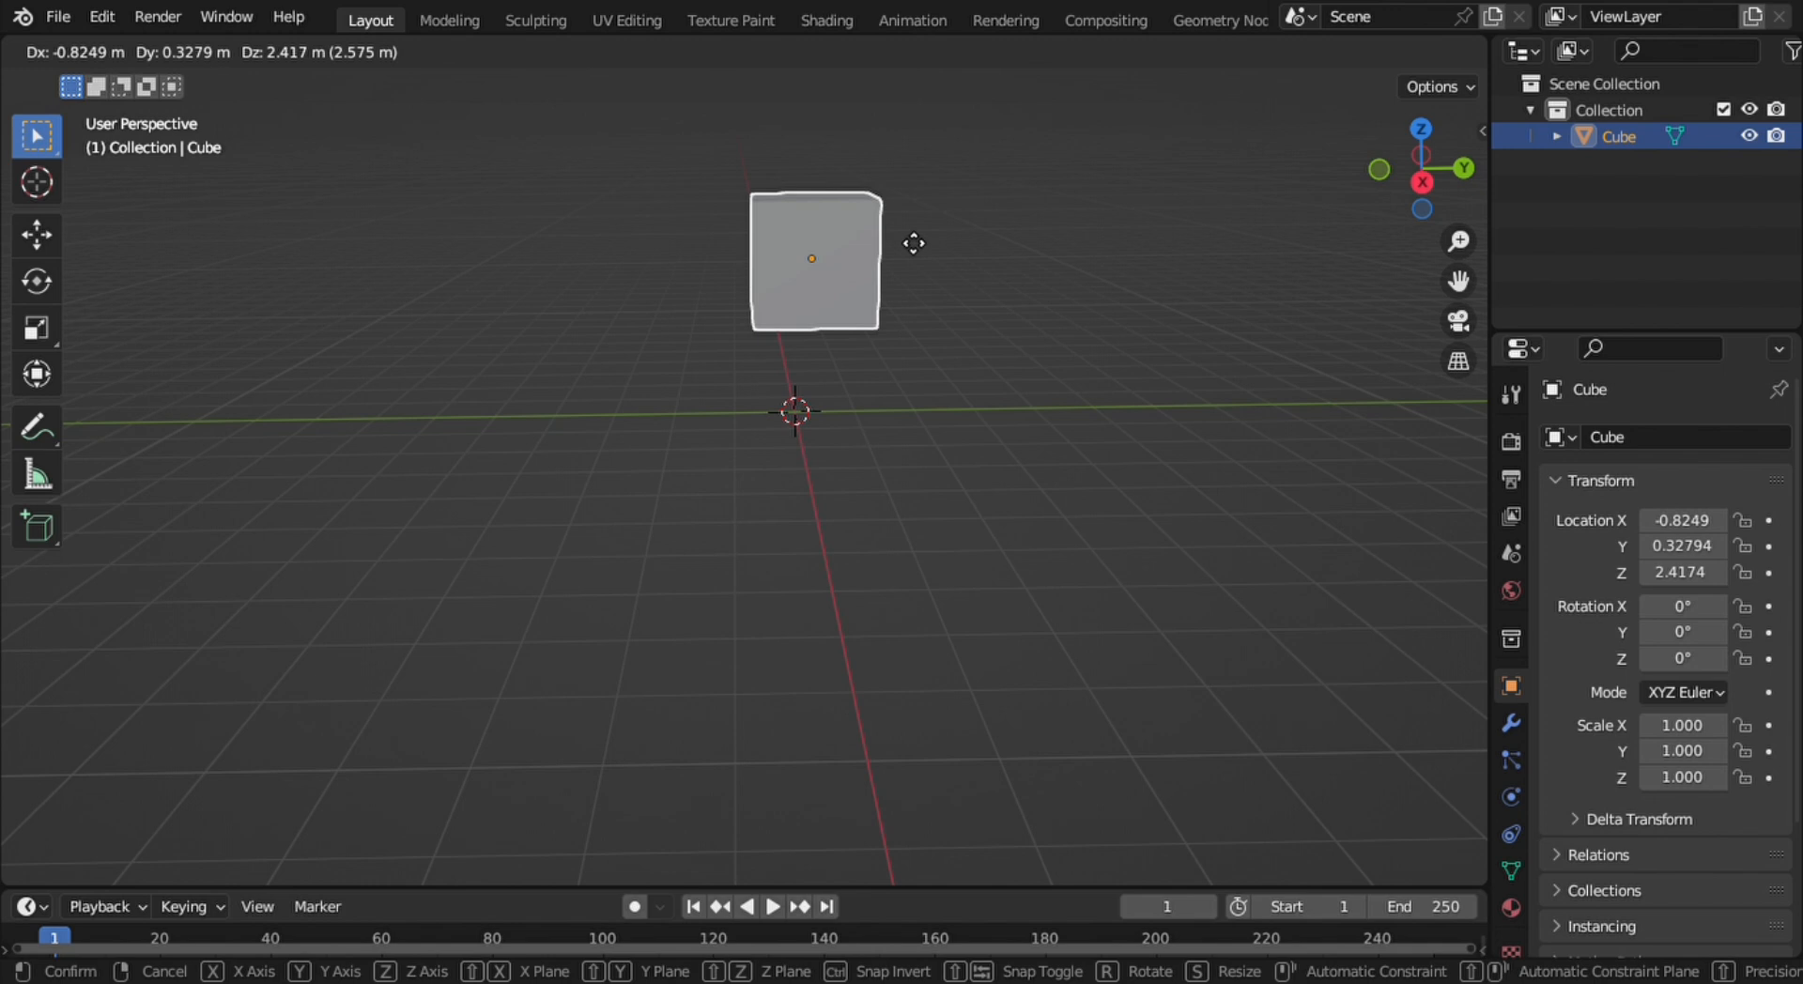
{"action": "key", "text": "z"}
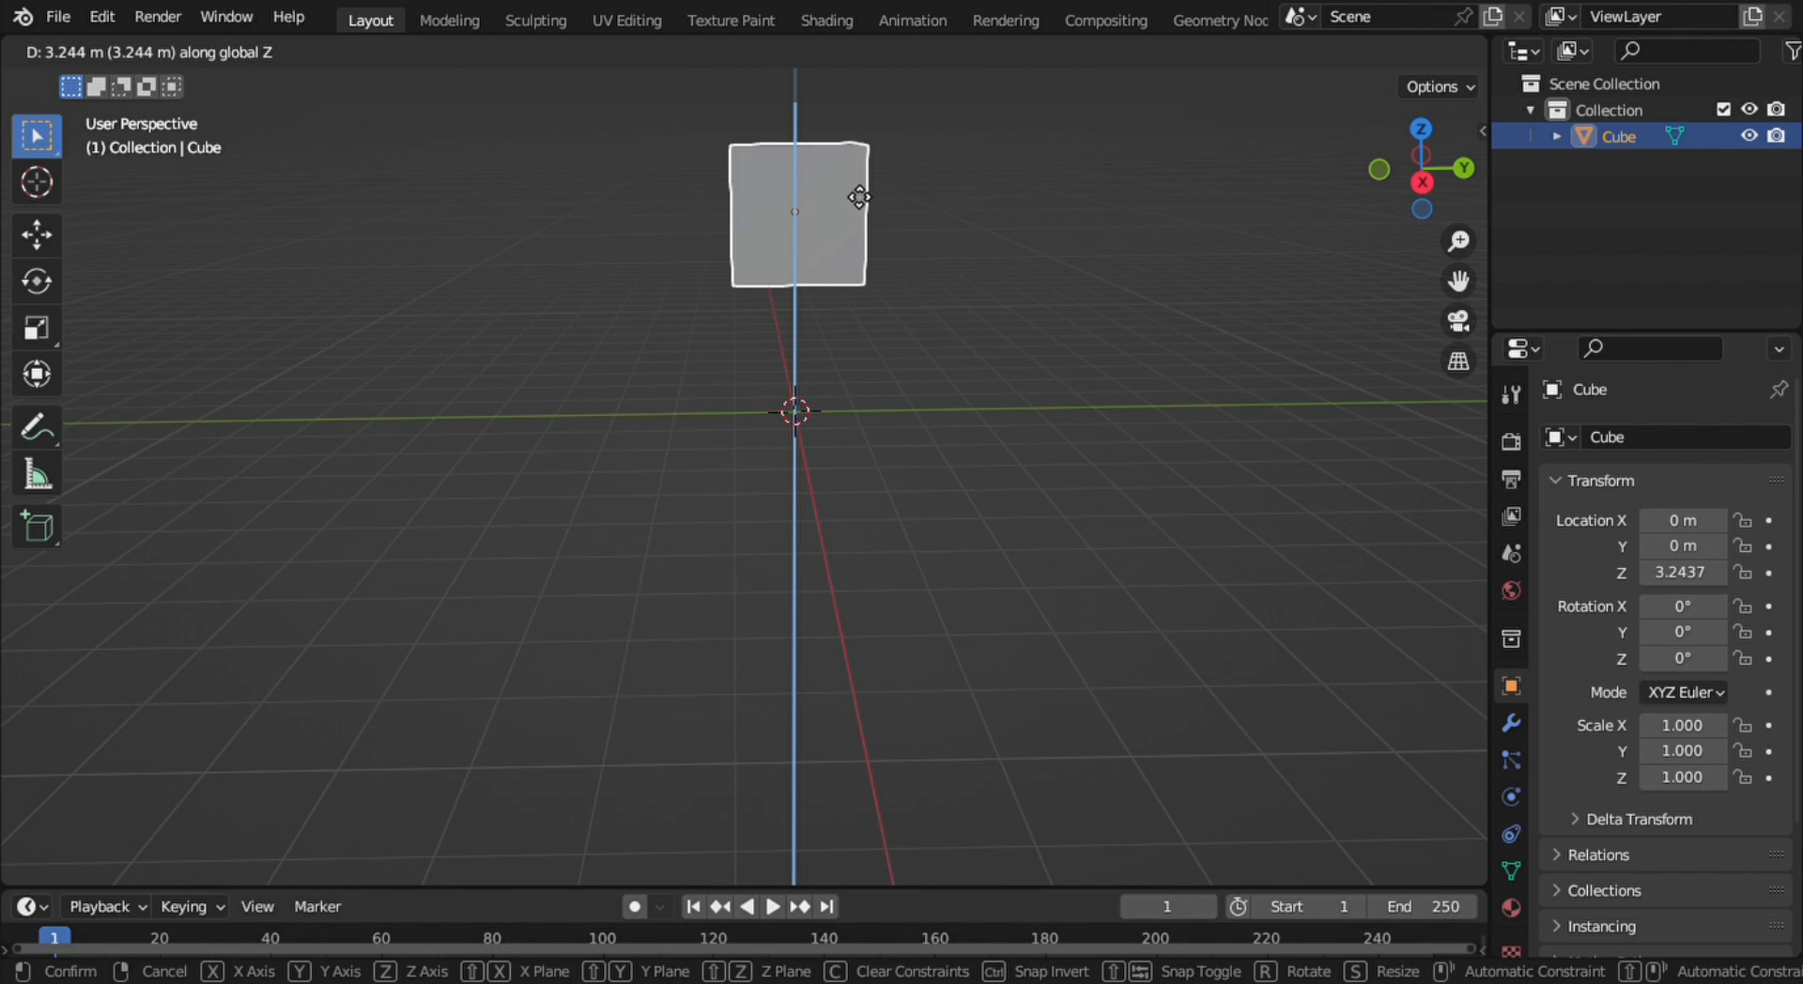
{"action": "key", "text": "y"}
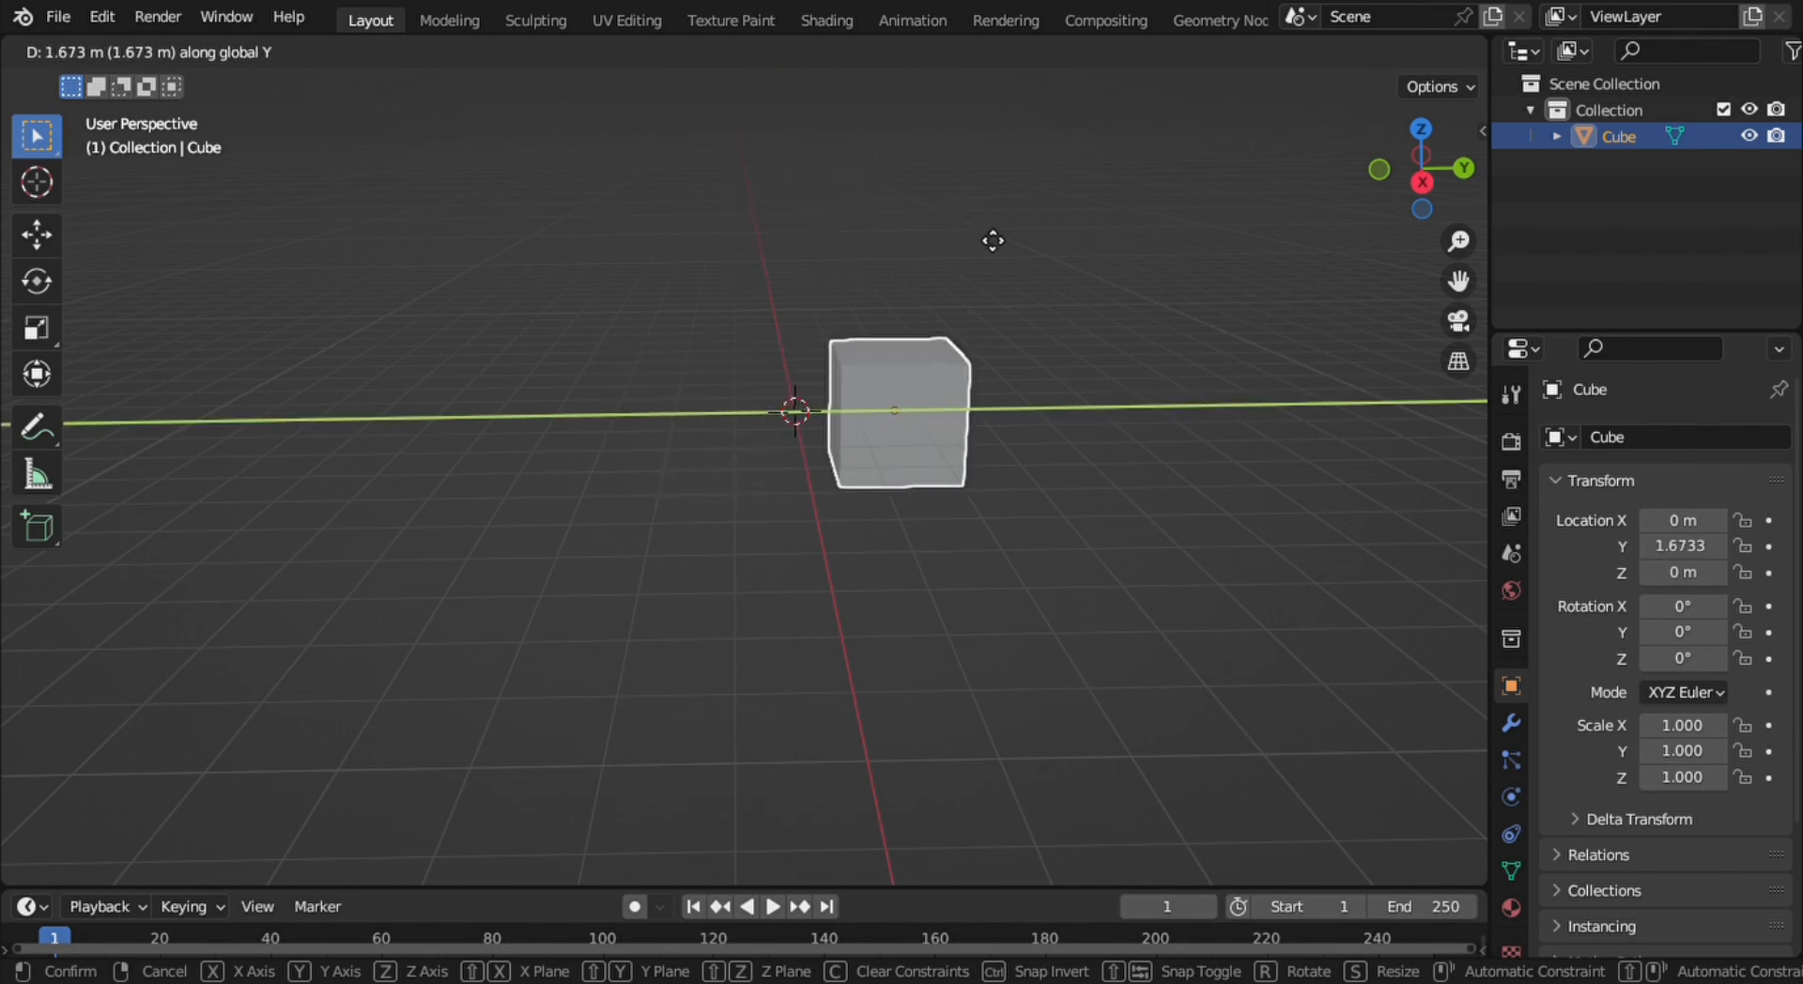
{"action": "key", "text": "x"}
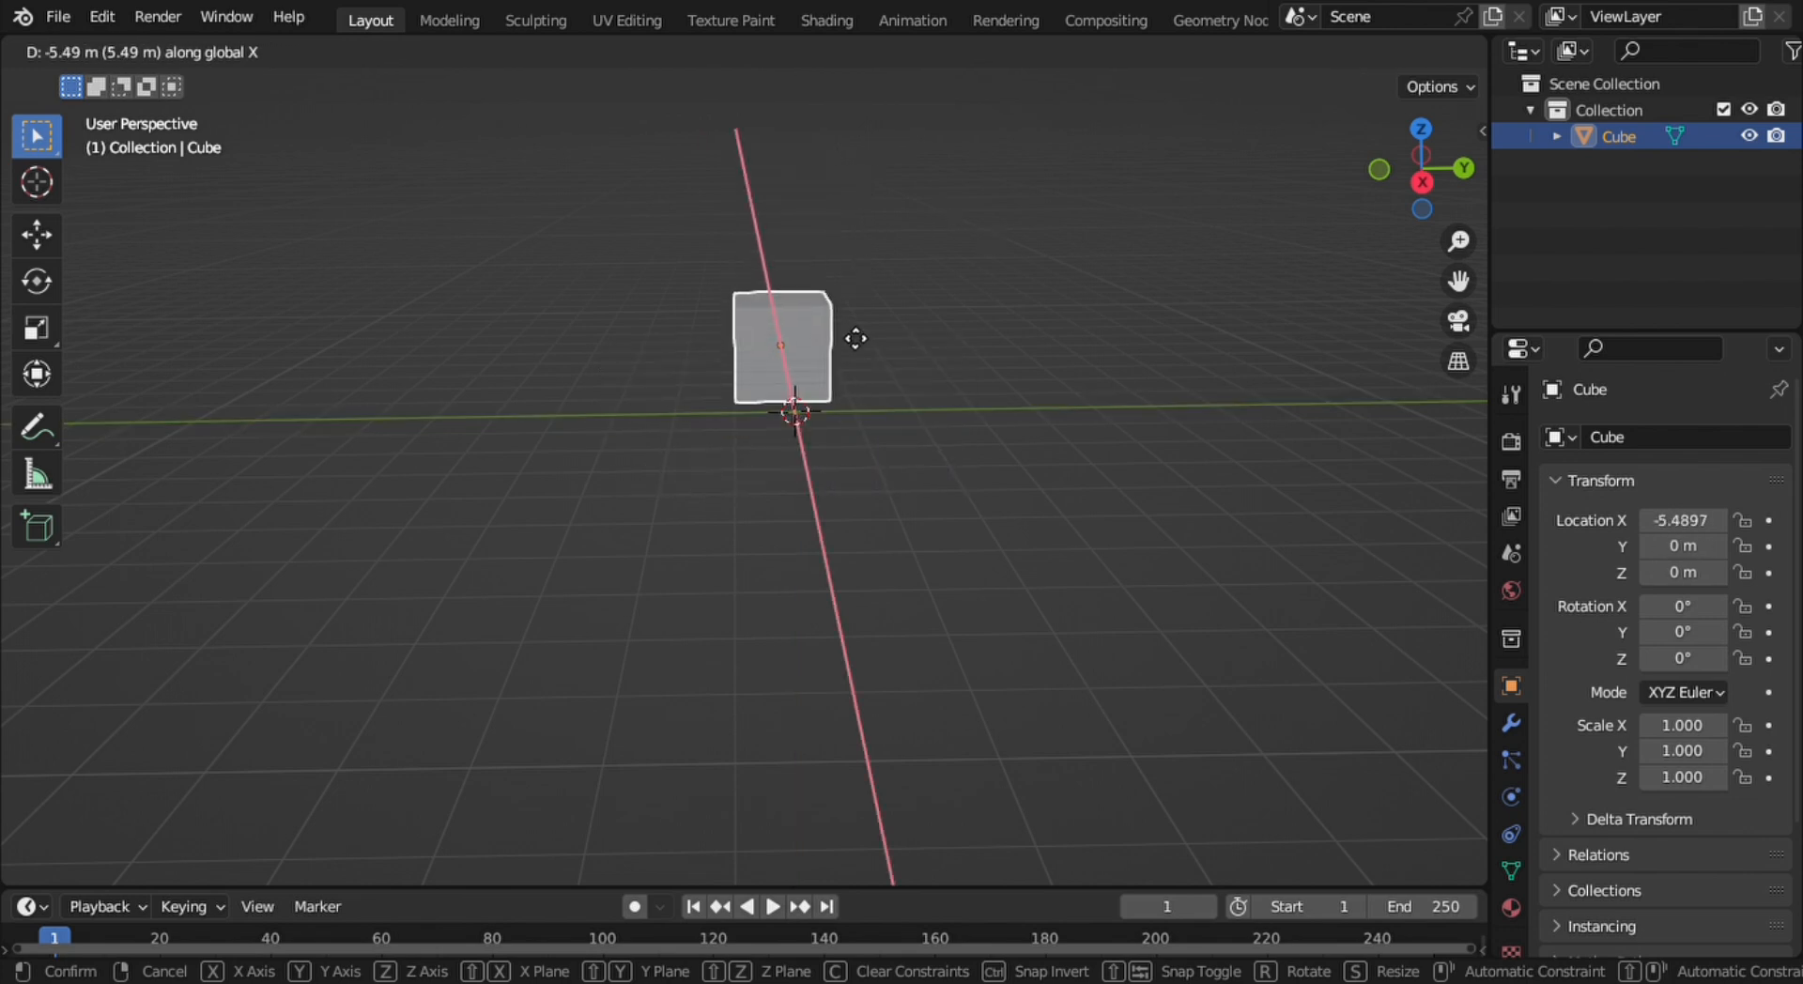
{"action": "key", "text": "z"}
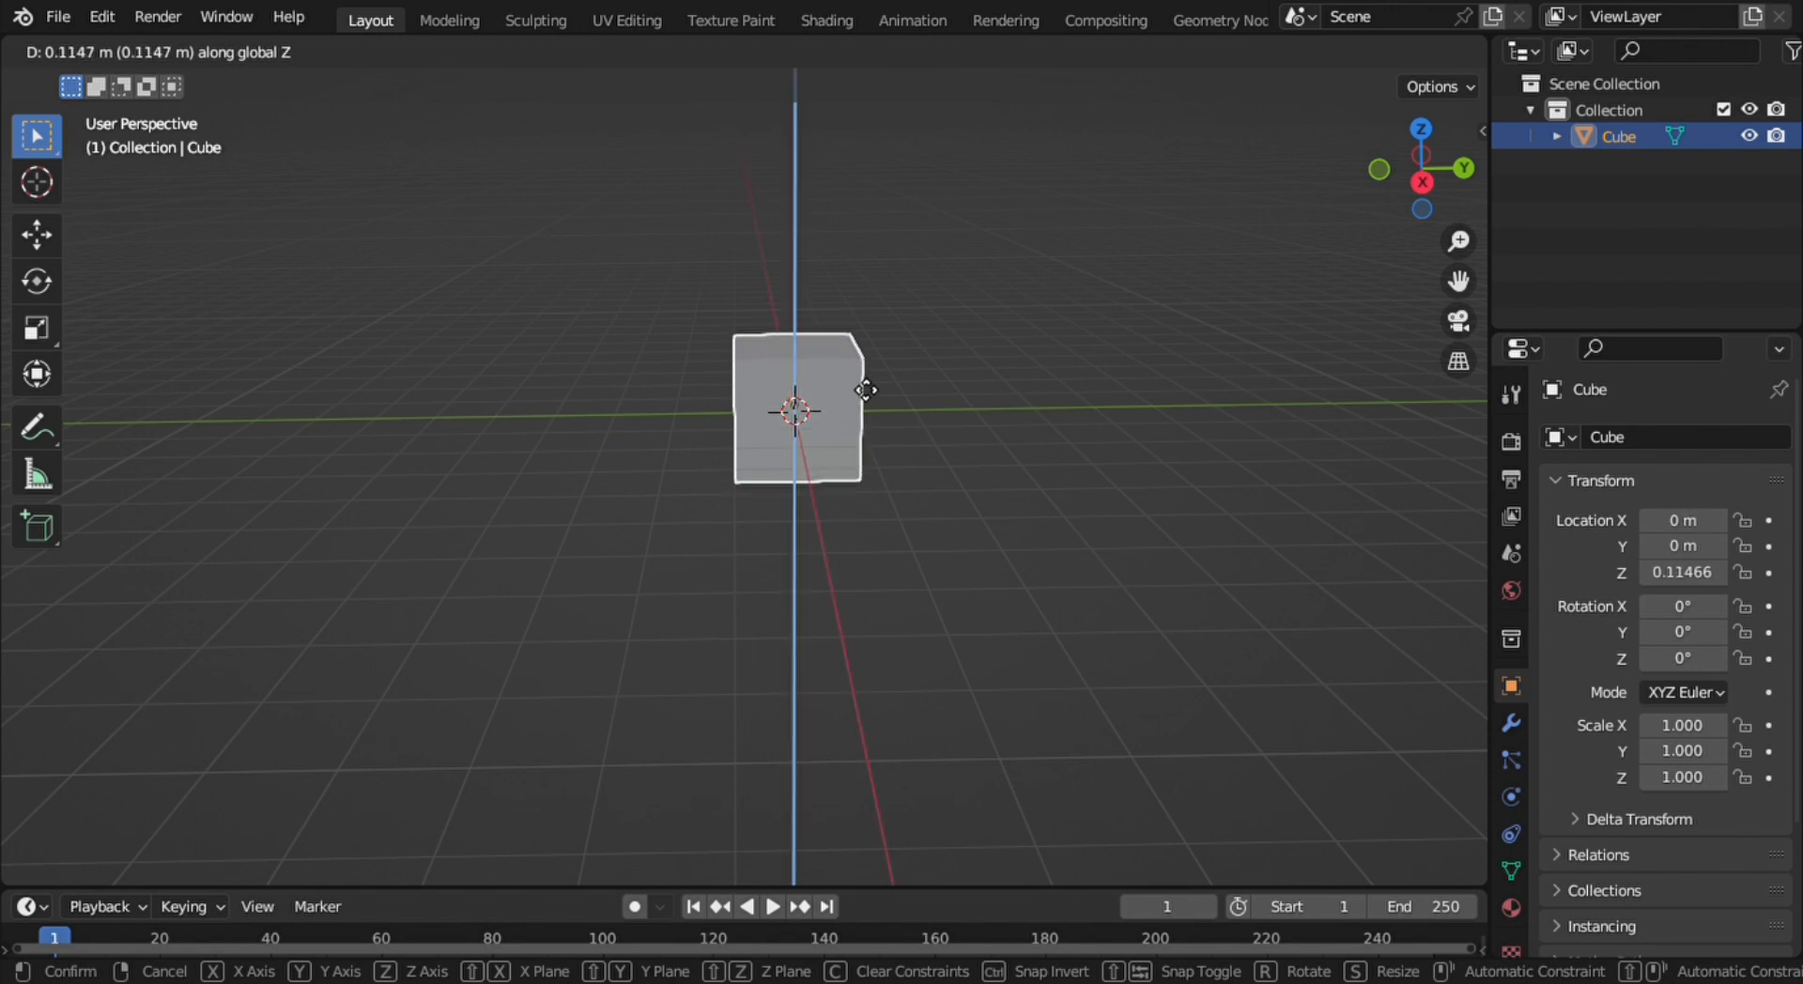
{"action": "left_click", "coordinate": [876, 399]}
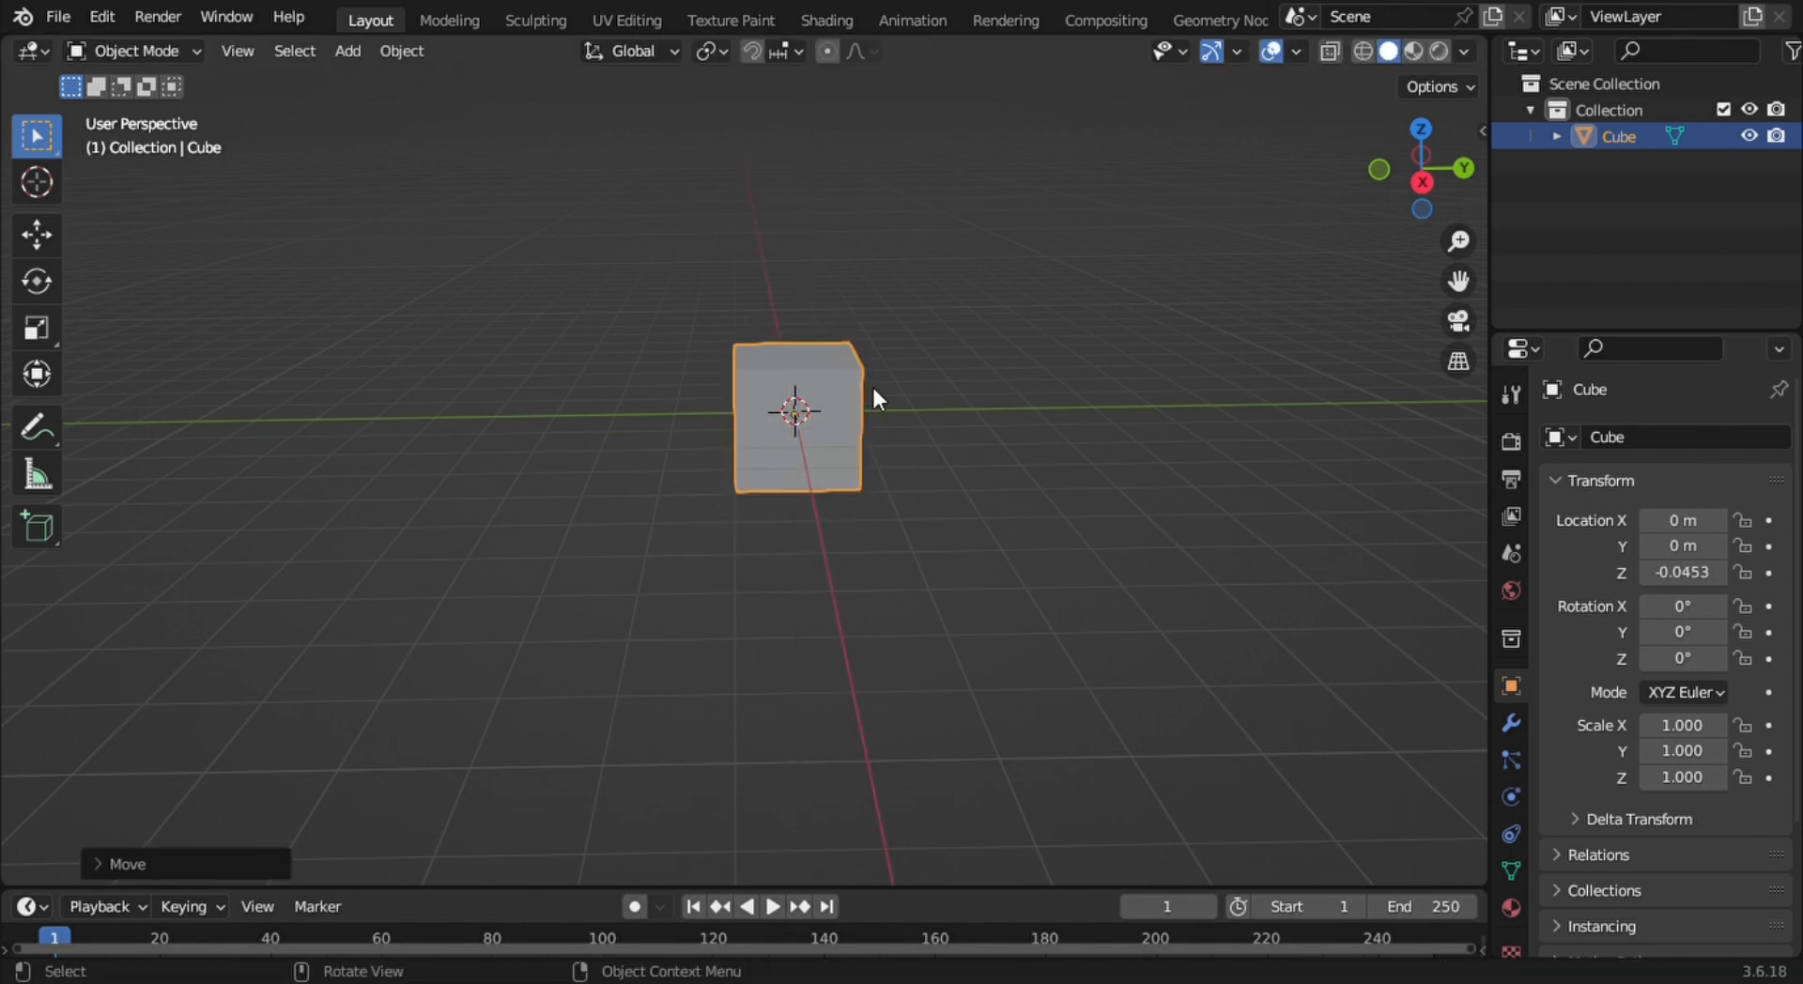
View the cube from the right, top and back orthographic directions, and return to a free perspective view
{"action": "middle_click_drag", "start_coordinate": [922, 400], "coordinate": [808, 363]}
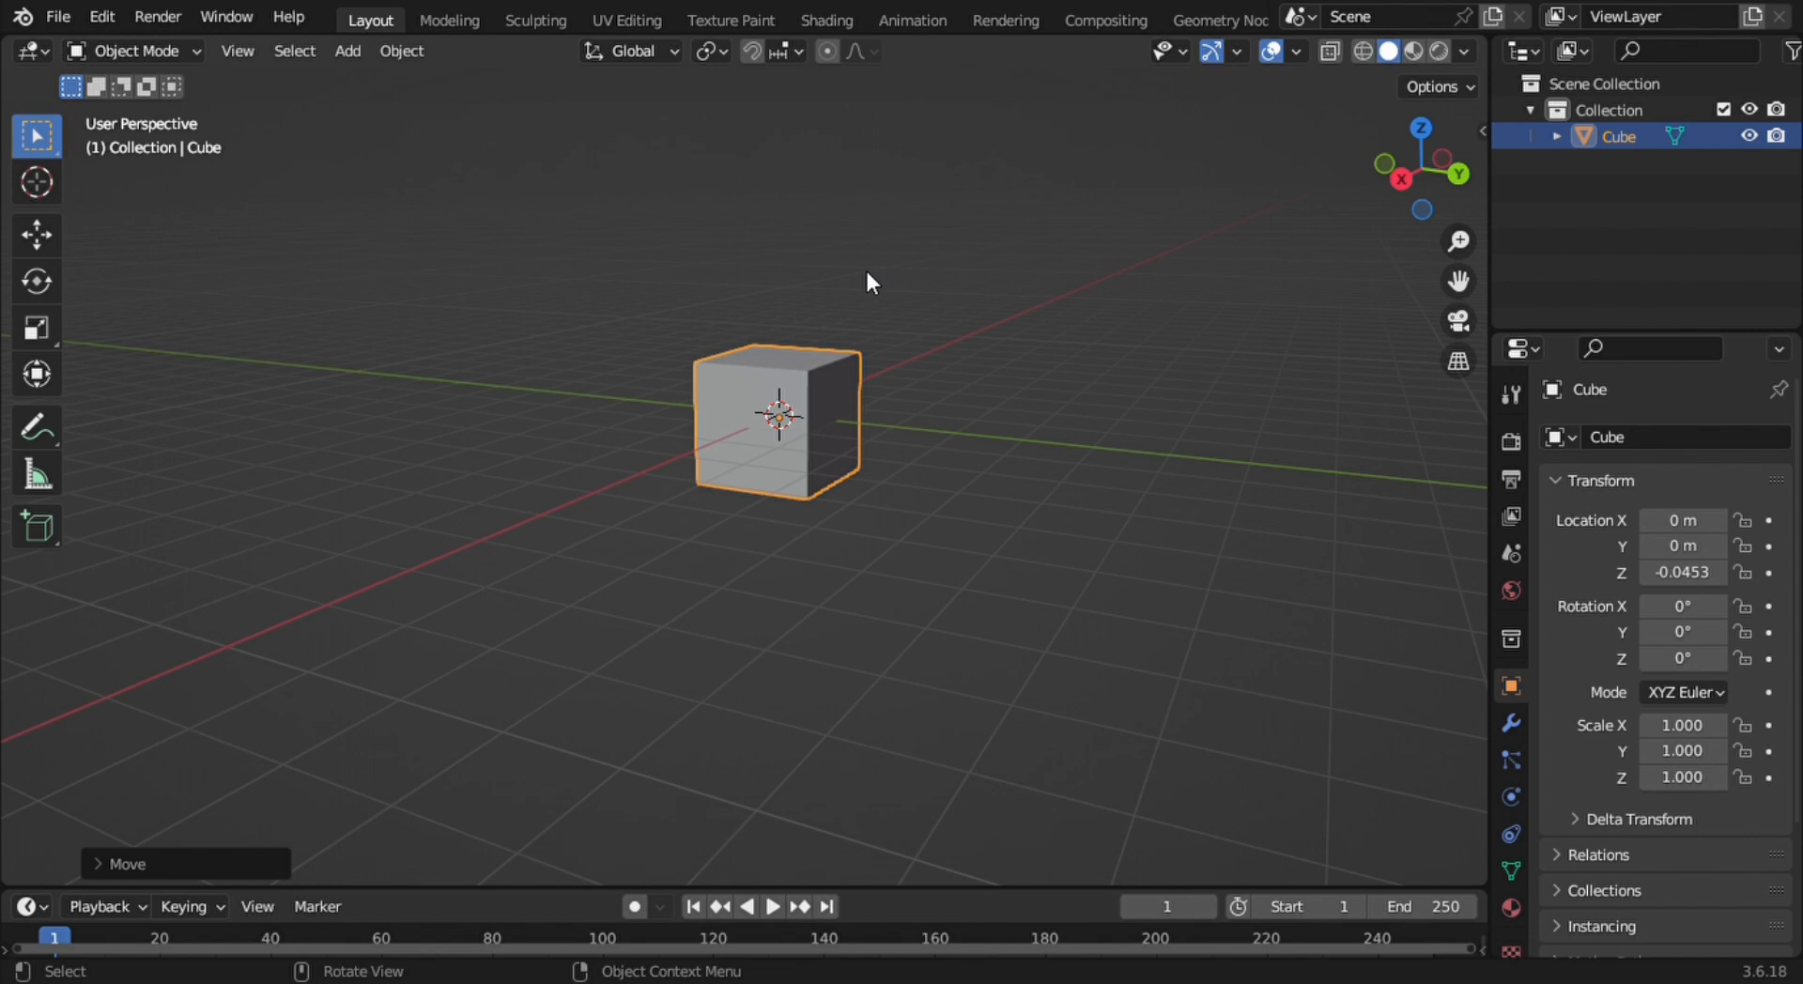
{"action": "left_click", "coordinate": [1403, 179]}
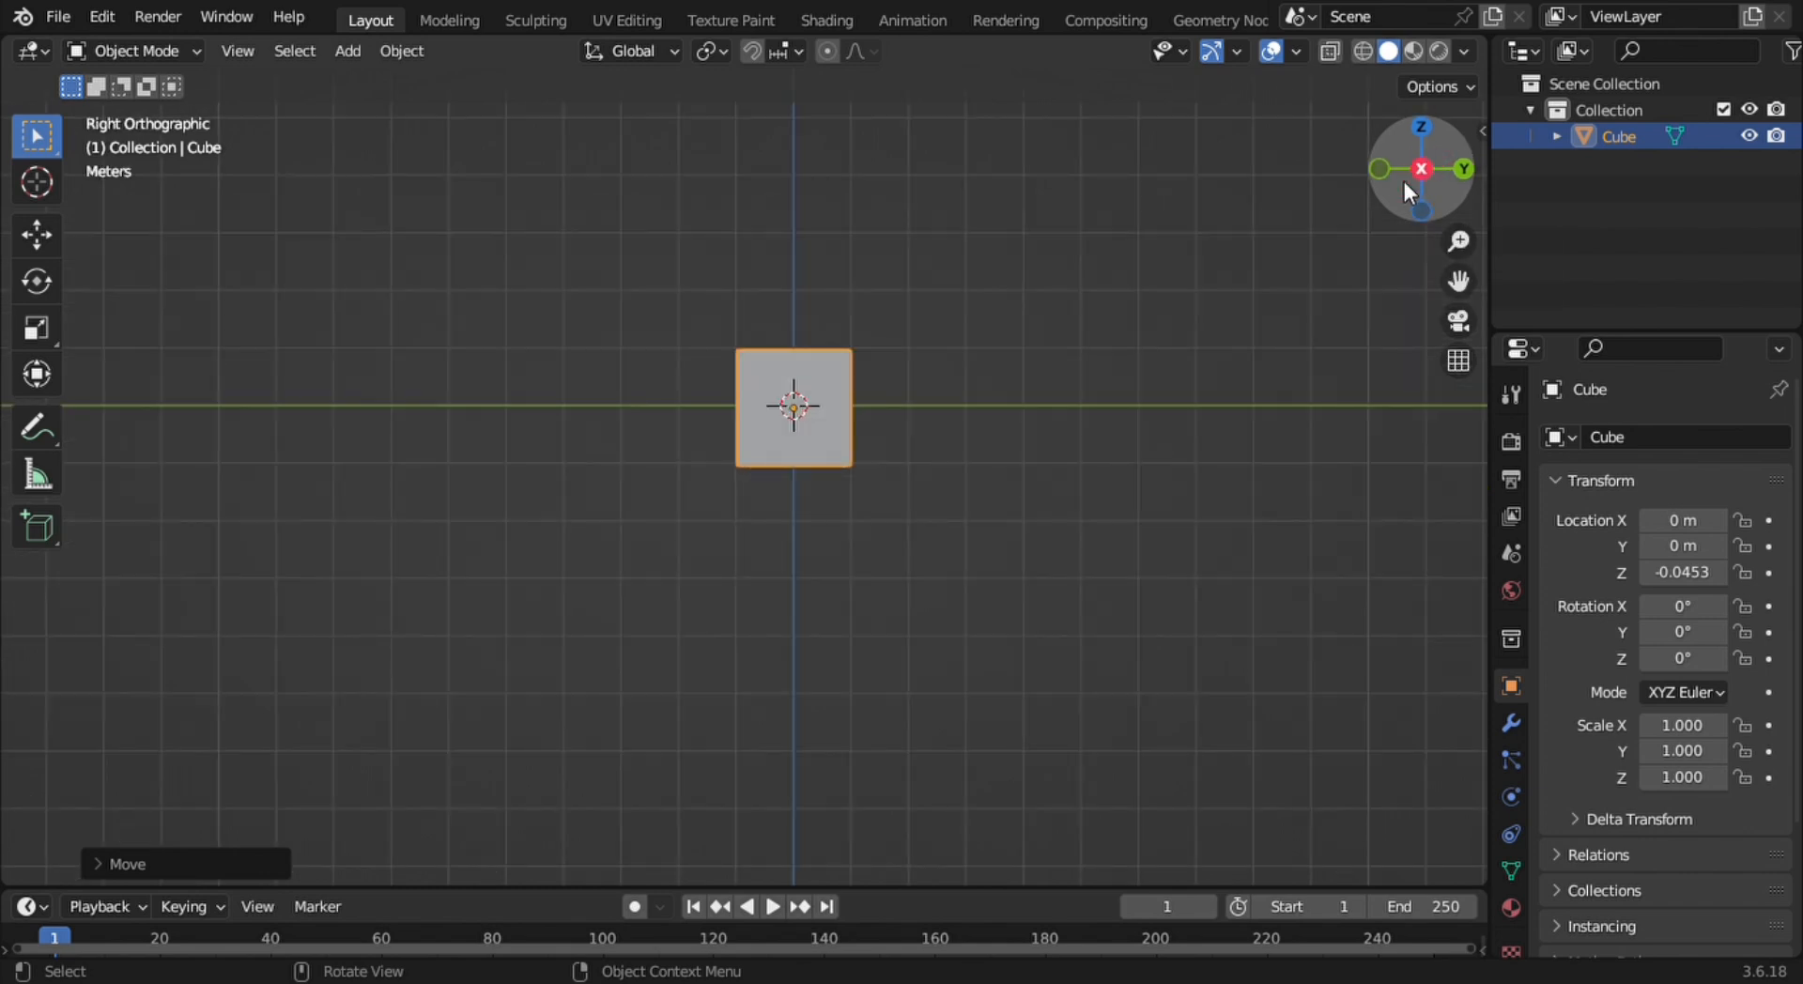
{"action": "left_click", "coordinate": [1427, 132]}
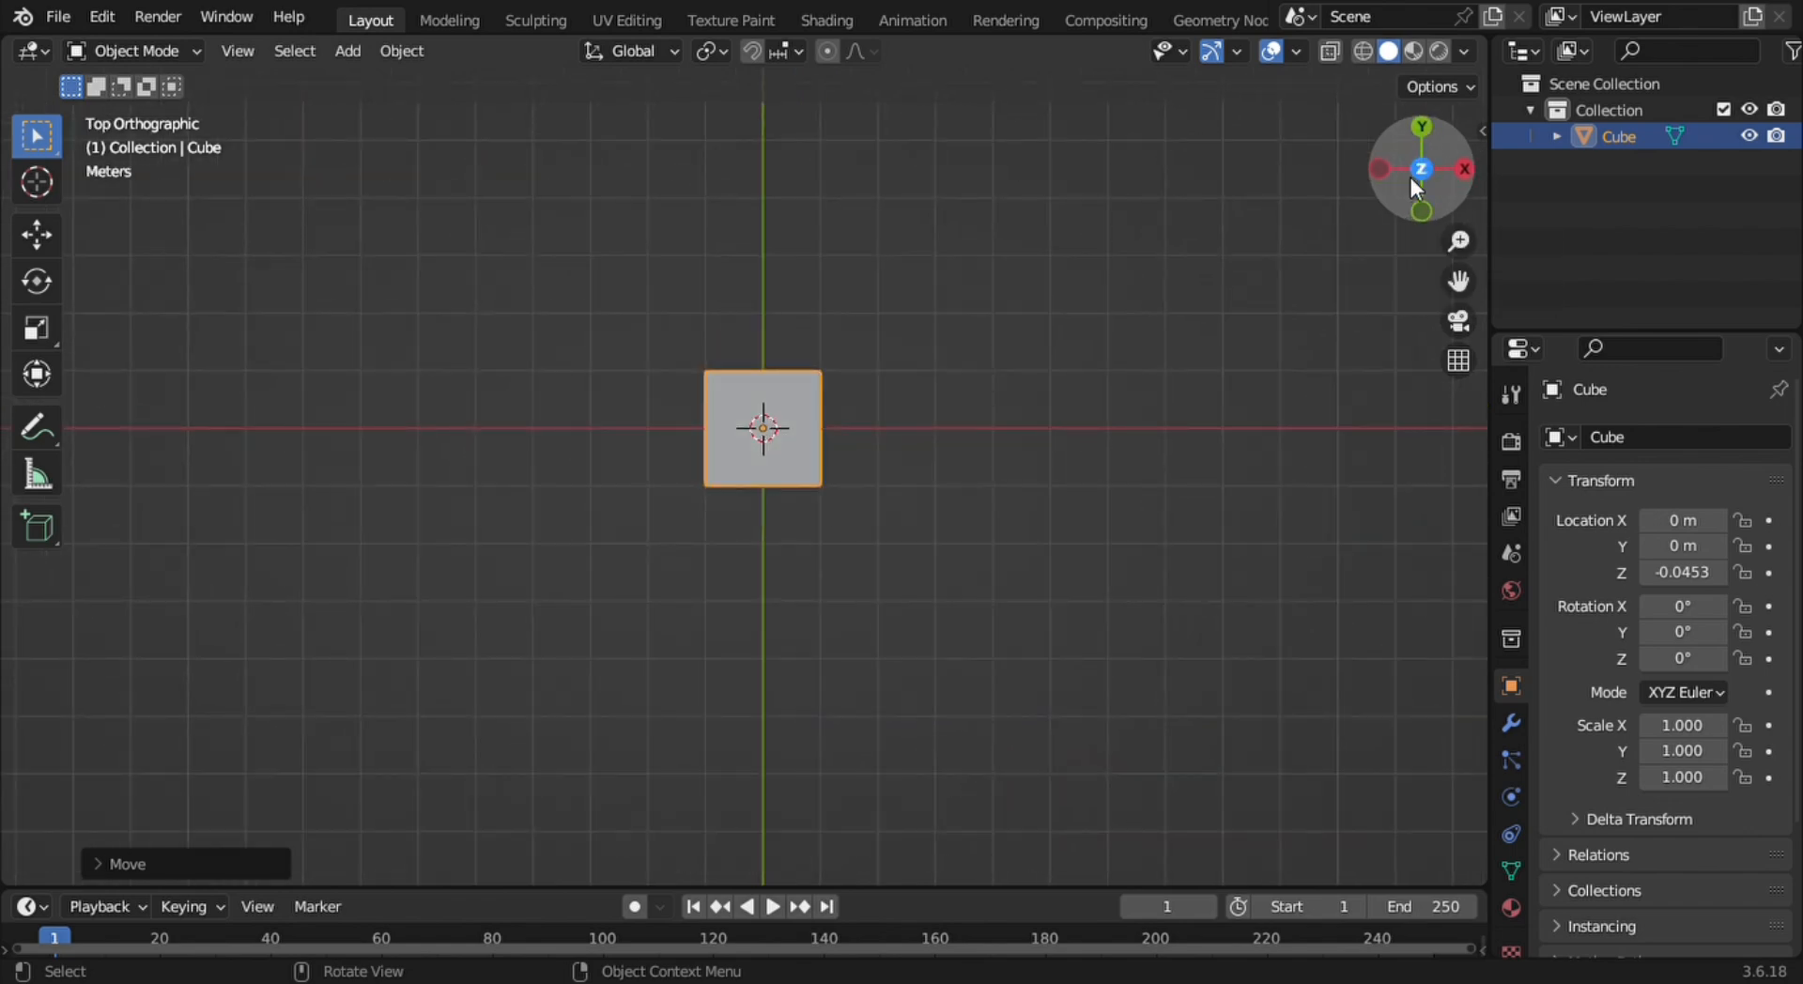
{"action": "left_click", "coordinate": [1426, 127]}
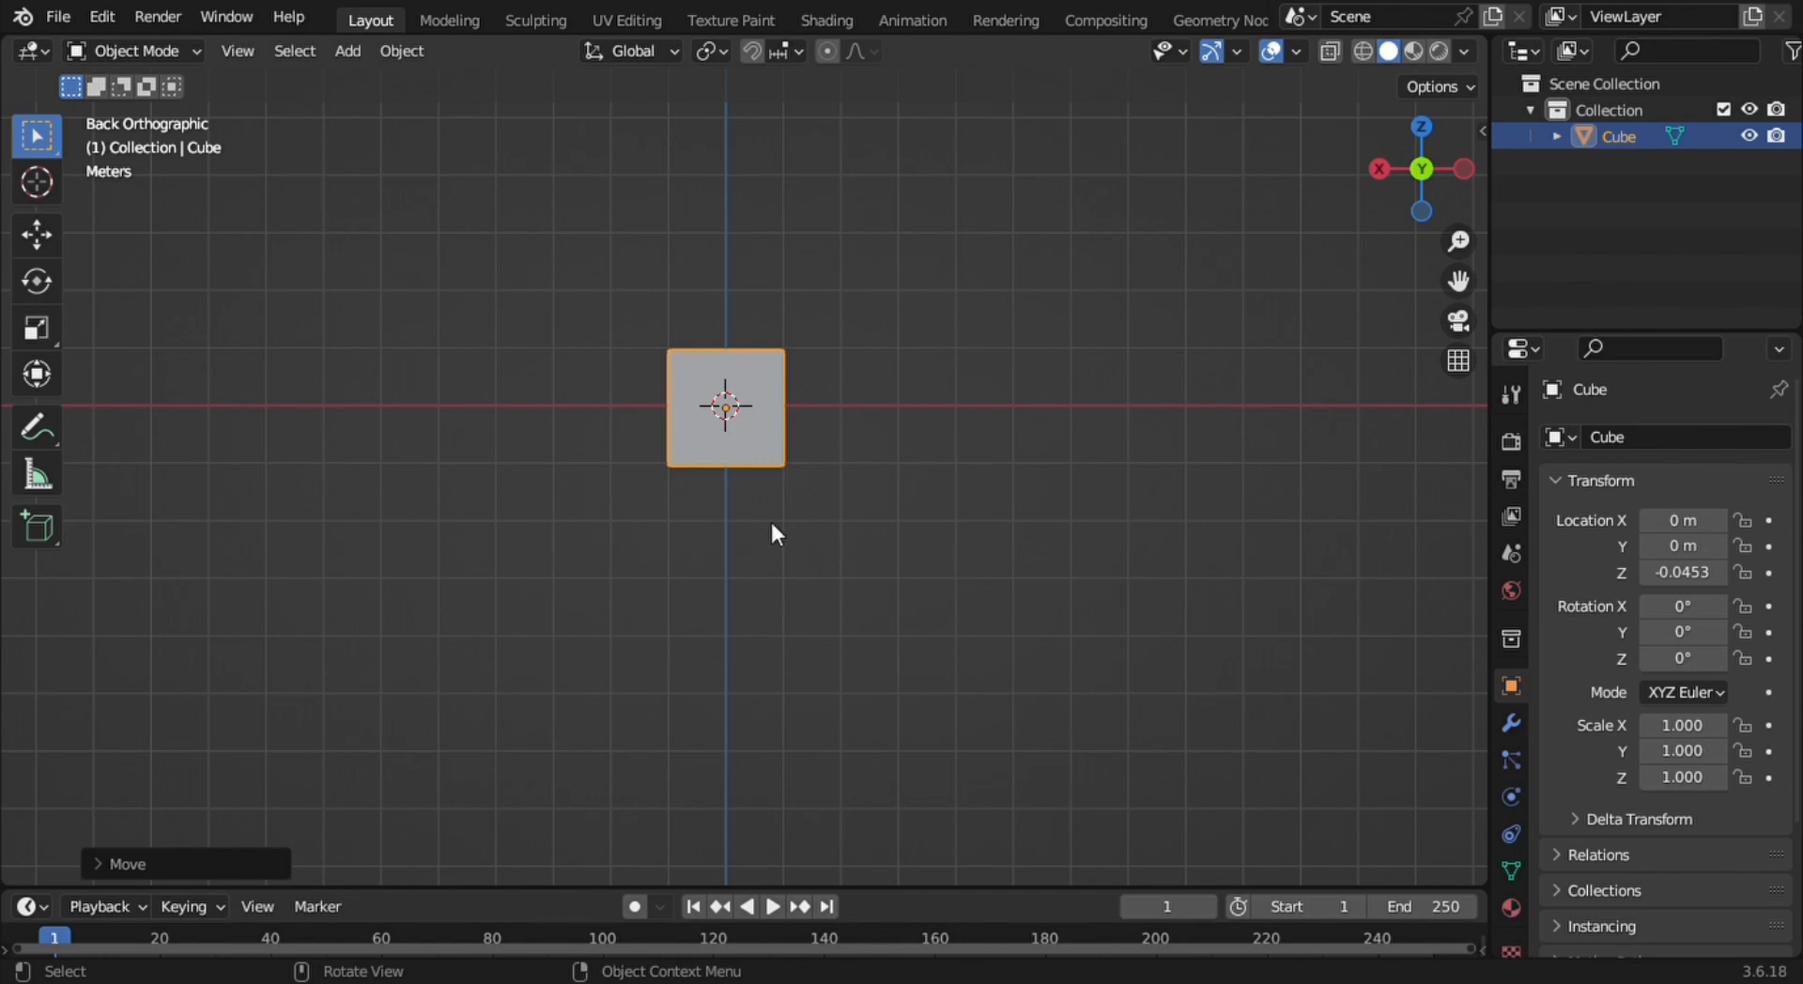
{"action": "left_click", "coordinate": [1376, 170]}
{"action": "middle_click_drag", "start_coordinate": [902, 348], "coordinate": [850, 399]}
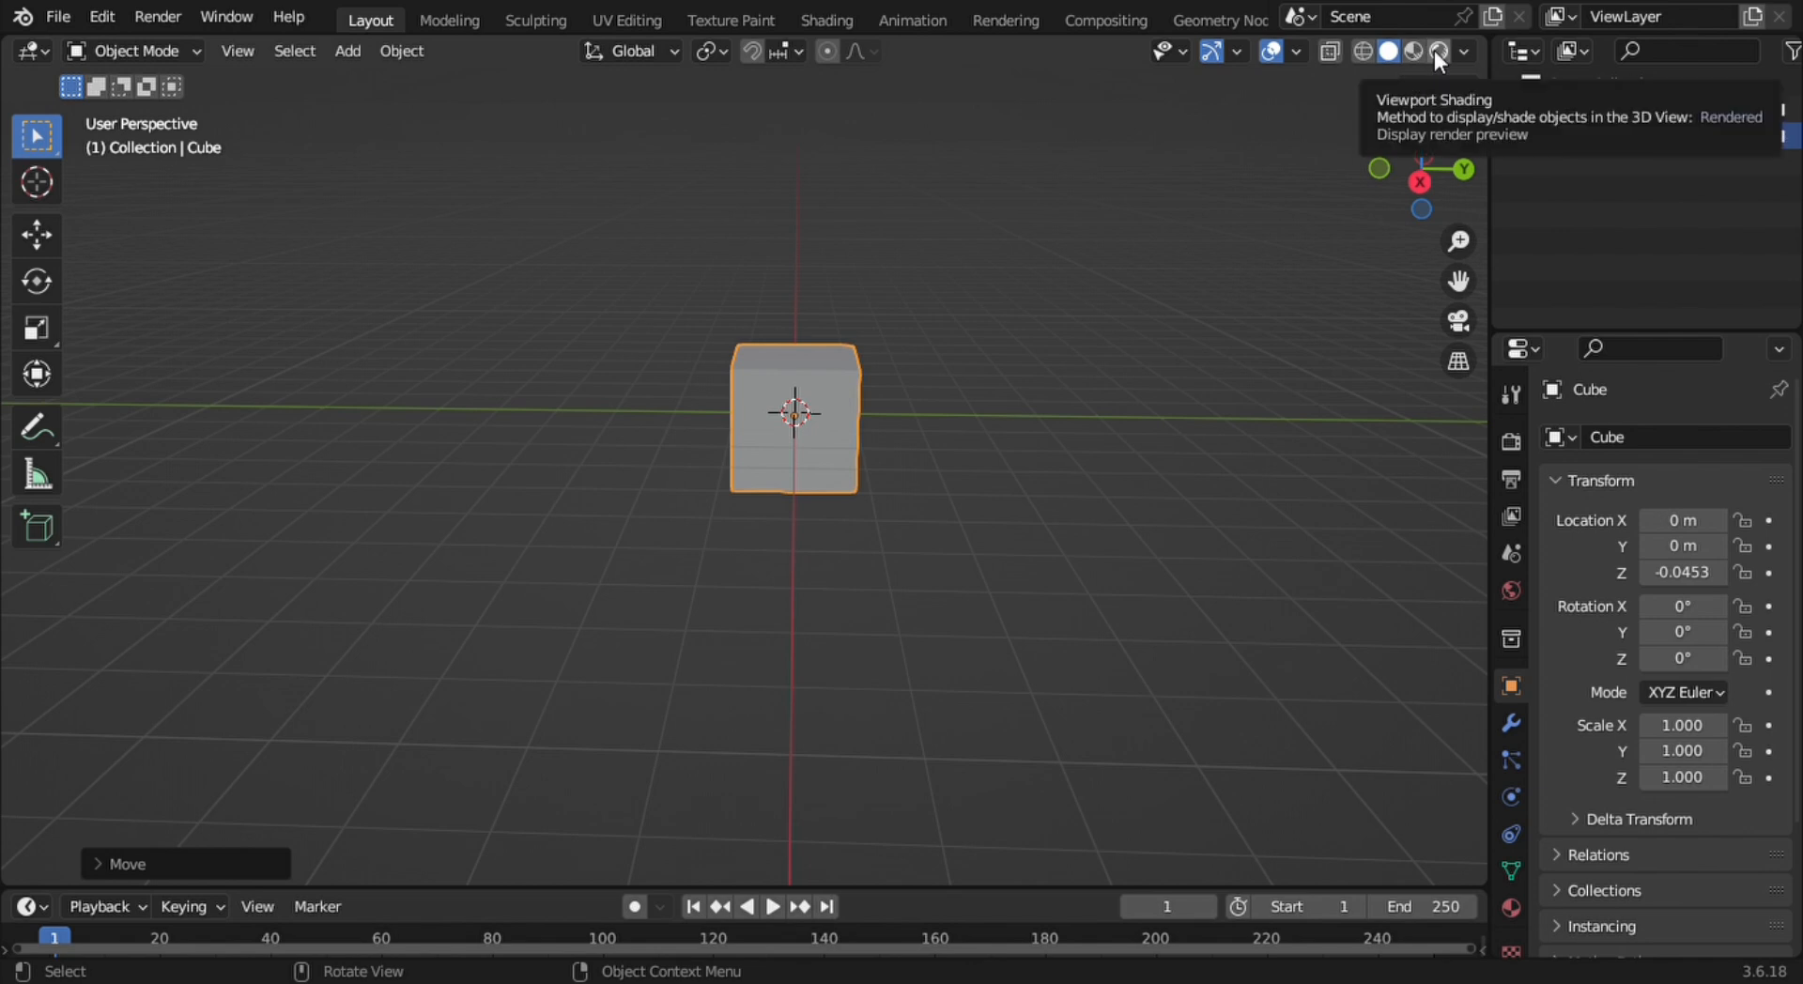
{"action": "middle_click_drag", "start_coordinate": [852, 391], "coordinate": [1053, 402]}
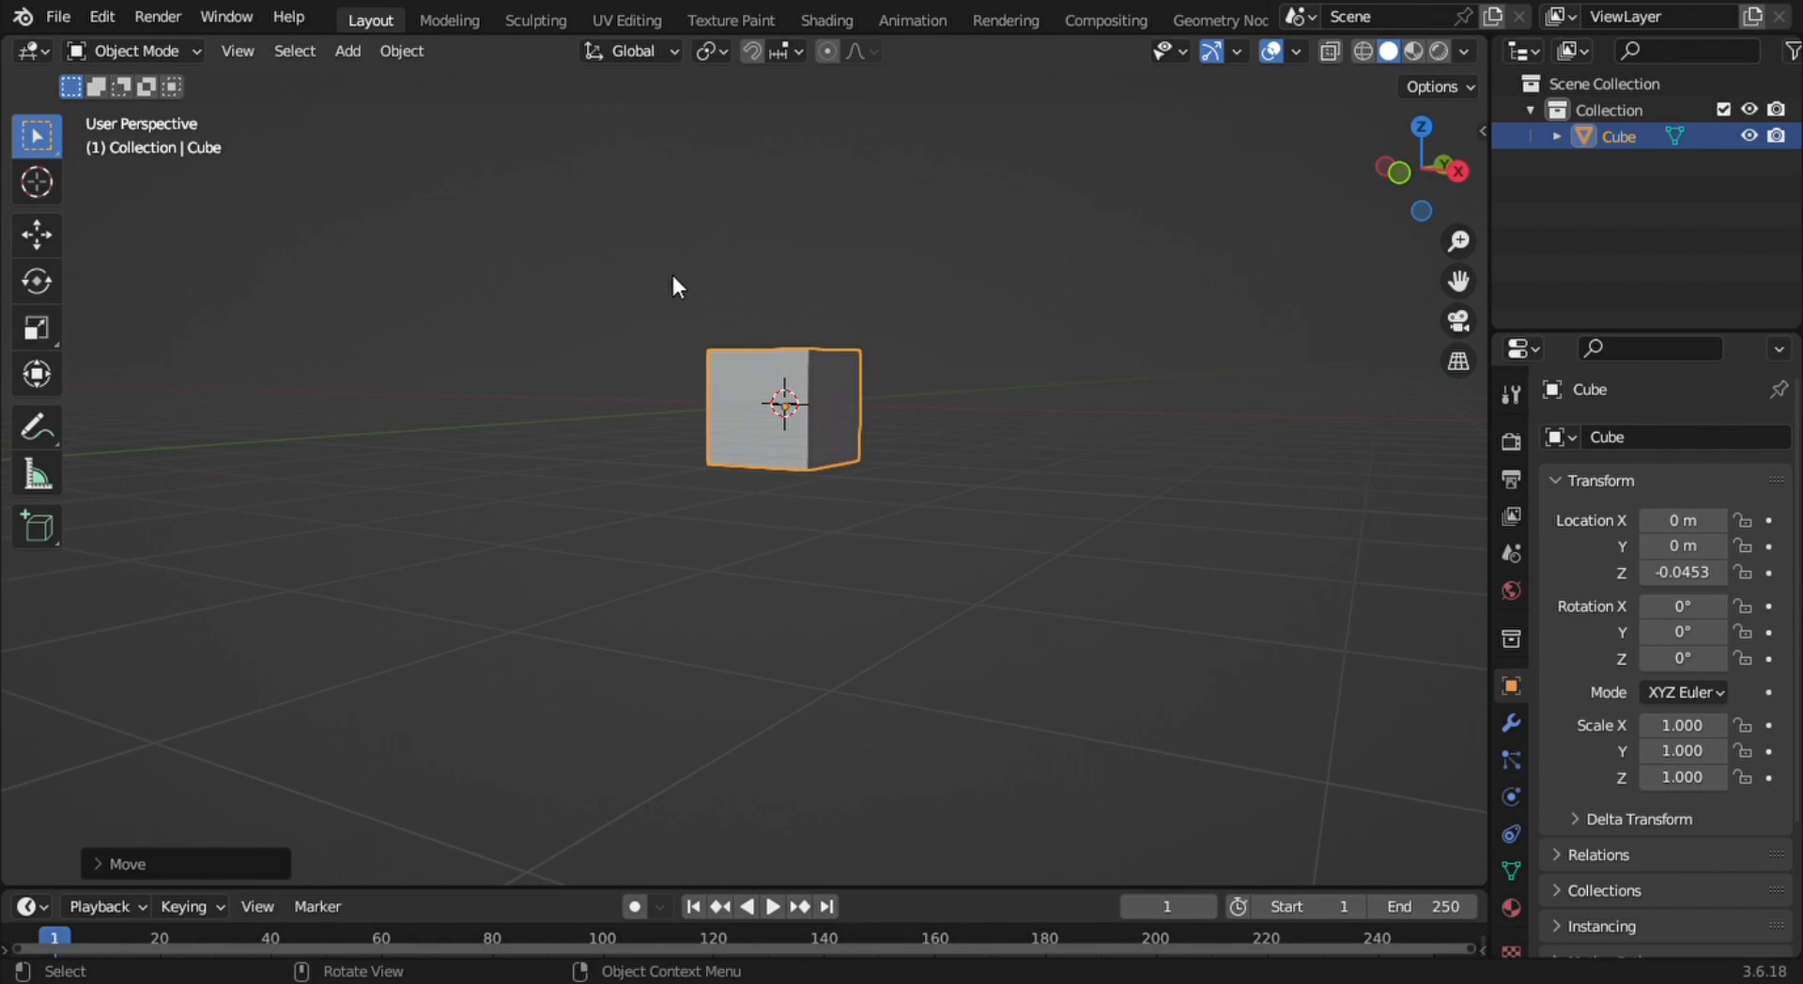
{"action": "key", "text": "shift+a"}
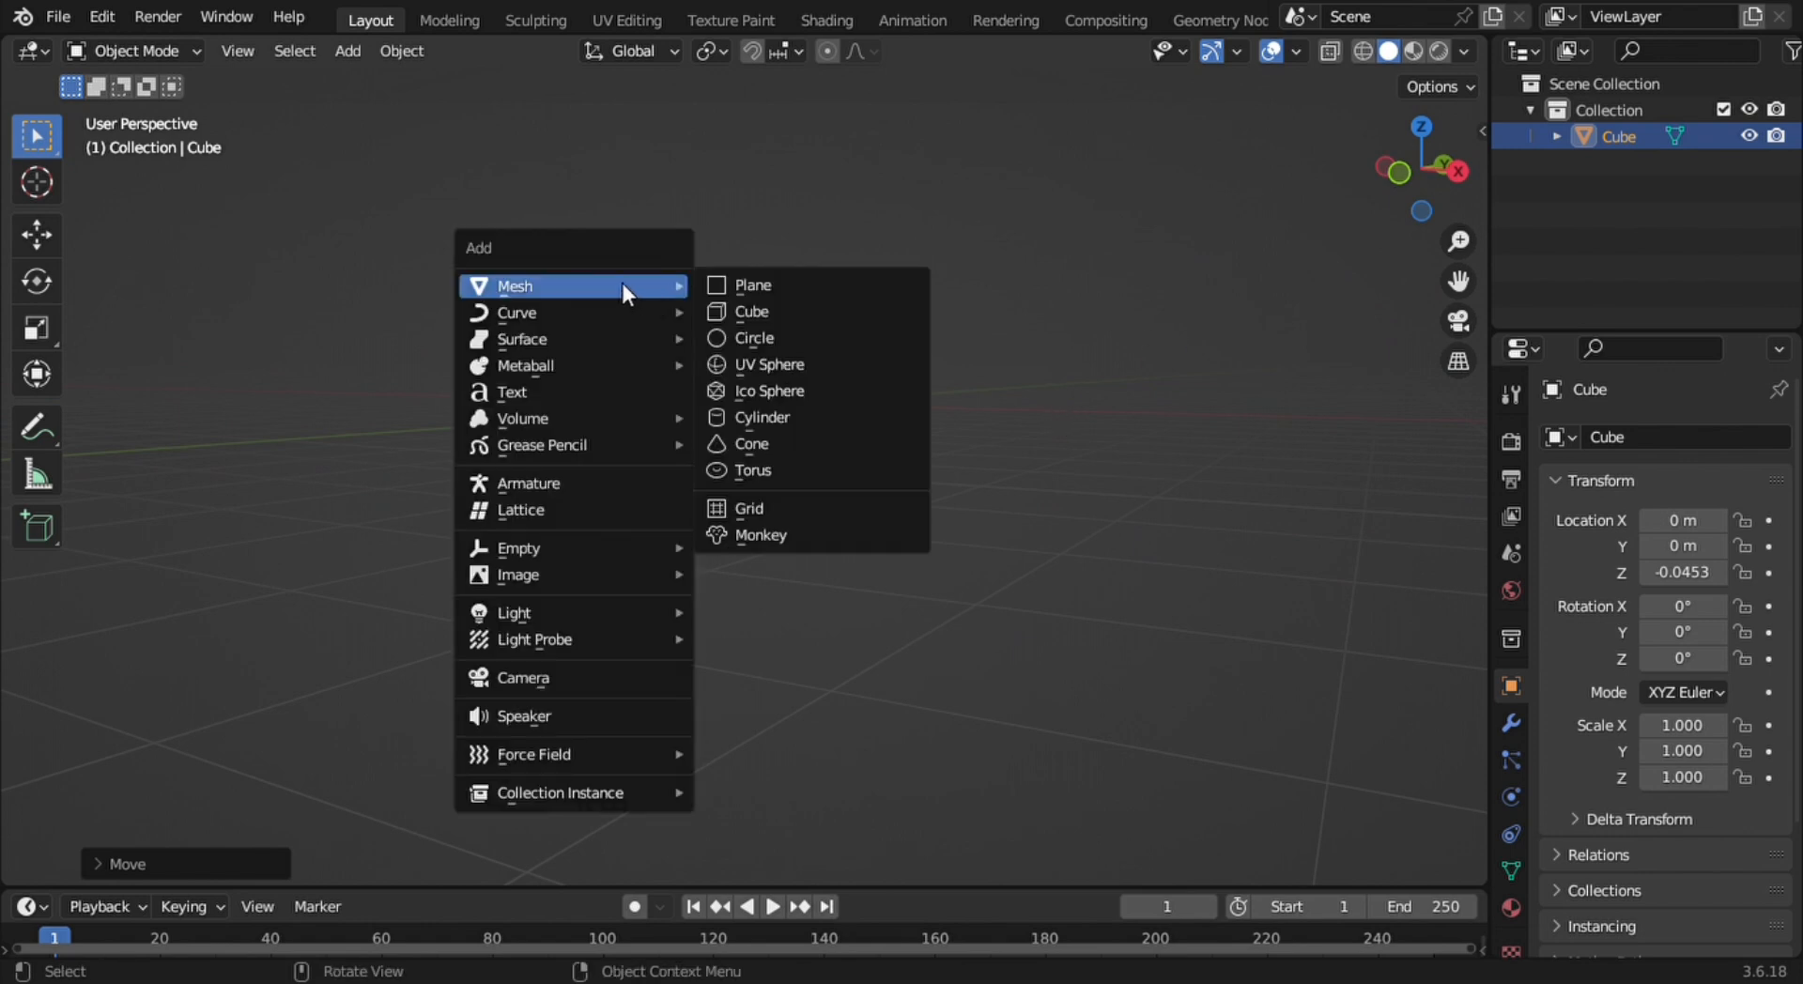
{"action": "left_click", "coordinate": [835, 215]}
{"action": "middle_click_drag", "start_coordinate": [840, 224], "coordinate": [846, 309]}
Scale the cube uniformly to about -1.483 on all three axes
{"action": "left_click", "coordinate": [831, 364]}
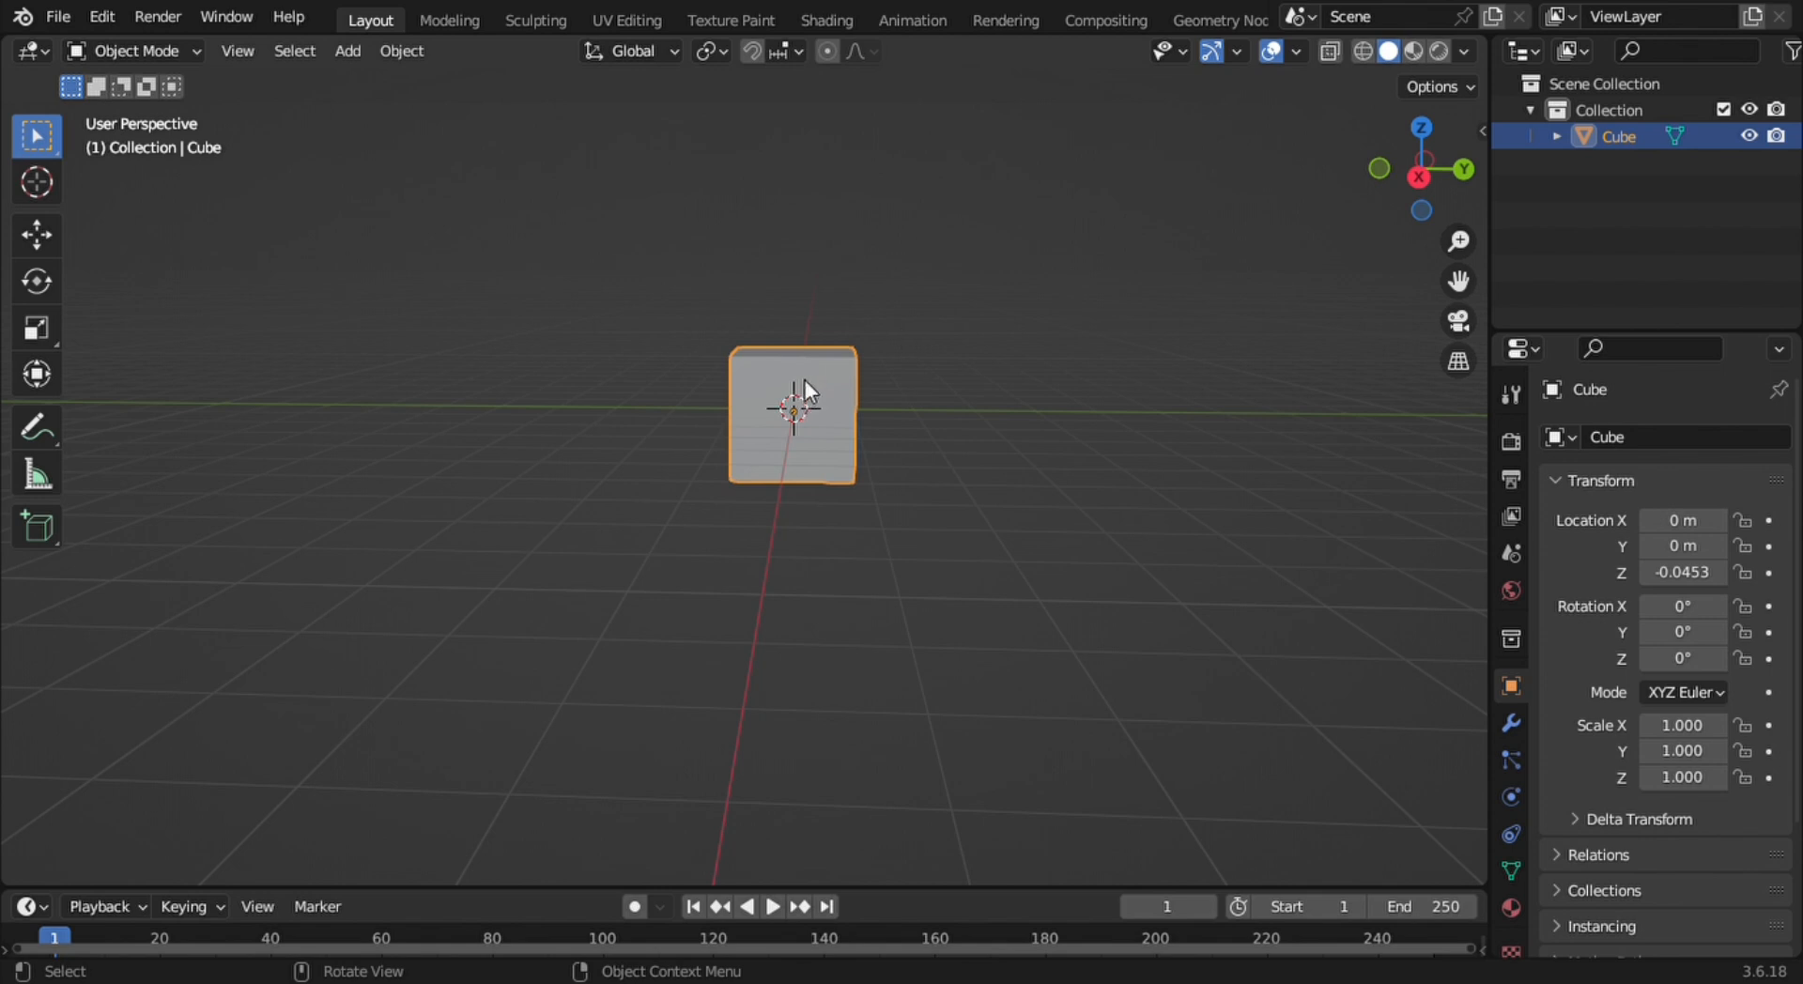
{"action": "key", "text": "s"}
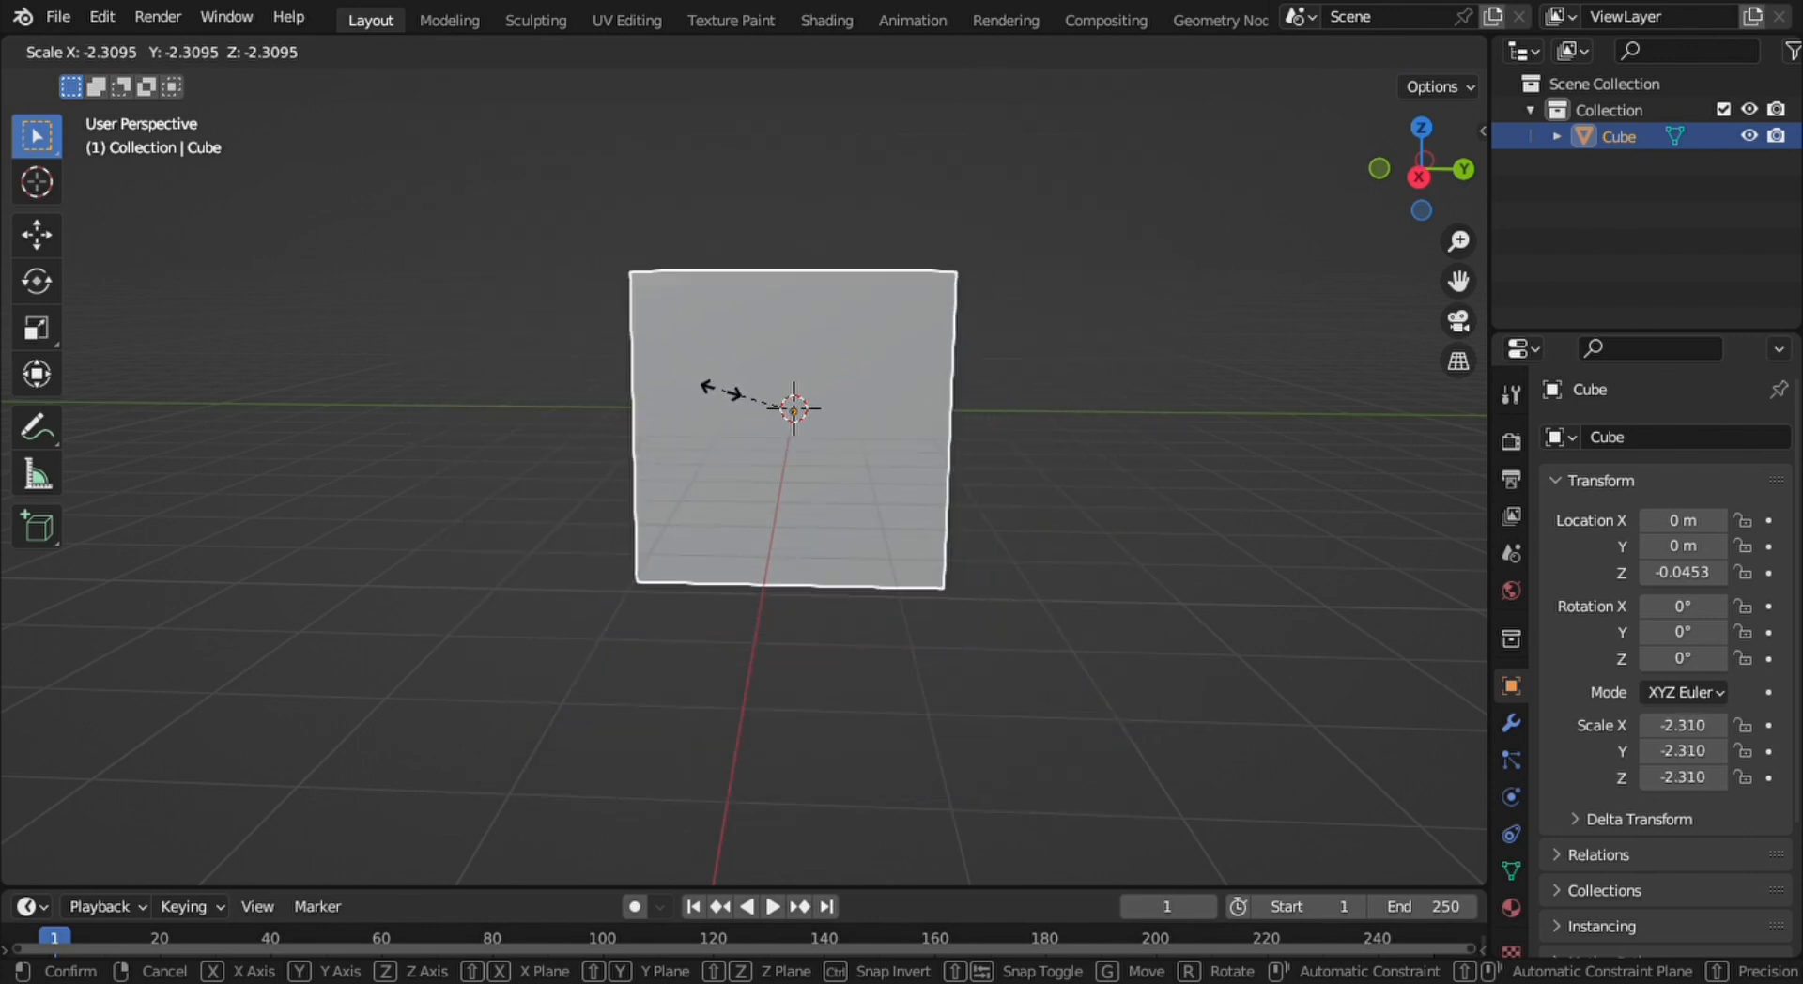
{"action": "left_click", "coordinate": [791, 361]}
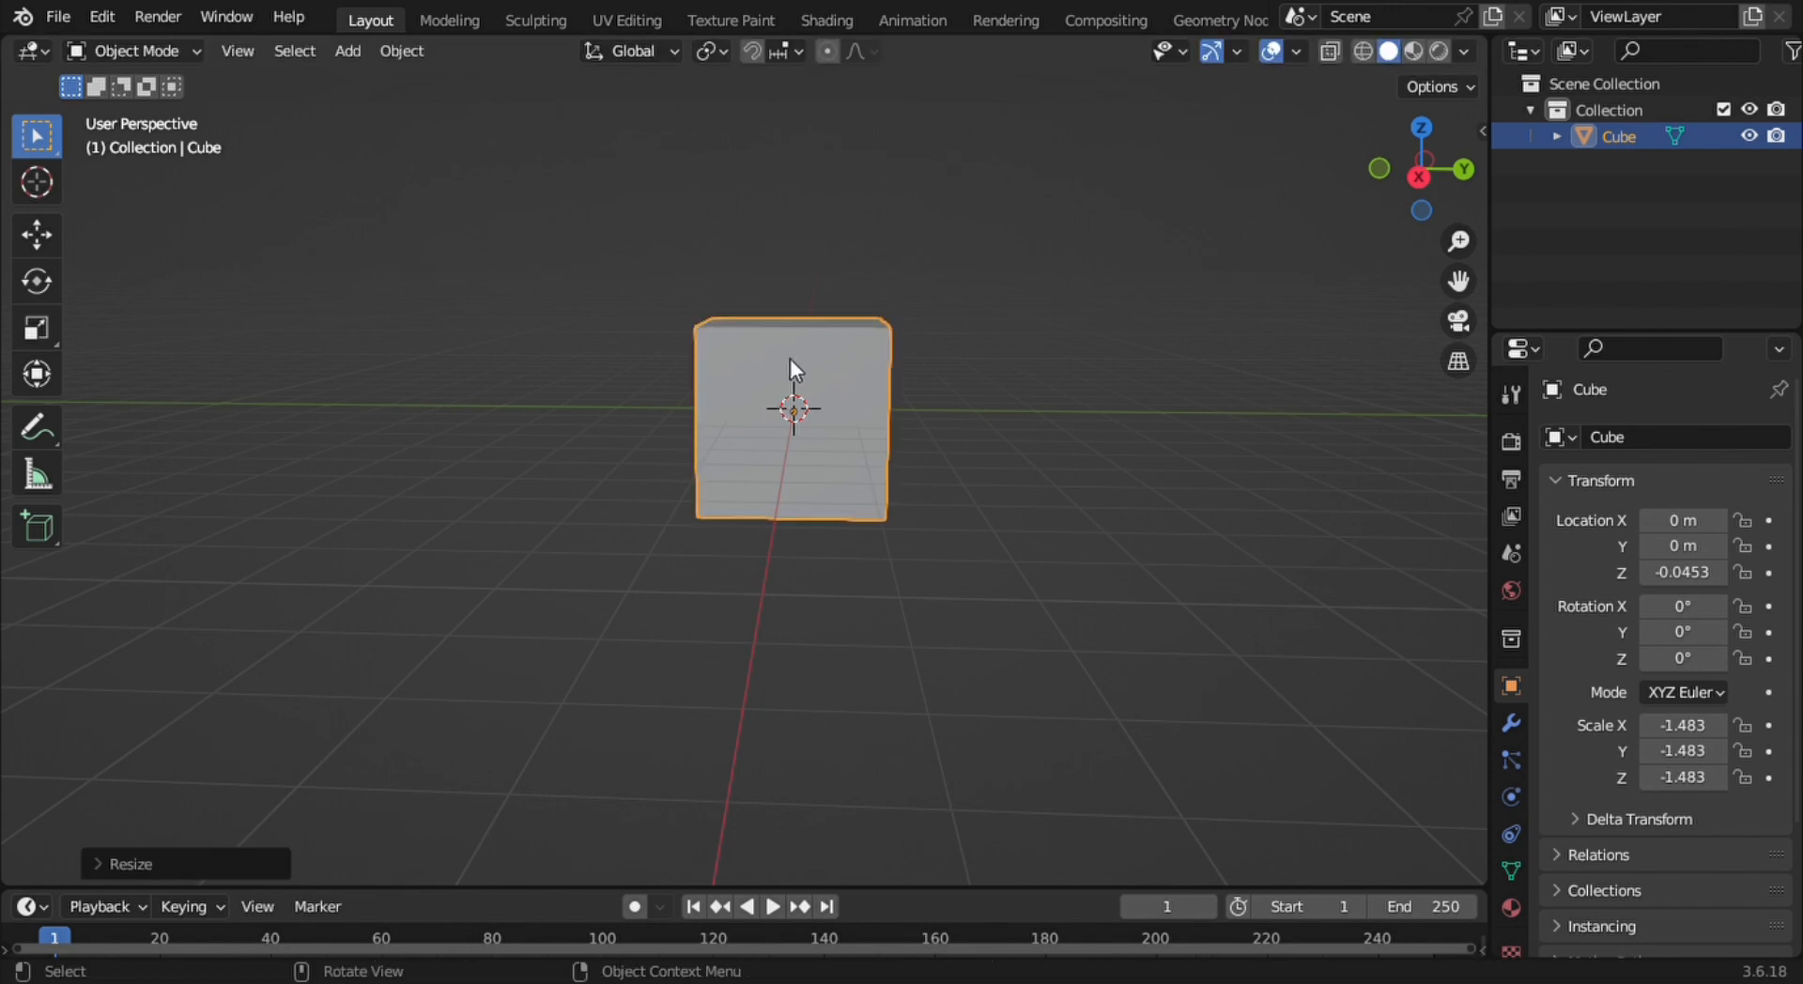
{"action": "middle_click_drag", "start_coordinate": [791, 361], "coordinate": [825, 396]}
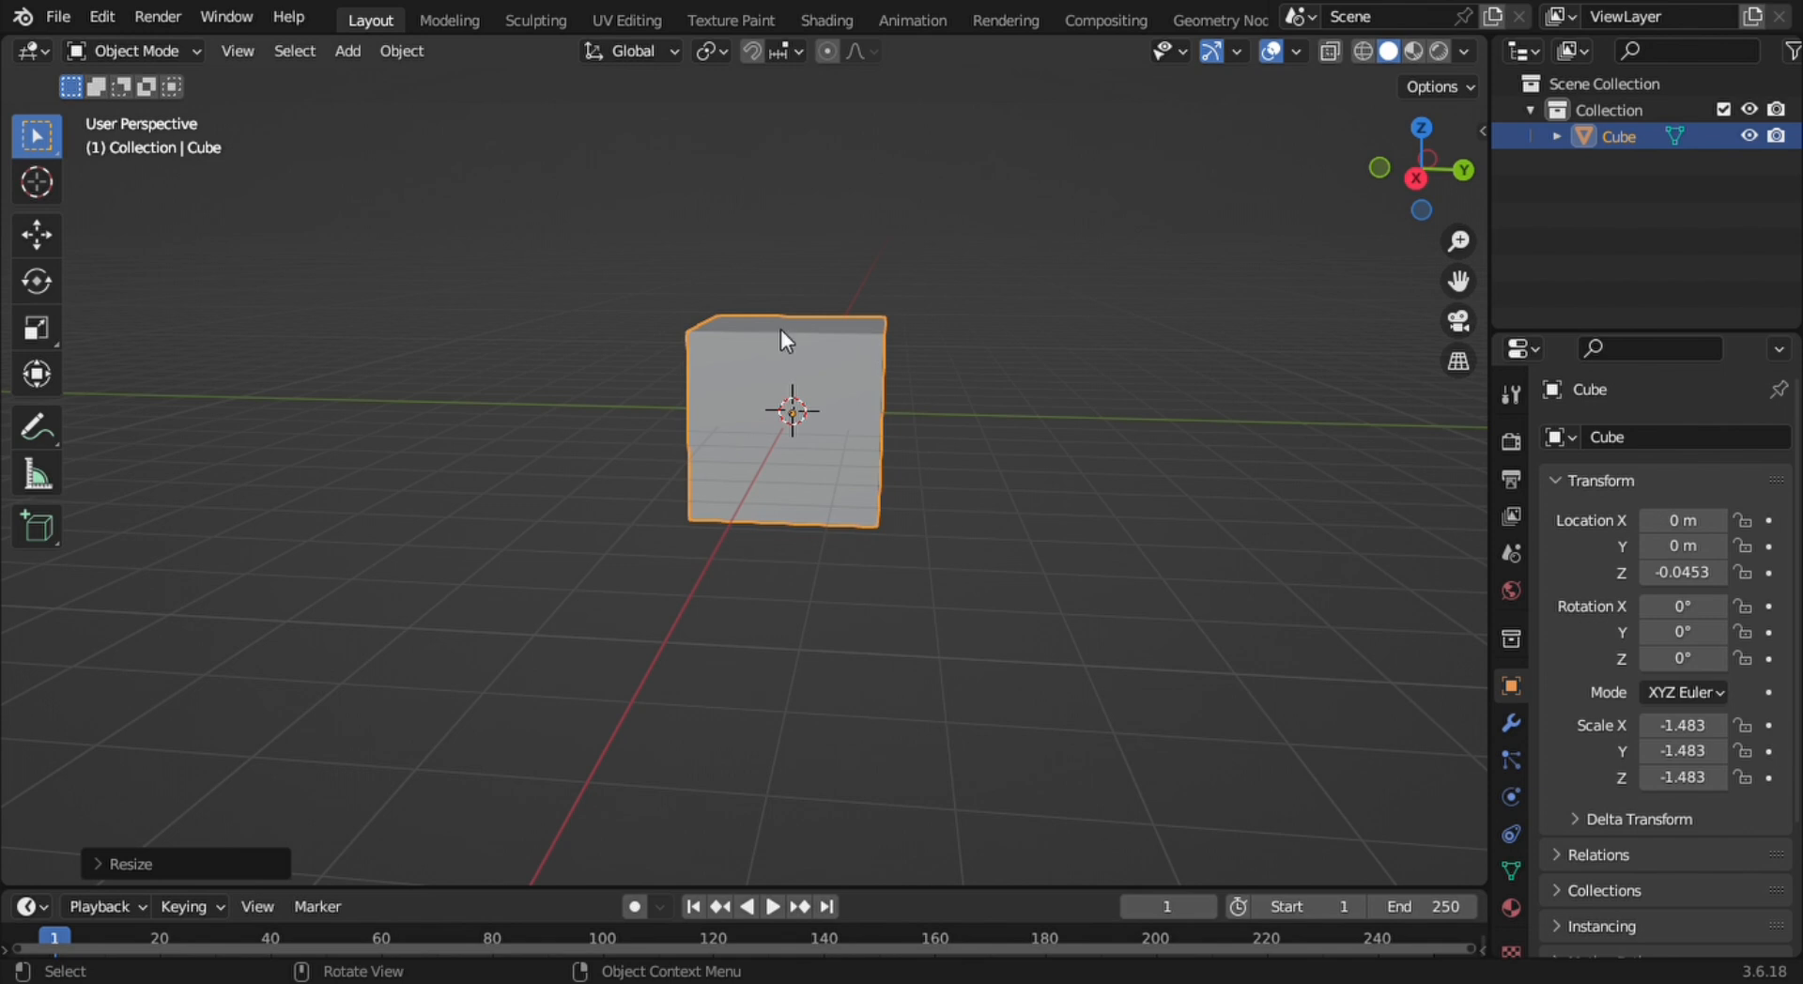
Duplicate the cube and place the copy along the Y axis at about 4.32 m
{"action": "key", "text": "shift+d"}
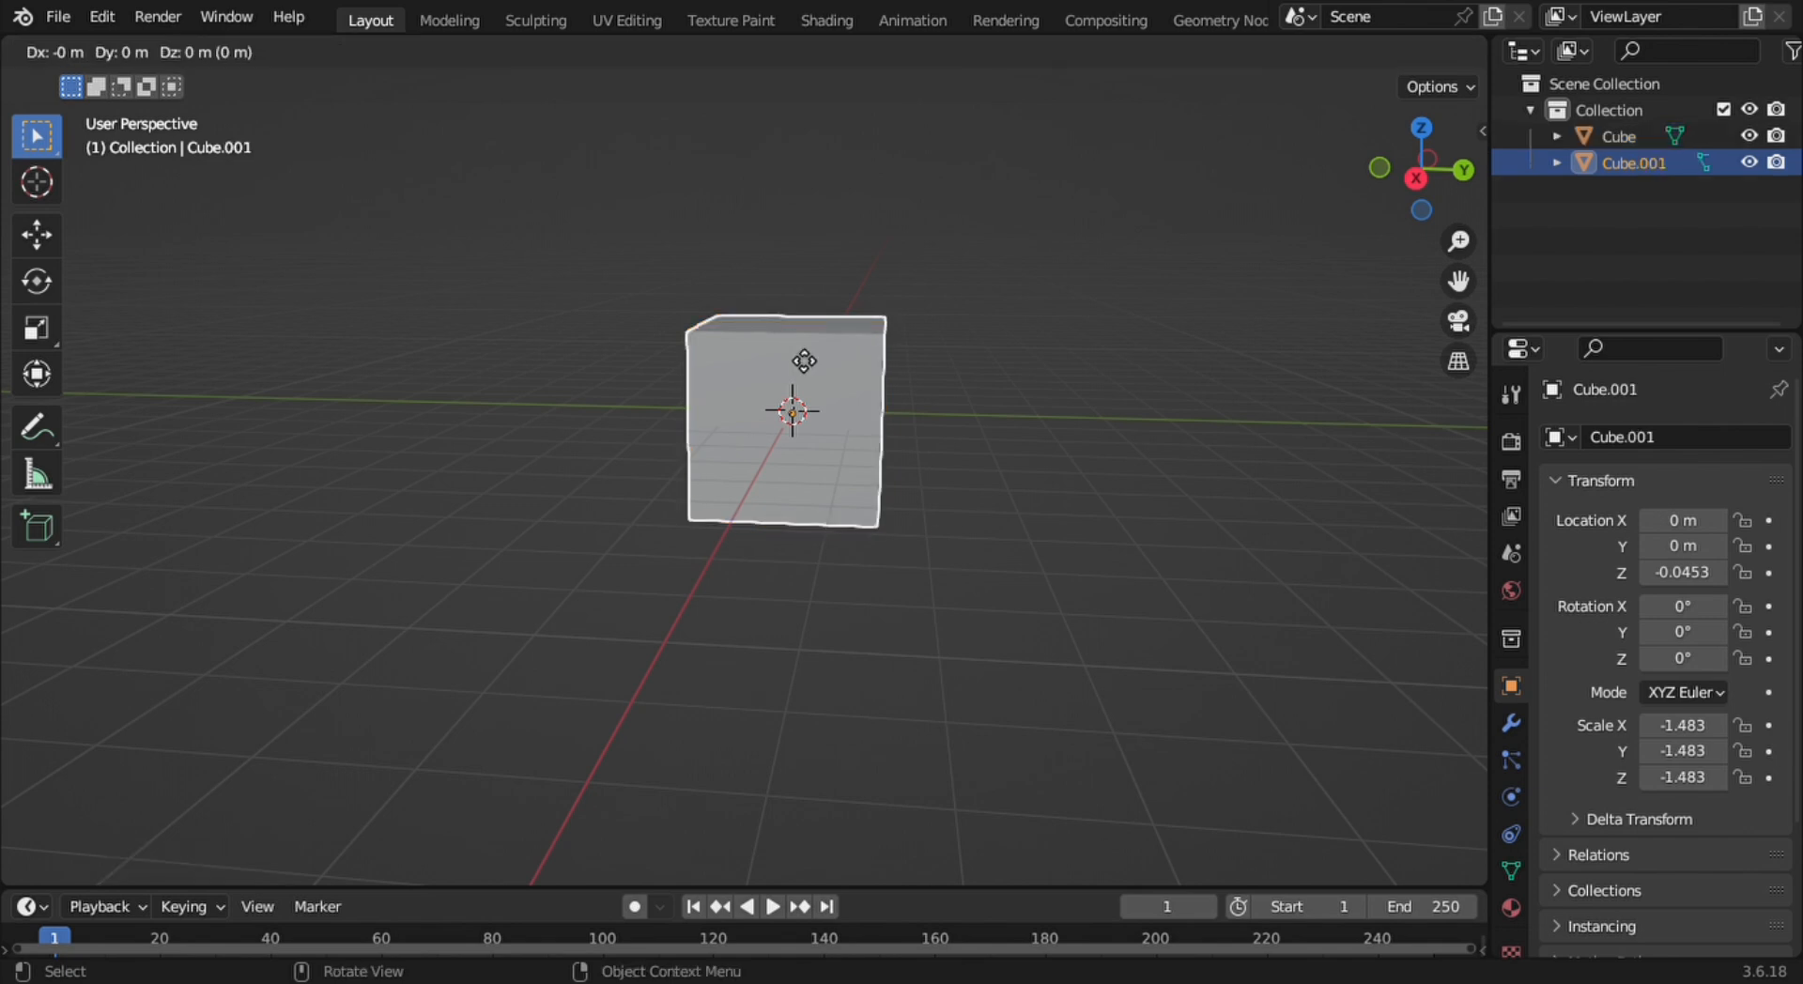
{"action": "key", "text": "y"}
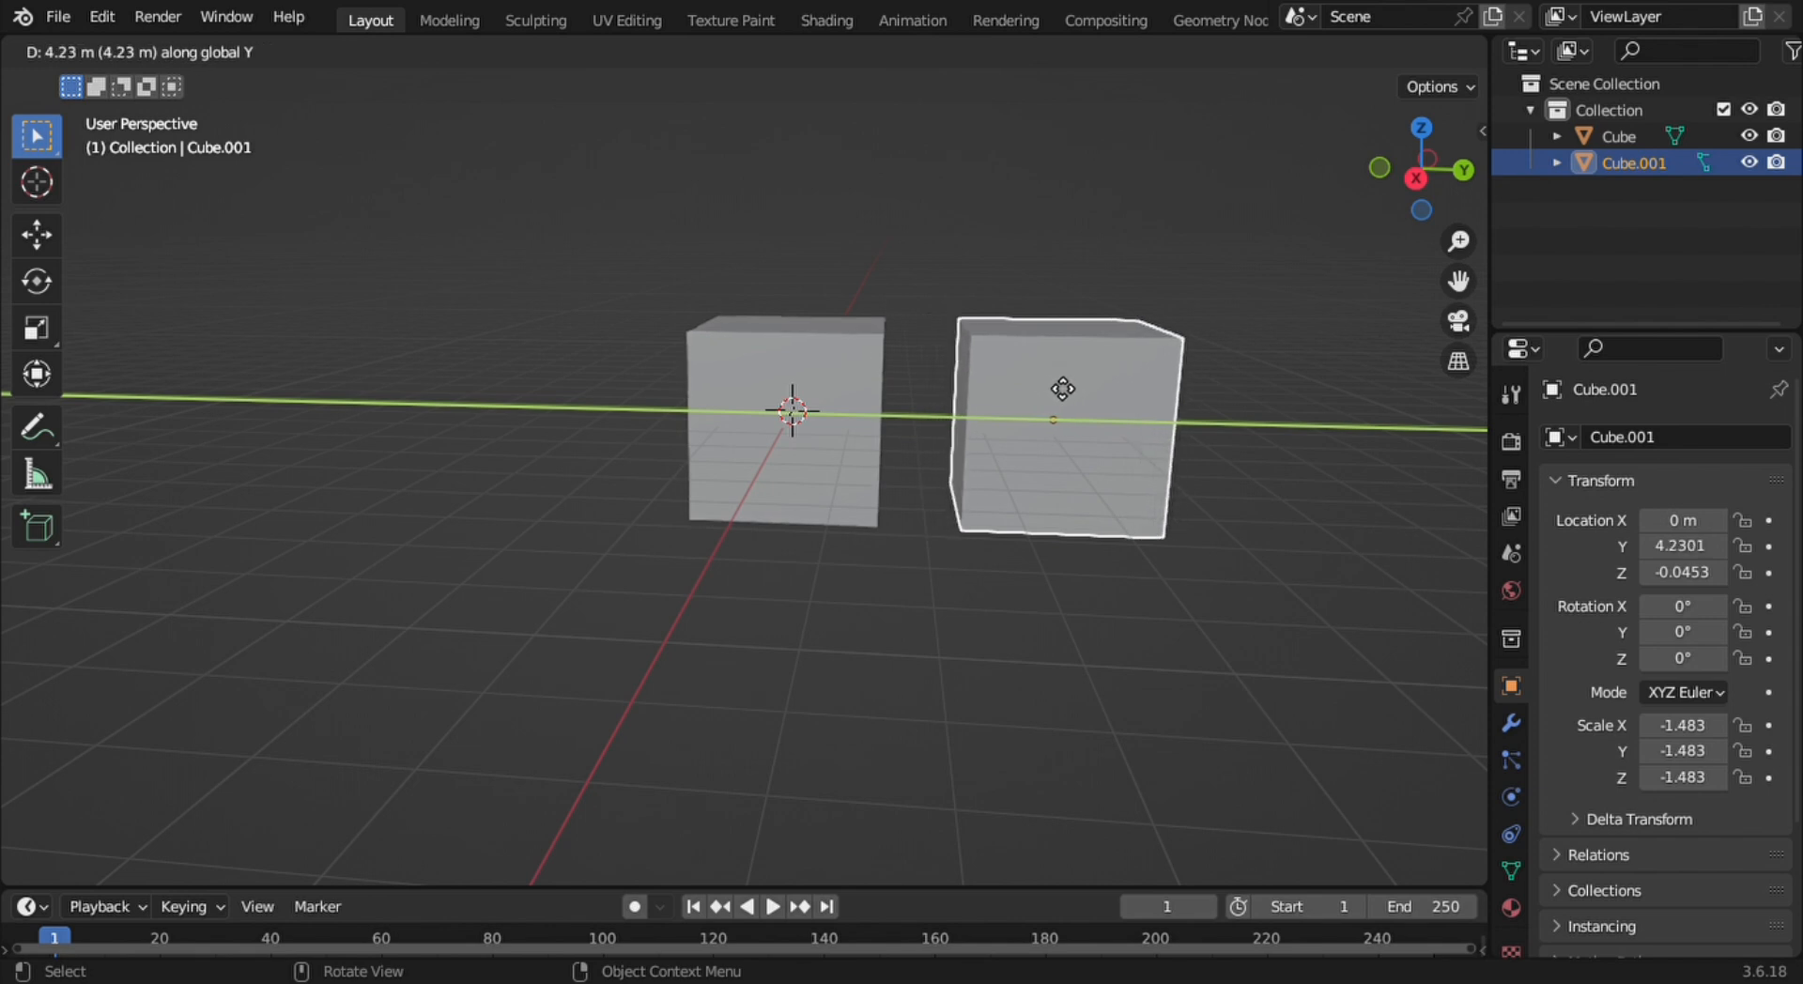
{"action": "left_click", "coordinate": [1057, 381]}
{"action": "middle_click_drag", "start_coordinate": [1169, 430], "coordinate": [951, 411]}
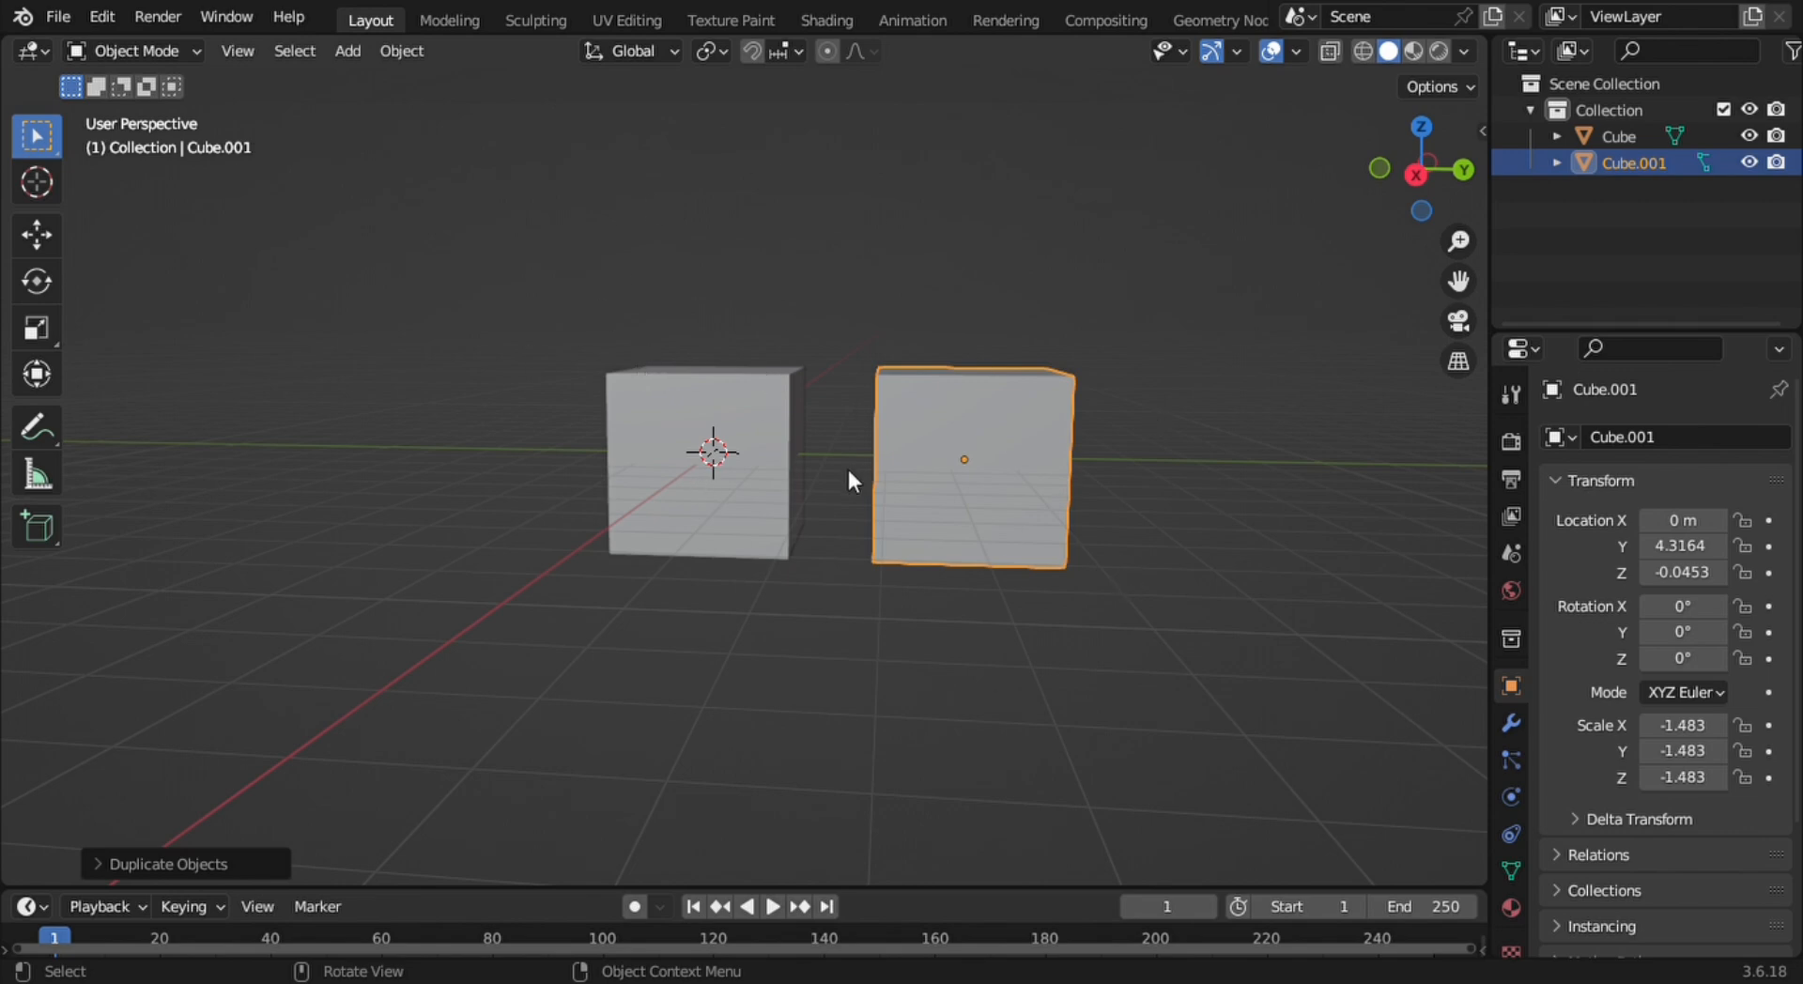
Select all objects in the scene, and deselect everything again
{"action": "key", "text": "a"}
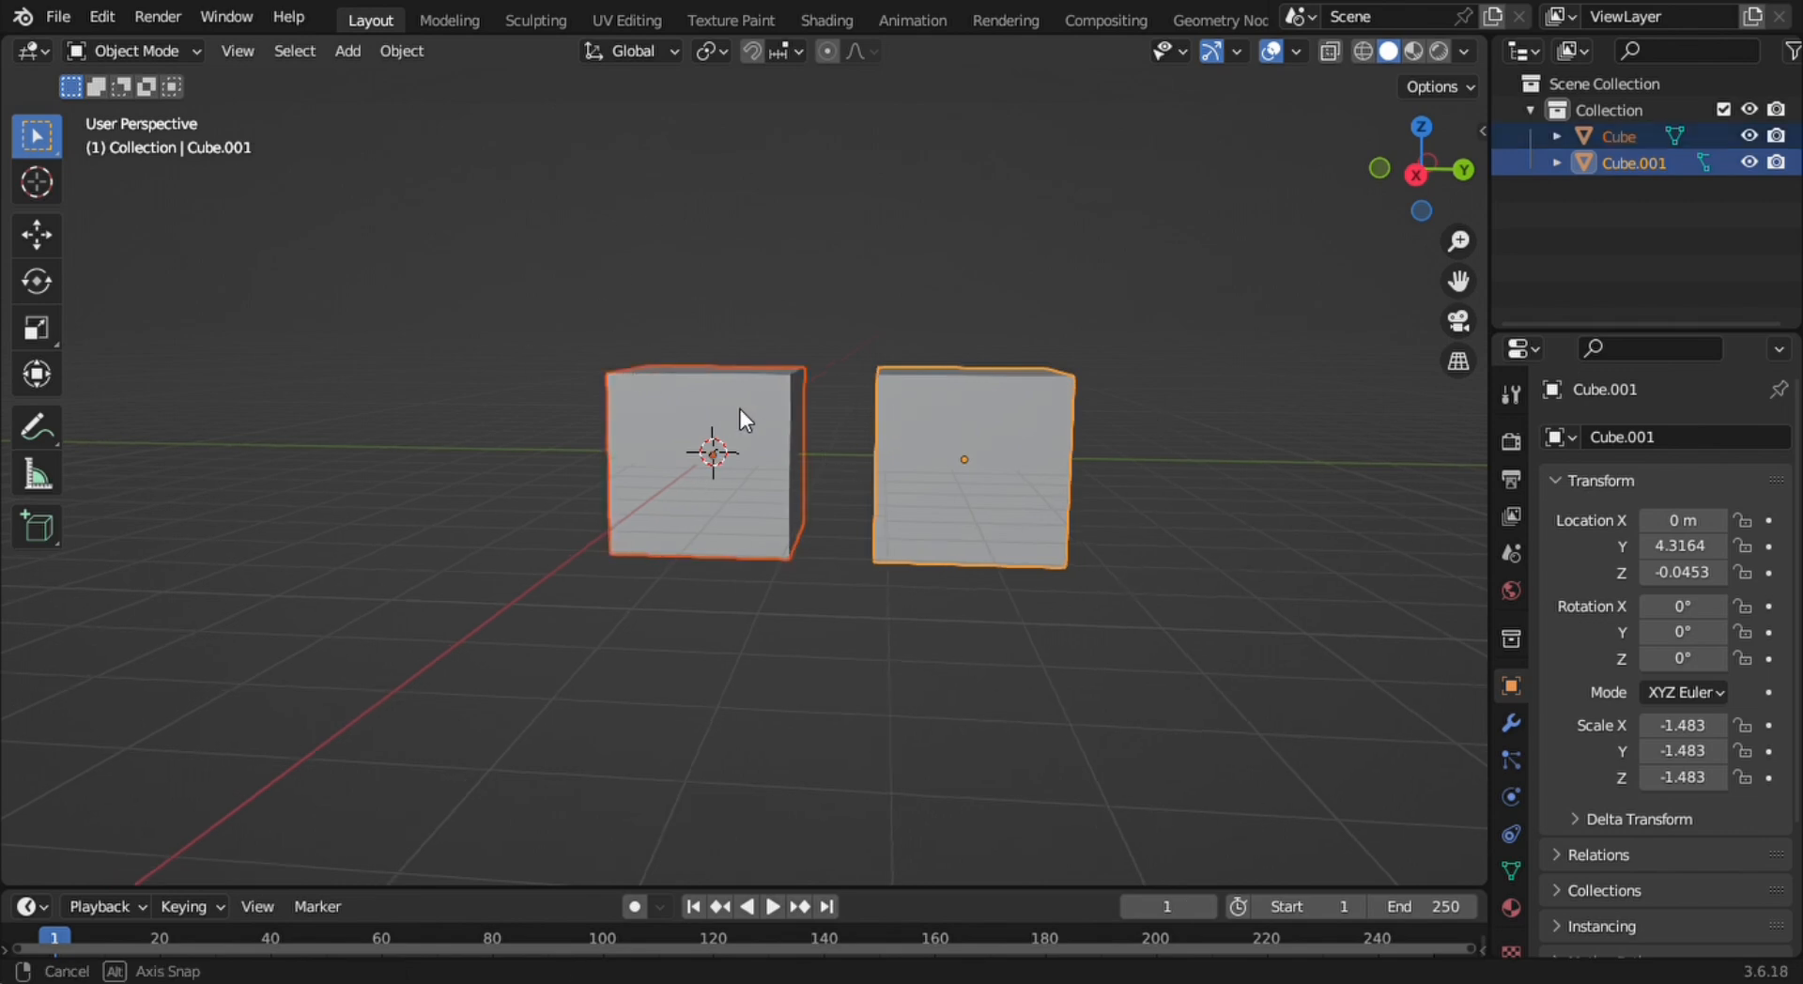
{"action": "middle_click_drag", "start_coordinate": [740, 419], "coordinate": [827, 463]}
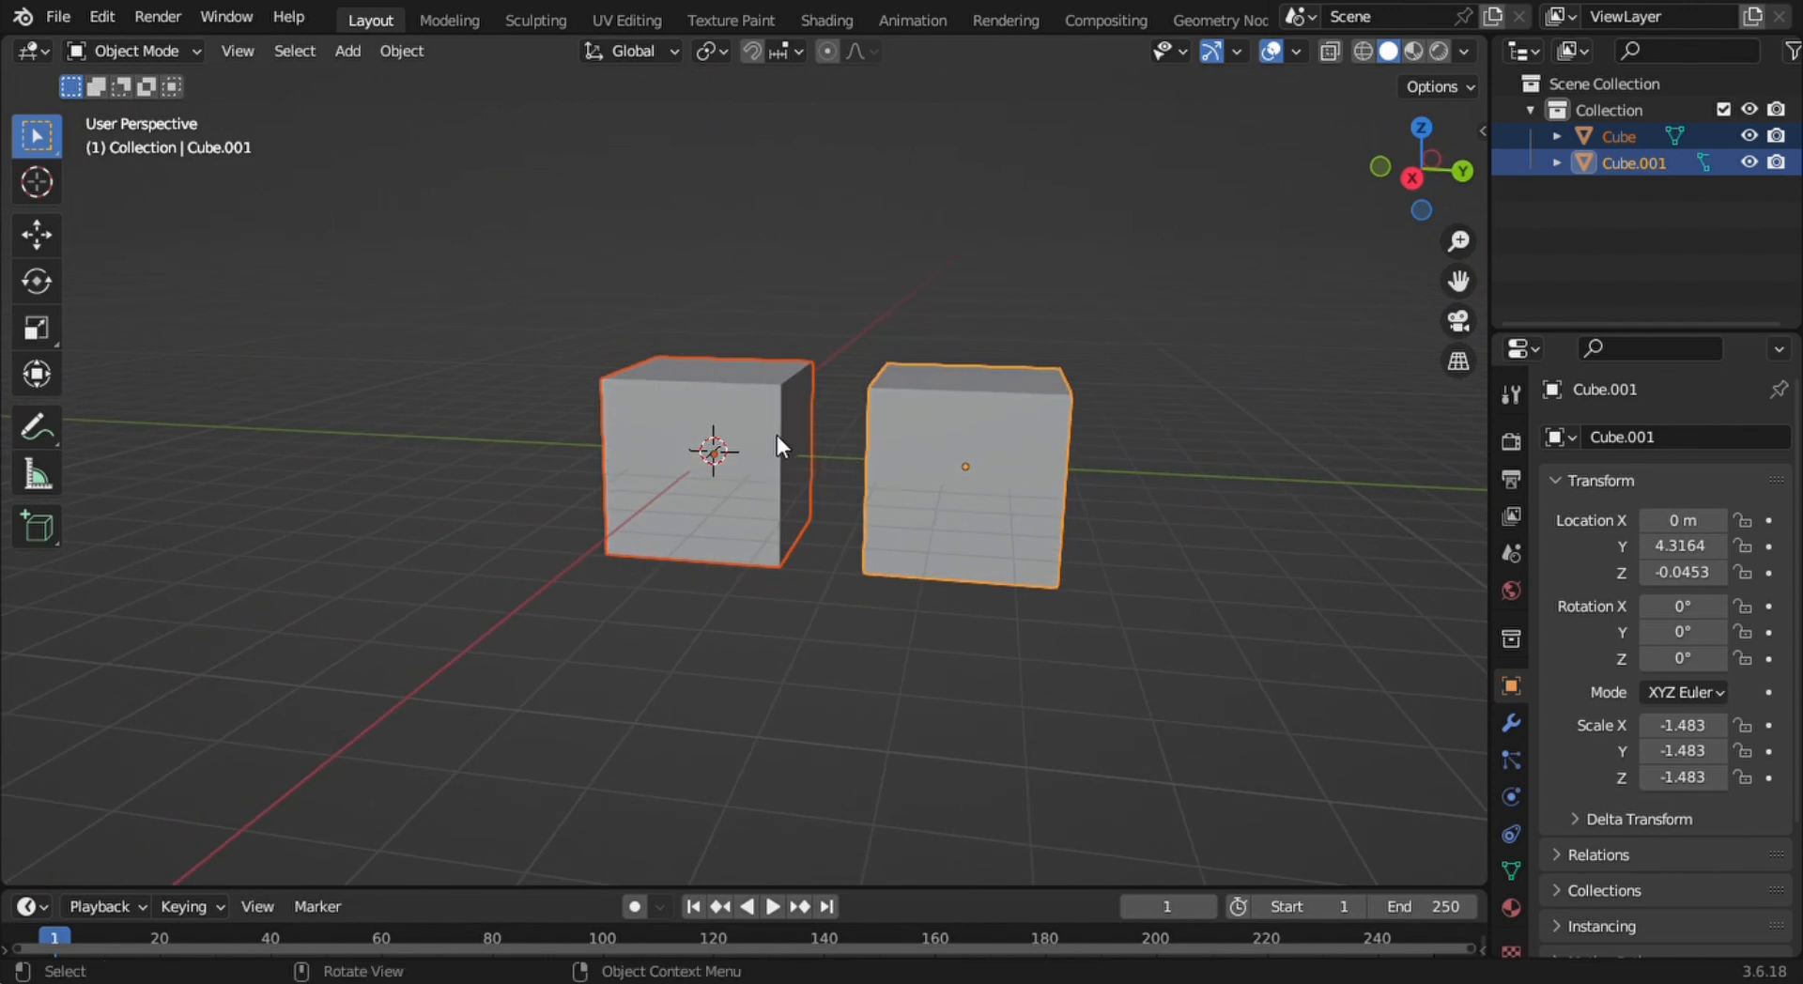
{"action": "key", "text": "alt+a"}
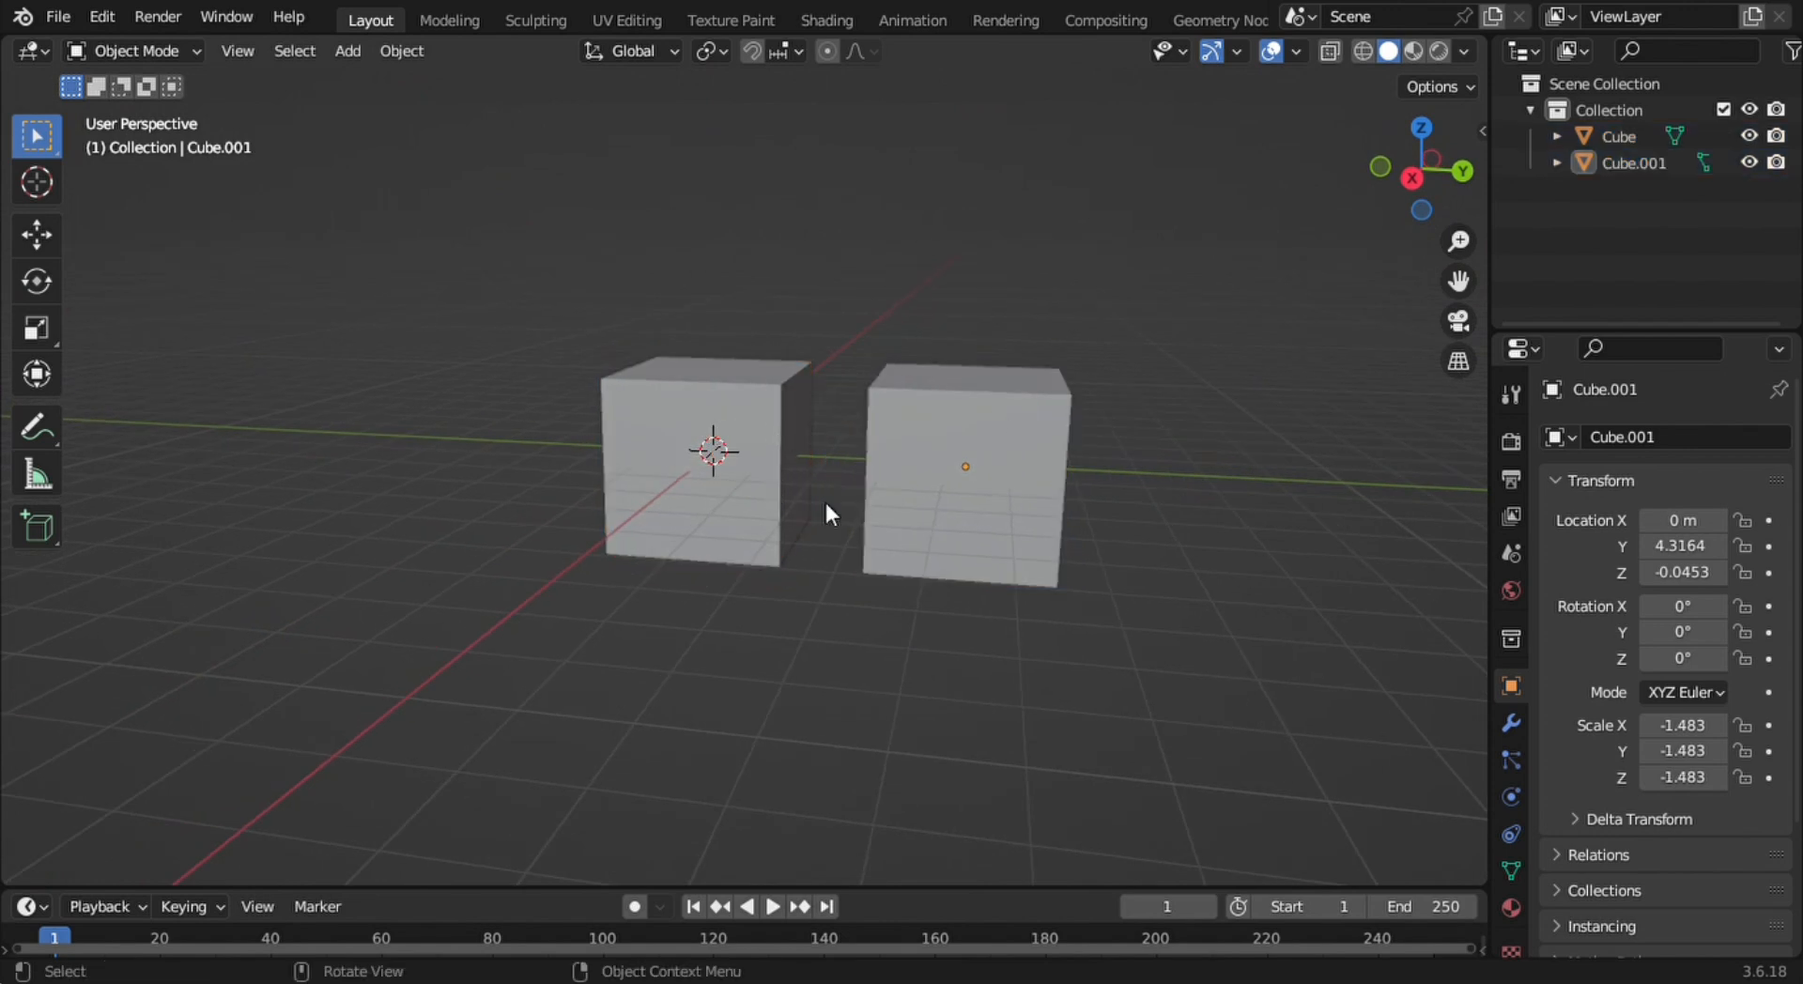
{"action": "middle_click_drag", "start_coordinate": [825, 507], "coordinate": [817, 431]}
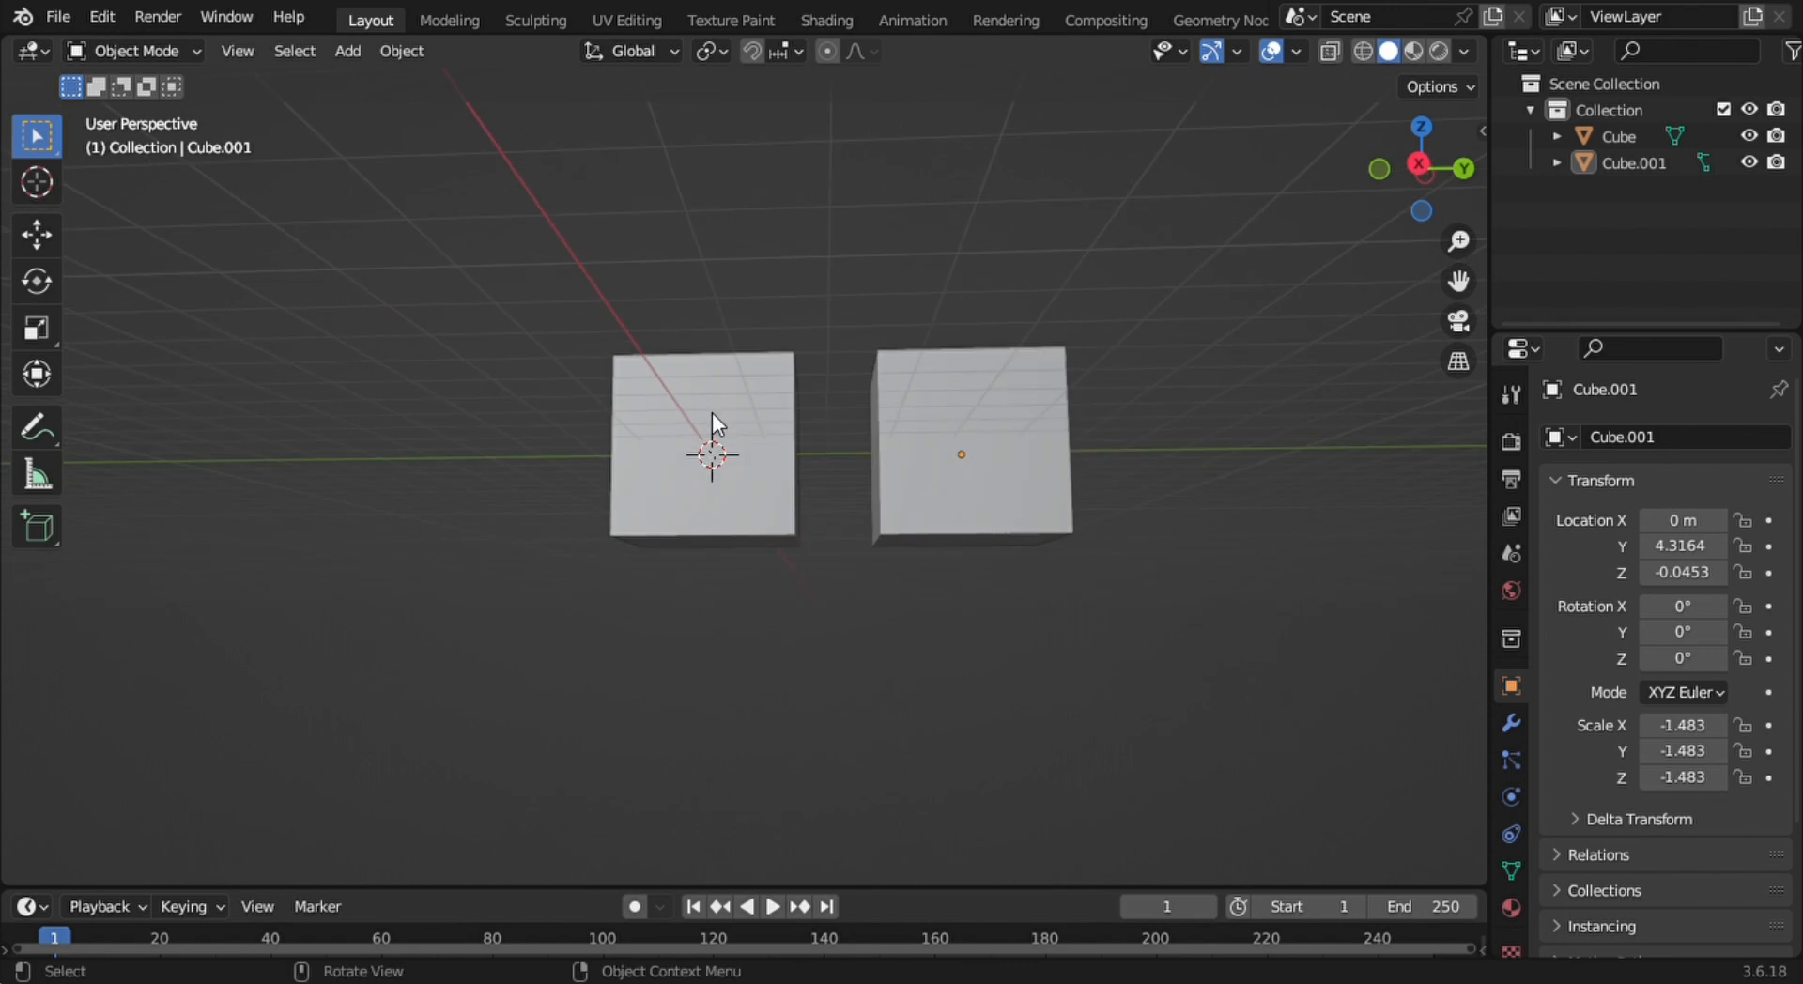
{"action": "middle_click_drag", "start_coordinate": [772, 340], "coordinate": [815, 430]}
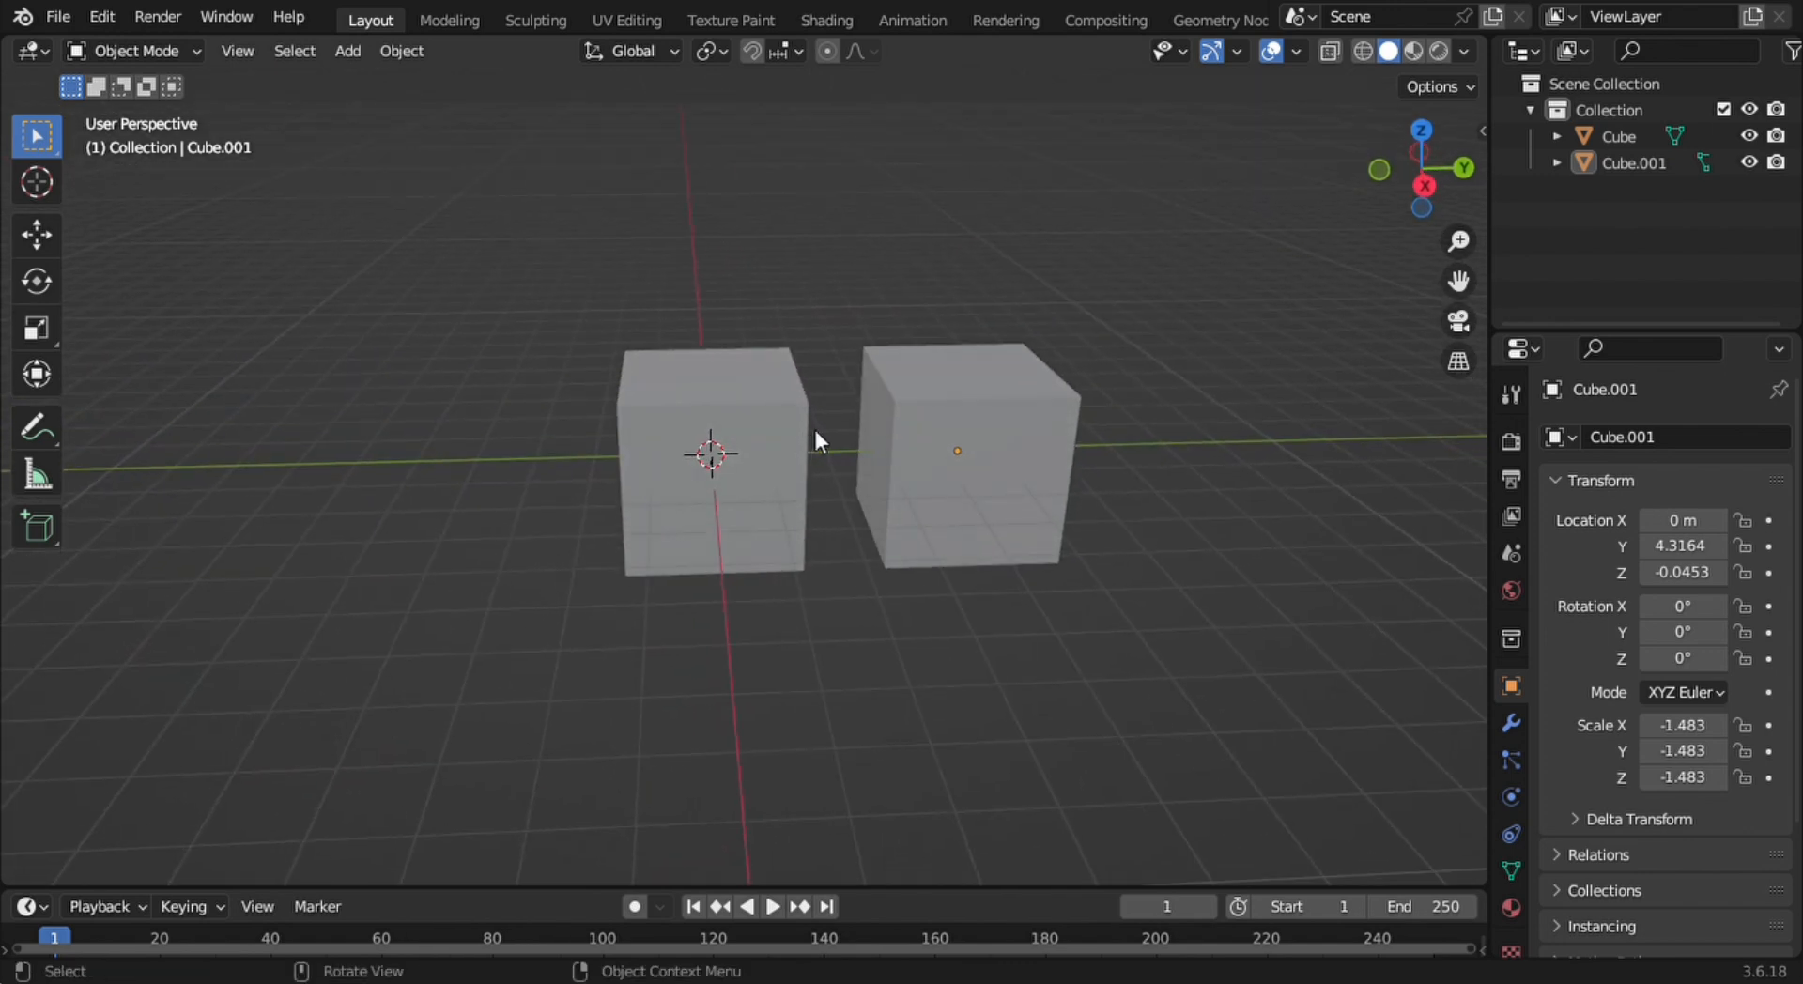
Try joining the original cube and its copy into a single object, and undo the join
{"action": "key", "text": "ctrl"}
{"action": "left_click", "coordinate": [777, 455]}
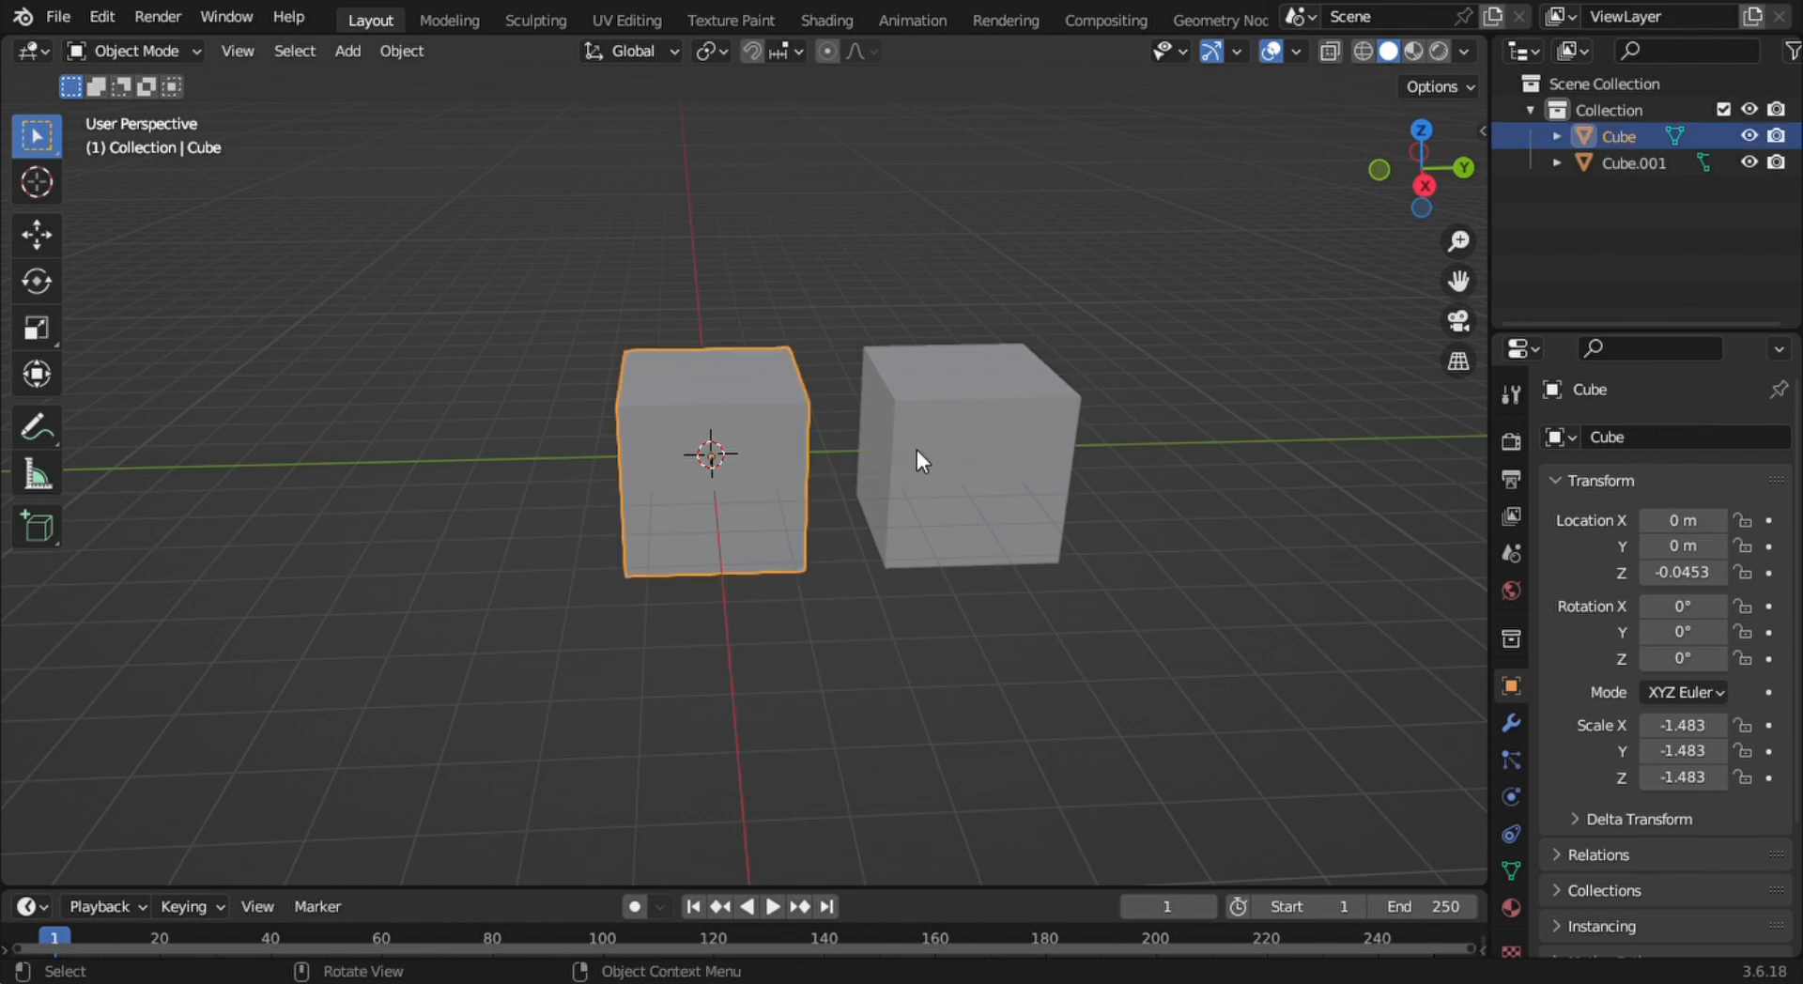
{"action": "left_click", "coordinate": [1024, 432], "text": "shift"}
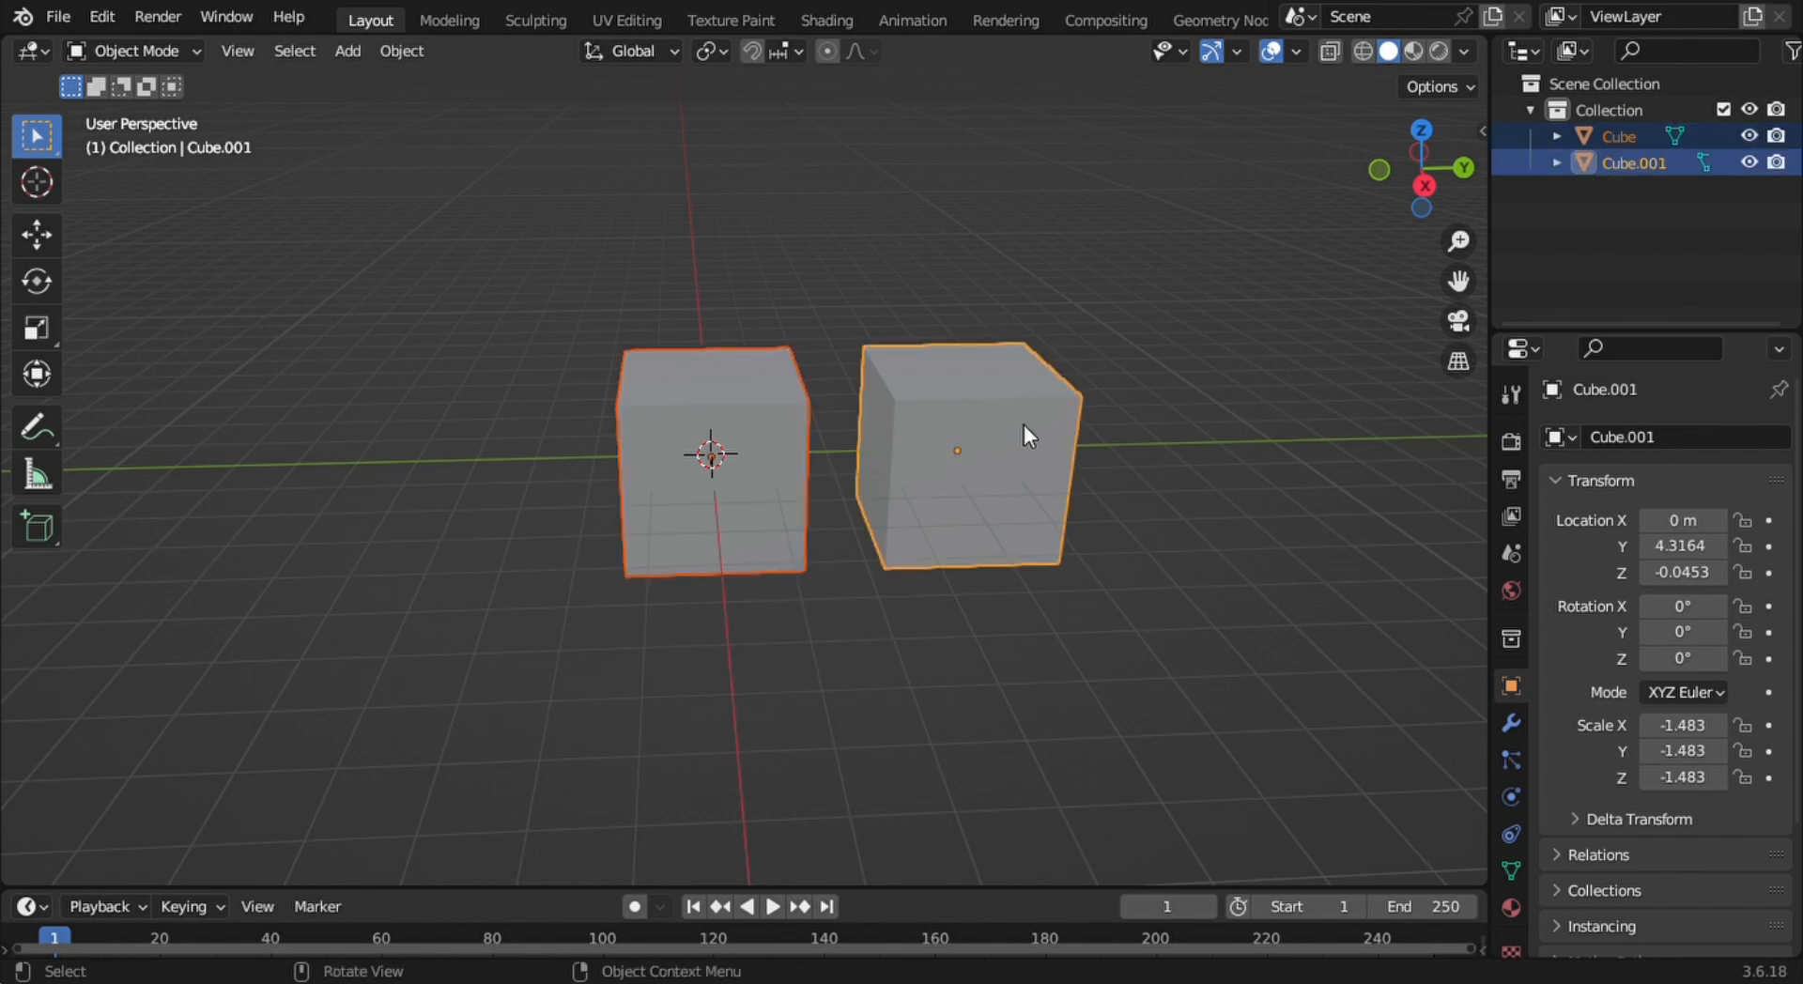
{"action": "key", "text": "ctrl+j"}
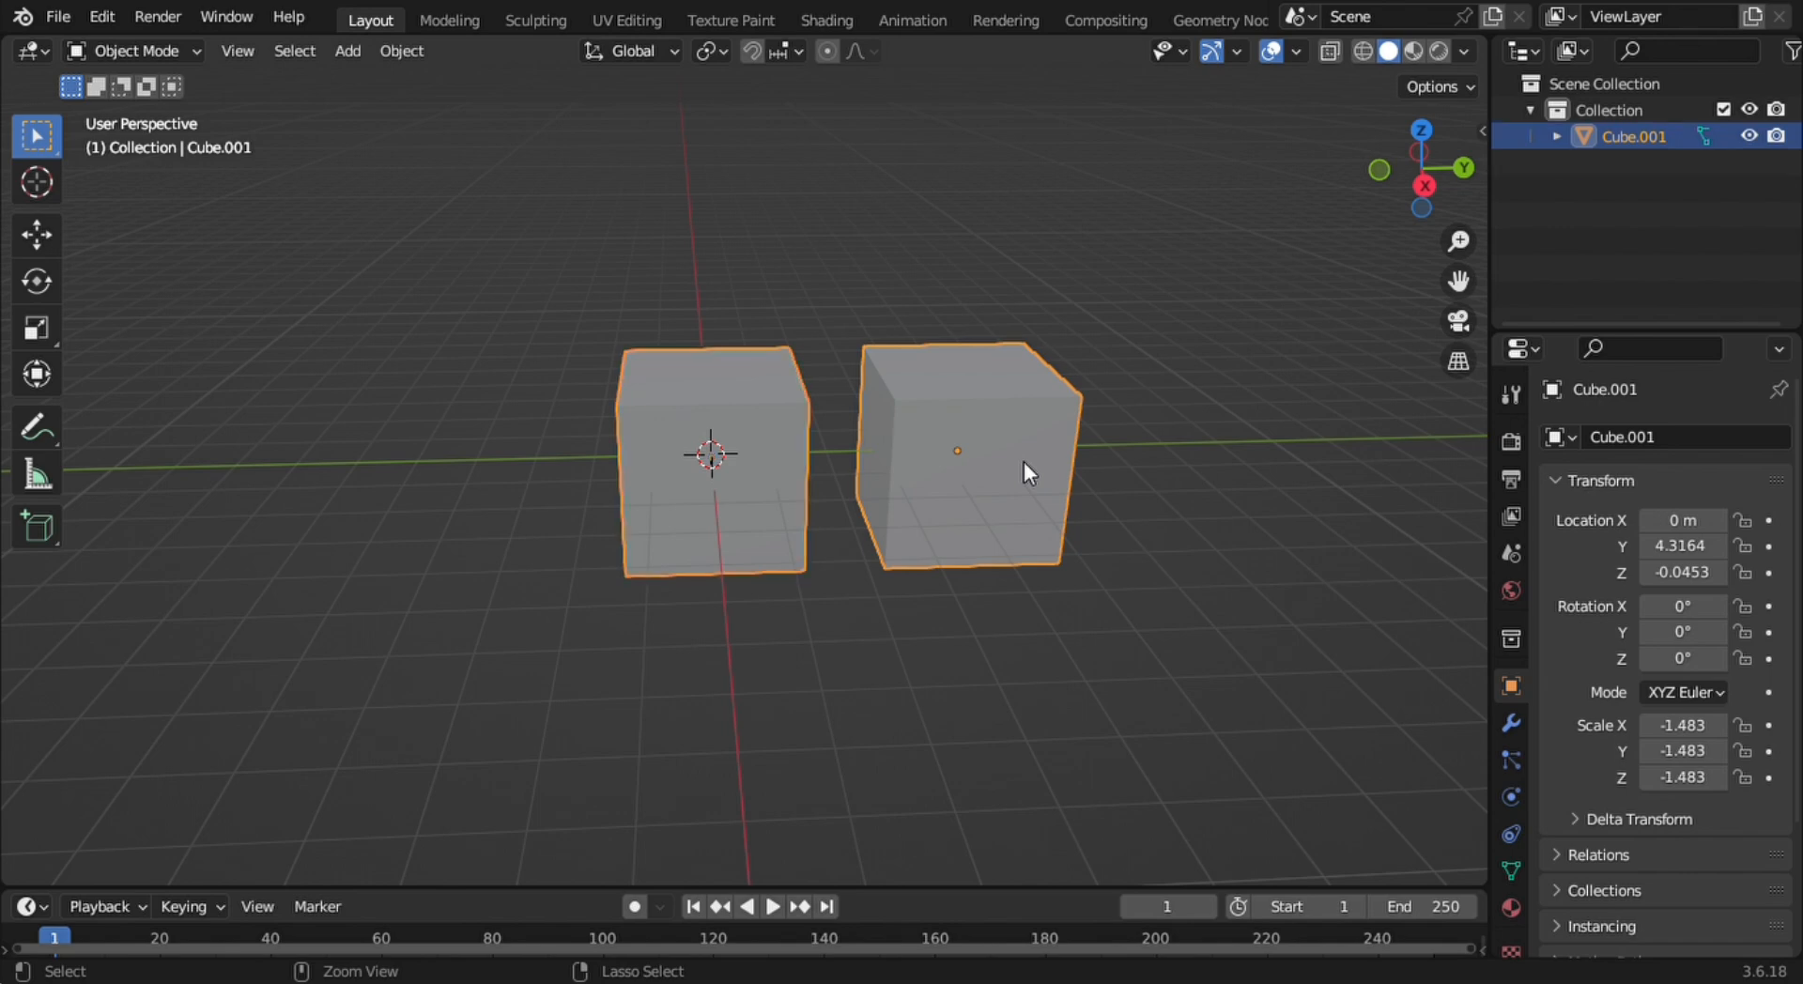
{"action": "middle_click_drag", "start_coordinate": [915, 459], "coordinate": [777, 494]}
{"action": "key", "text": "ctrl+z"}
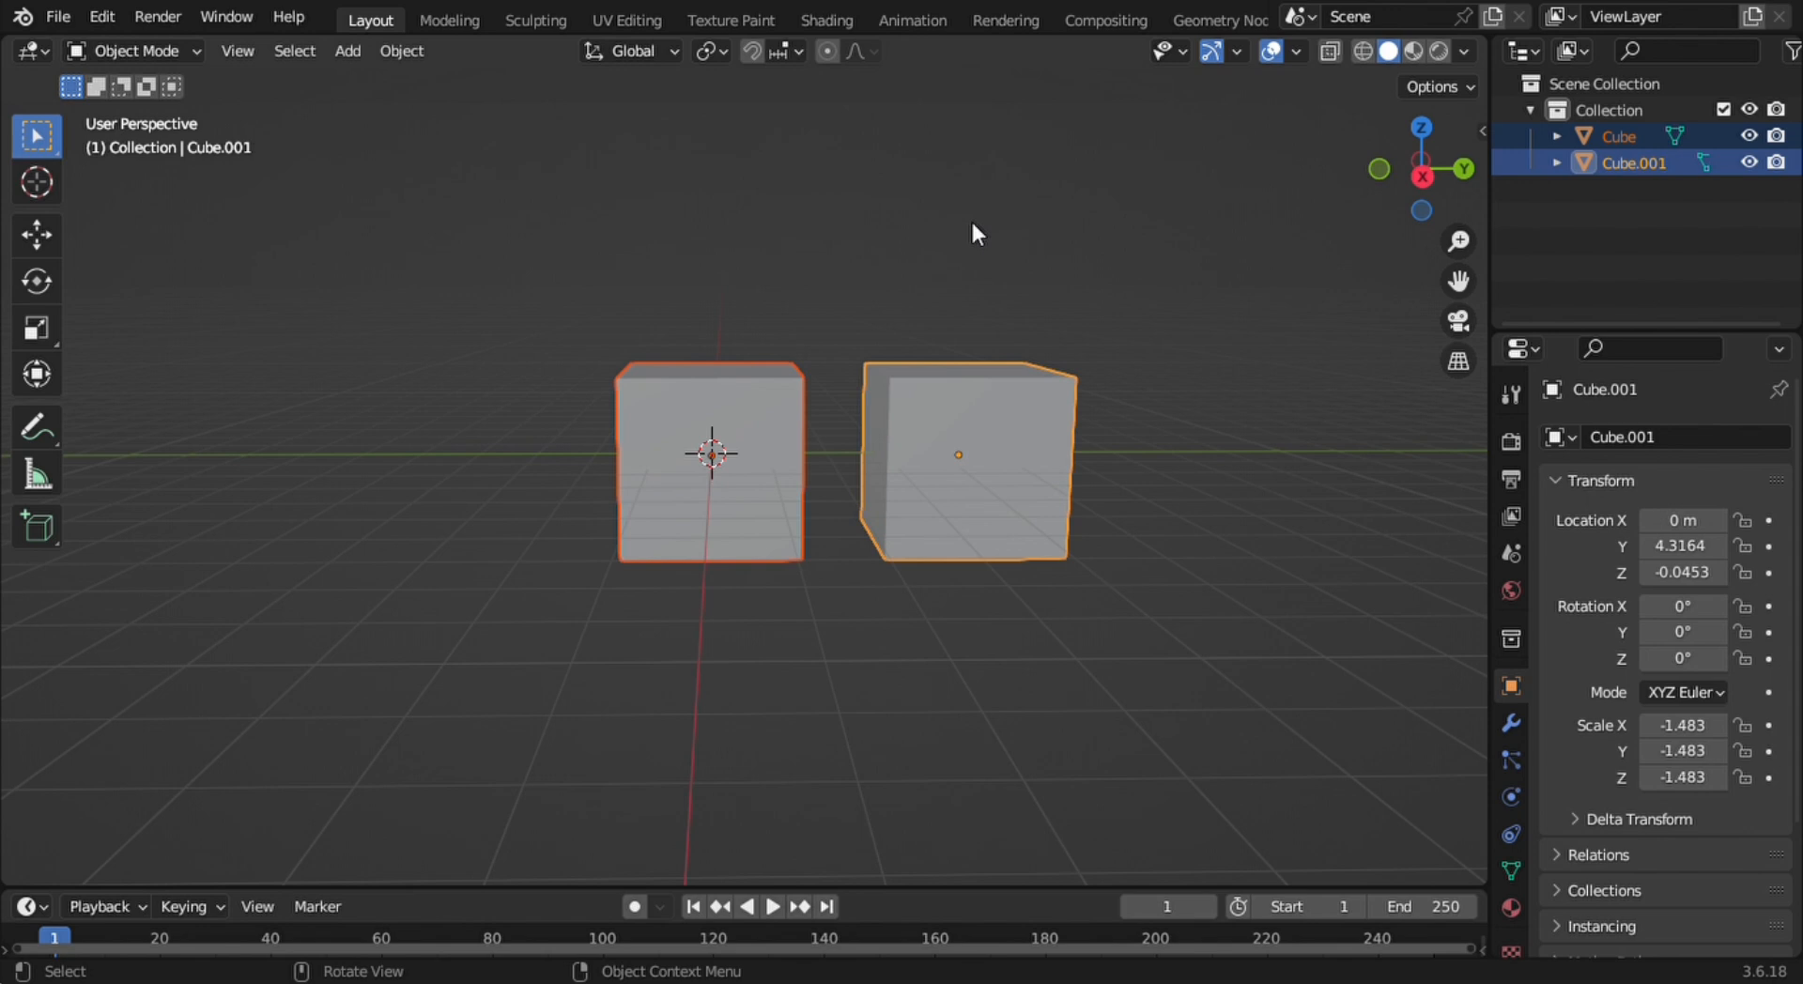
Try moving the duplicate cube freely up to about 2.77 m on Z, and undo, redo and undo that move
{"action": "left_click", "coordinate": [981, 421]}
{"action": "key", "text": "g"}
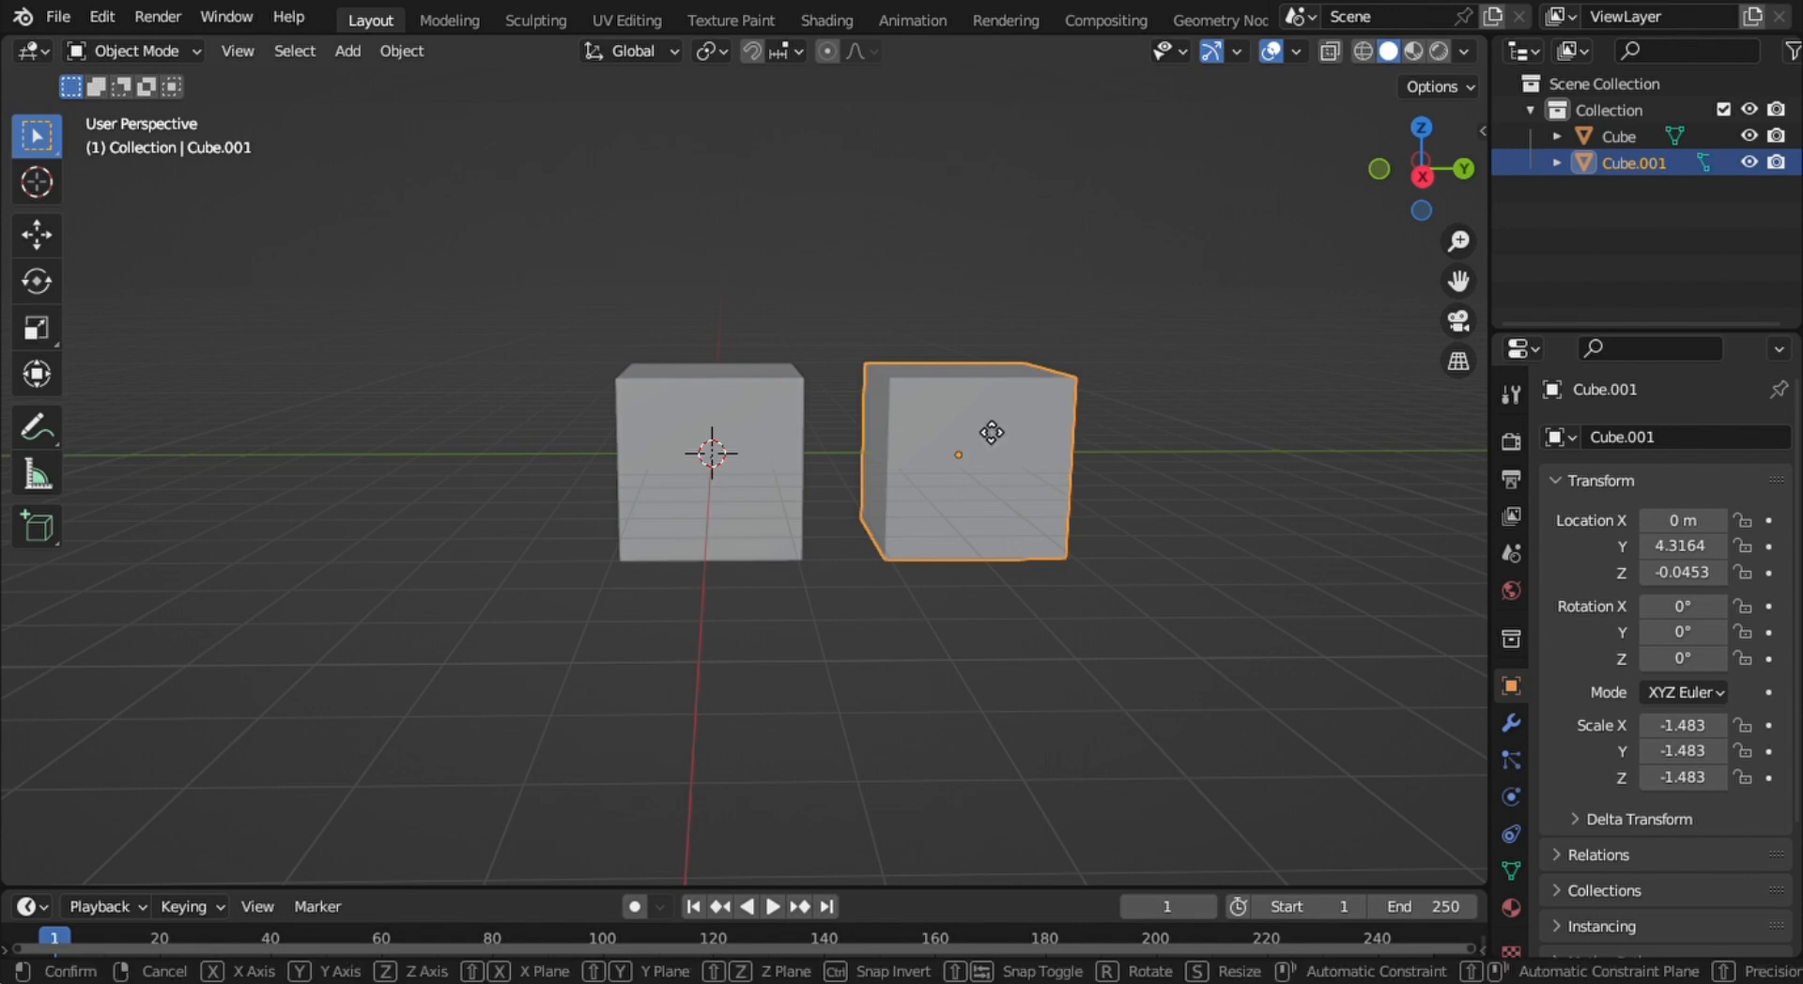
{"action": "left_click", "coordinate": [988, 258]}
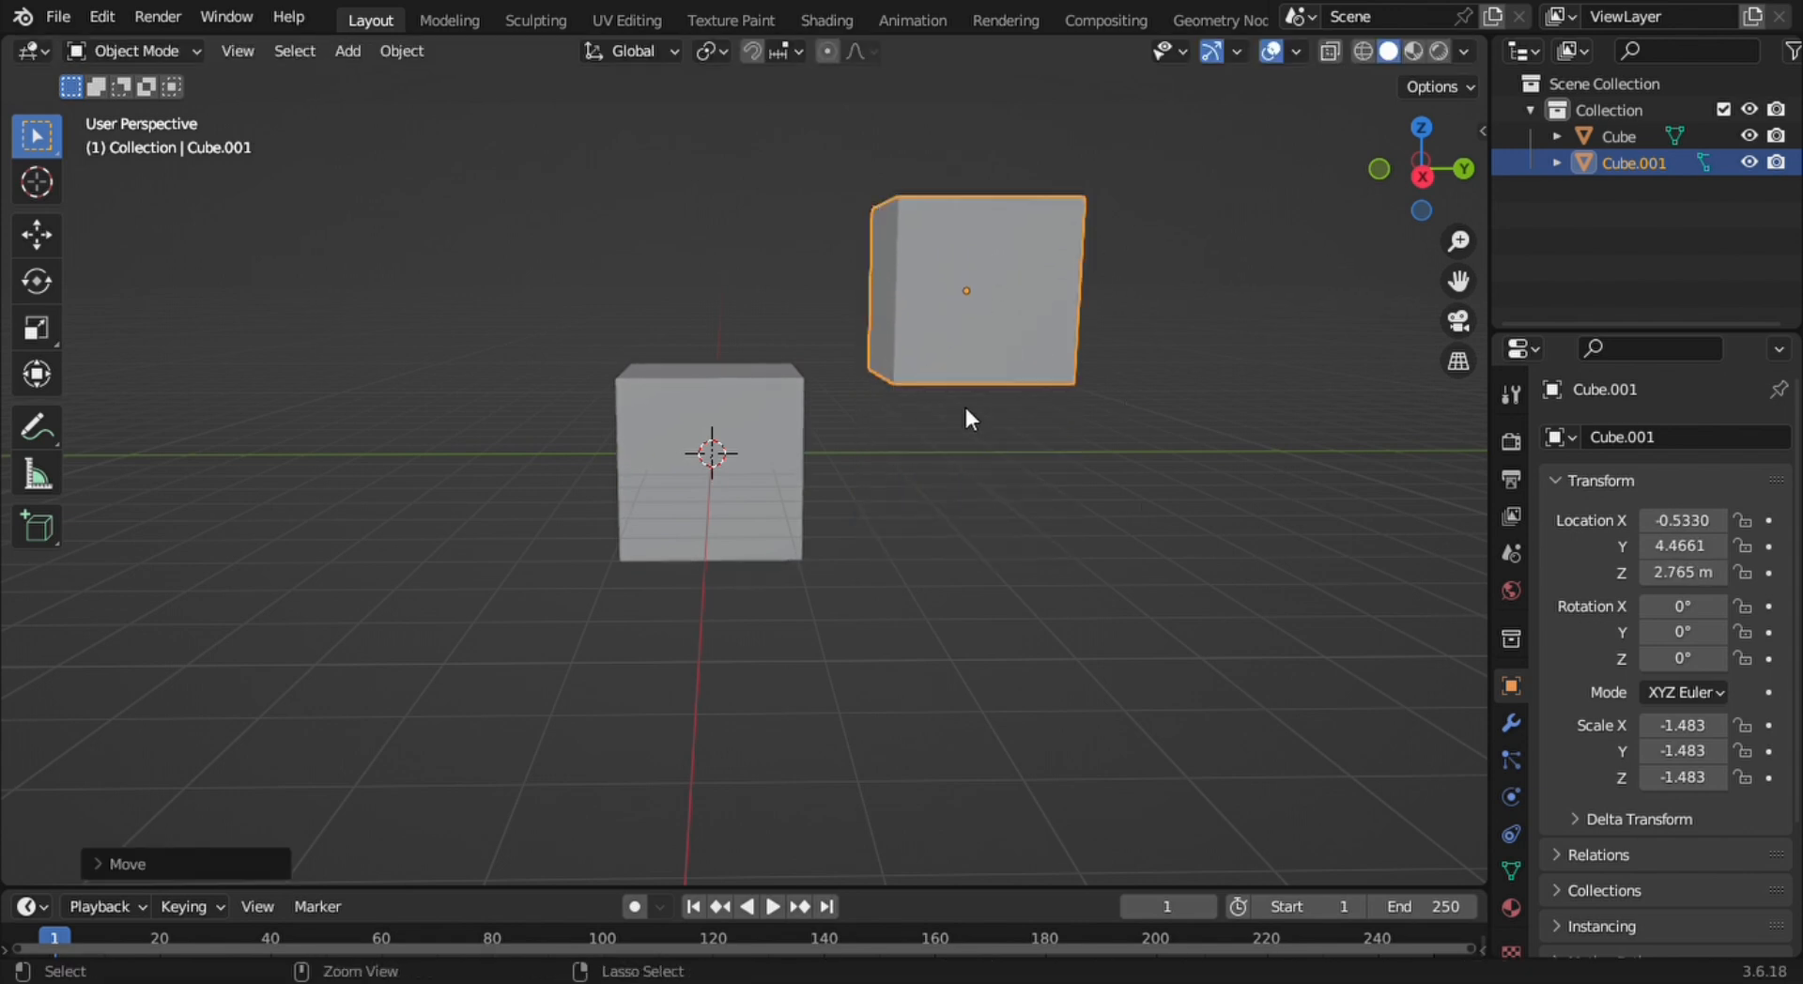
{"action": "key", "text": "ctrl+z"}
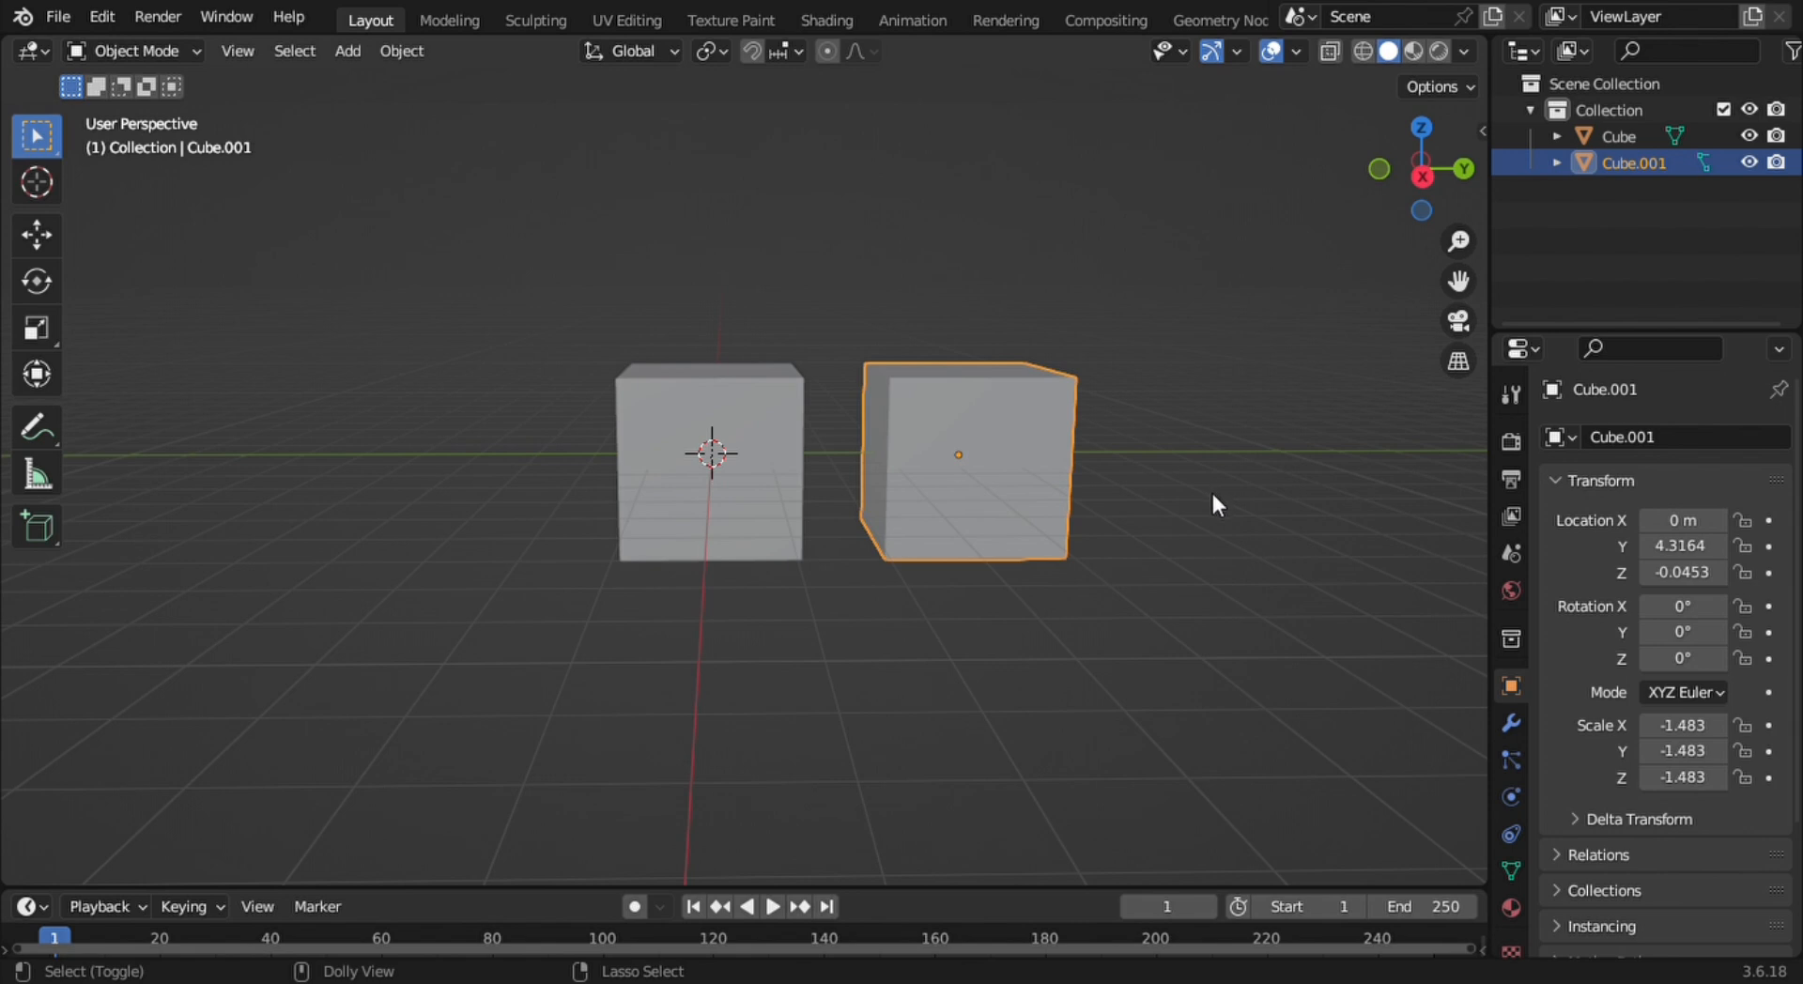
{"action": "key", "text": "ctrl+shift+z"}
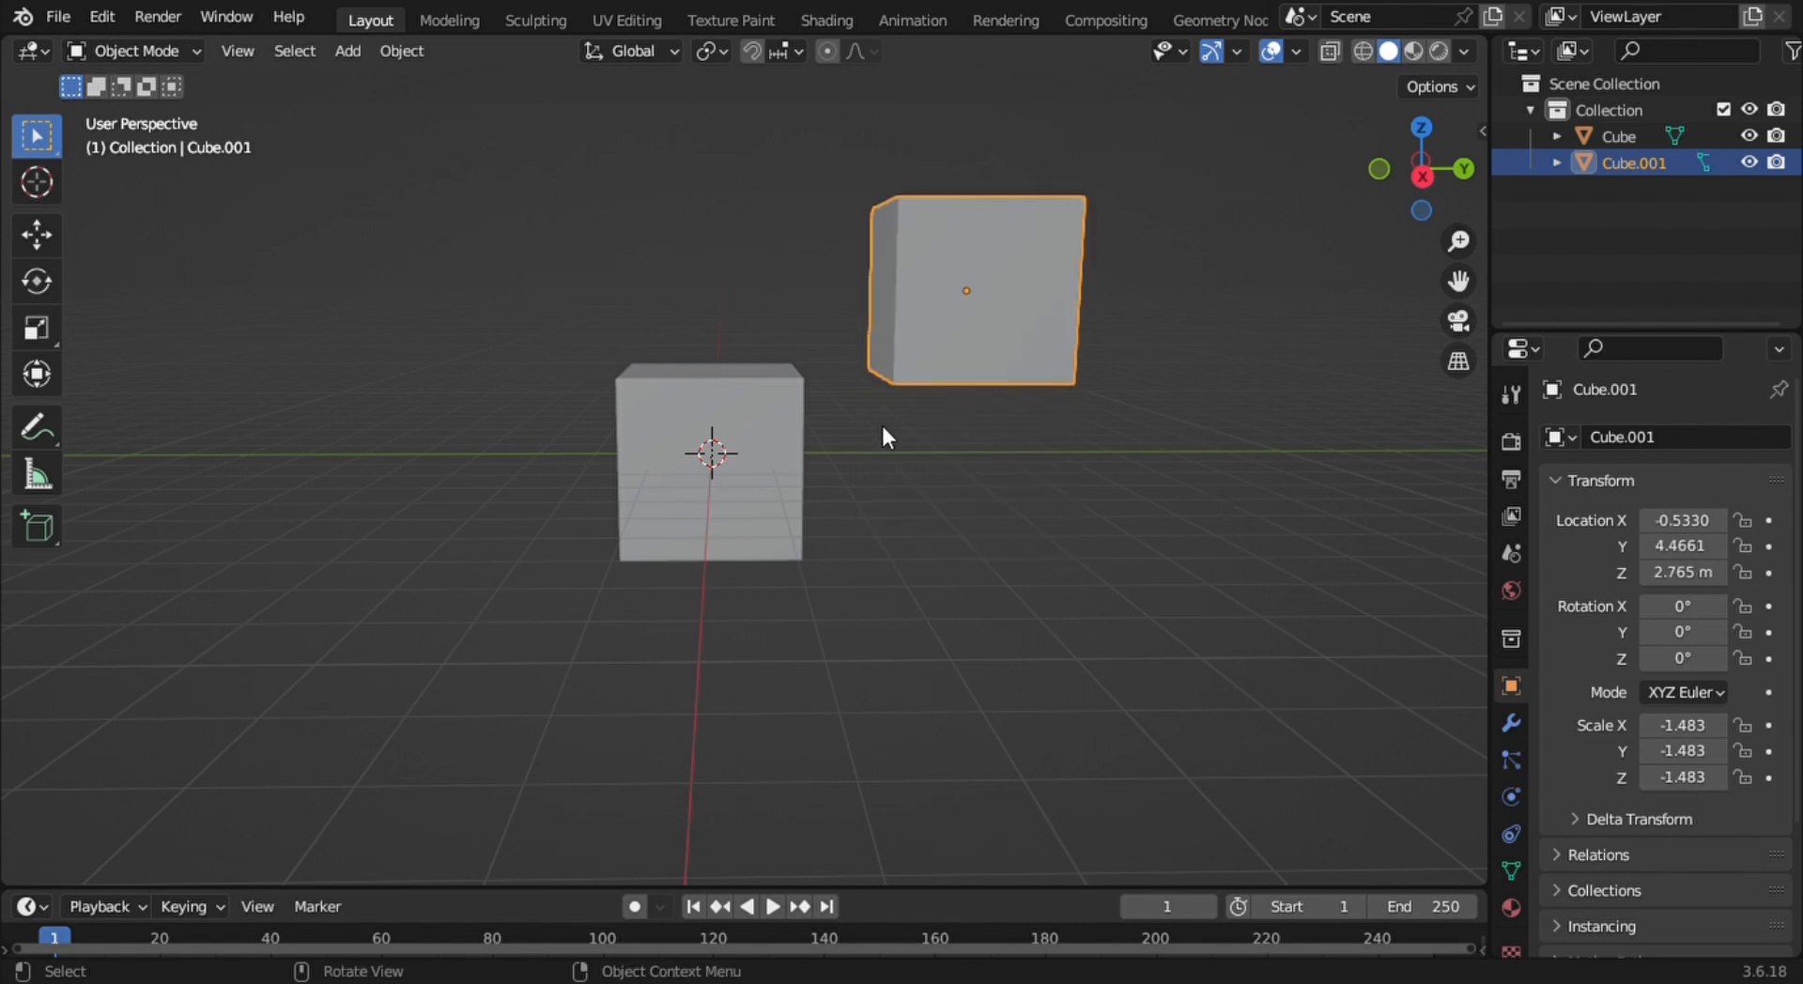
{"action": "key", "text": "ctrl+z"}
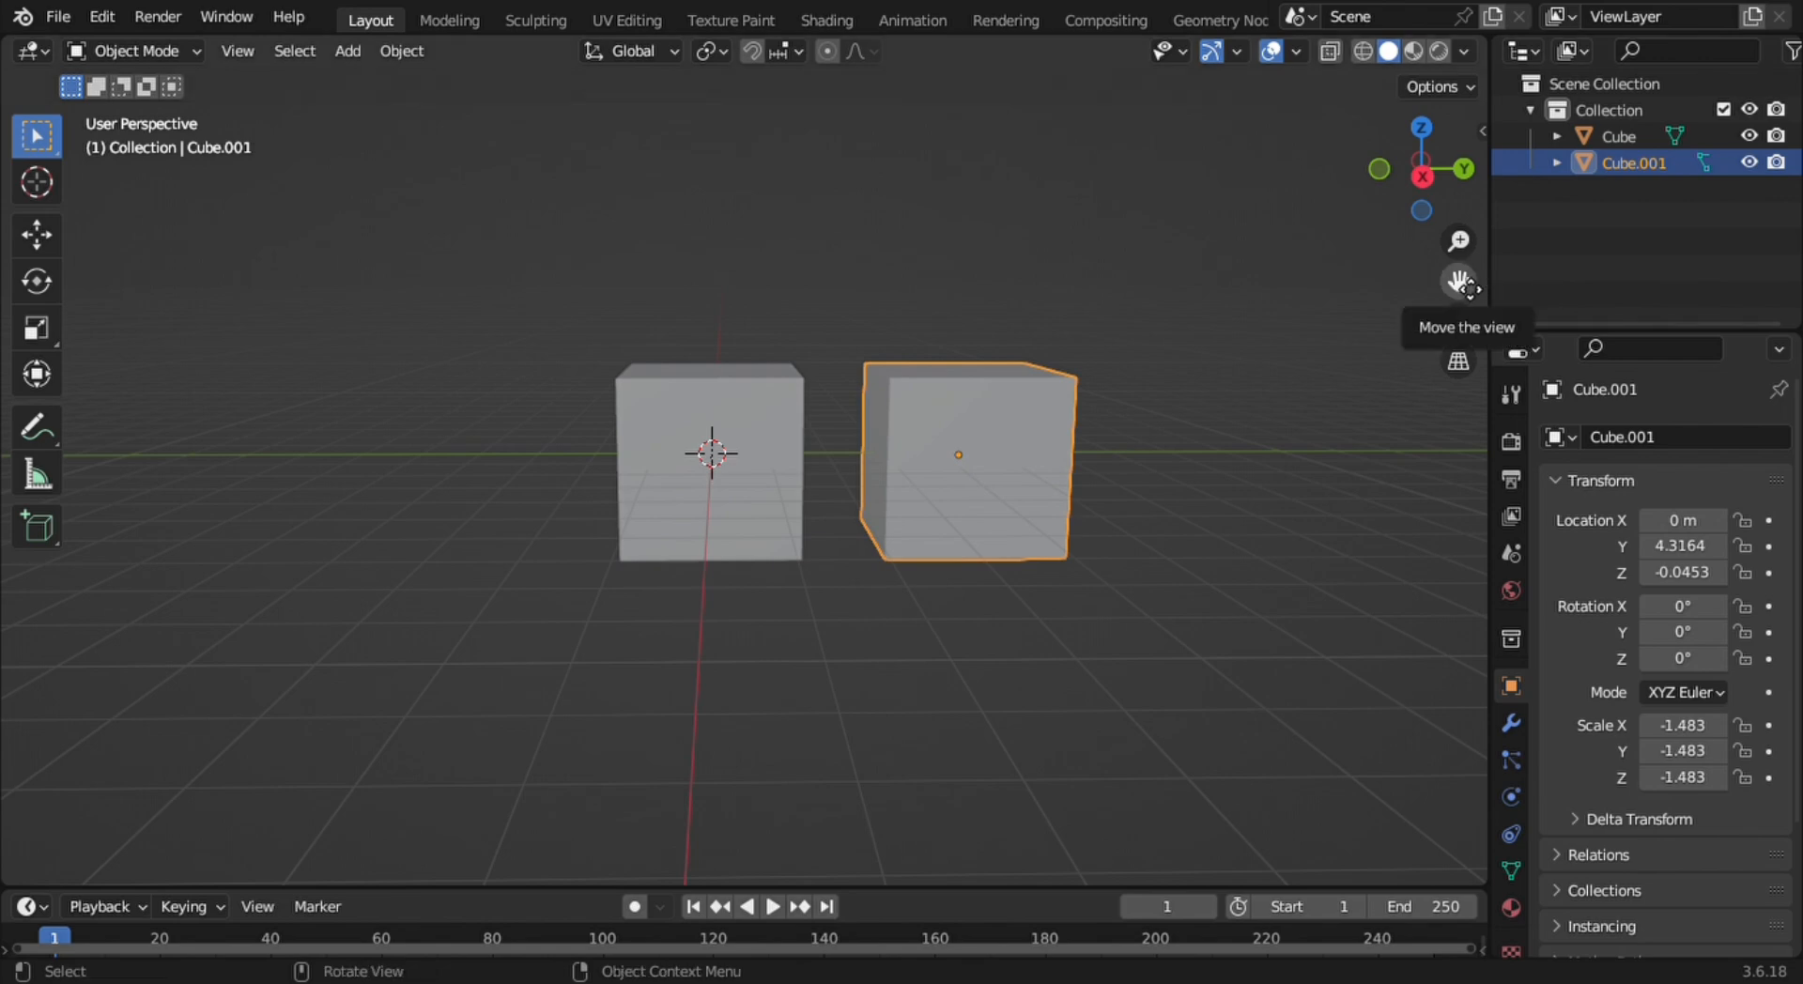
Switch the duplicate cube to Edit Mode and look through the available mesh editing tools
{"action": "mouse_move", "coordinate": [1462, 282]}
{"action": "left_mouse_down"}
{"action": "mouse_move", "coordinate": [1442, 293]}
{"action": "mouse_move", "coordinate": [1482, 289]}
{"action": "left_mouse_up"}
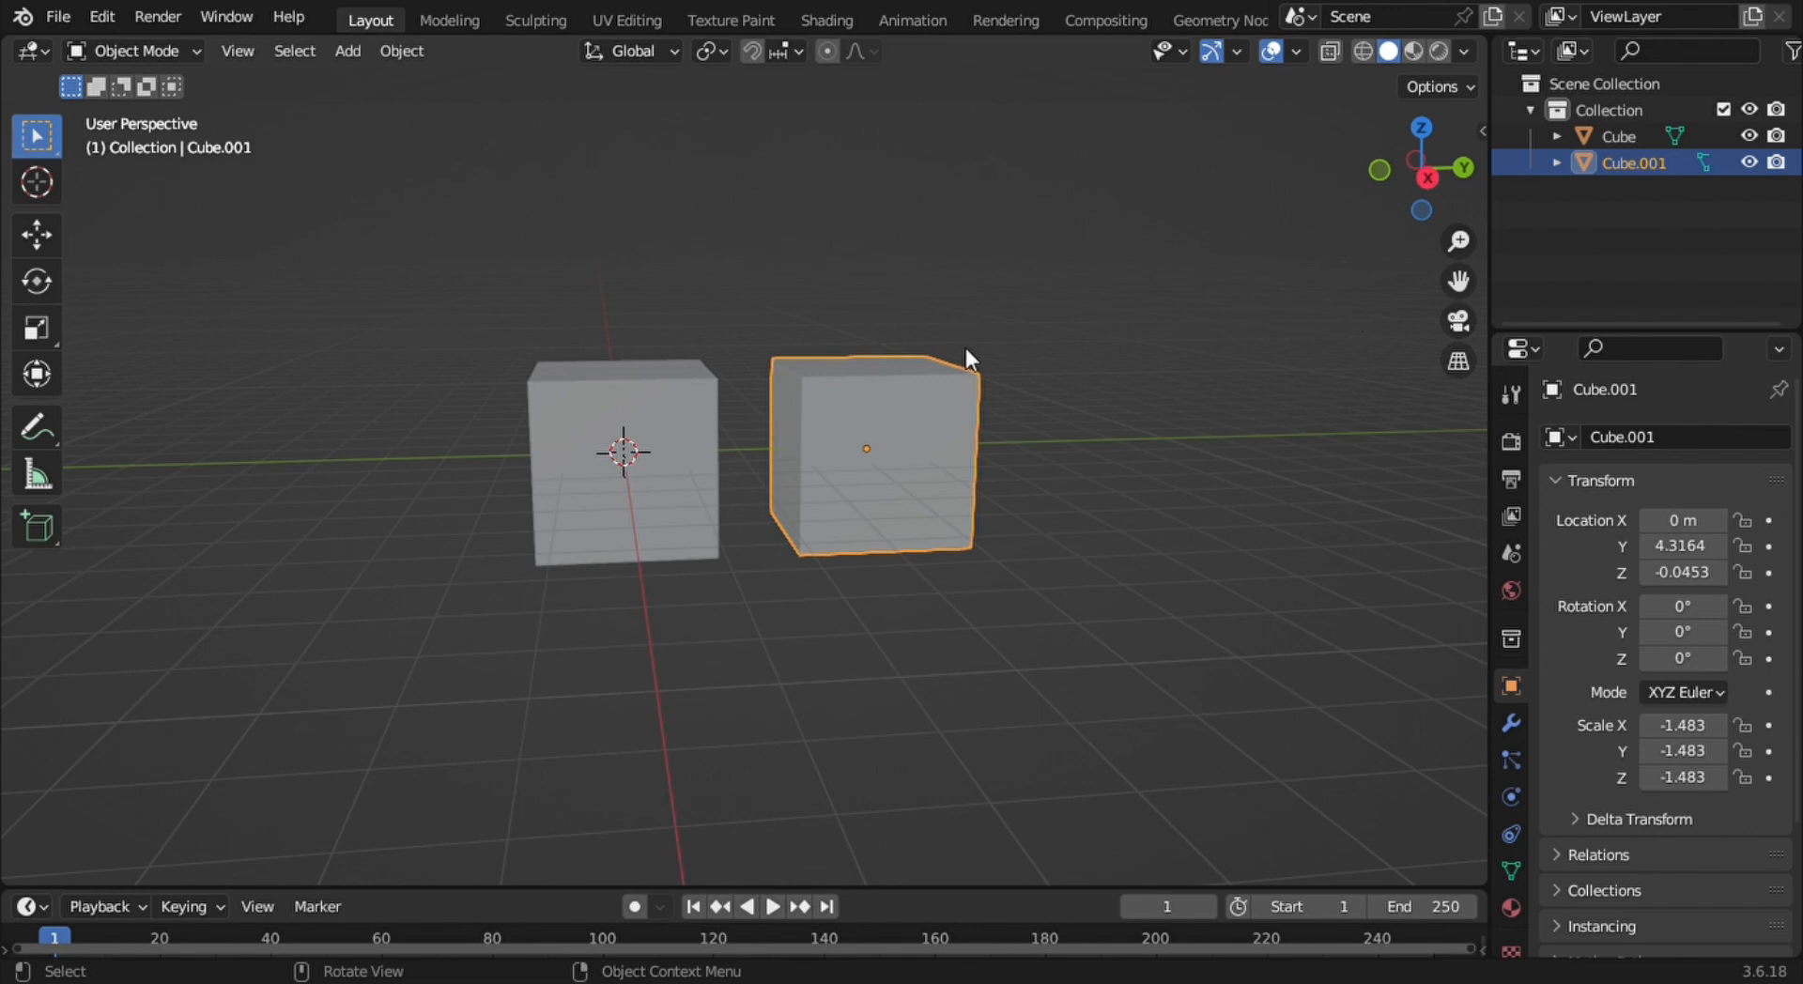
{"action": "middle_click_drag", "start_coordinate": [986, 274], "coordinate": [977, 346]}
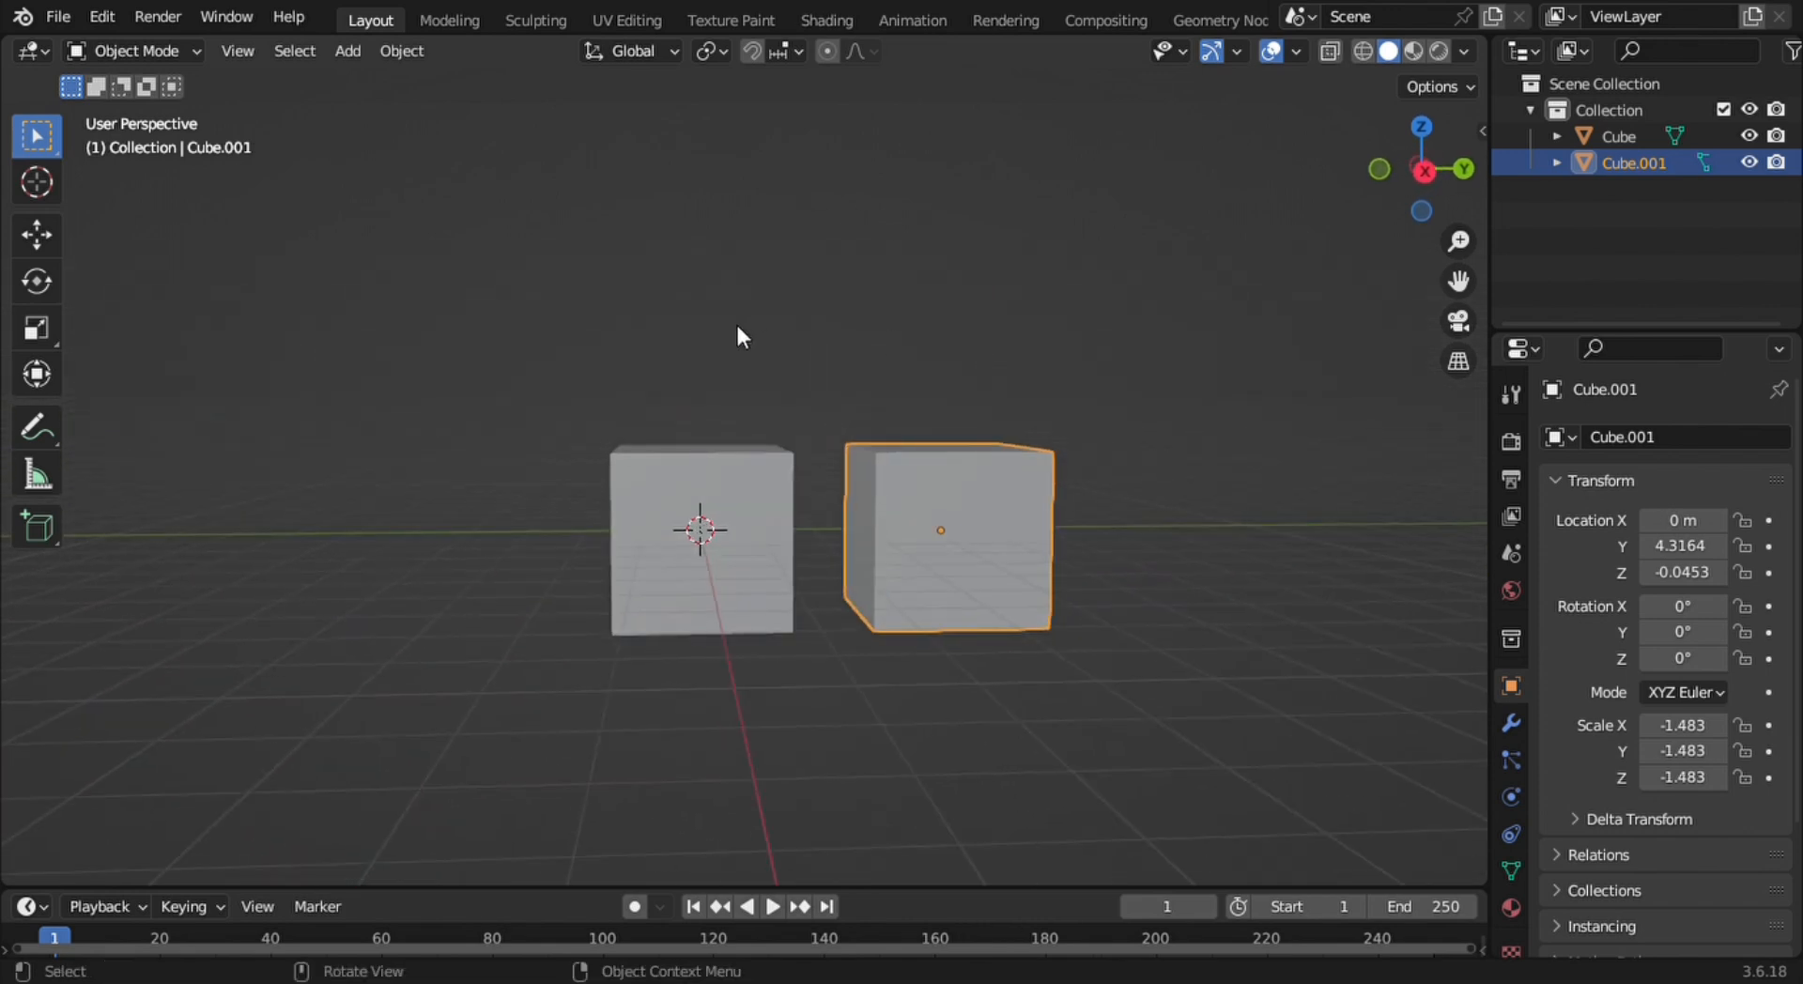
{"action": "left_click", "coordinate": [152, 51]}
{"action": "key", "text": "Tab"}
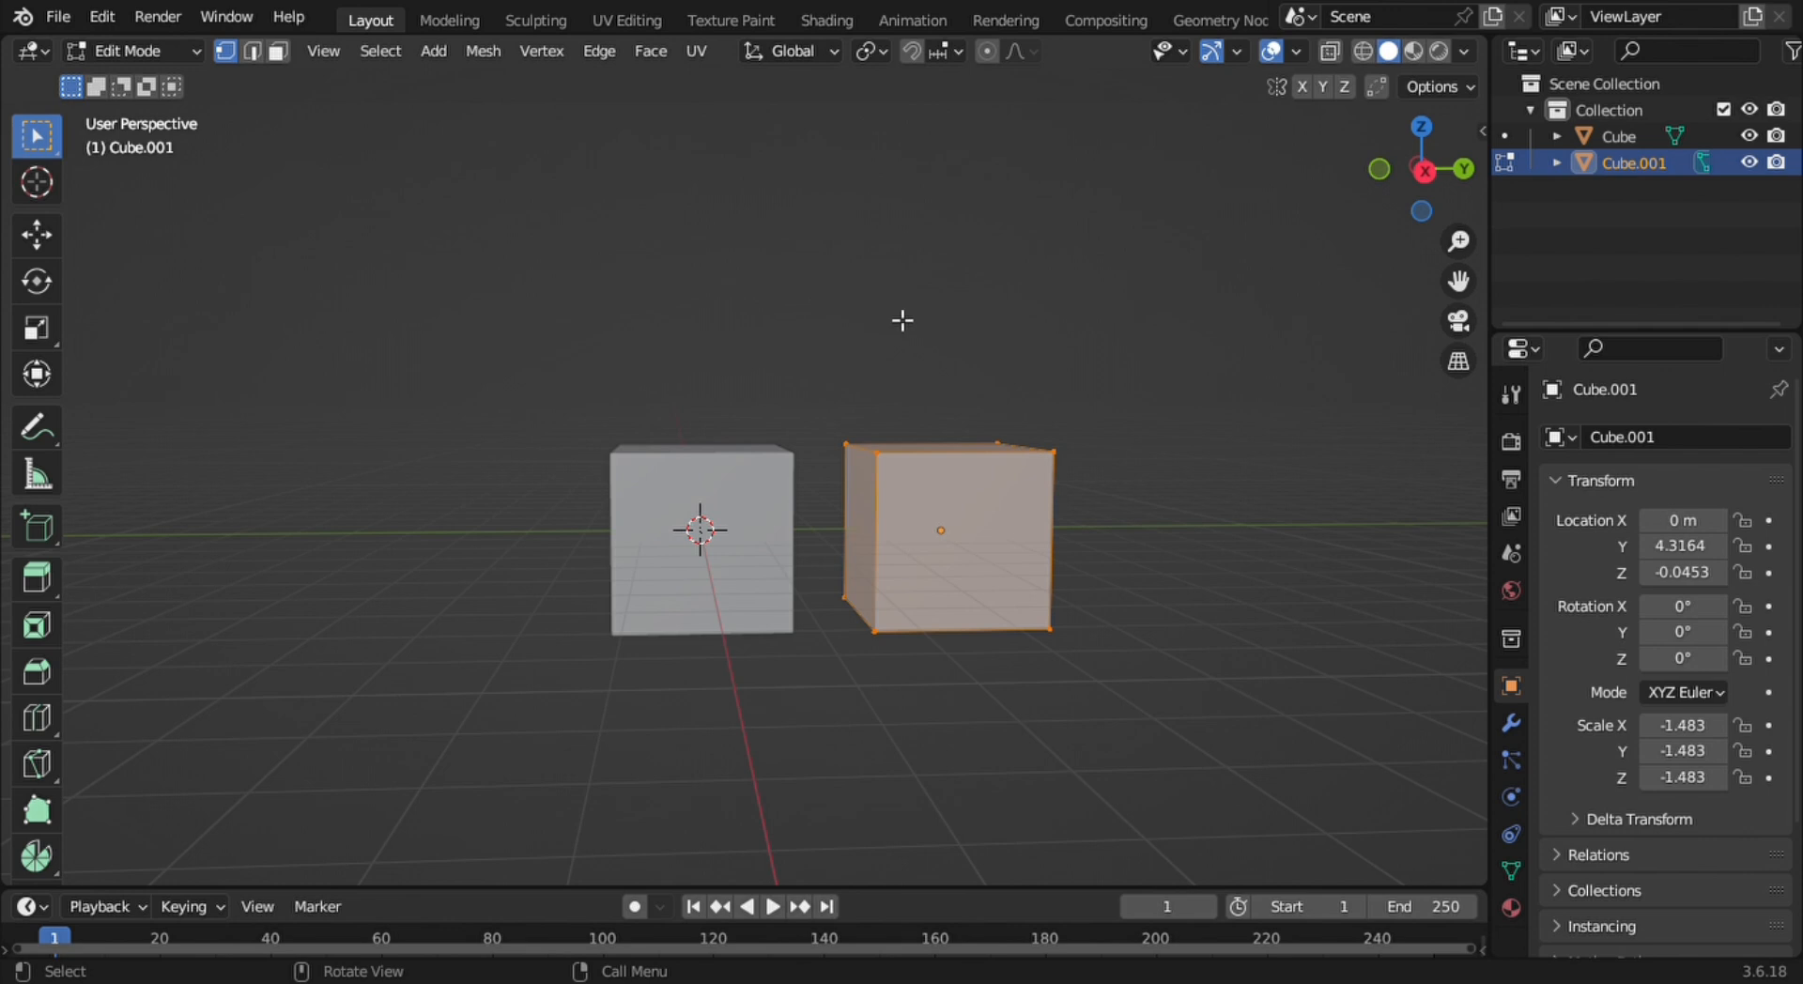
{"action": "middle_click_drag", "start_coordinate": [902, 318], "coordinate": [910, 218]}
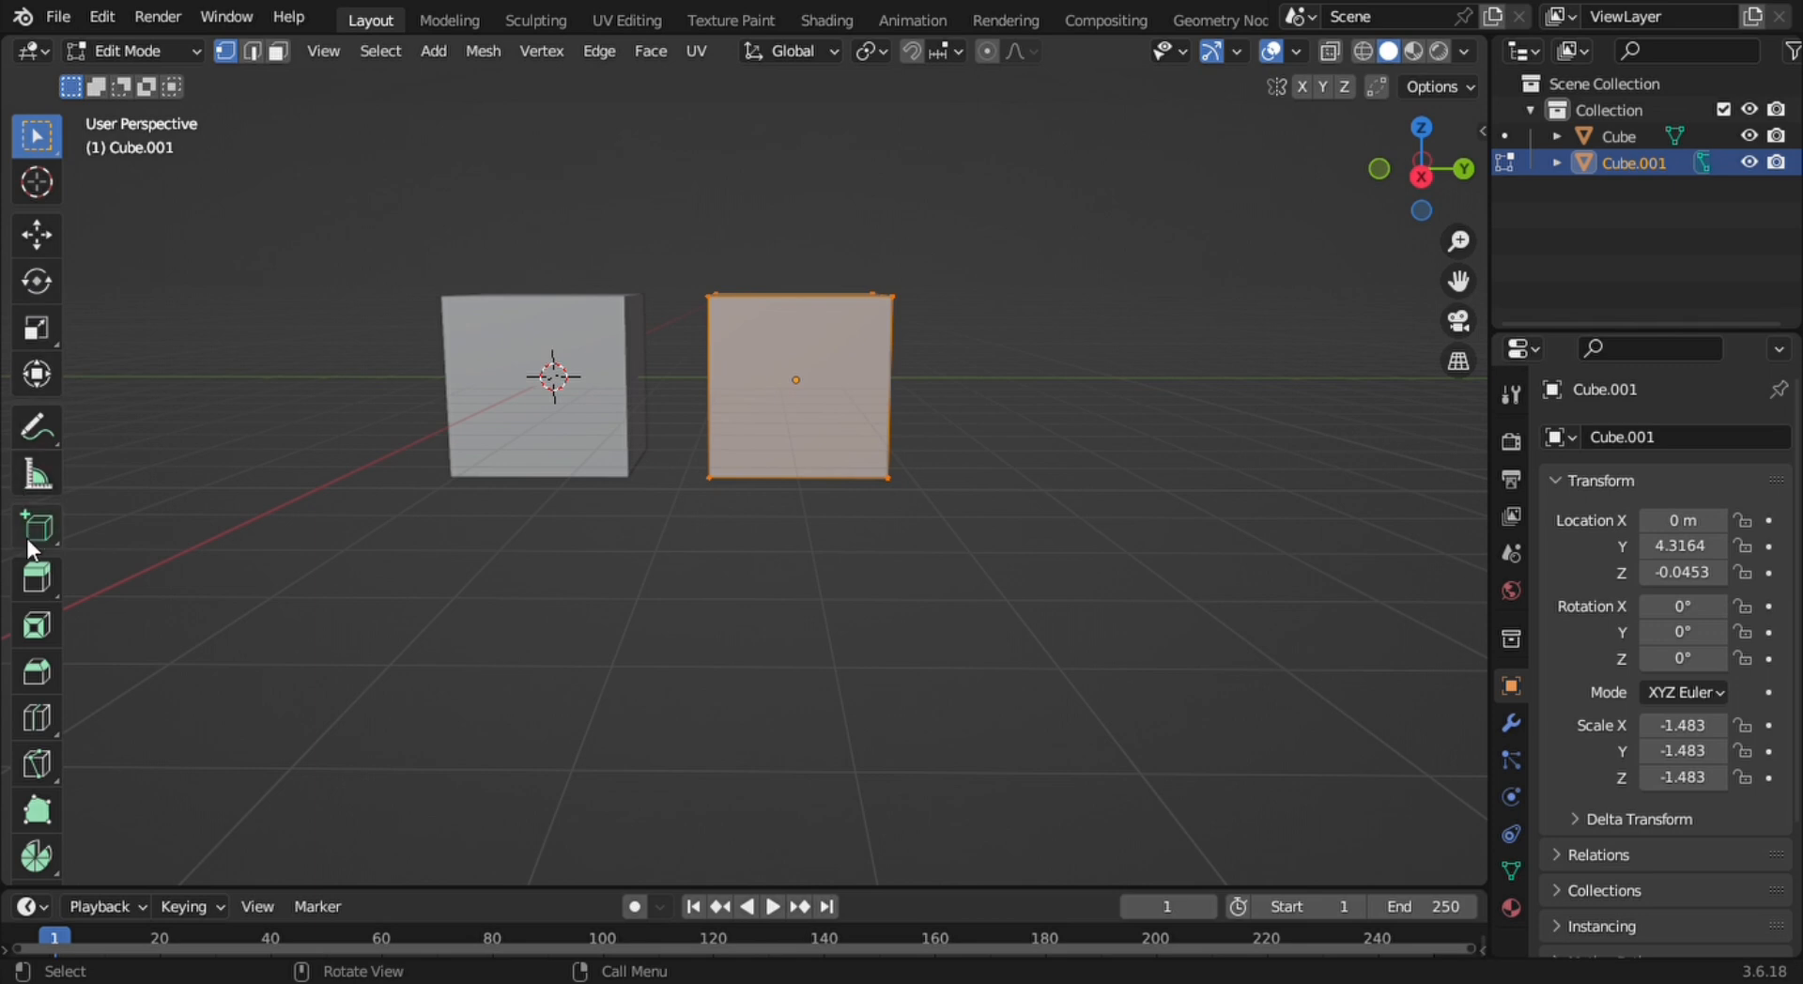
{"action": "scroll", "coordinate": [33, 581], "scroll_direction": "down", "scroll_amount": 3}
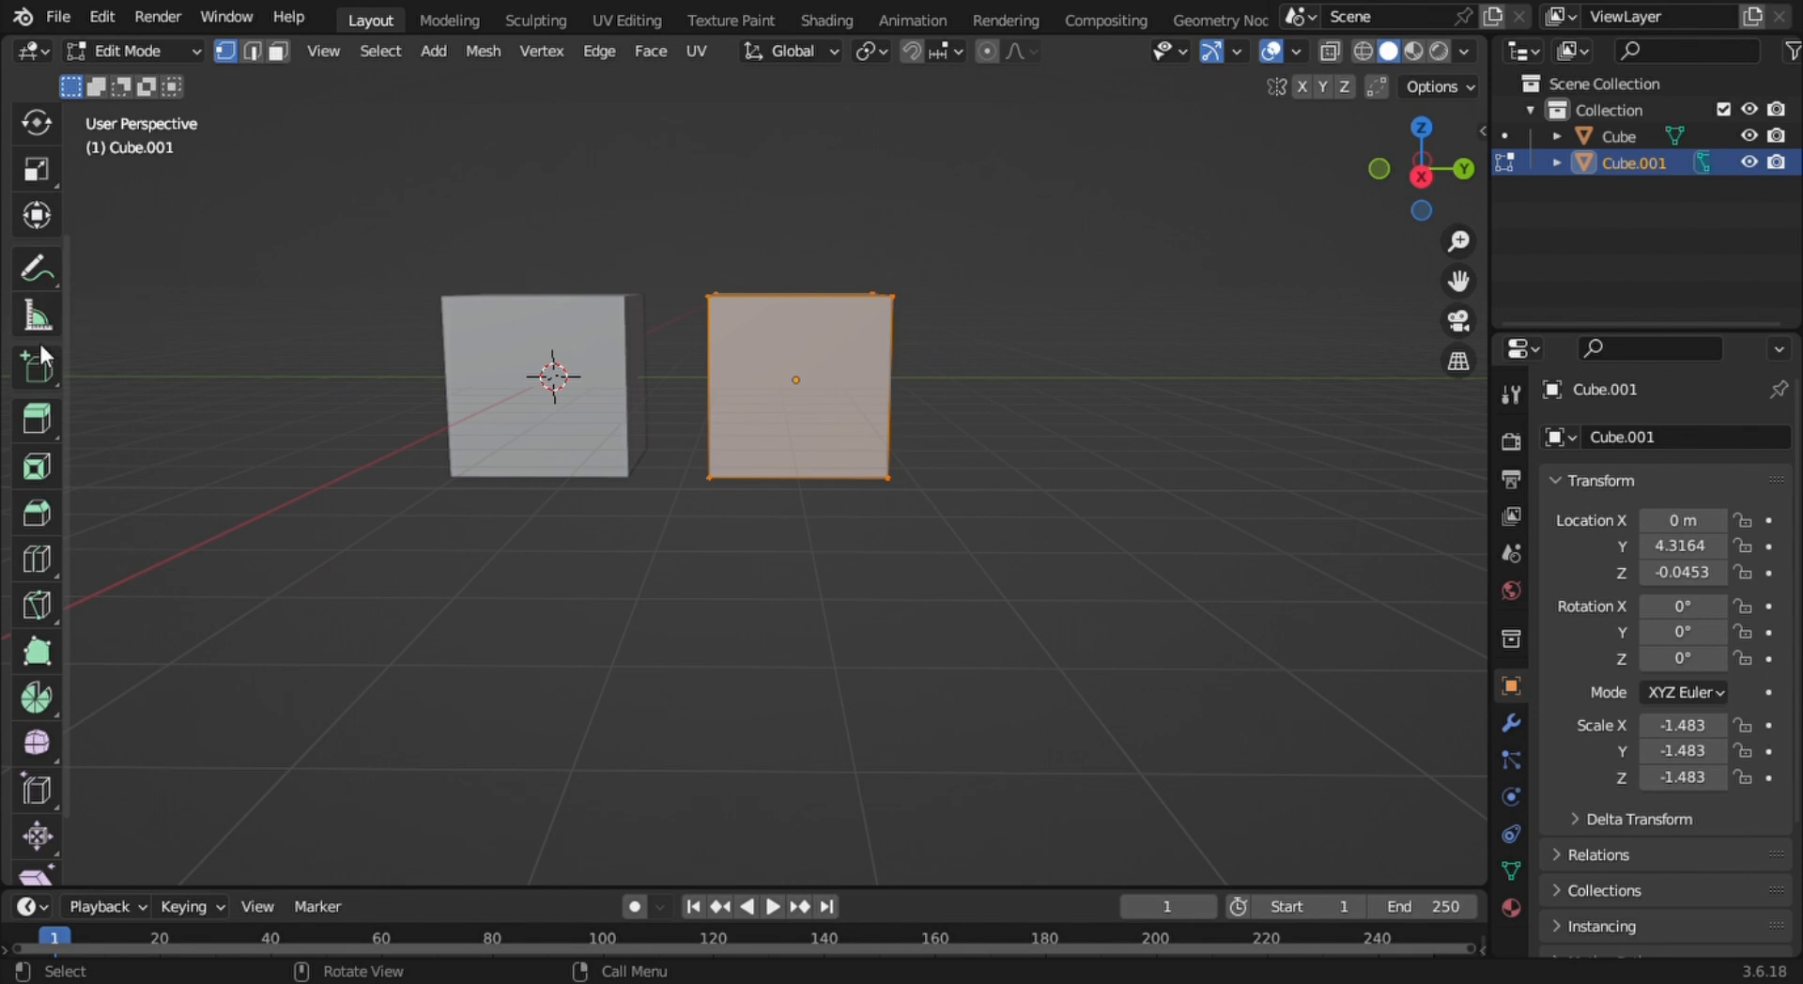
{"action": "scroll", "coordinate": [39, 531], "scroll_direction": "down", "scroll_amount": 2}
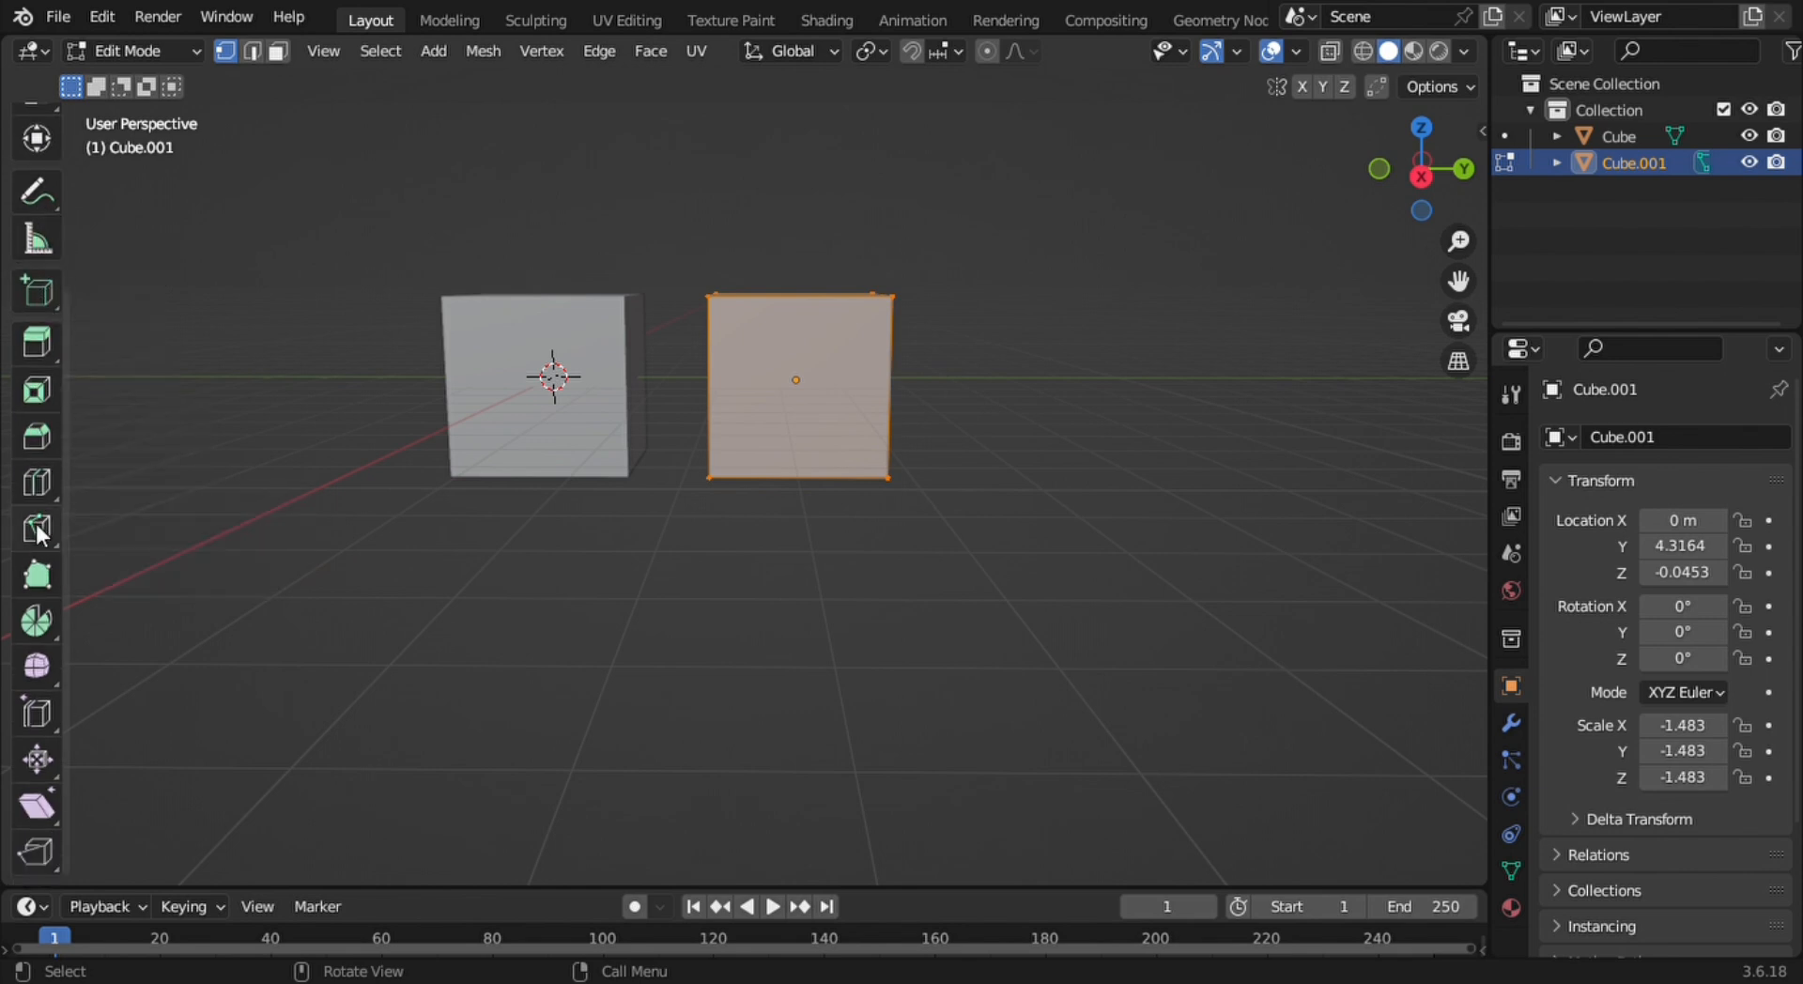
{"action": "scroll", "coordinate": [39, 533], "scroll_direction": "up", "scroll_amount": 5}
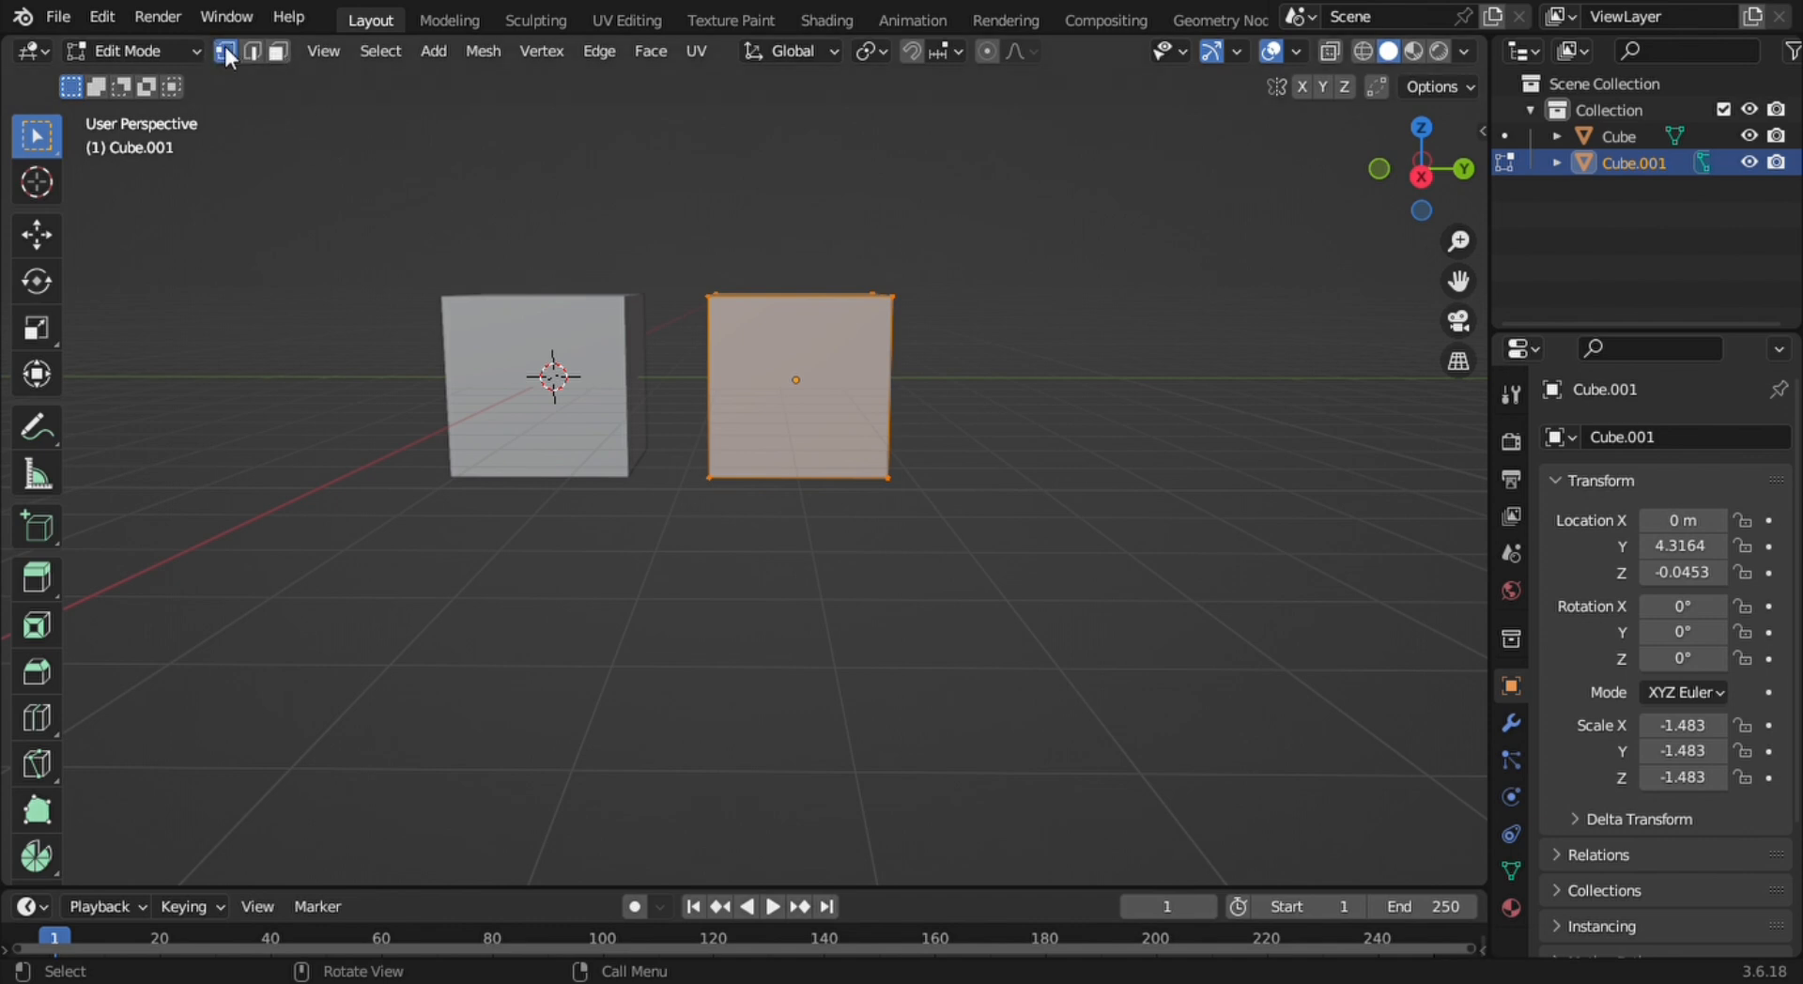
In vertex select mode, select a single front corner vertex on the top of the duplicate cube
{"action": "middle_click_drag", "start_coordinate": [291, 144], "coordinate": [294, 109]}
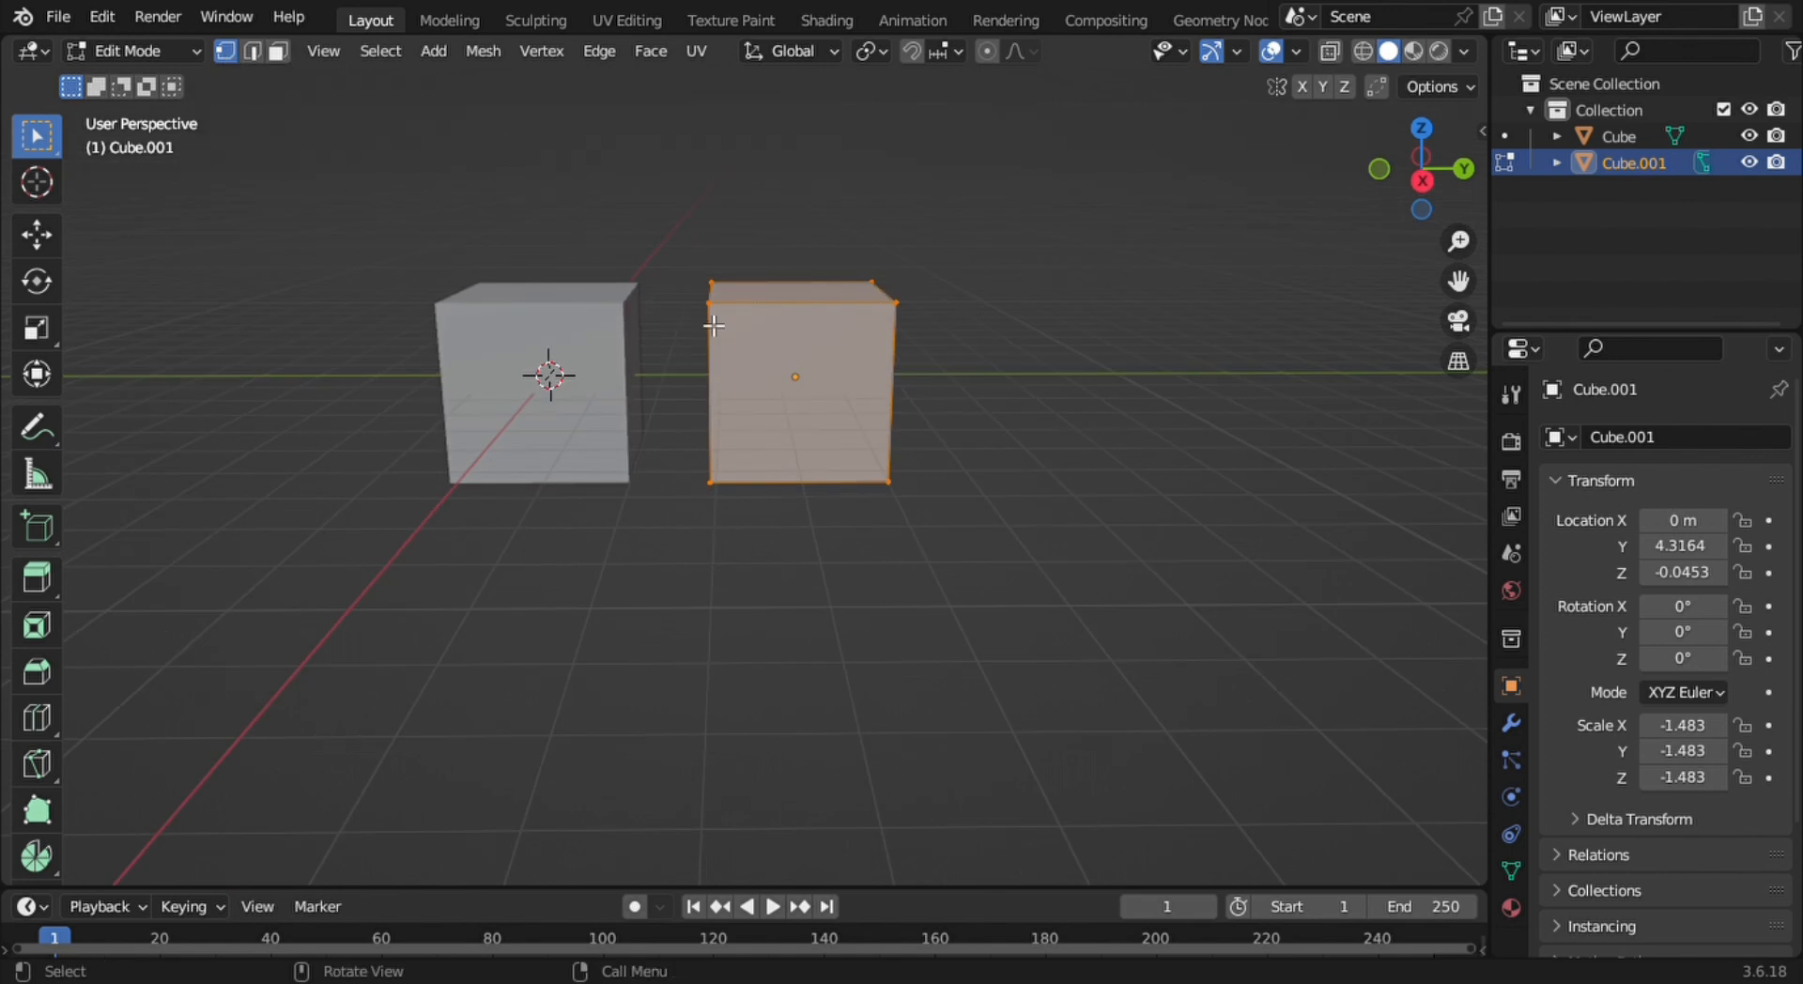
{"action": "scroll", "coordinate": [719, 324], "scroll_direction": "up", "scroll_amount": 4}
{"action": "scroll", "coordinate": [721, 456], "scroll_direction": "down", "scroll_amount": 4}
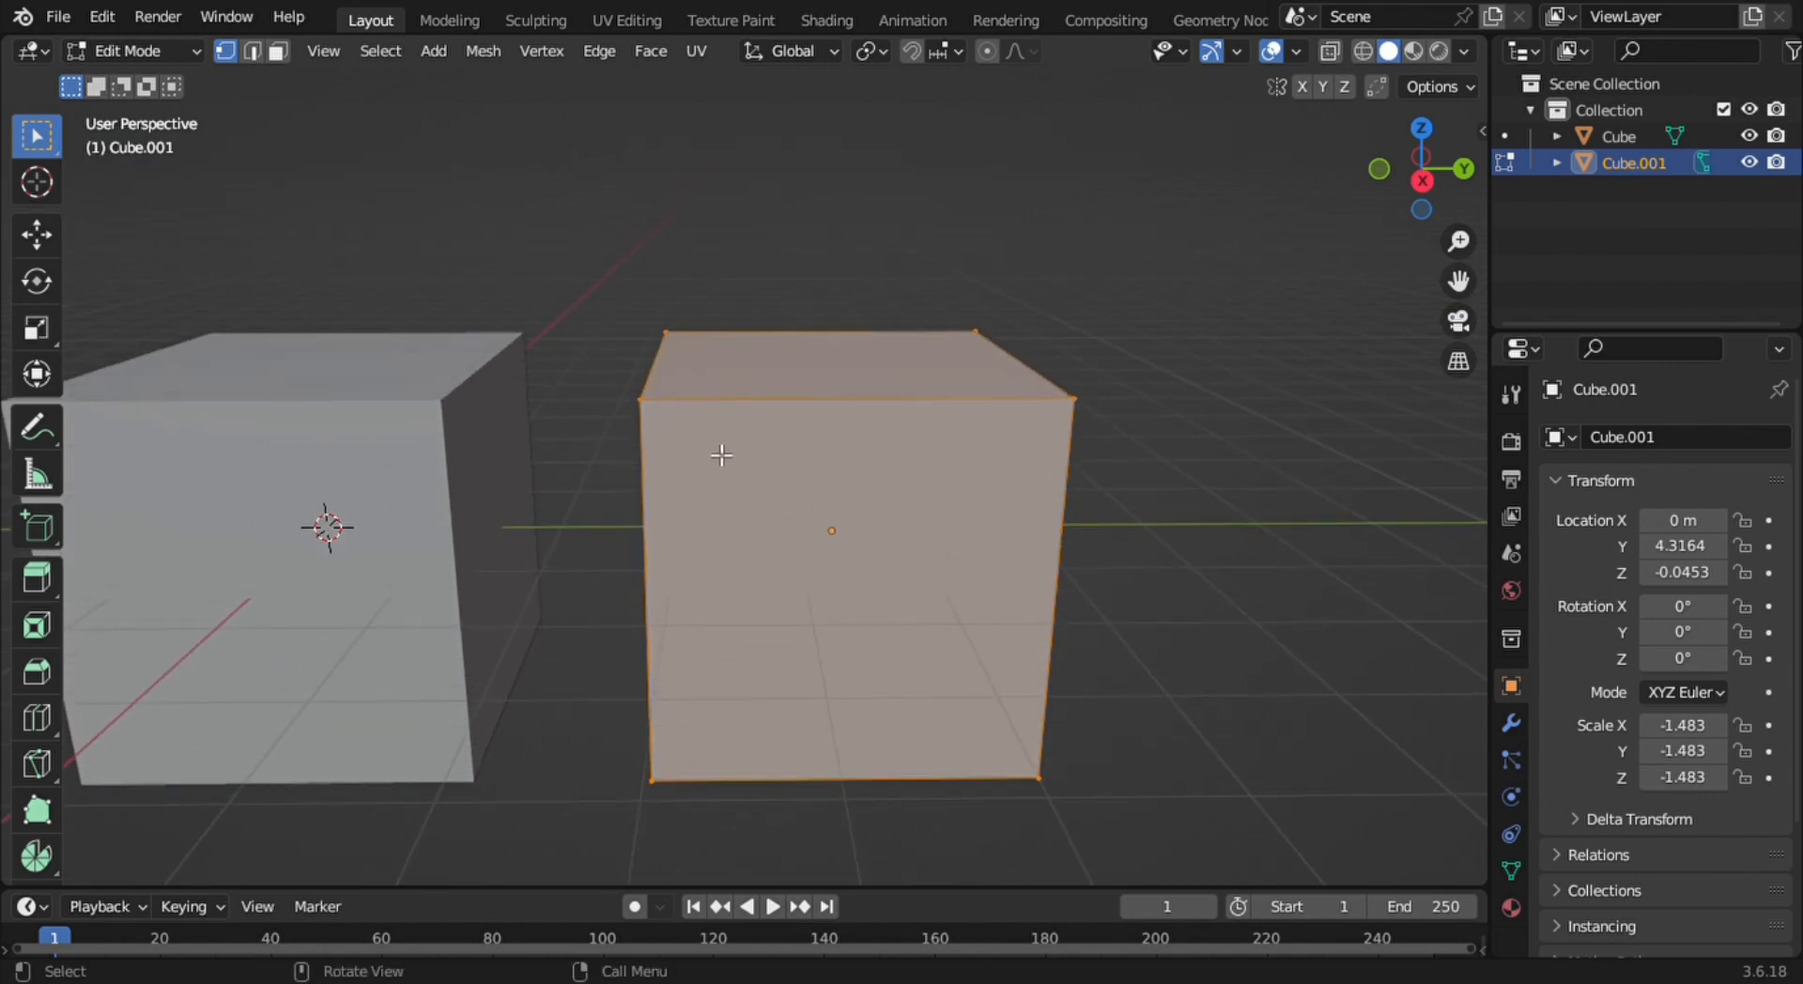
{"action": "left_click", "coordinate": [644, 408]}
{"action": "middle_click_drag", "start_coordinate": [691, 421], "coordinate": [648, 388]}
{"action": "middle_click_drag", "start_coordinate": [630, 402], "coordinate": [630, 383]}
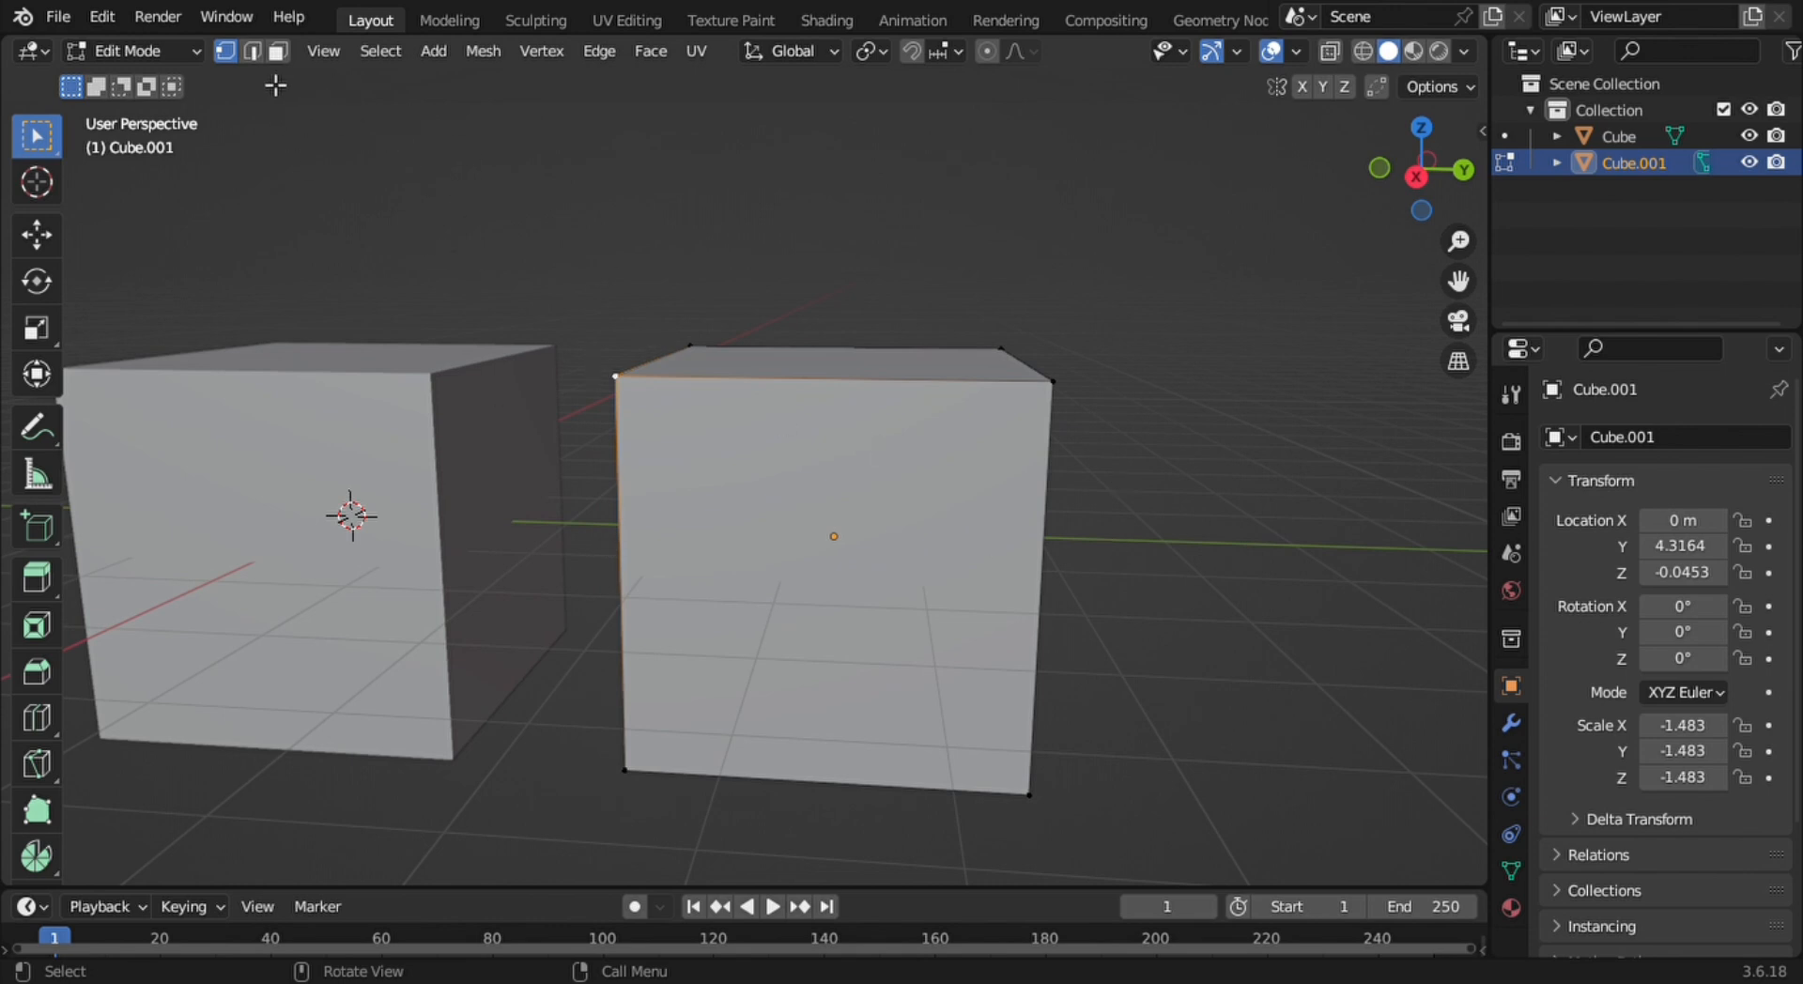
Switch to edge select mode and select individual edges around the duplicate cube's top face one after another
{"action": "left_click", "coordinate": [252, 53]}
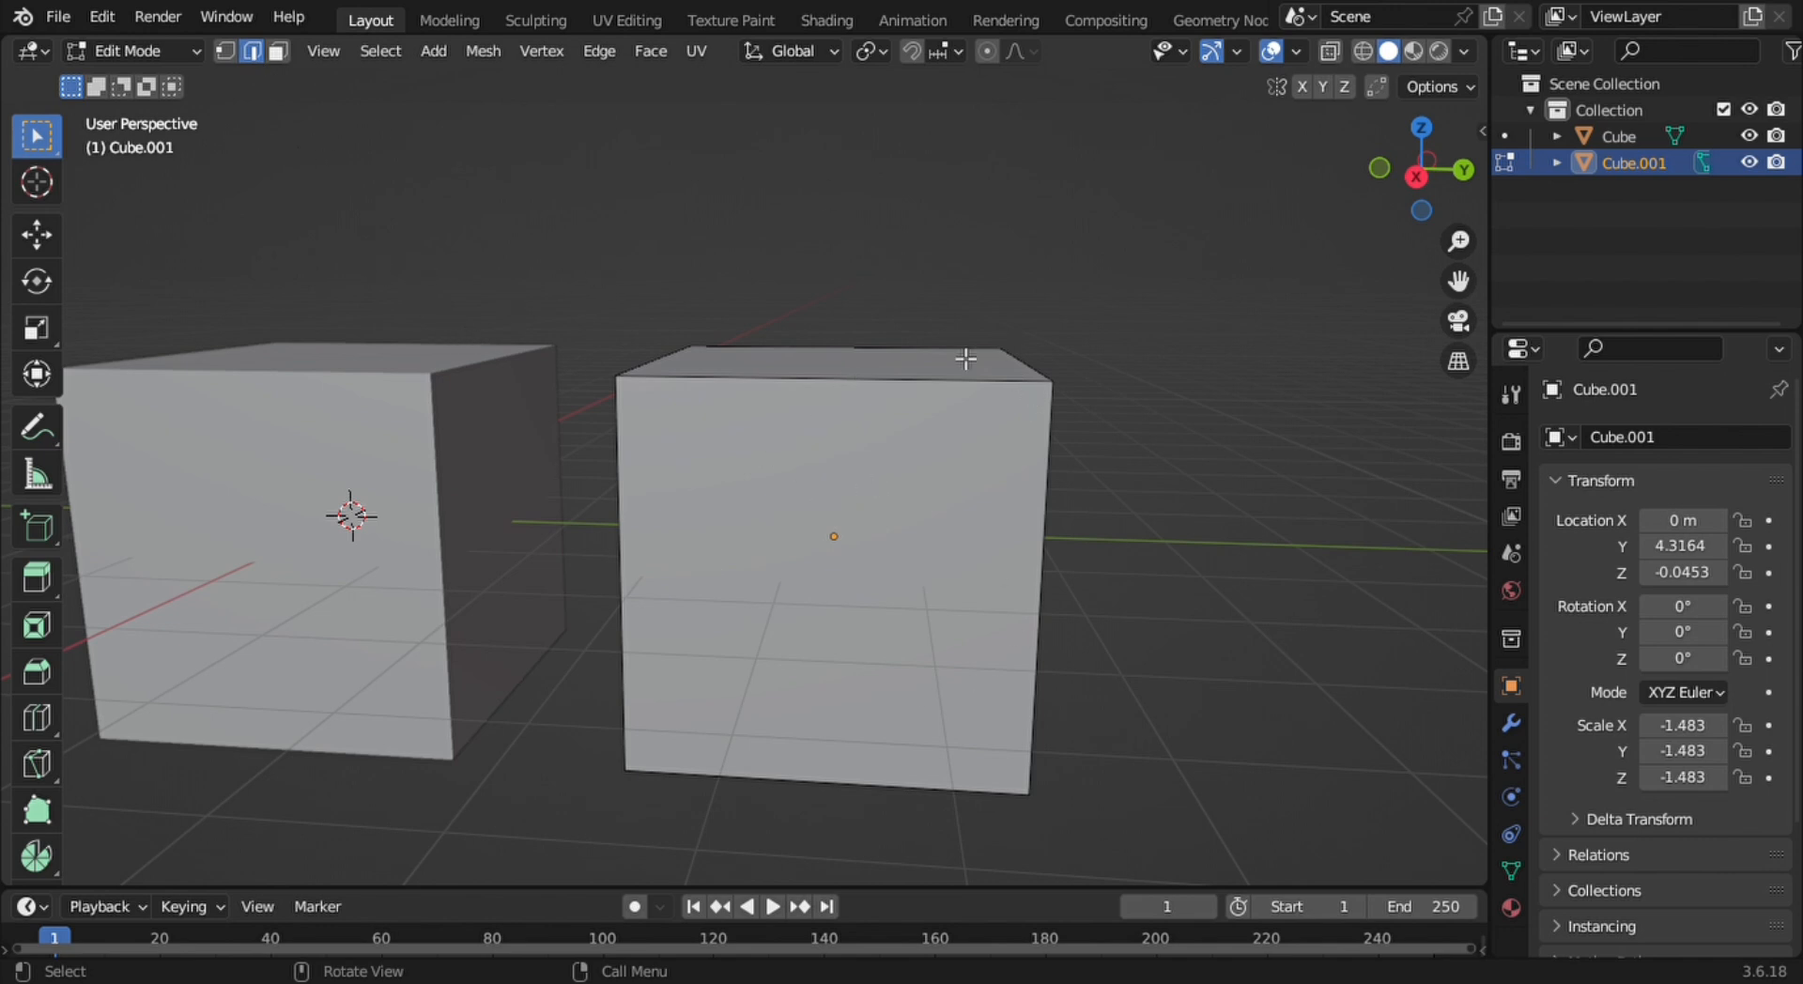
{"action": "middle_click_drag", "start_coordinate": [873, 380], "coordinate": [906, 425]}
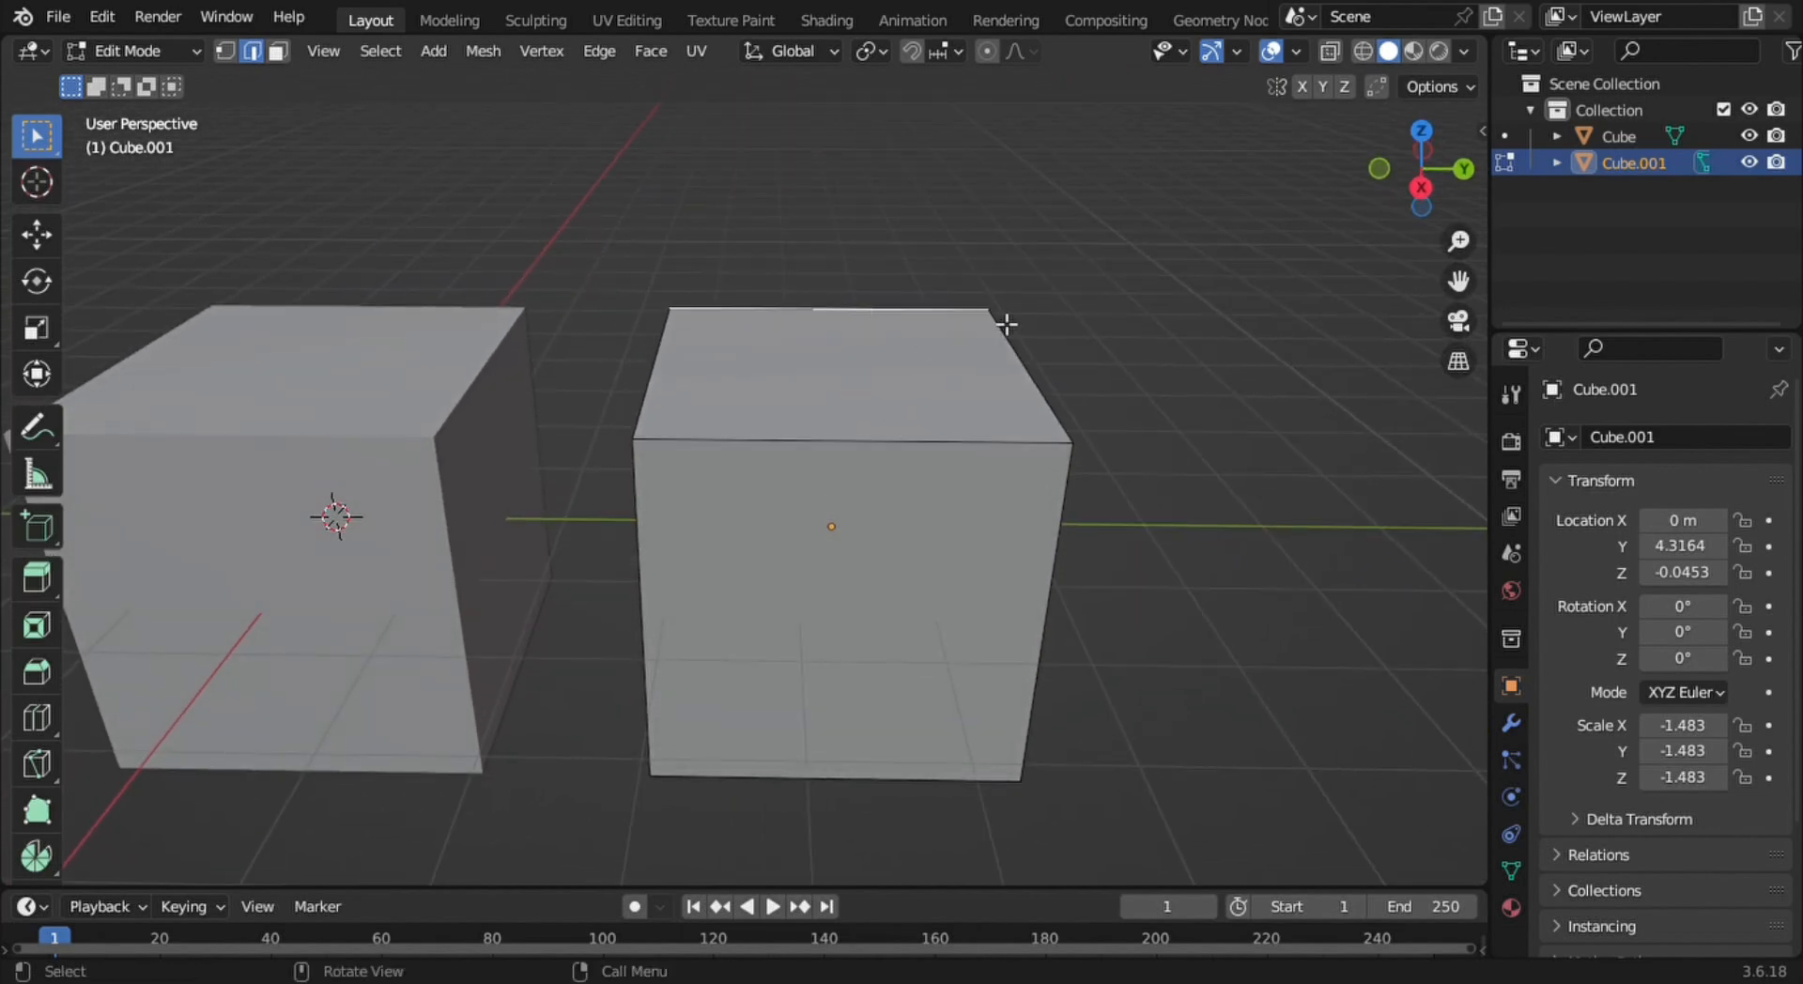
{"action": "middle_click_drag", "start_coordinate": [1002, 322], "coordinate": [783, 359]}
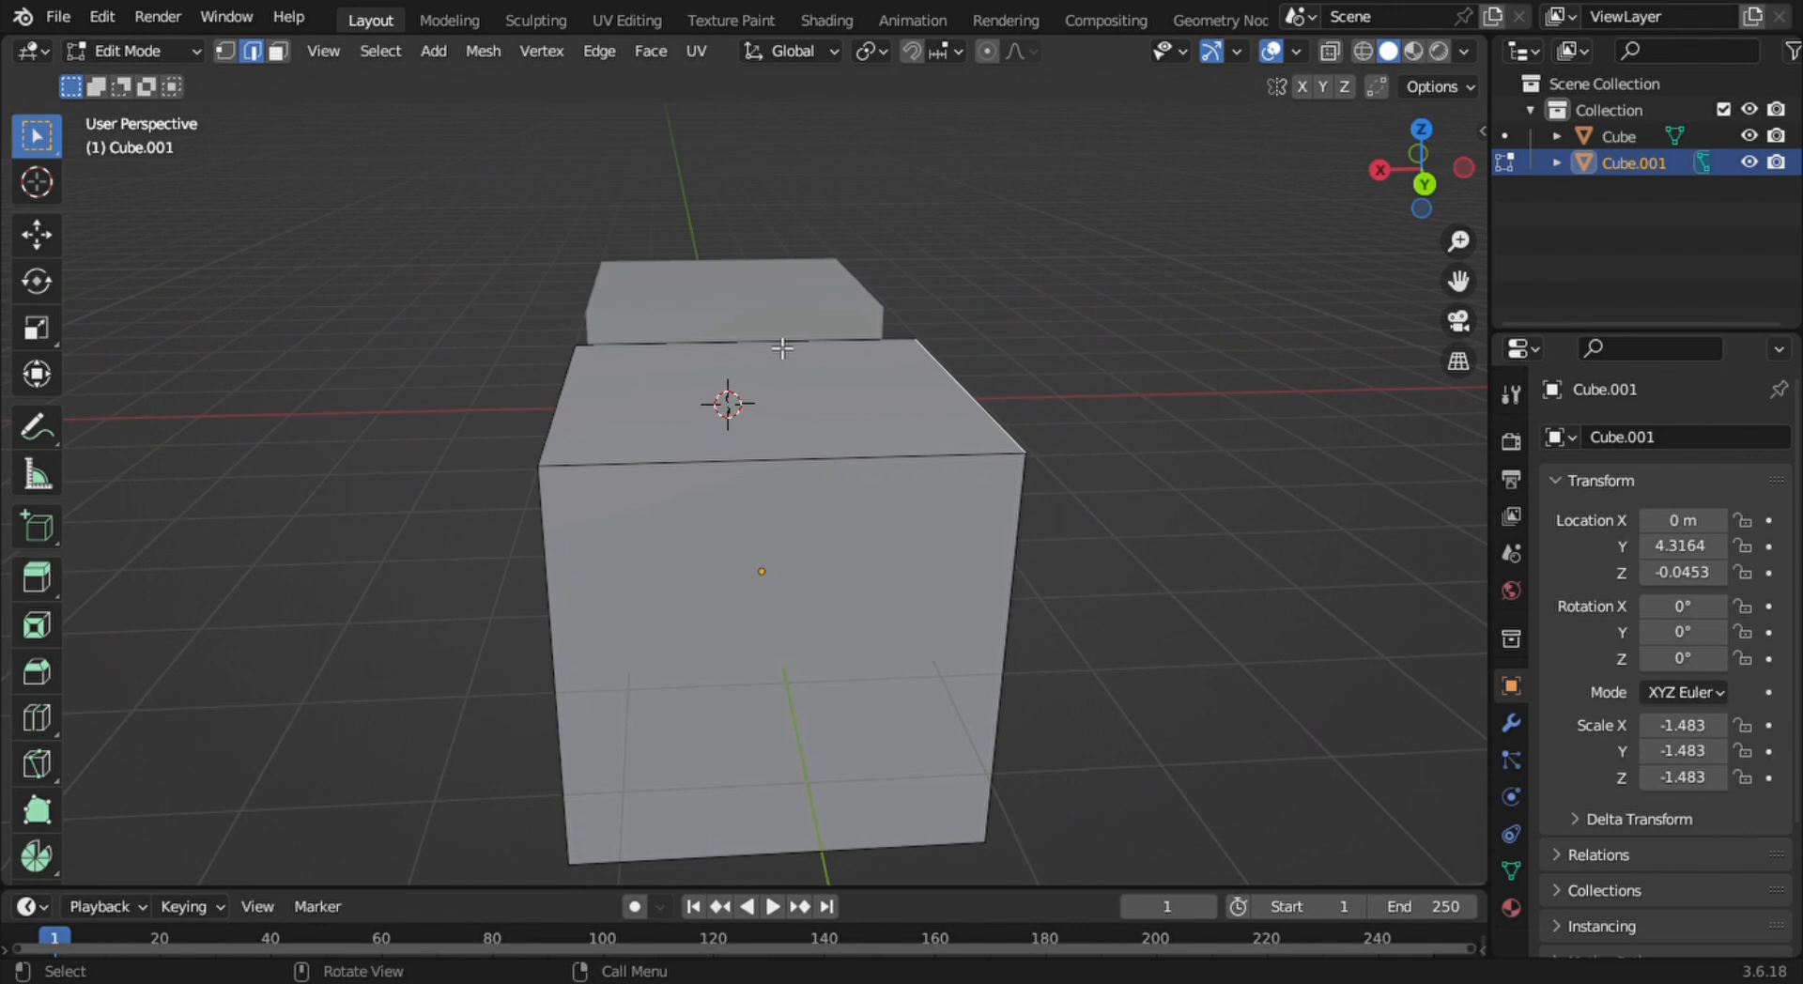
{"action": "left_click", "coordinate": [666, 461]}
{"action": "left_click", "coordinate": [574, 441]}
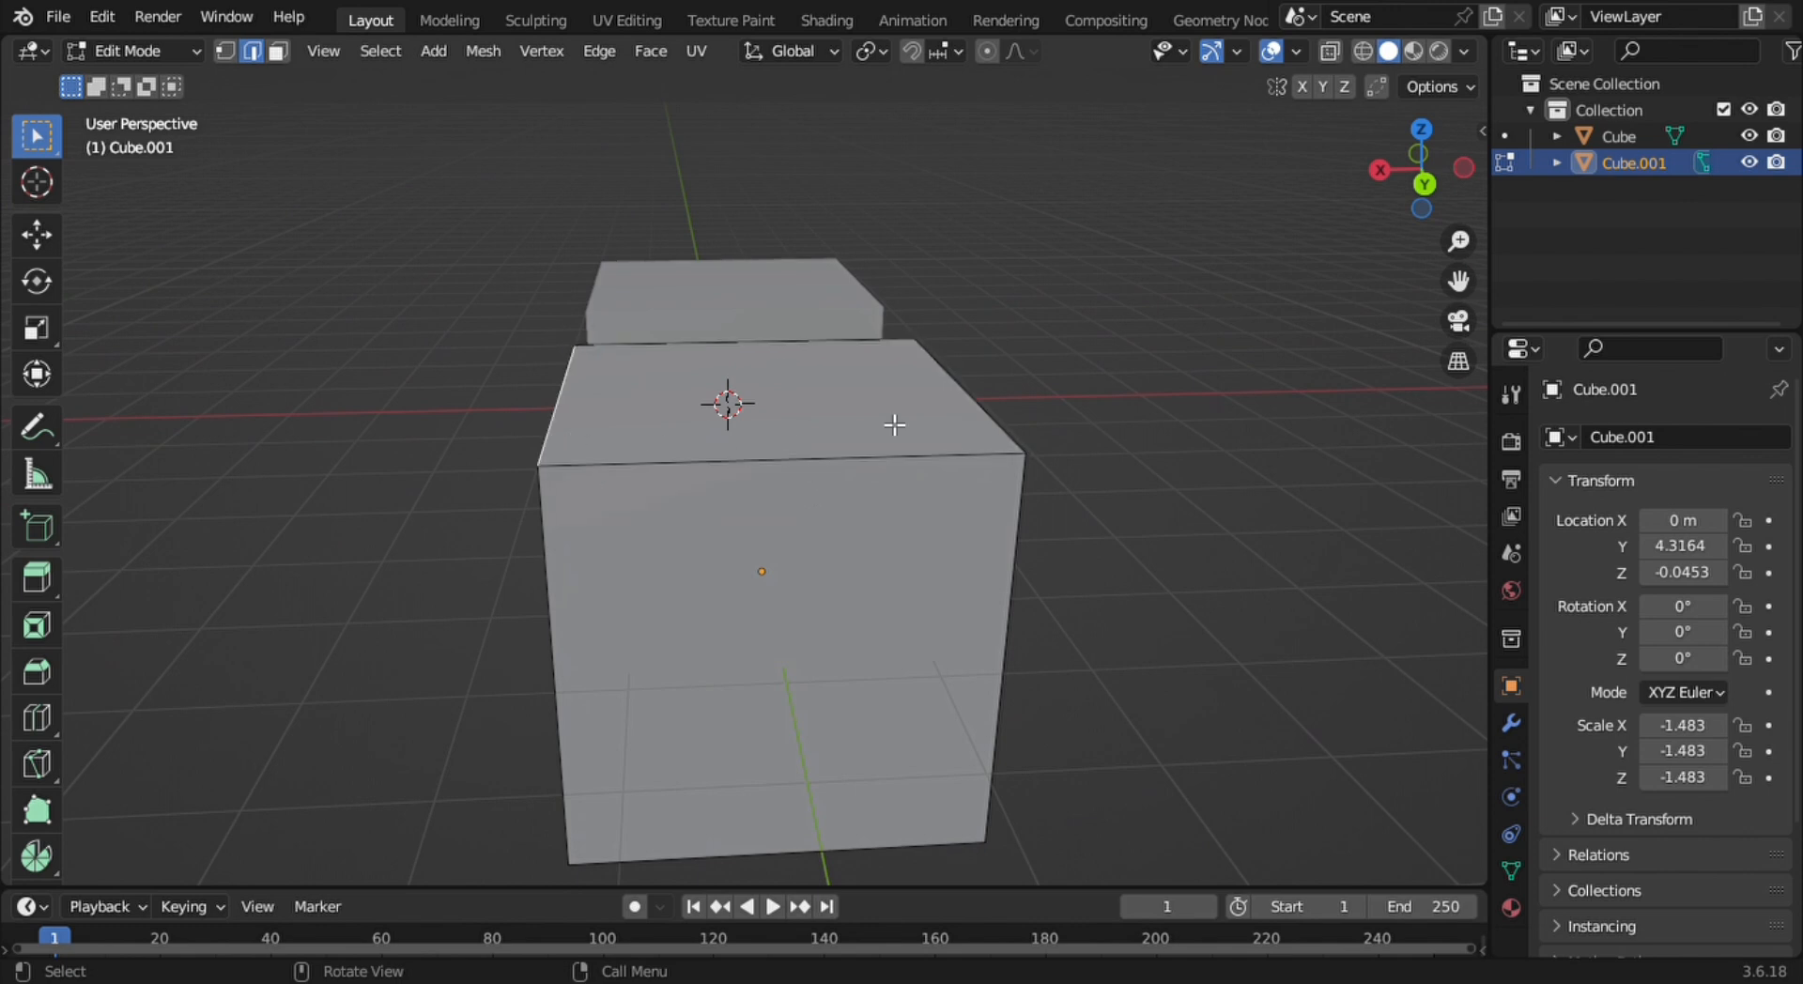
{"action": "left_click", "coordinate": [985, 404]}
{"action": "left_click", "coordinate": [850, 458]}
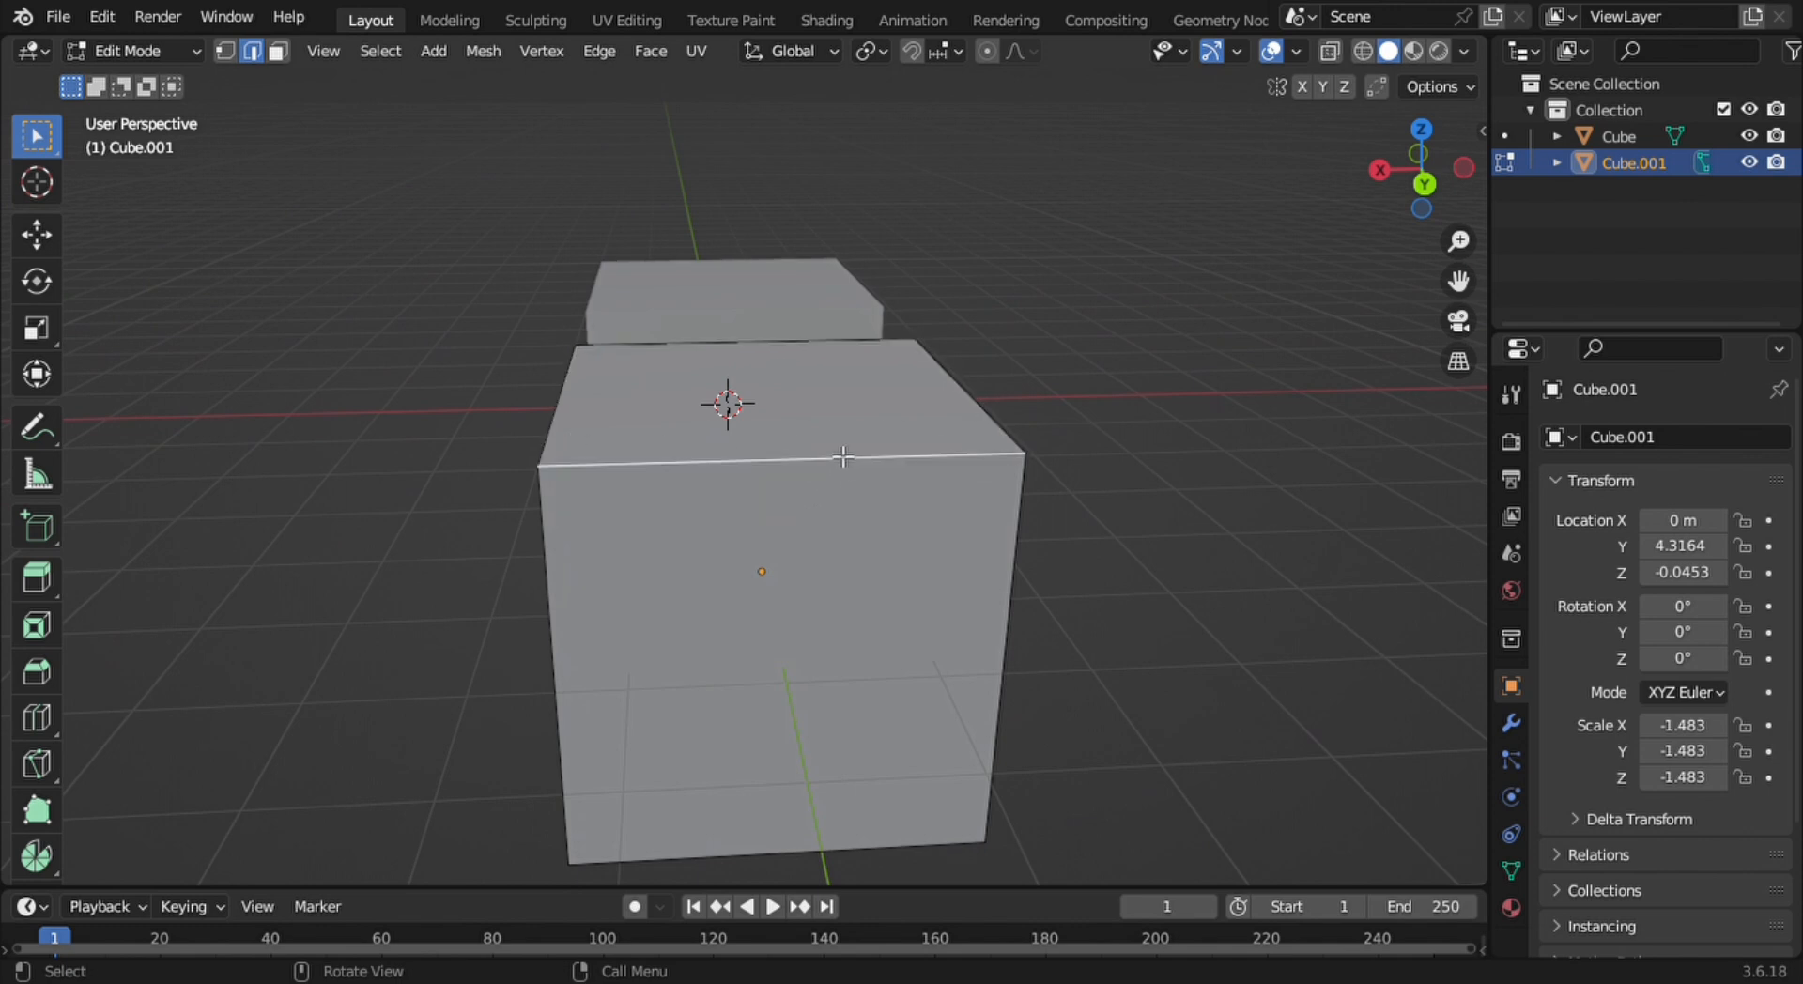
{"action": "left_click", "coordinate": [818, 356]}
{"action": "left_click", "coordinate": [847, 471]}
{"action": "left_click", "coordinate": [570, 415]}
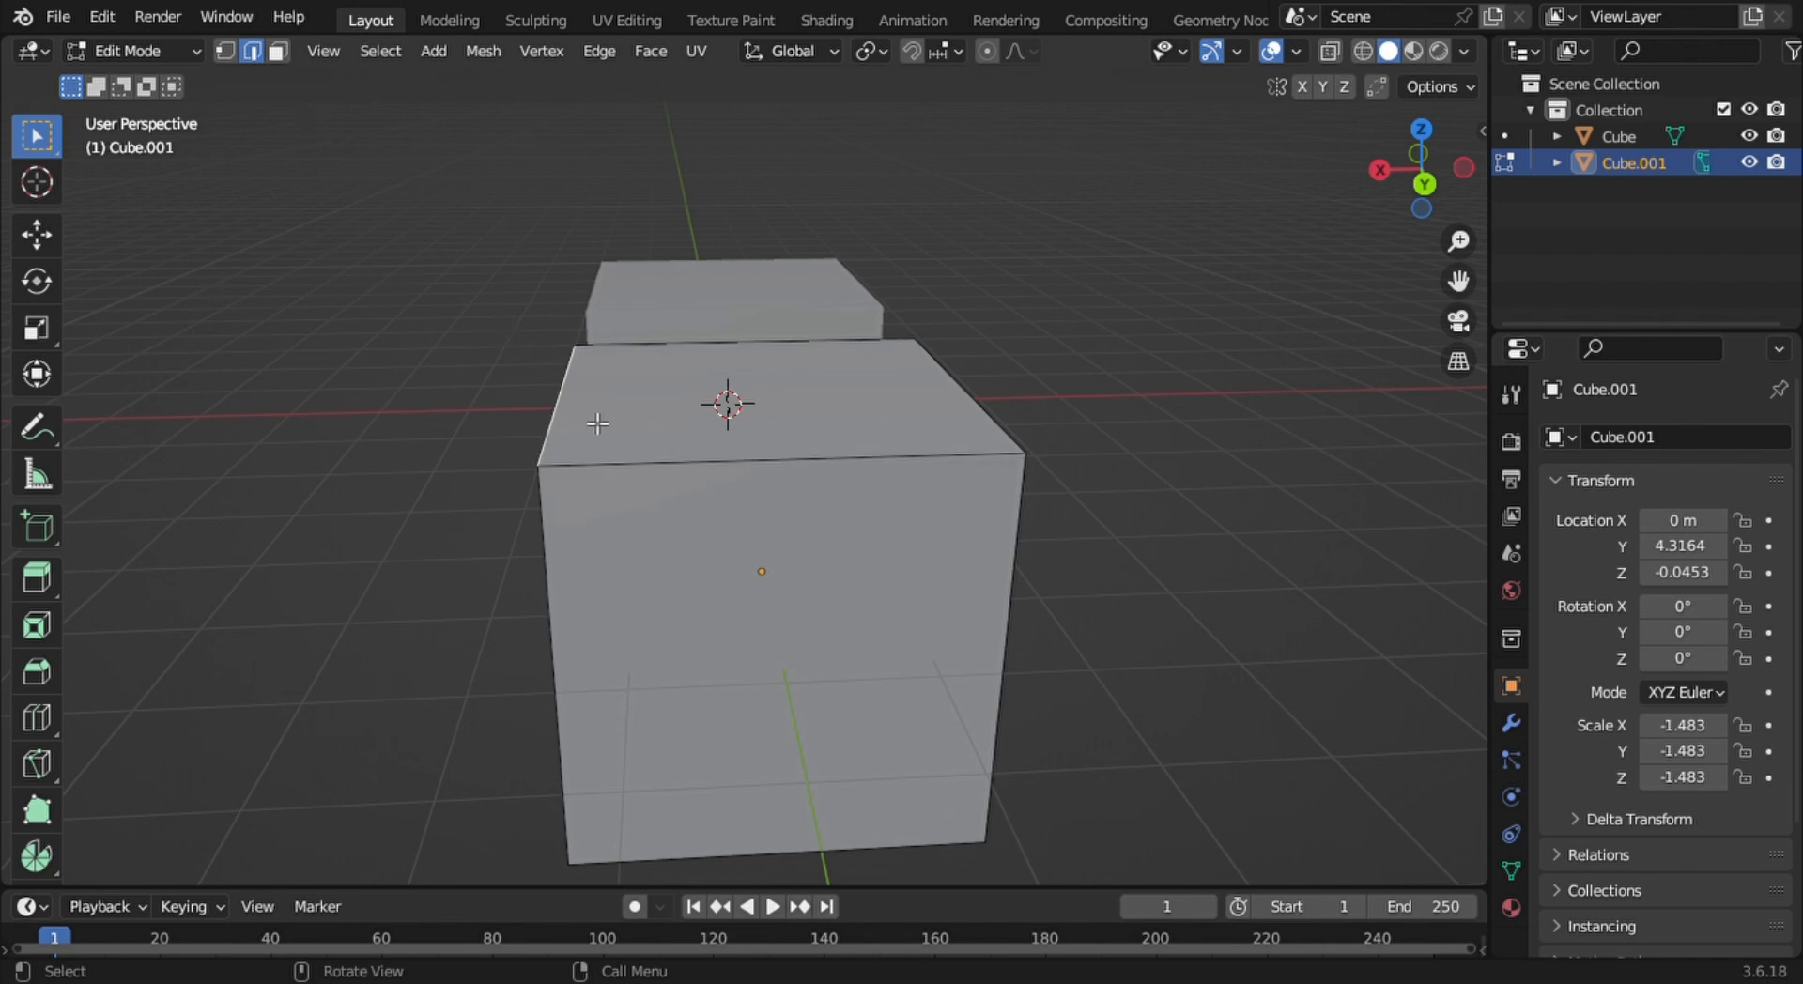
Switch to face select mode and select the duplicate cube's side and top faces in turn, ending on a side face
{"action": "key", "text": "3"}
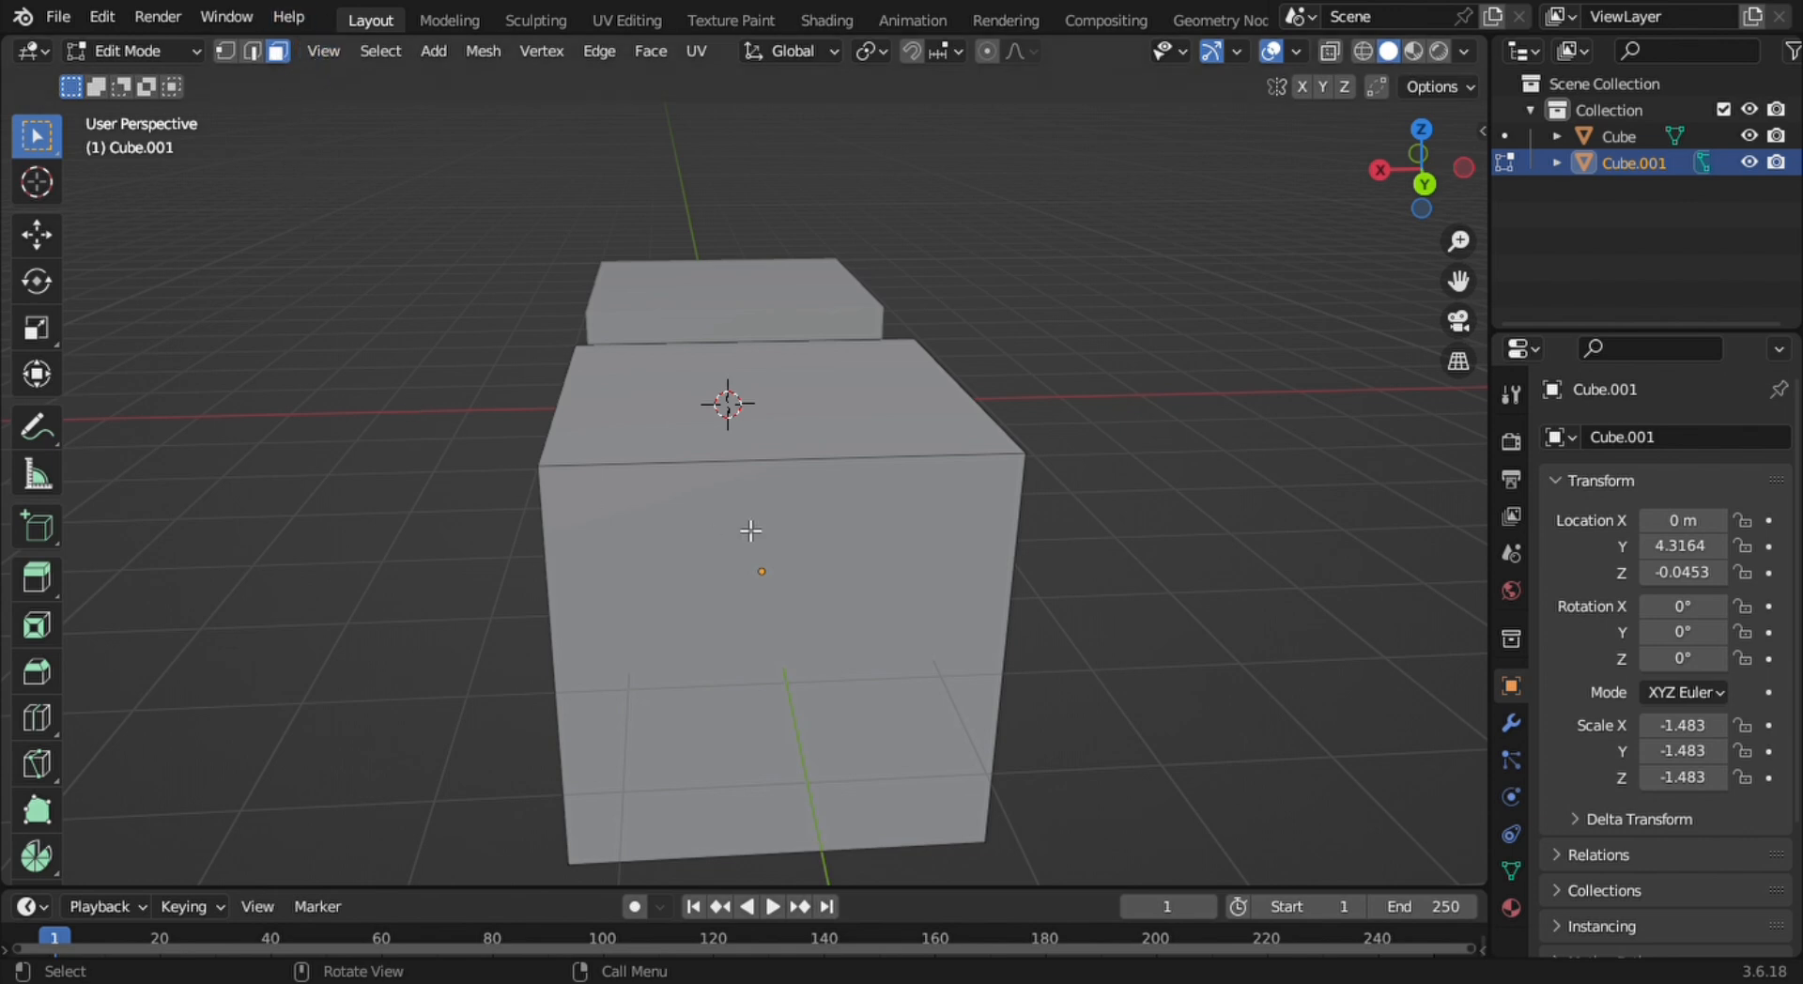
{"action": "middle_click_drag", "start_coordinate": [741, 701], "coordinate": [826, 483]}
{"action": "left_click", "coordinate": [777, 459]}
{"action": "left_click", "coordinate": [764, 440]}
{"action": "left_click", "coordinate": [829, 315]}
{"action": "middle_click_drag", "start_coordinate": [828, 316], "coordinate": [775, 430]}
{"action": "left_click", "coordinate": [636, 382]}
{"action": "left_click", "coordinate": [753, 378]}
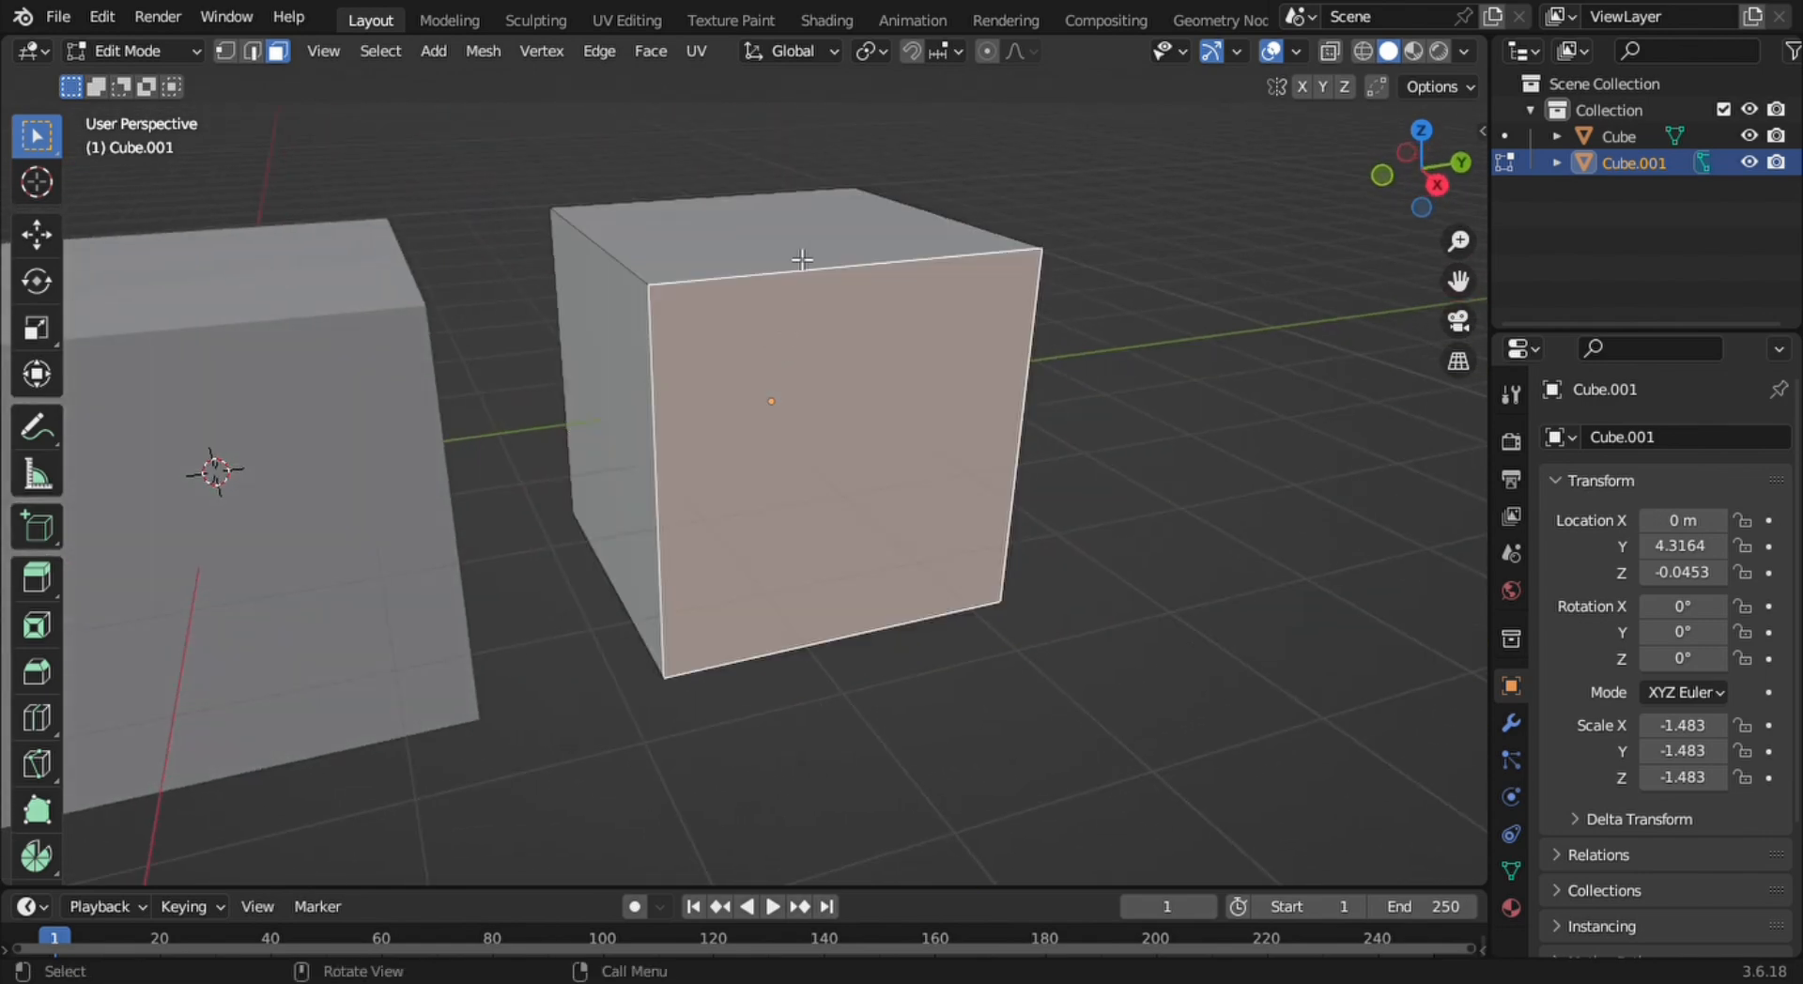
{"action": "left_click", "coordinate": [805, 262]}
{"action": "middle_click_drag", "start_coordinate": [965, 307], "coordinate": [857, 463]}
{"action": "left_click", "coordinate": [797, 432]}
{"action": "left_click", "coordinate": [815, 543]}
{"action": "left_click", "coordinate": [745, 340]}
Add one horizontal loop cut around the duplicate cube, placed near its mid-height
{"action": "middle_click_drag", "start_coordinate": [728, 366], "coordinate": [832, 317], "text": "shift"}
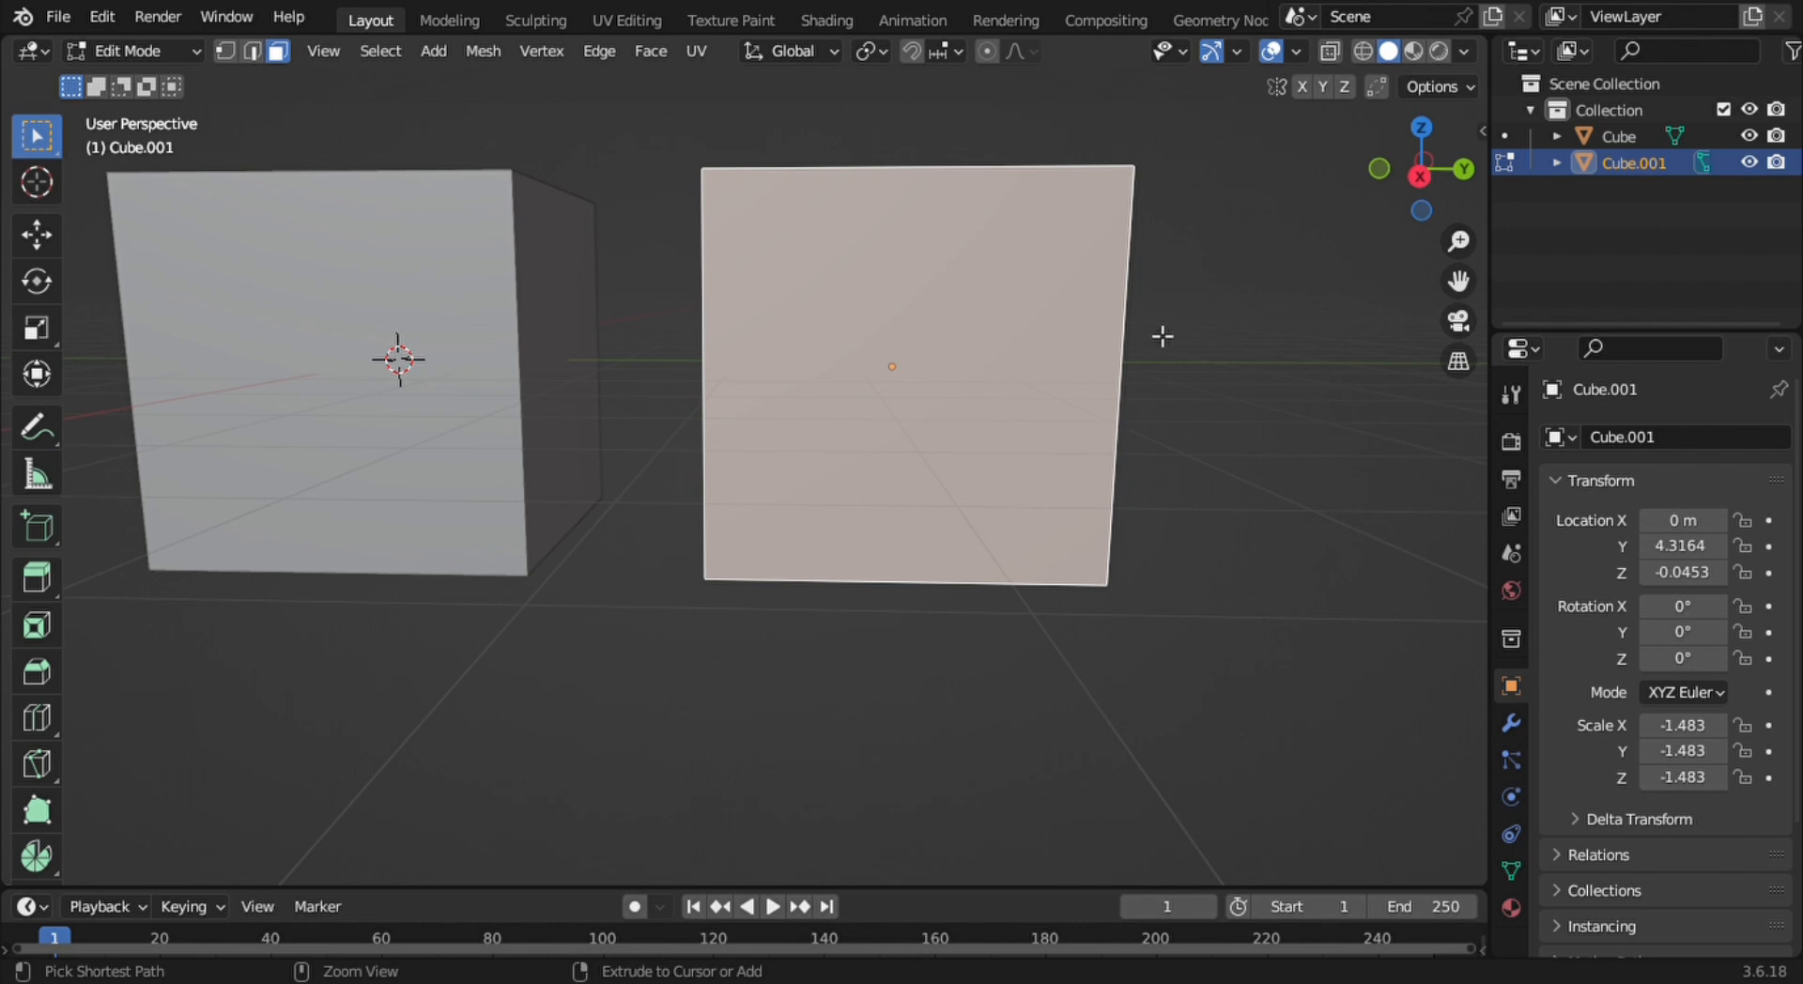
{"action": "key", "text": "ctrl+r"}
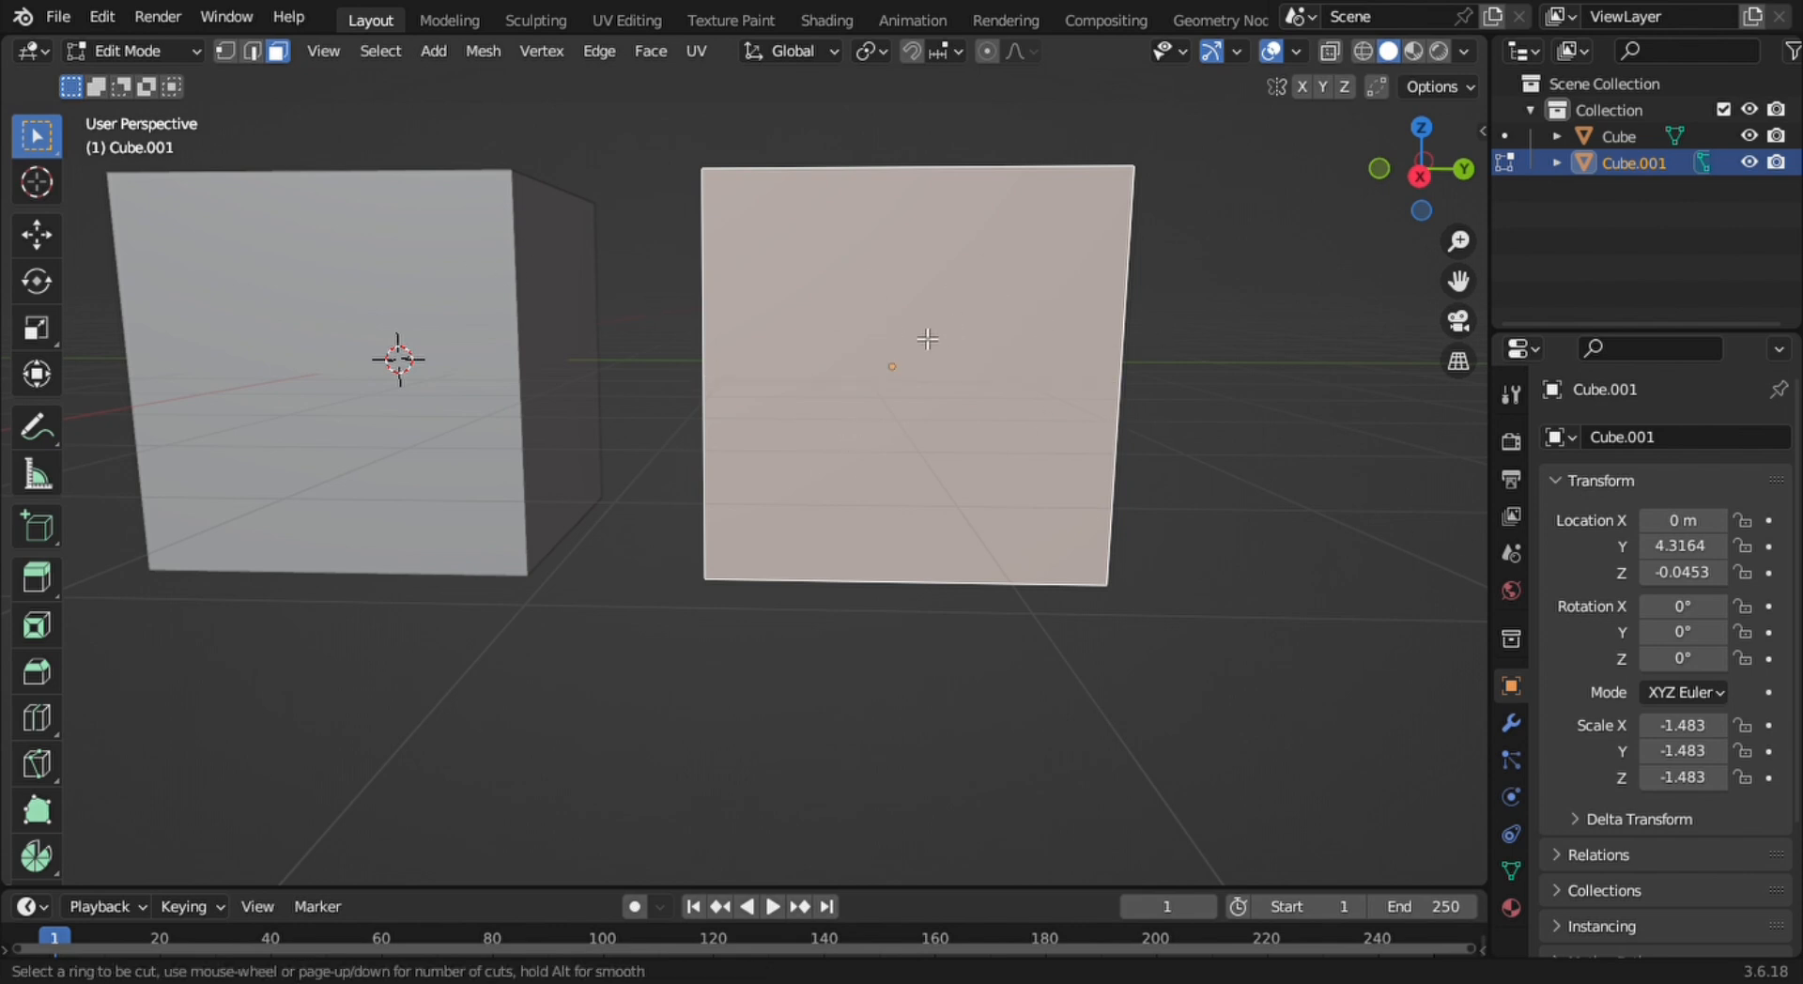
{"action": "left_click", "coordinate": [756, 340]}
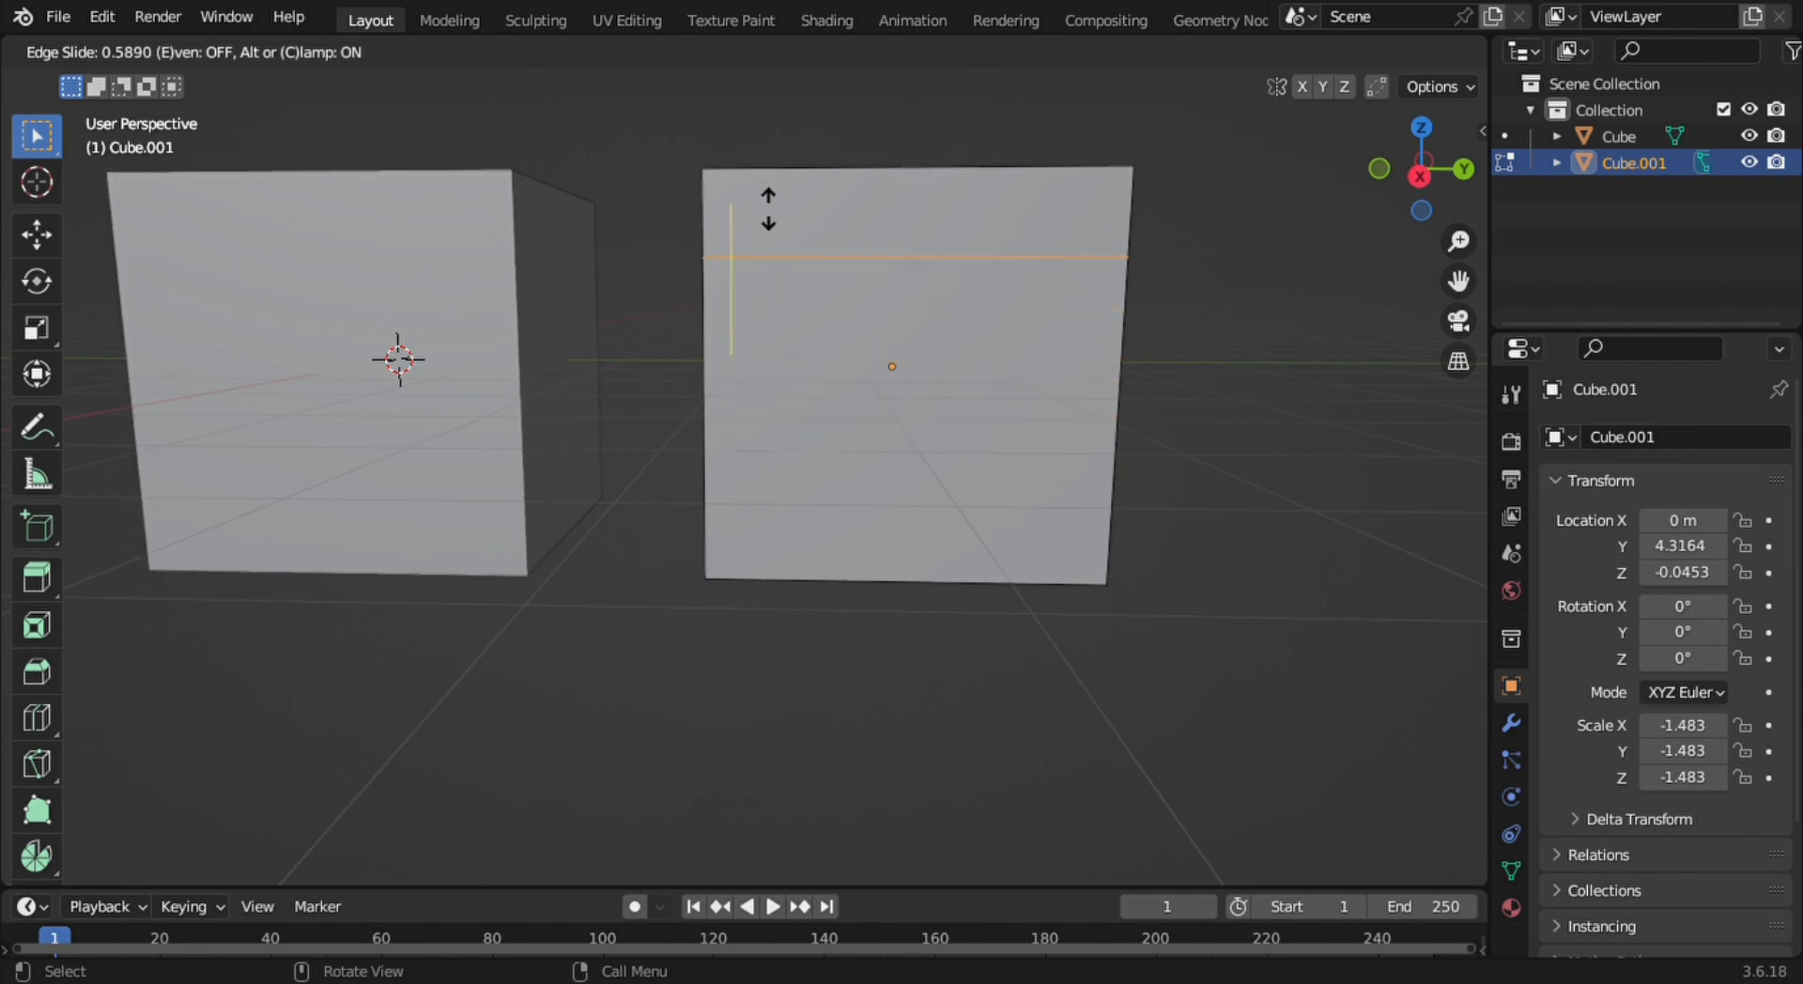
{"action": "left_click", "coordinate": [790, 316]}
{"action": "middle_click_drag", "start_coordinate": [1046, 394], "coordinate": [921, 398]}
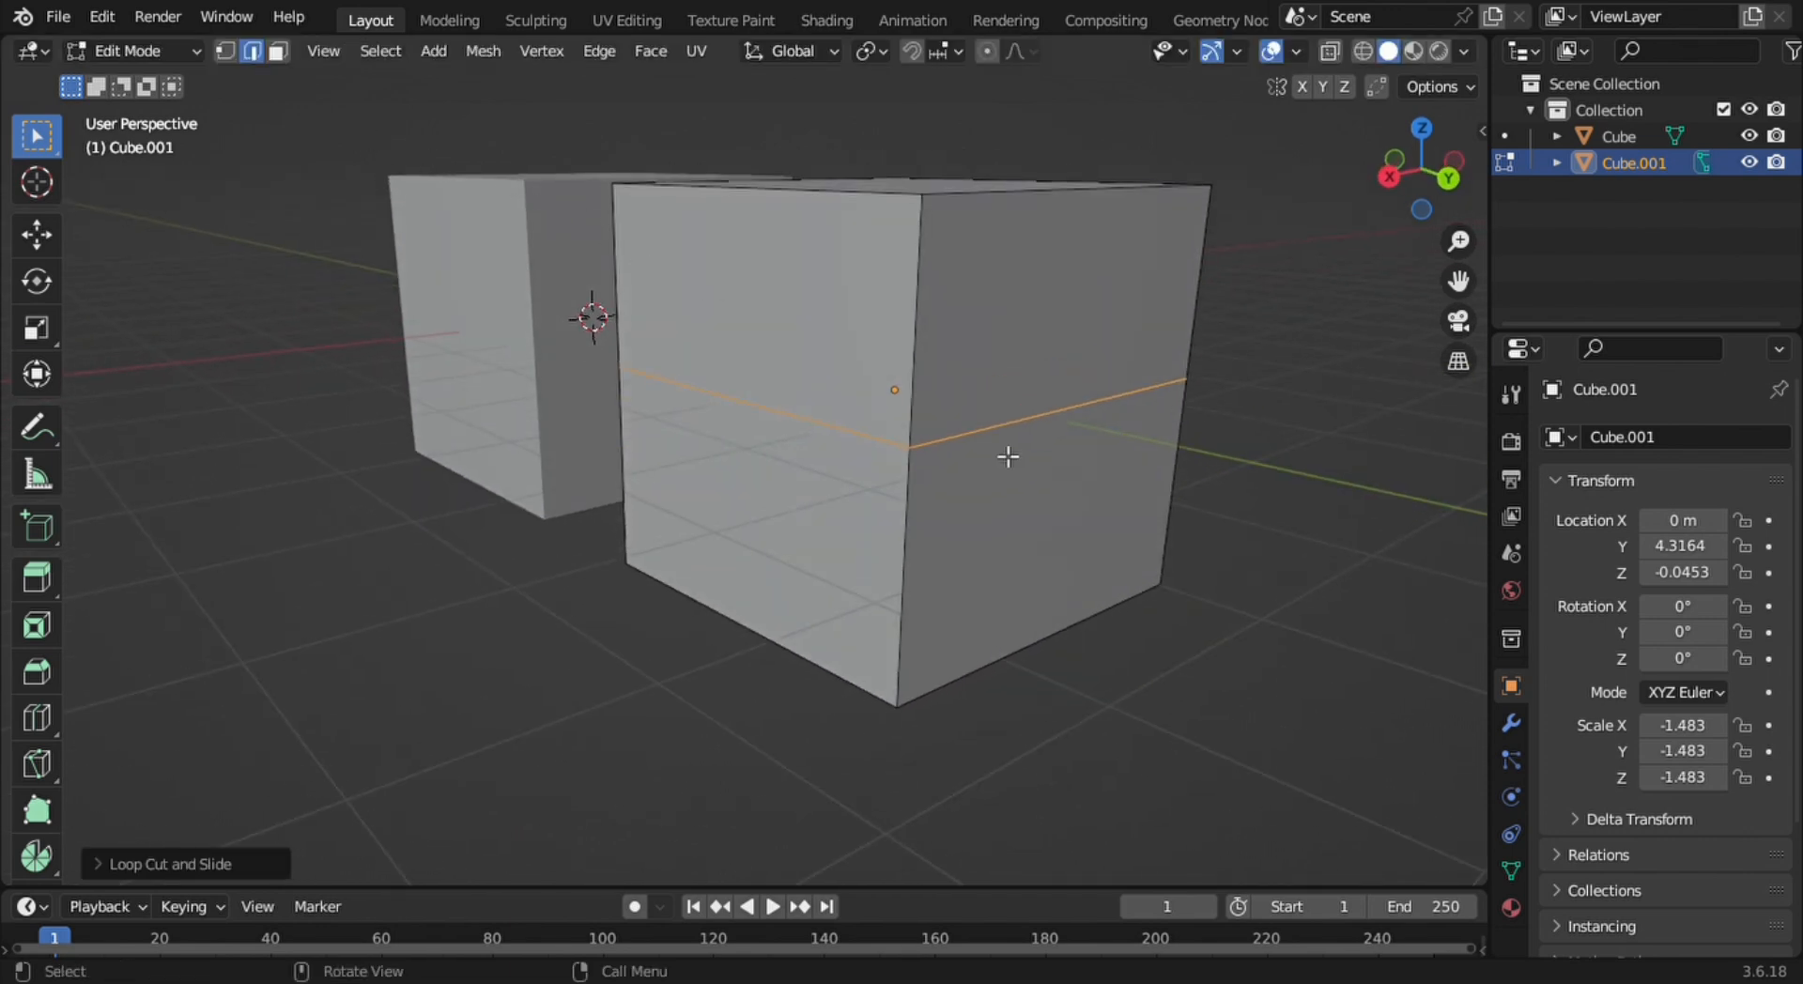
{"action": "middle_click_drag", "start_coordinate": [1024, 599], "coordinate": [986, 475]}
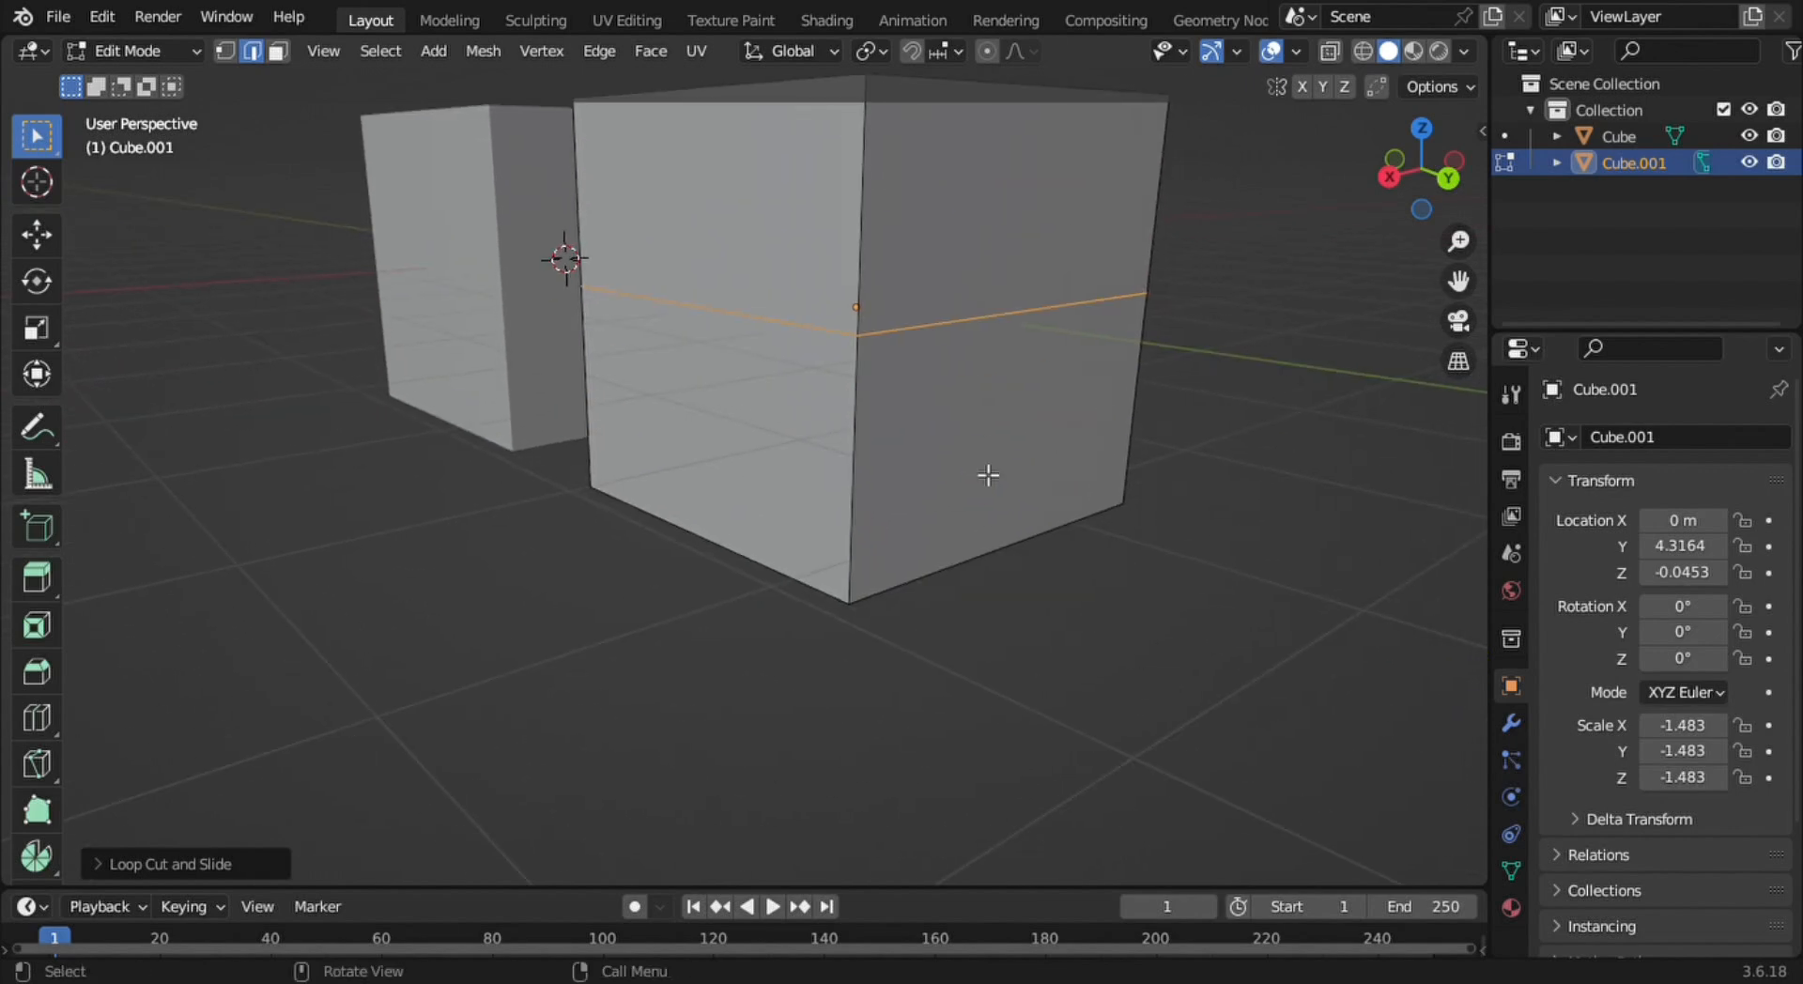
{"action": "middle_click_drag", "start_coordinate": [738, 505], "coordinate": [845, 573]}
{"action": "mouse_move", "coordinate": [910, 438]}
{"action": "middle_mouse_down", "text": "shift"}
{"action": "mouse_move", "coordinate": [849, 471]}
{"action": "mouse_move", "coordinate": [917, 466]}
{"action": "middle_mouse_up", "text": "shift"}
{"action": "scroll", "coordinate": [873, 526], "scroll_direction": "down", "scroll_amount": 3}
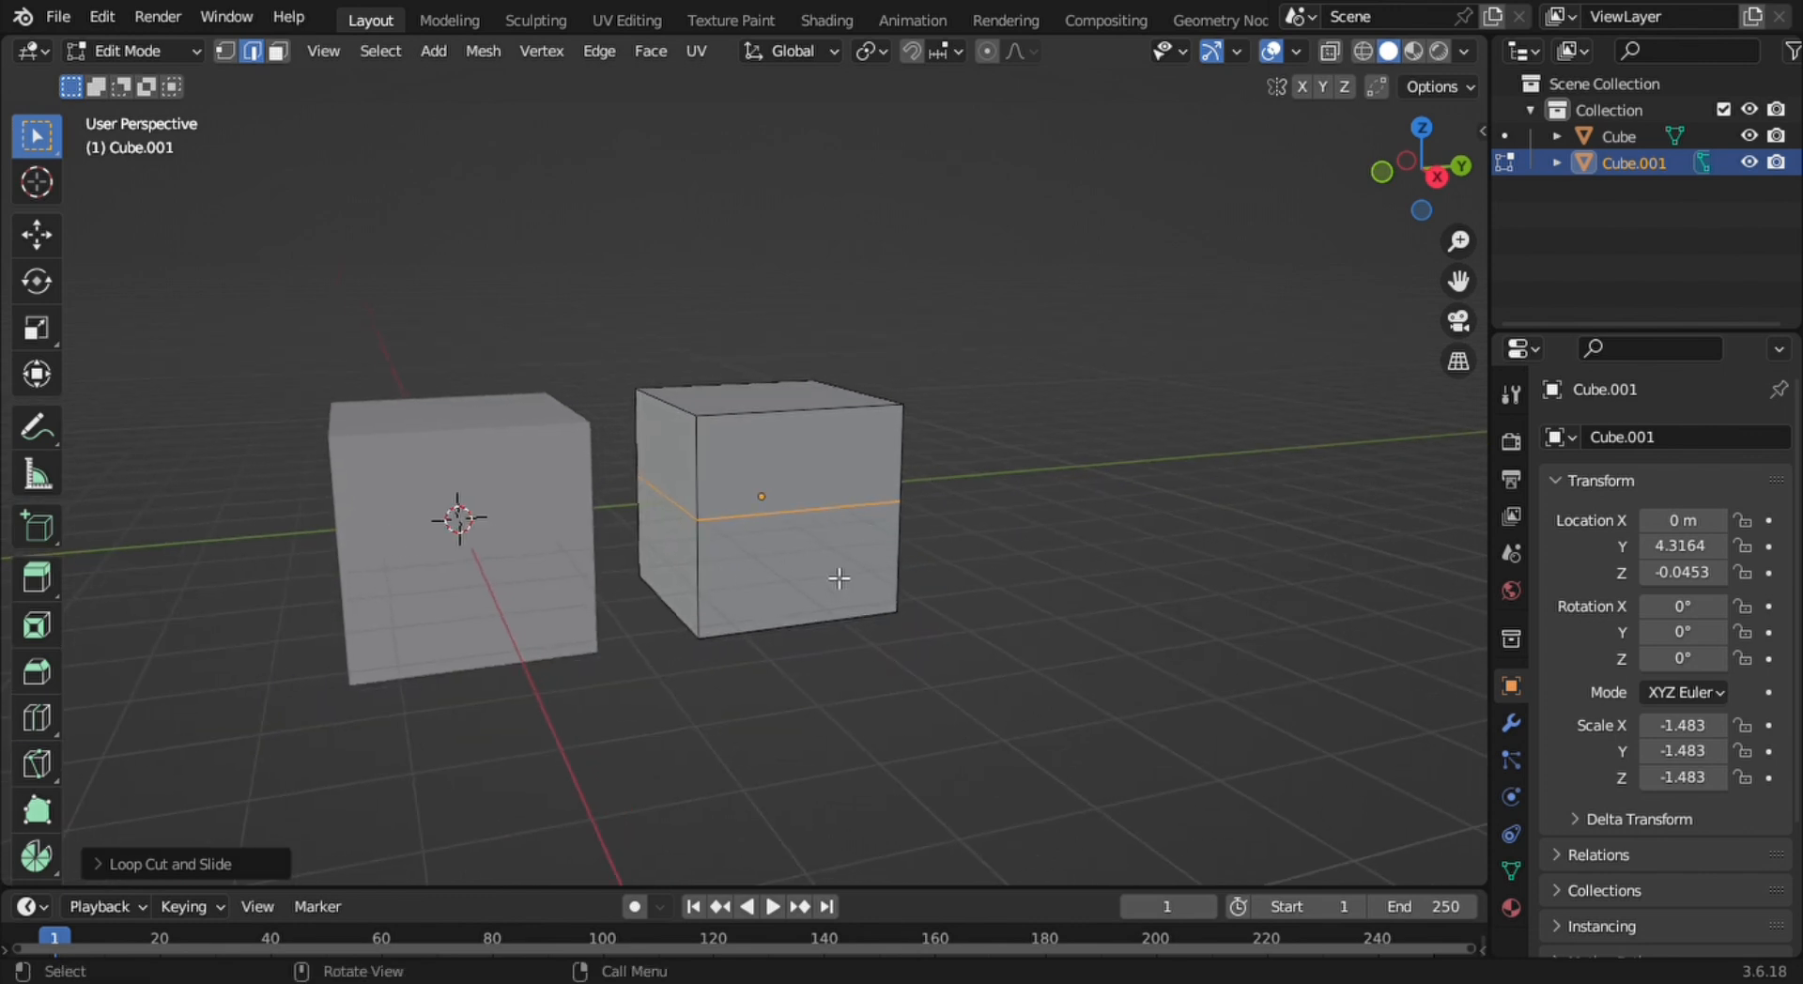
In face select mode, inset the duplicate cube's top face to a centred square about half its width
{"action": "mouse_move", "coordinate": [805, 461]}
{"action": "middle_mouse_down"}
{"action": "mouse_move", "coordinate": [865, 455]}
{"action": "mouse_move", "coordinate": [796, 453]}
{"action": "middle_mouse_up"}
{"action": "left_click", "coordinate": [280, 52]}
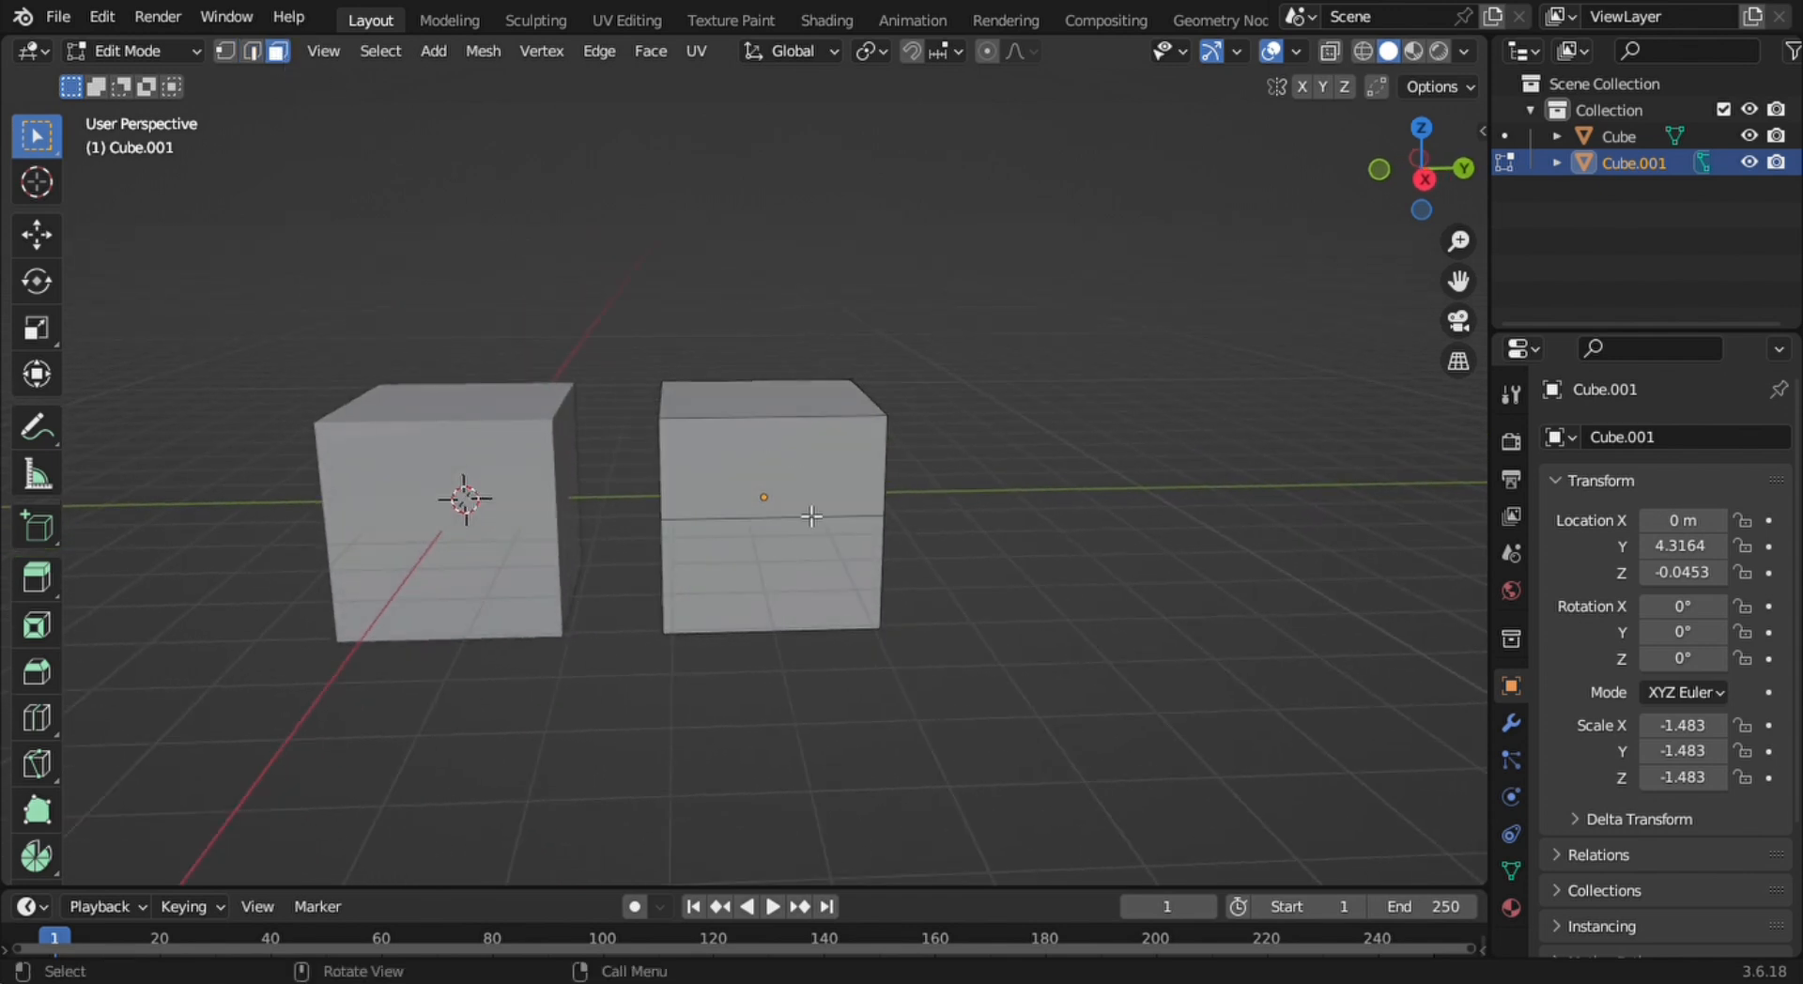
{"action": "middle_click_drag", "start_coordinate": [818, 390], "coordinate": [776, 422]}
{"action": "left_click", "coordinate": [780, 420]}
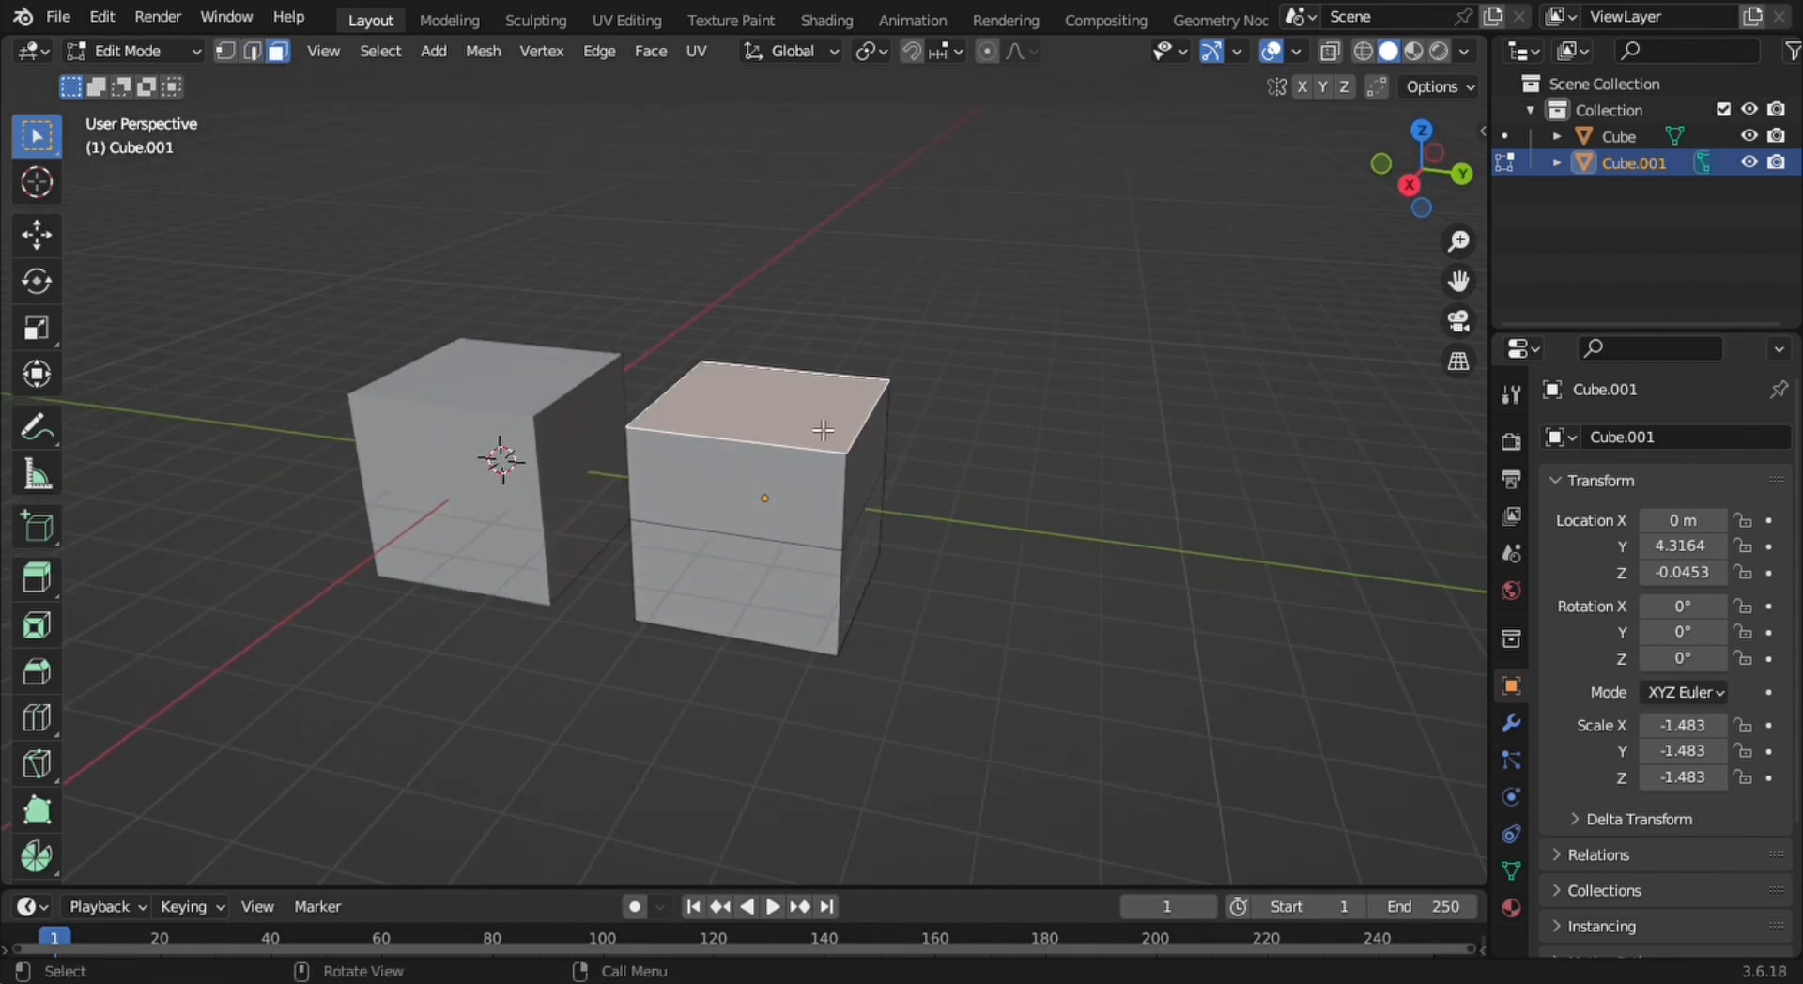
{"action": "scroll", "coordinate": [825, 430], "scroll_direction": "up", "scroll_amount": 5}
{"action": "middle_click_drag", "start_coordinate": [879, 302], "coordinate": [794, 475], "text": "shift"}
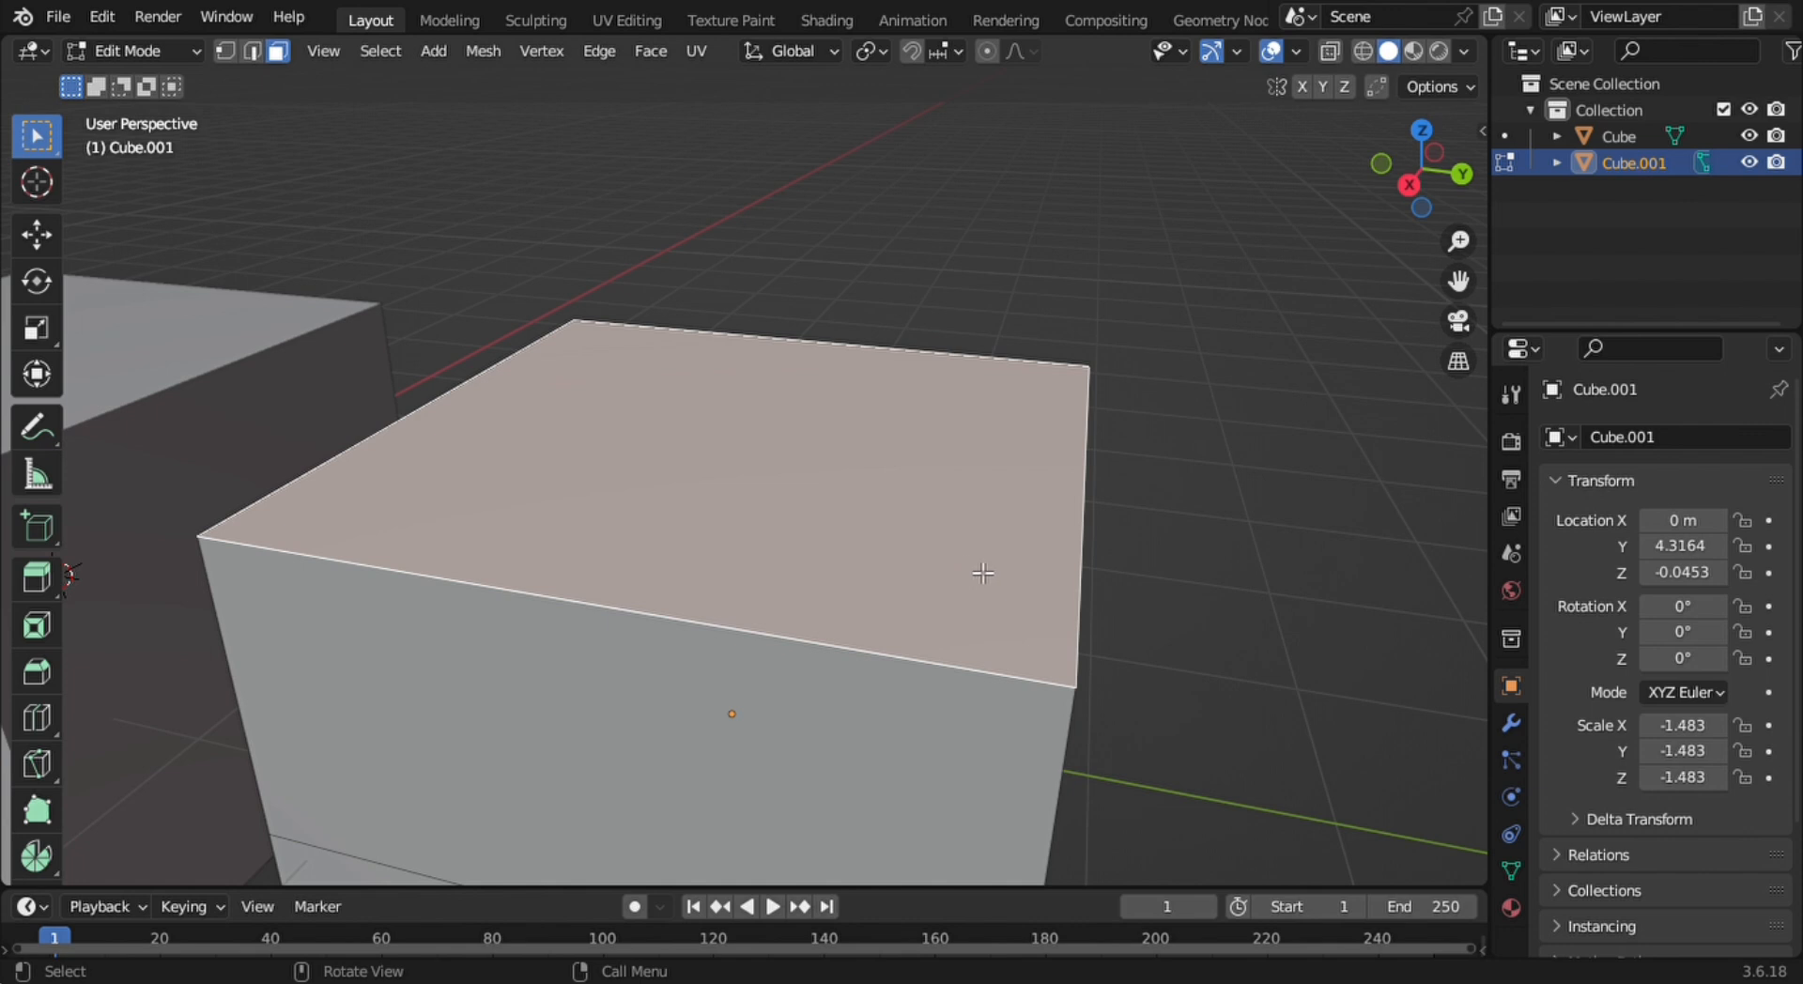
{"action": "key", "text": "i"}
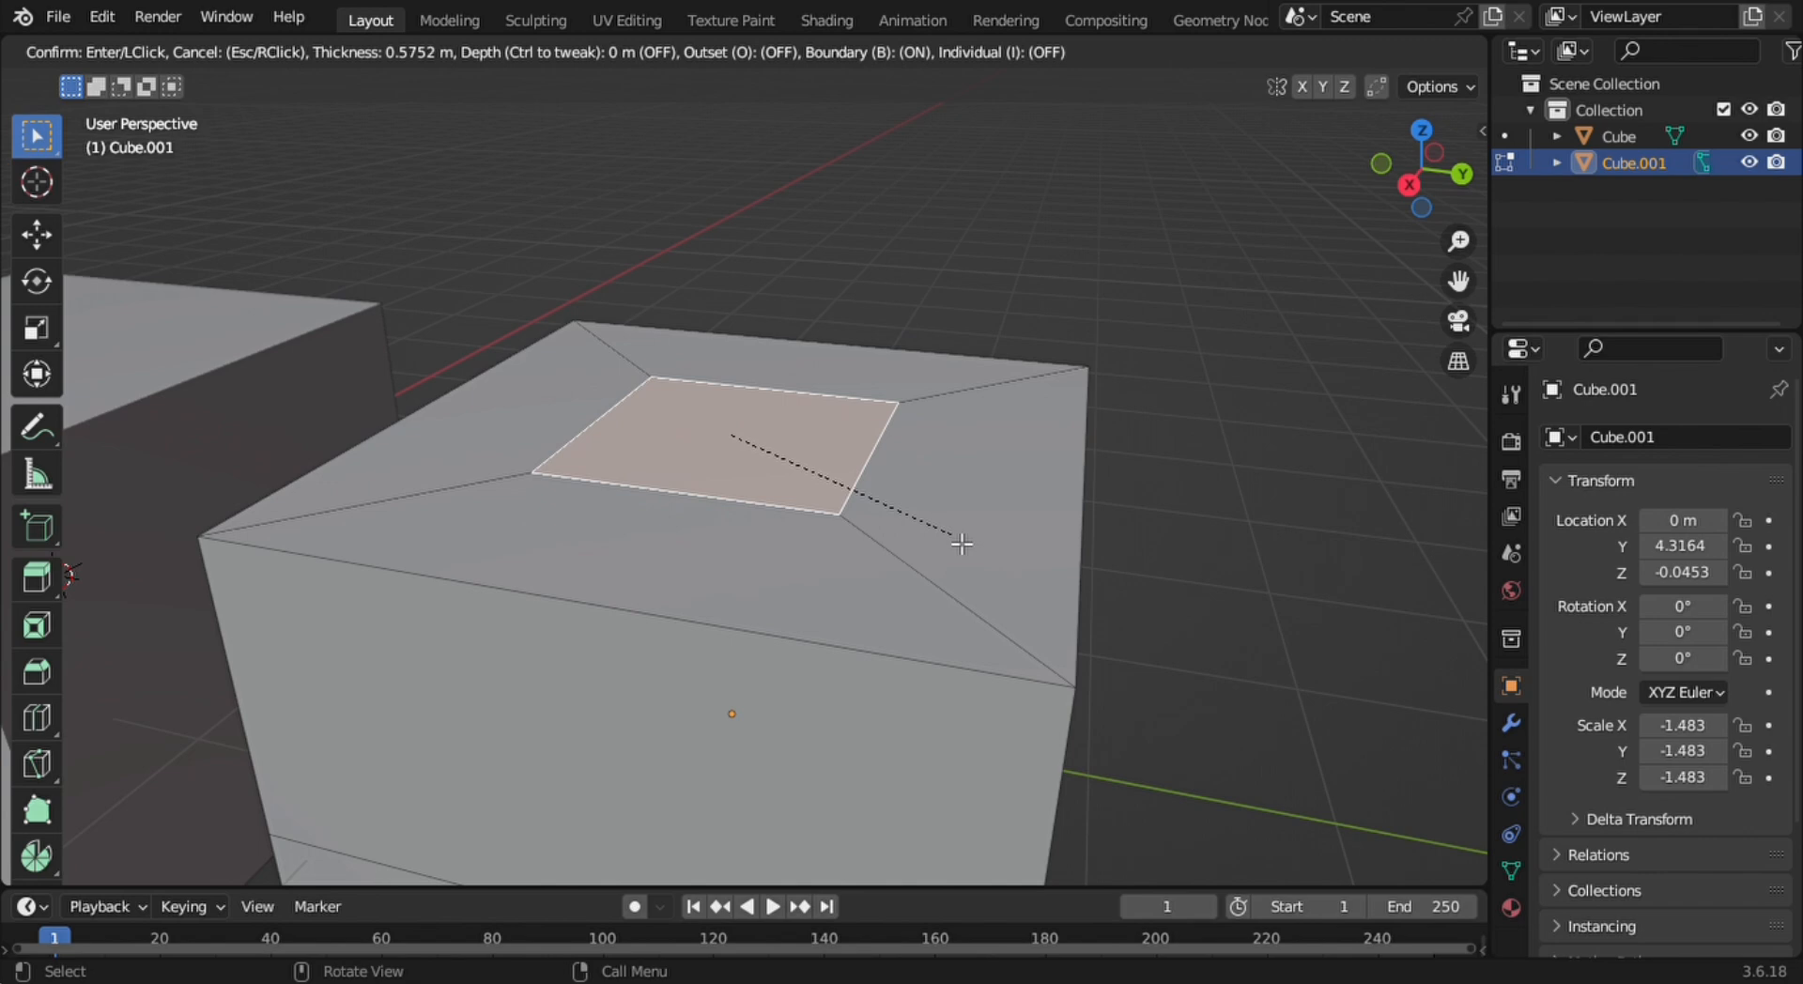
{"action": "left_click", "coordinate": [991, 550]}
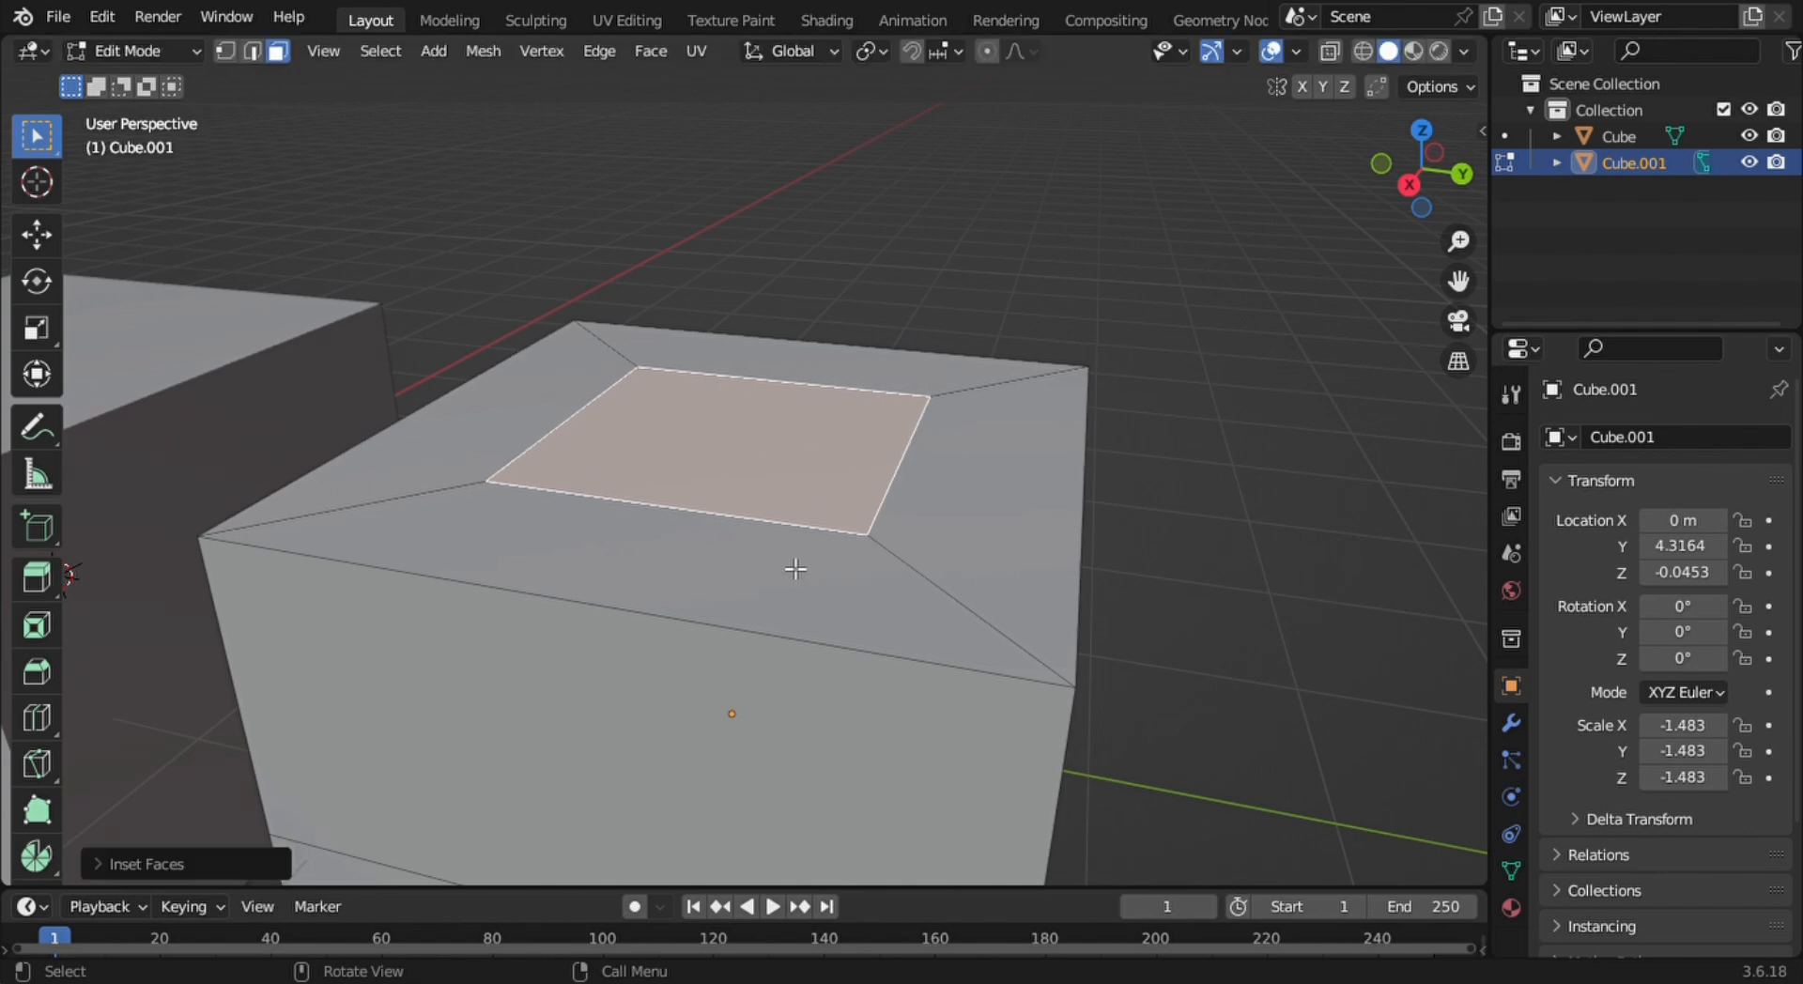
{"action": "middle_click_drag", "start_coordinate": [796, 569], "coordinate": [590, 545]}
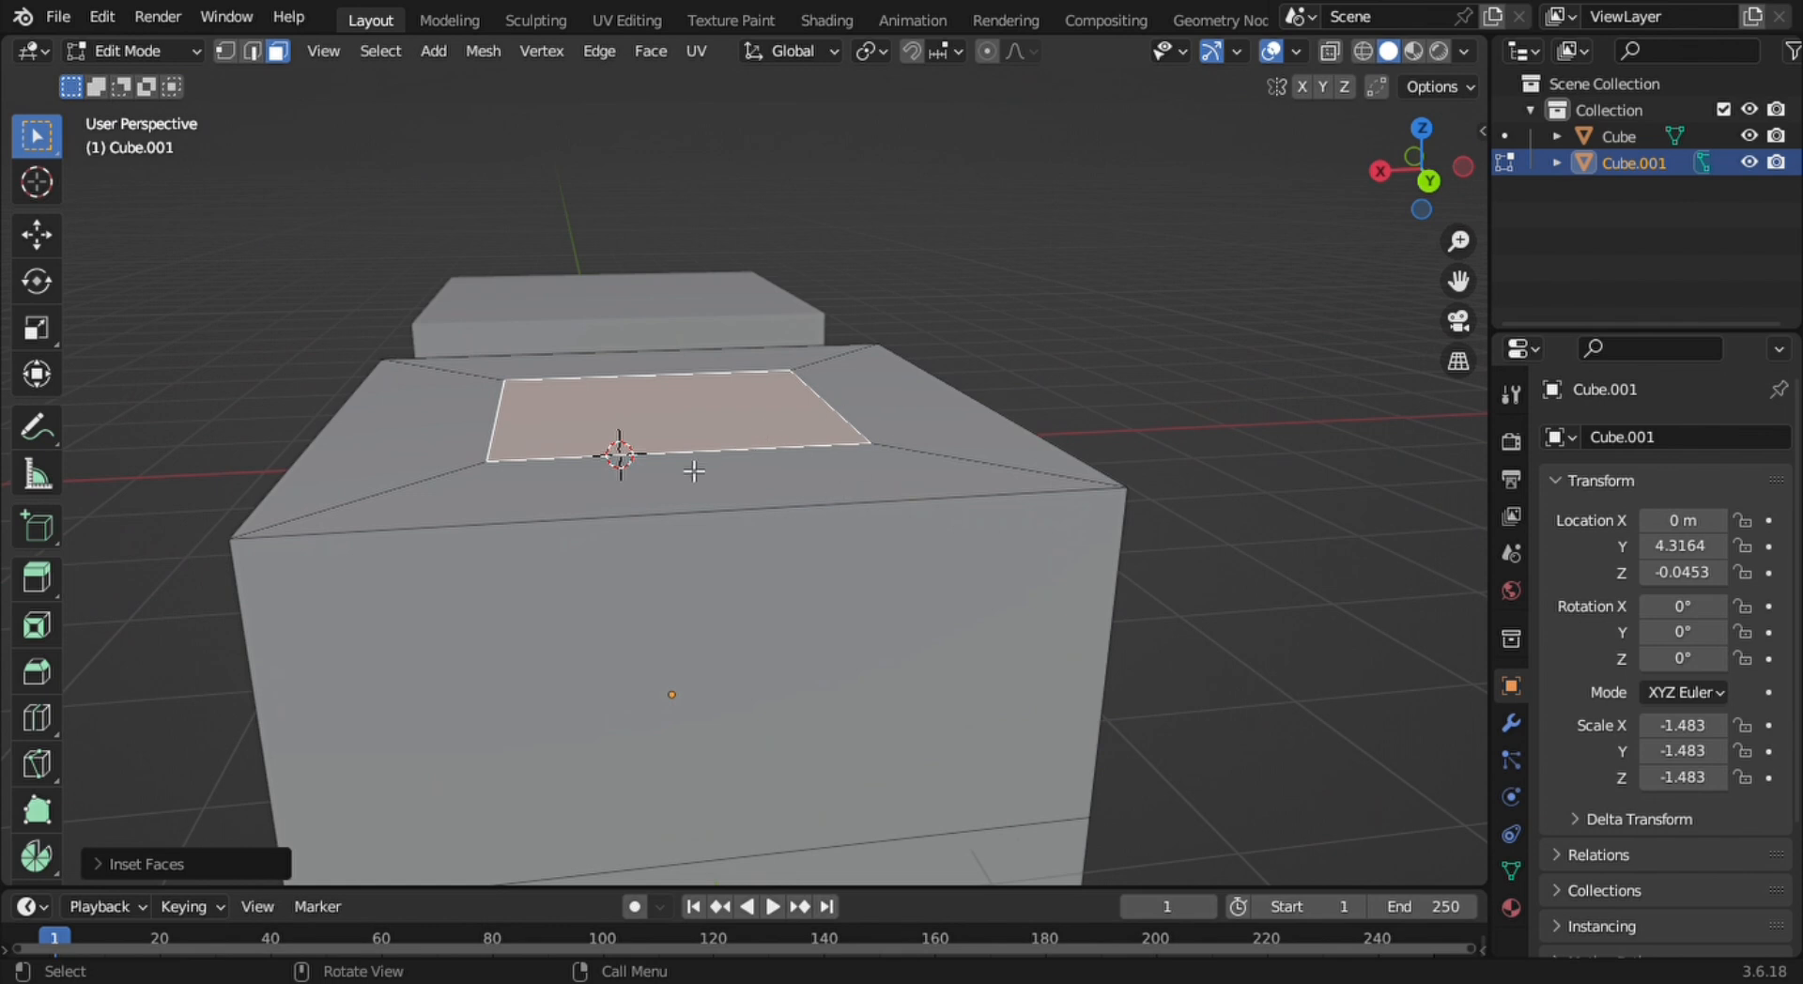
{"action": "middle_click_drag", "start_coordinate": [787, 543], "coordinate": [820, 514]}
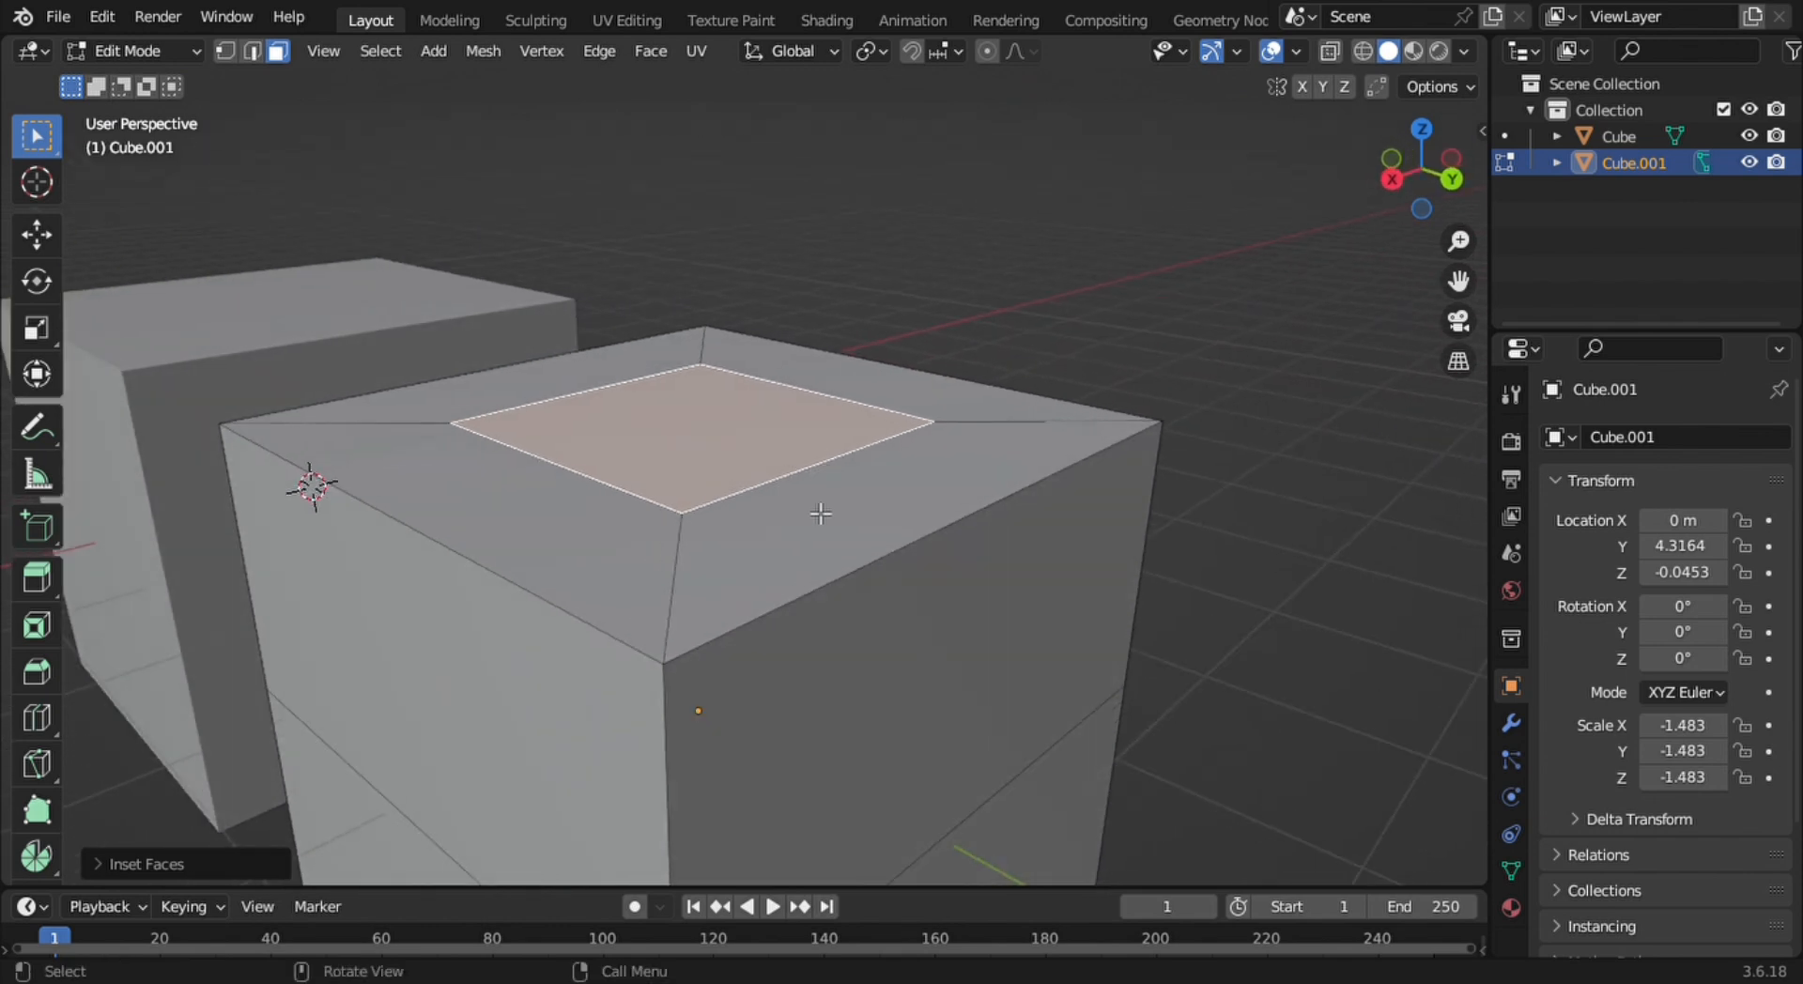
Extrude the inset top face upward to form a smaller raised block on the duplicate cube
{"action": "key", "text": "e"}
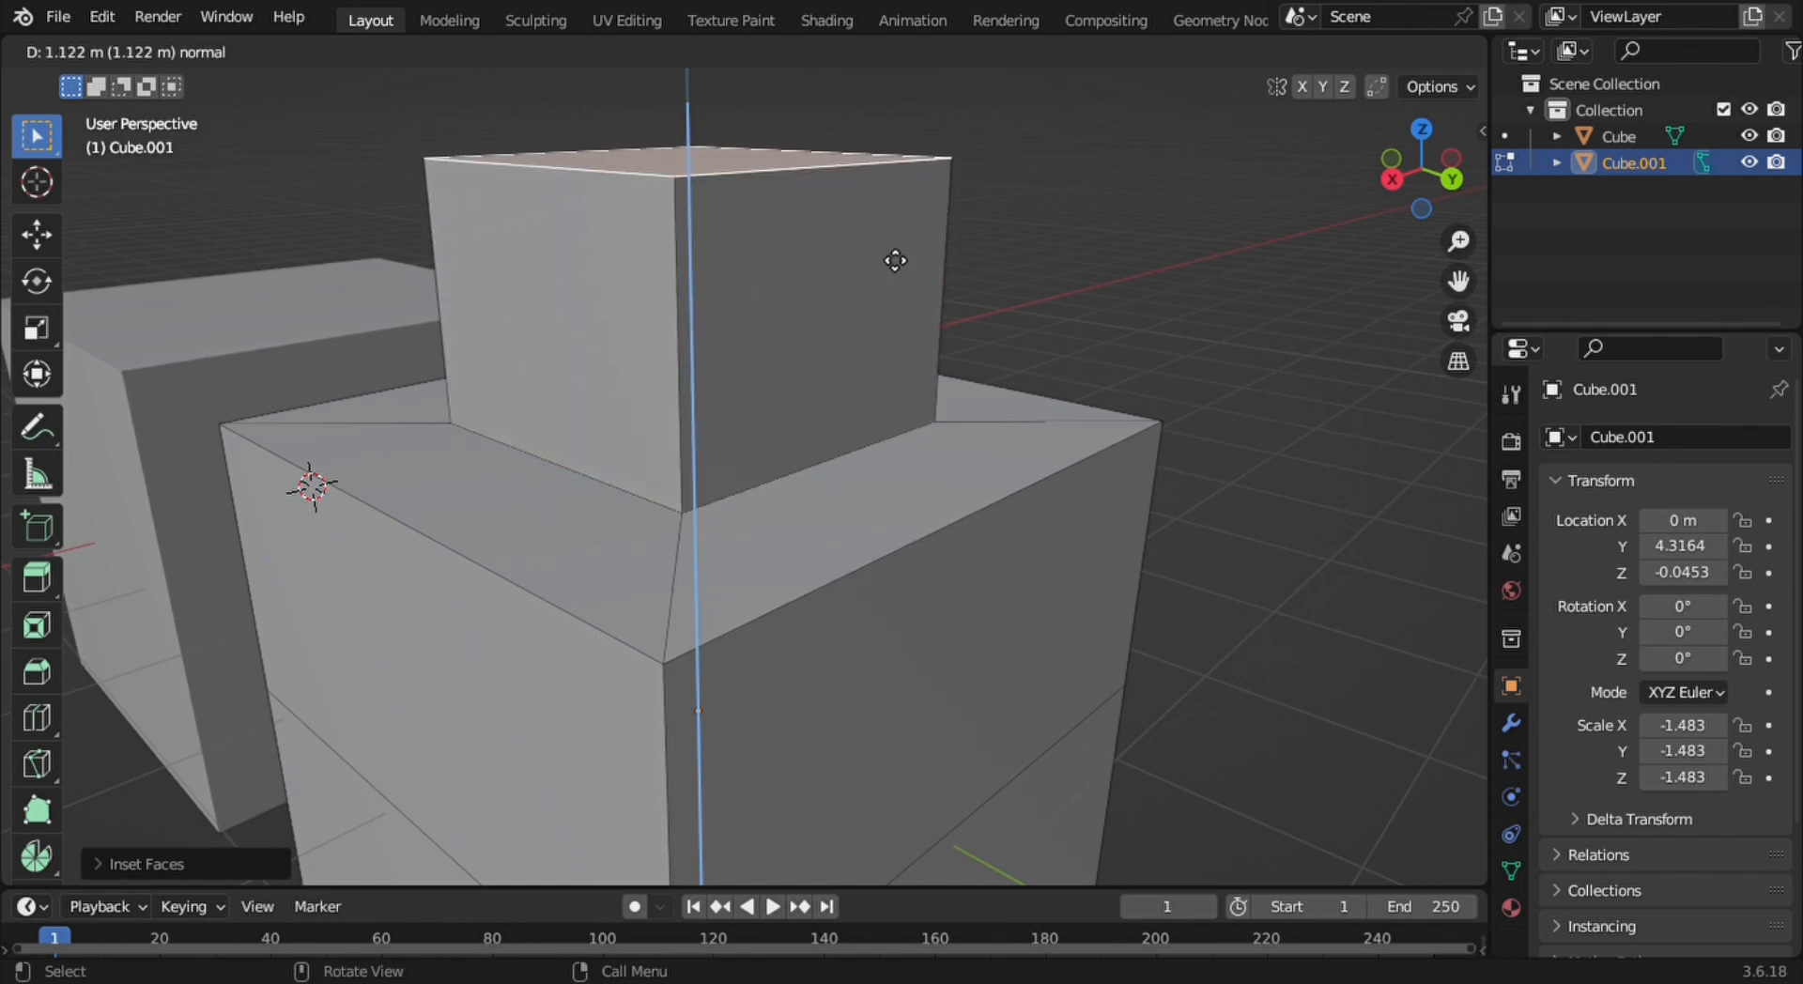
{"action": "left_click", "coordinate": [925, 330]}
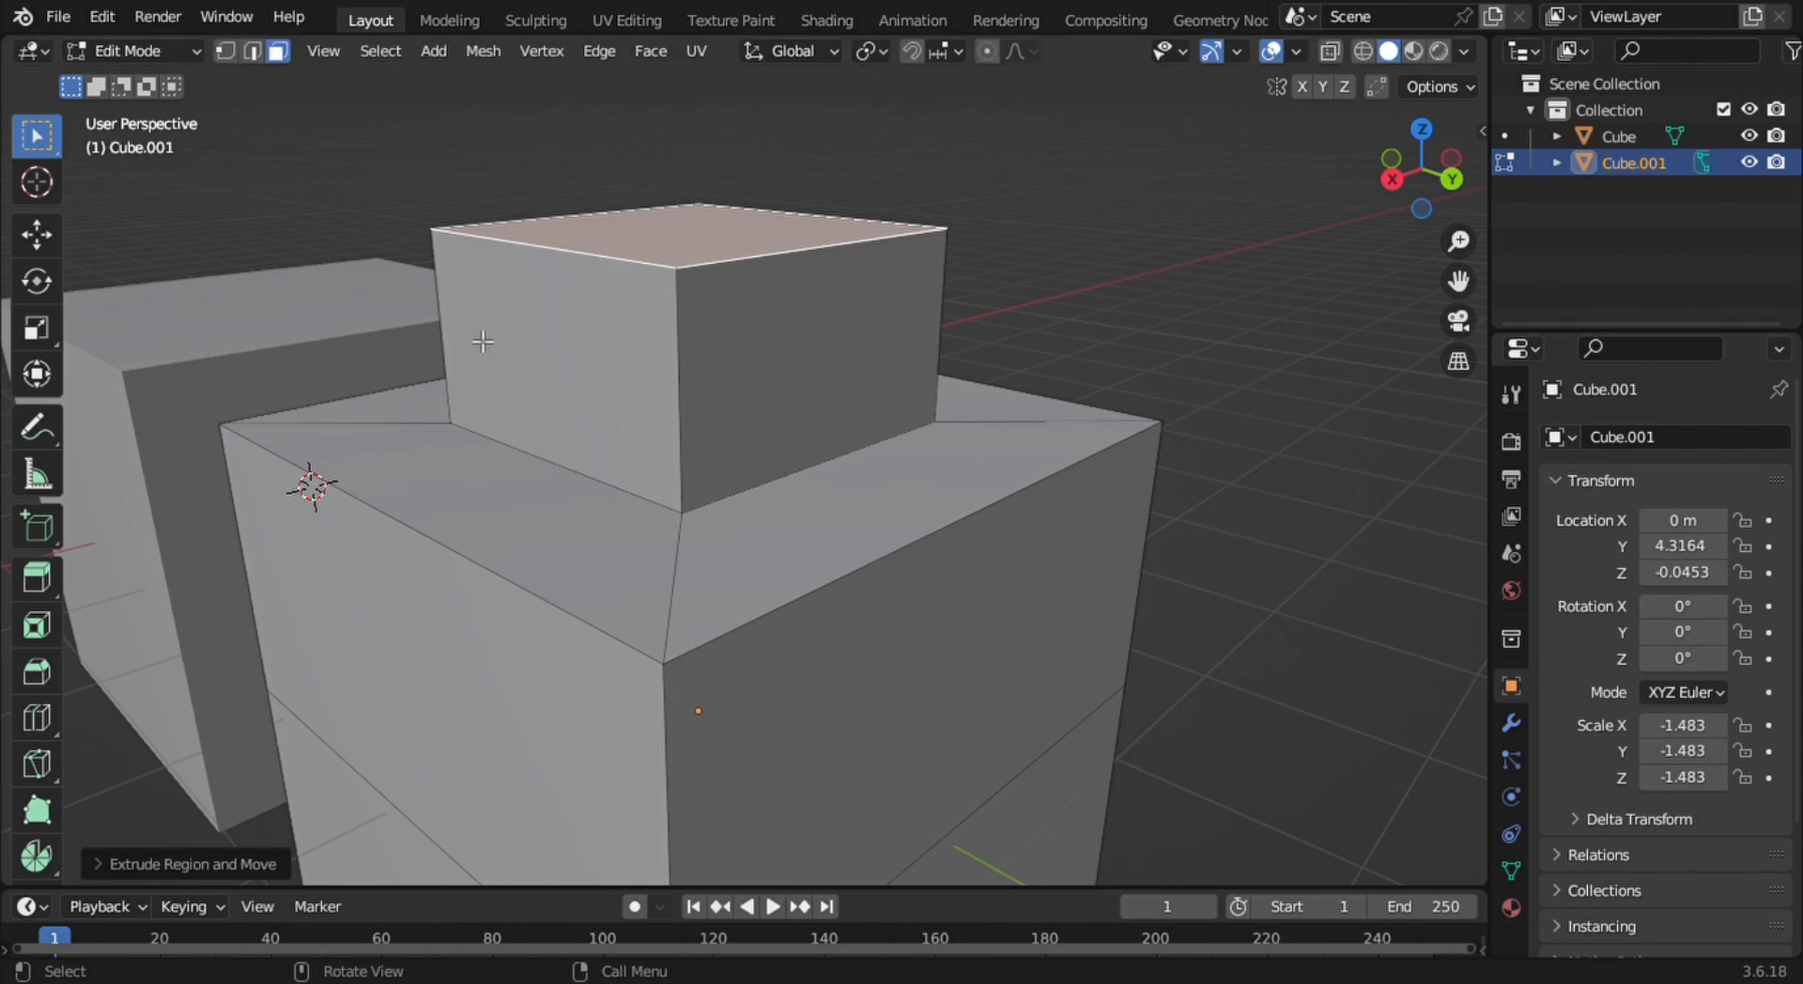
{"action": "middle_click_drag", "start_coordinate": [483, 341], "coordinate": [695, 376]}
{"action": "middle_click_drag", "start_coordinate": [776, 272], "coordinate": [881, 420], "text": "shift"}
{"action": "scroll", "coordinate": [848, 404], "scroll_direction": "down", "scroll_amount": 3}
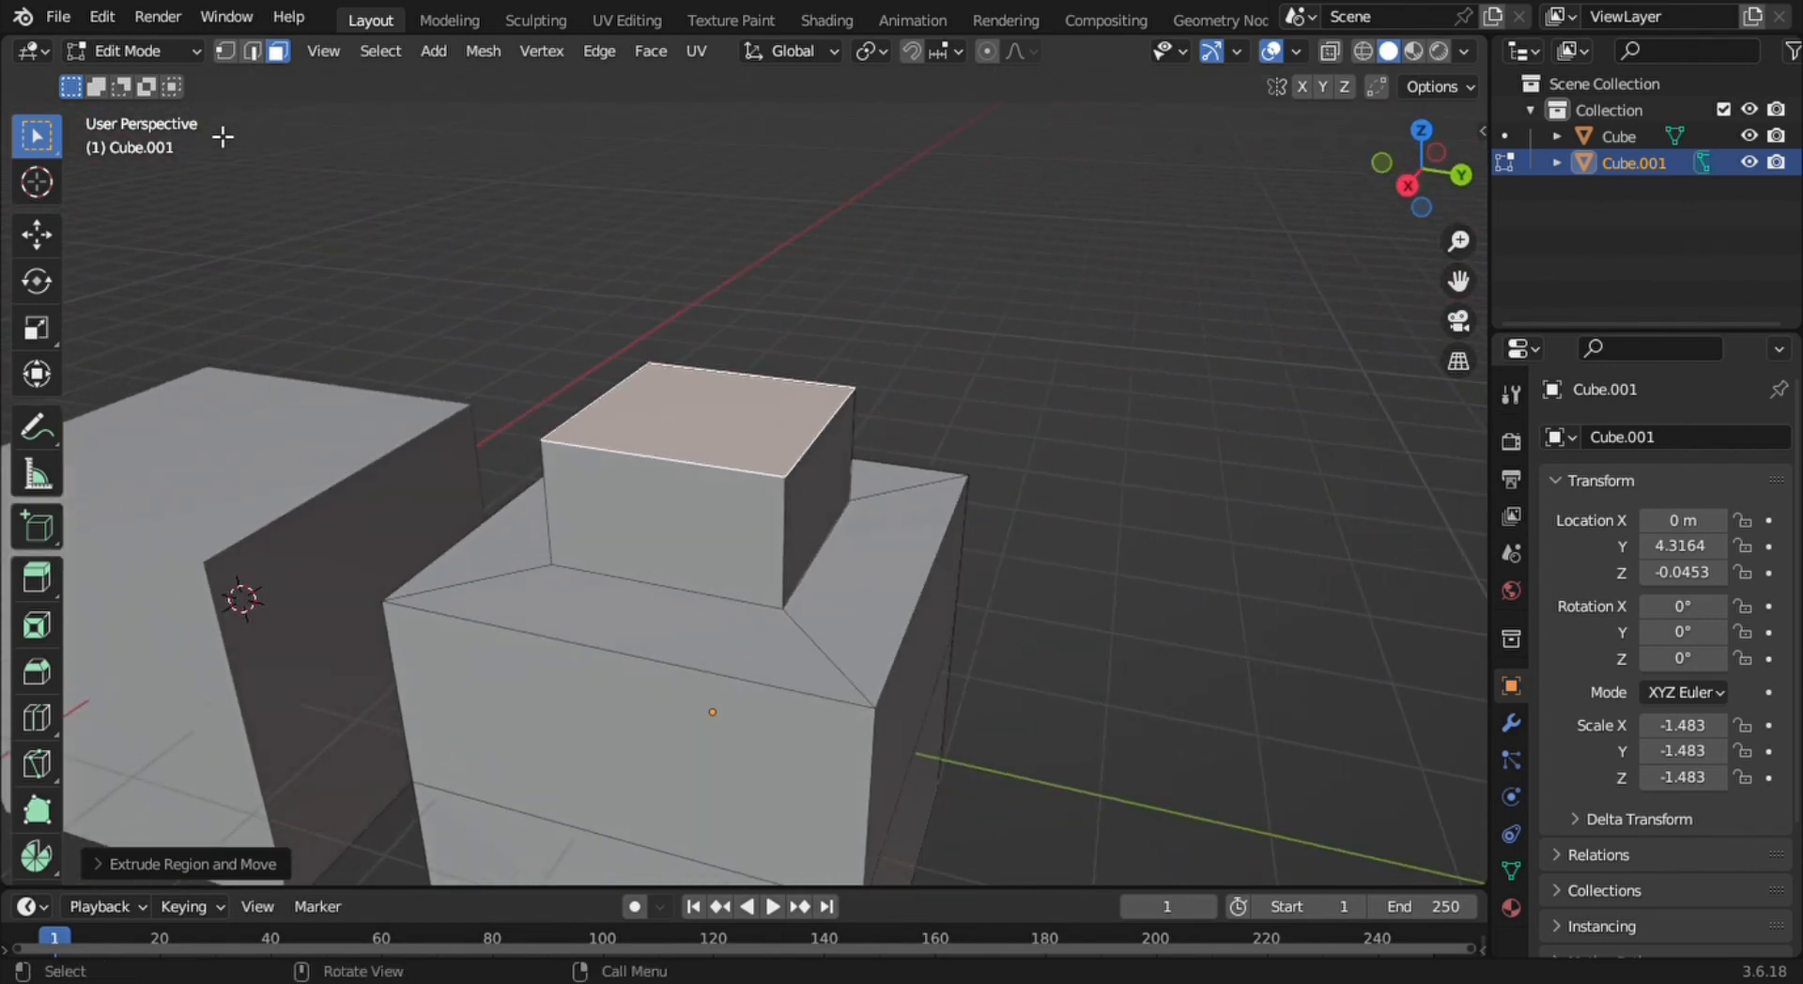
Switch to vertex select mode and select single corner vertices on the raised block and on the cube below it
{"action": "left_click", "coordinate": [224, 53]}
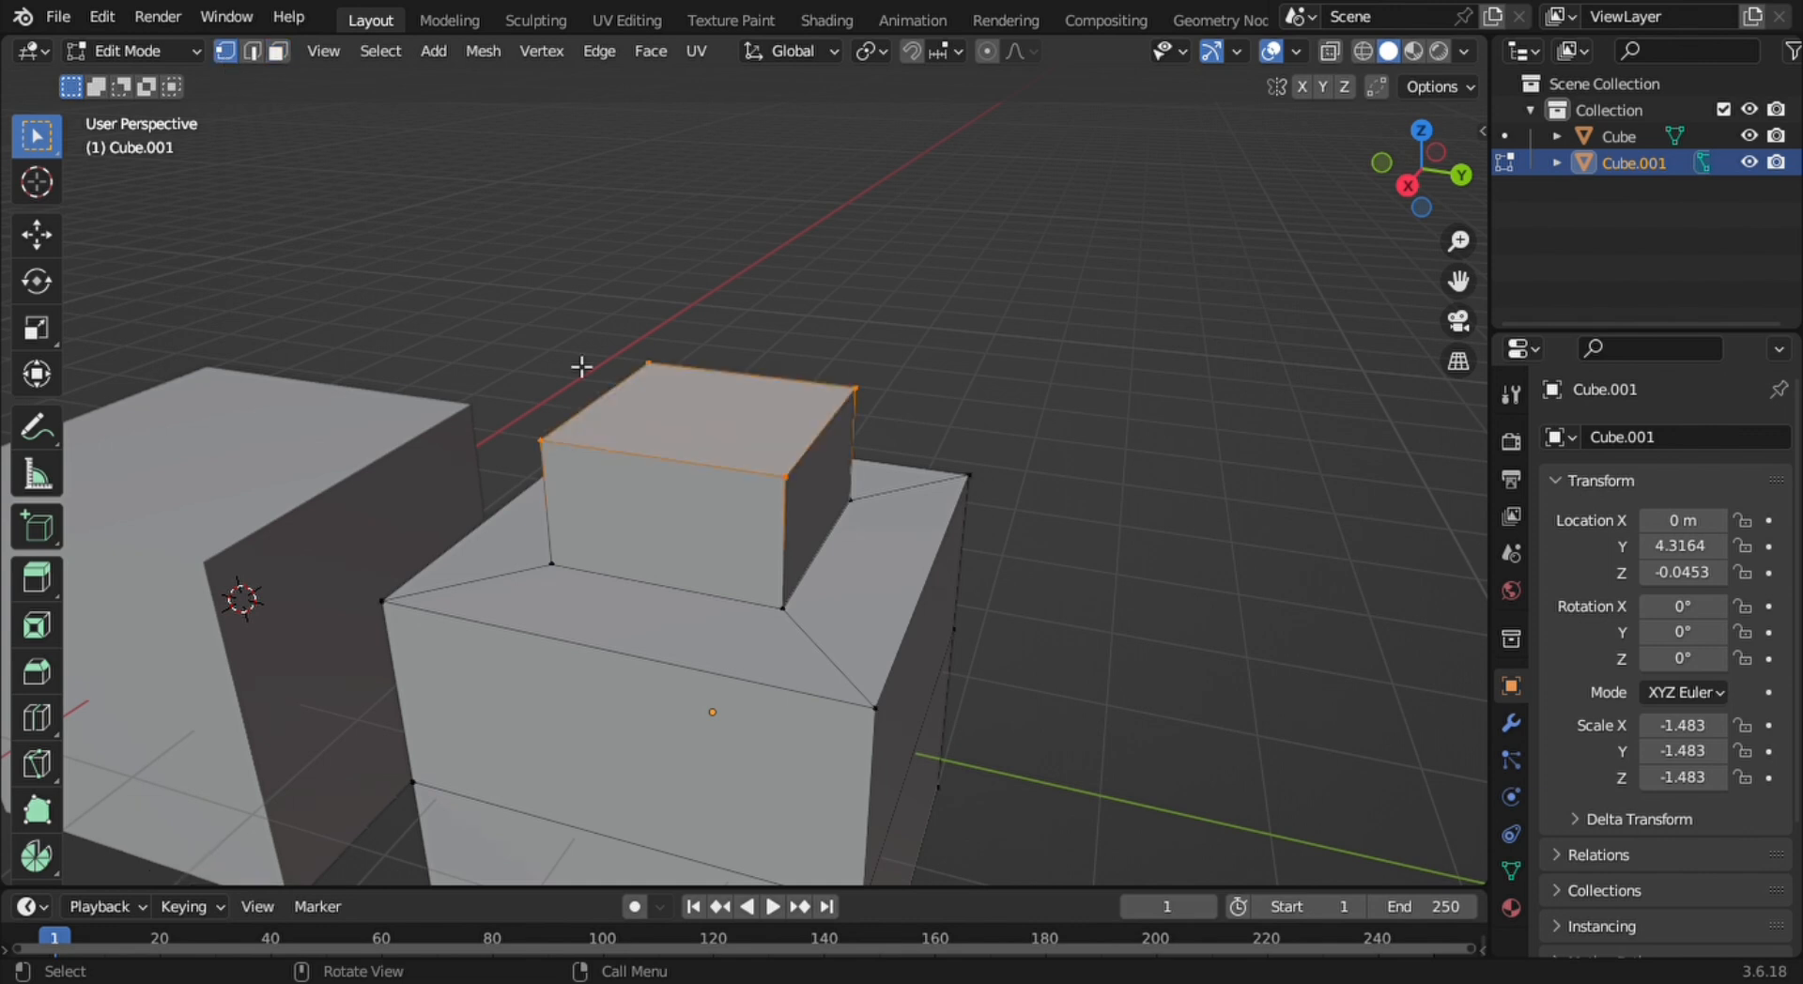
{"action": "middle_click_drag", "start_coordinate": [652, 543], "coordinate": [718, 528], "text": "shift"}
{"action": "scroll", "coordinate": [761, 498], "scroll_direction": "up", "scroll_amount": 4}
{"action": "middle_click_drag", "start_coordinate": [785, 338], "coordinate": [782, 422], "text": "shift"}
{"action": "middle_click_drag", "start_coordinate": [635, 432], "coordinate": [699, 434]}
{"action": "left_click", "coordinate": [647, 343]}
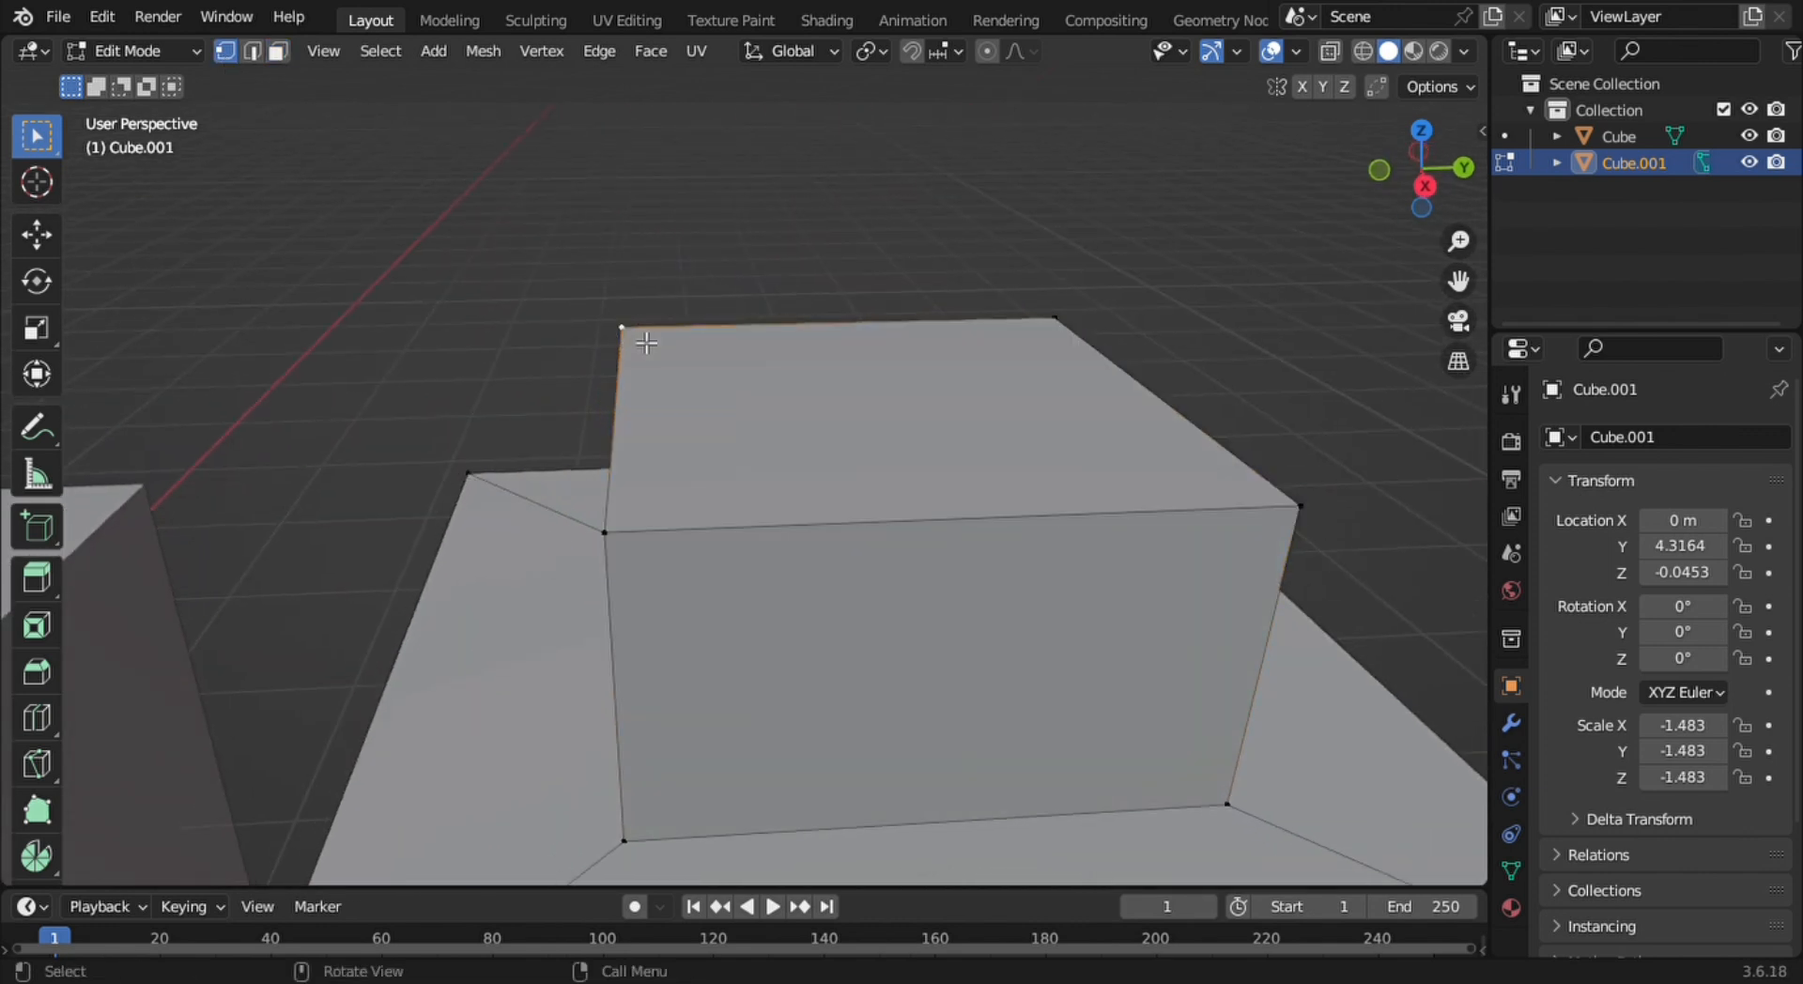
{"action": "left_click", "coordinate": [493, 478]}
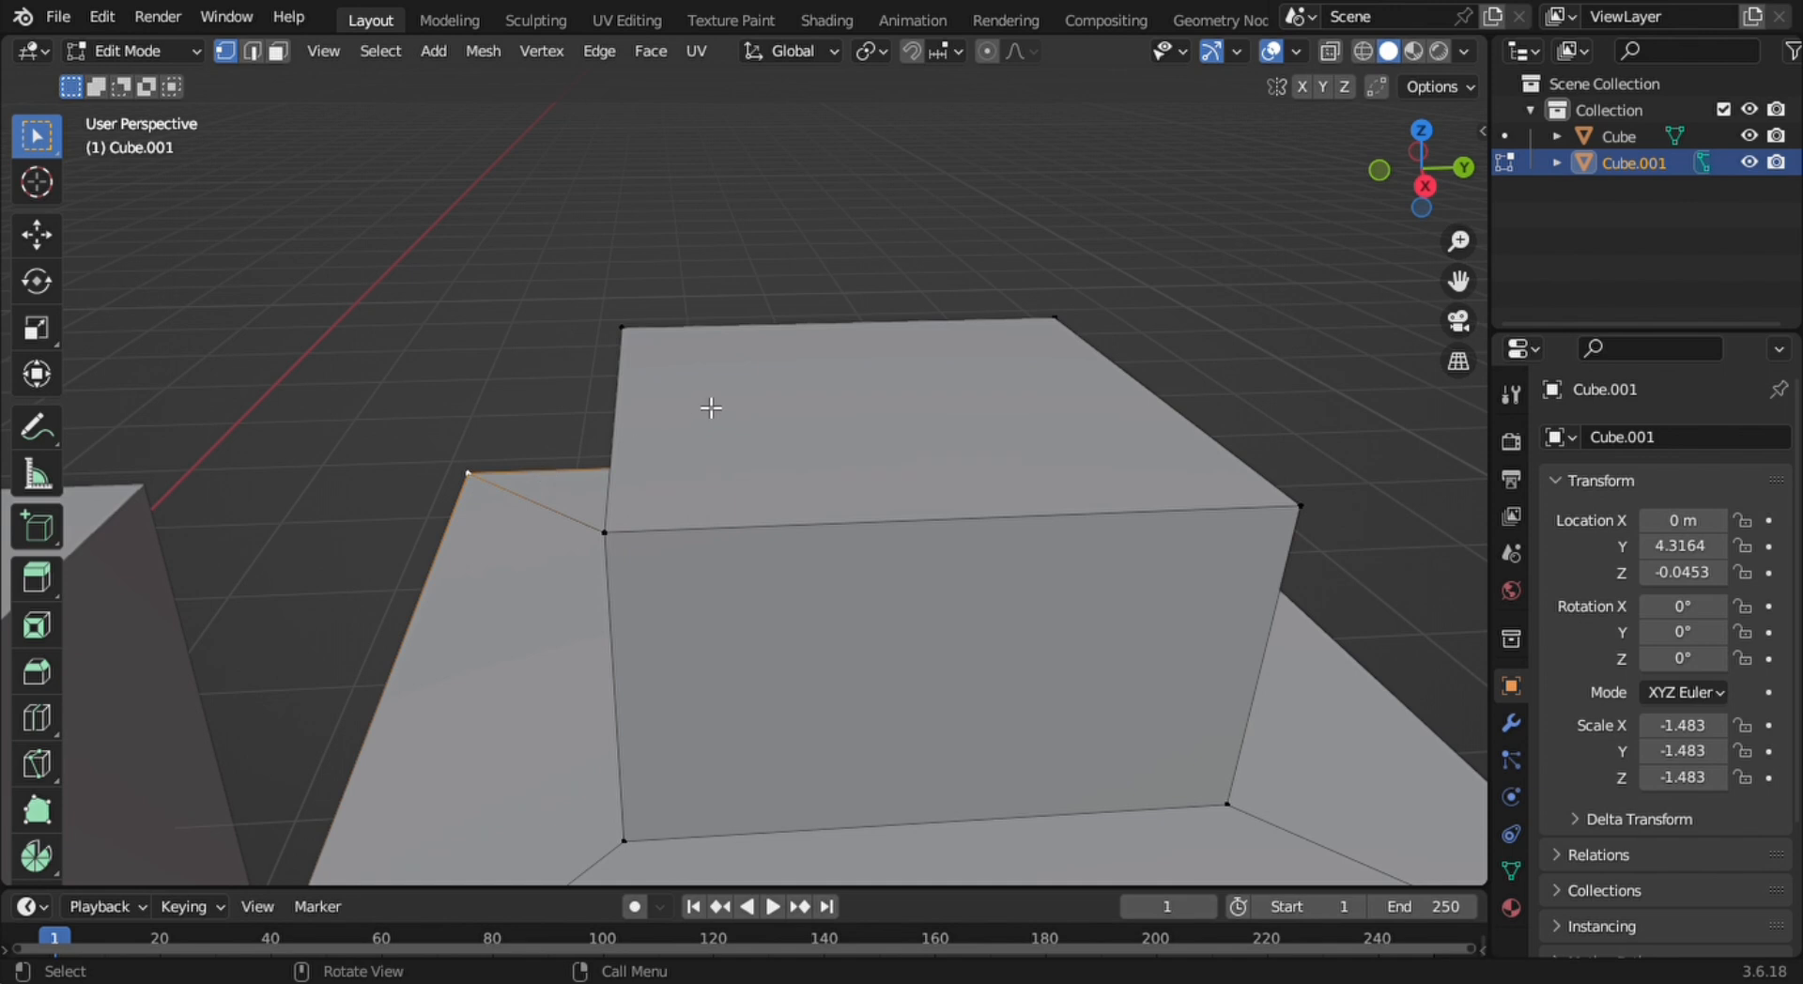
Select two diagonally opposite top corners of the raised block and move them up about 0.66 m along Z
{"action": "left_click", "coordinate": [636, 336]}
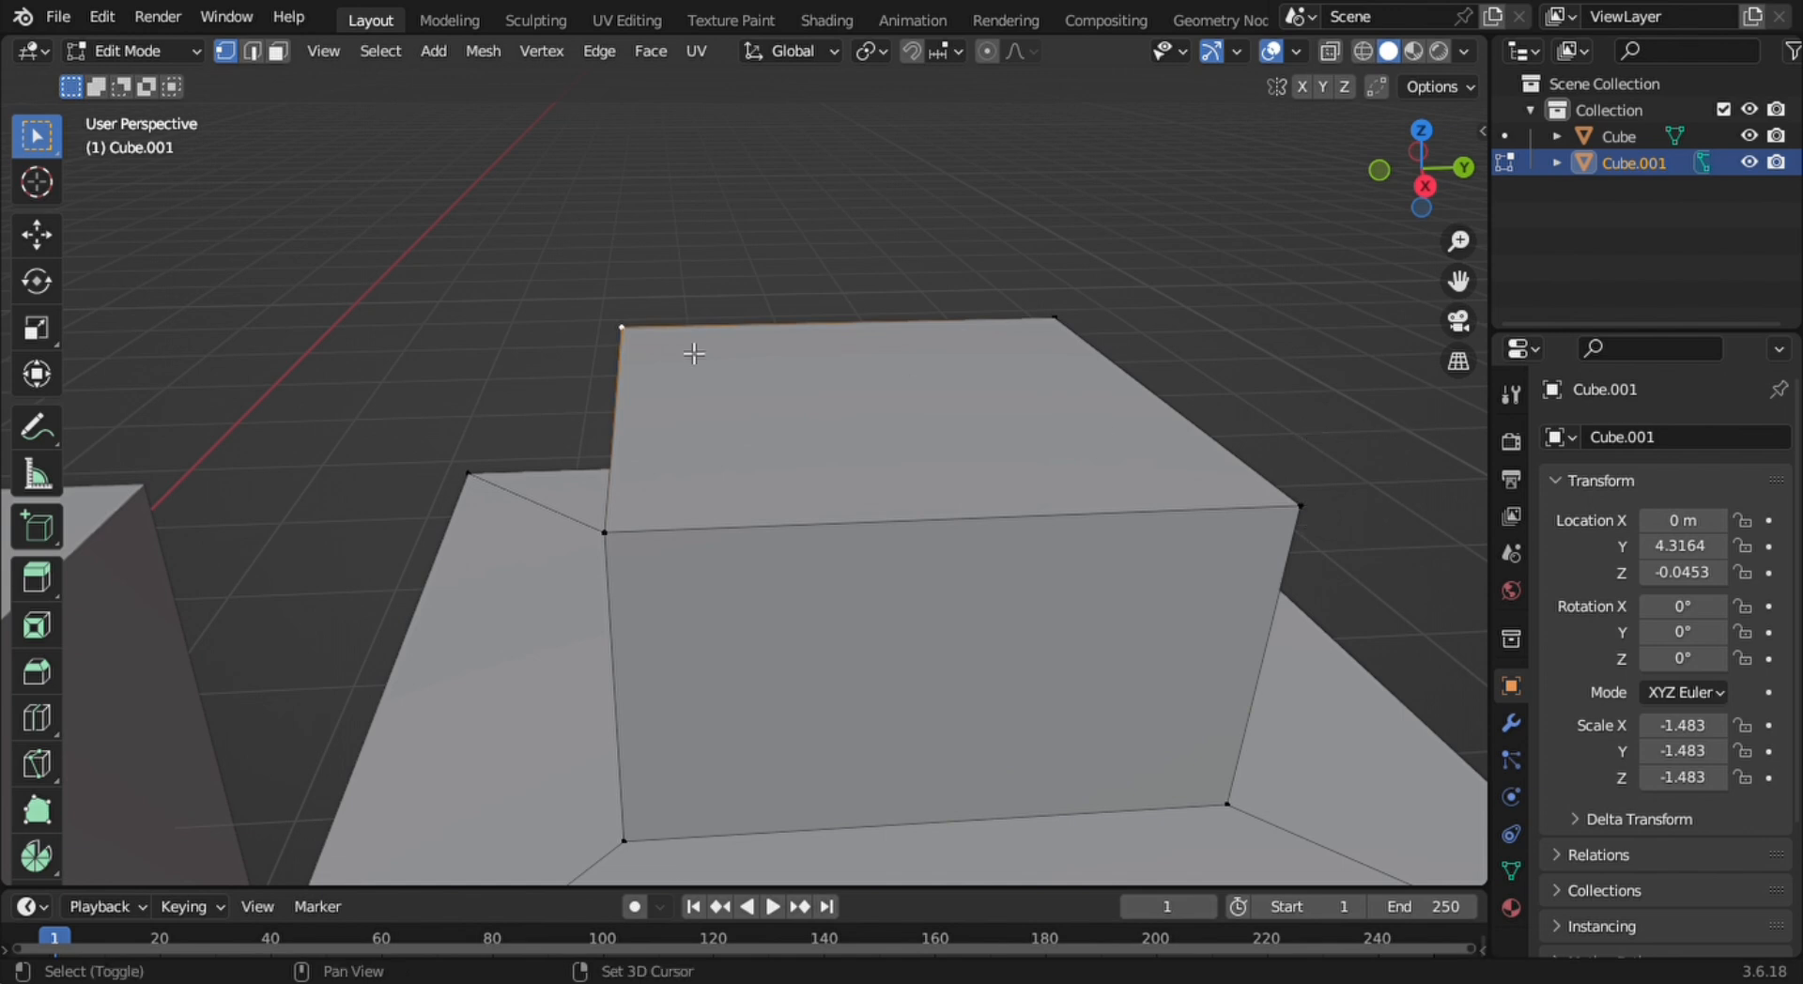
{"action": "left_click", "coordinate": [1305, 512], "text": "shift"}
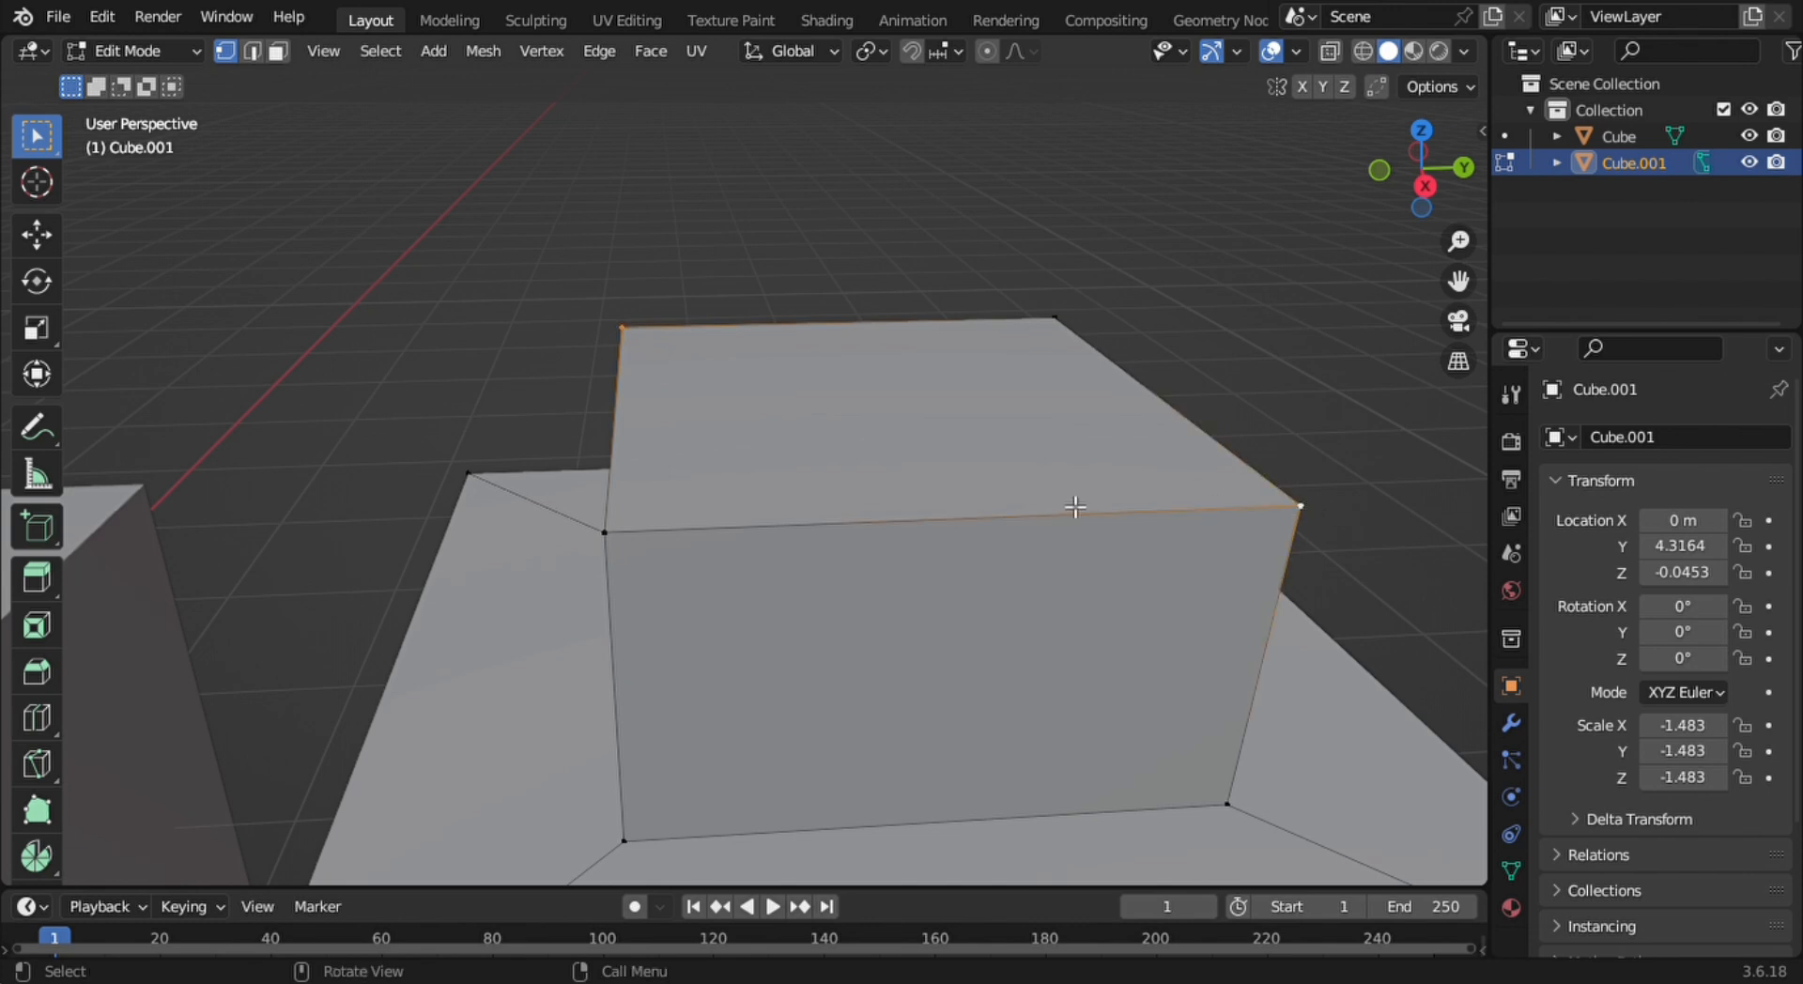
{"action": "middle_click_drag", "start_coordinate": [917, 530], "coordinate": [1005, 437]}
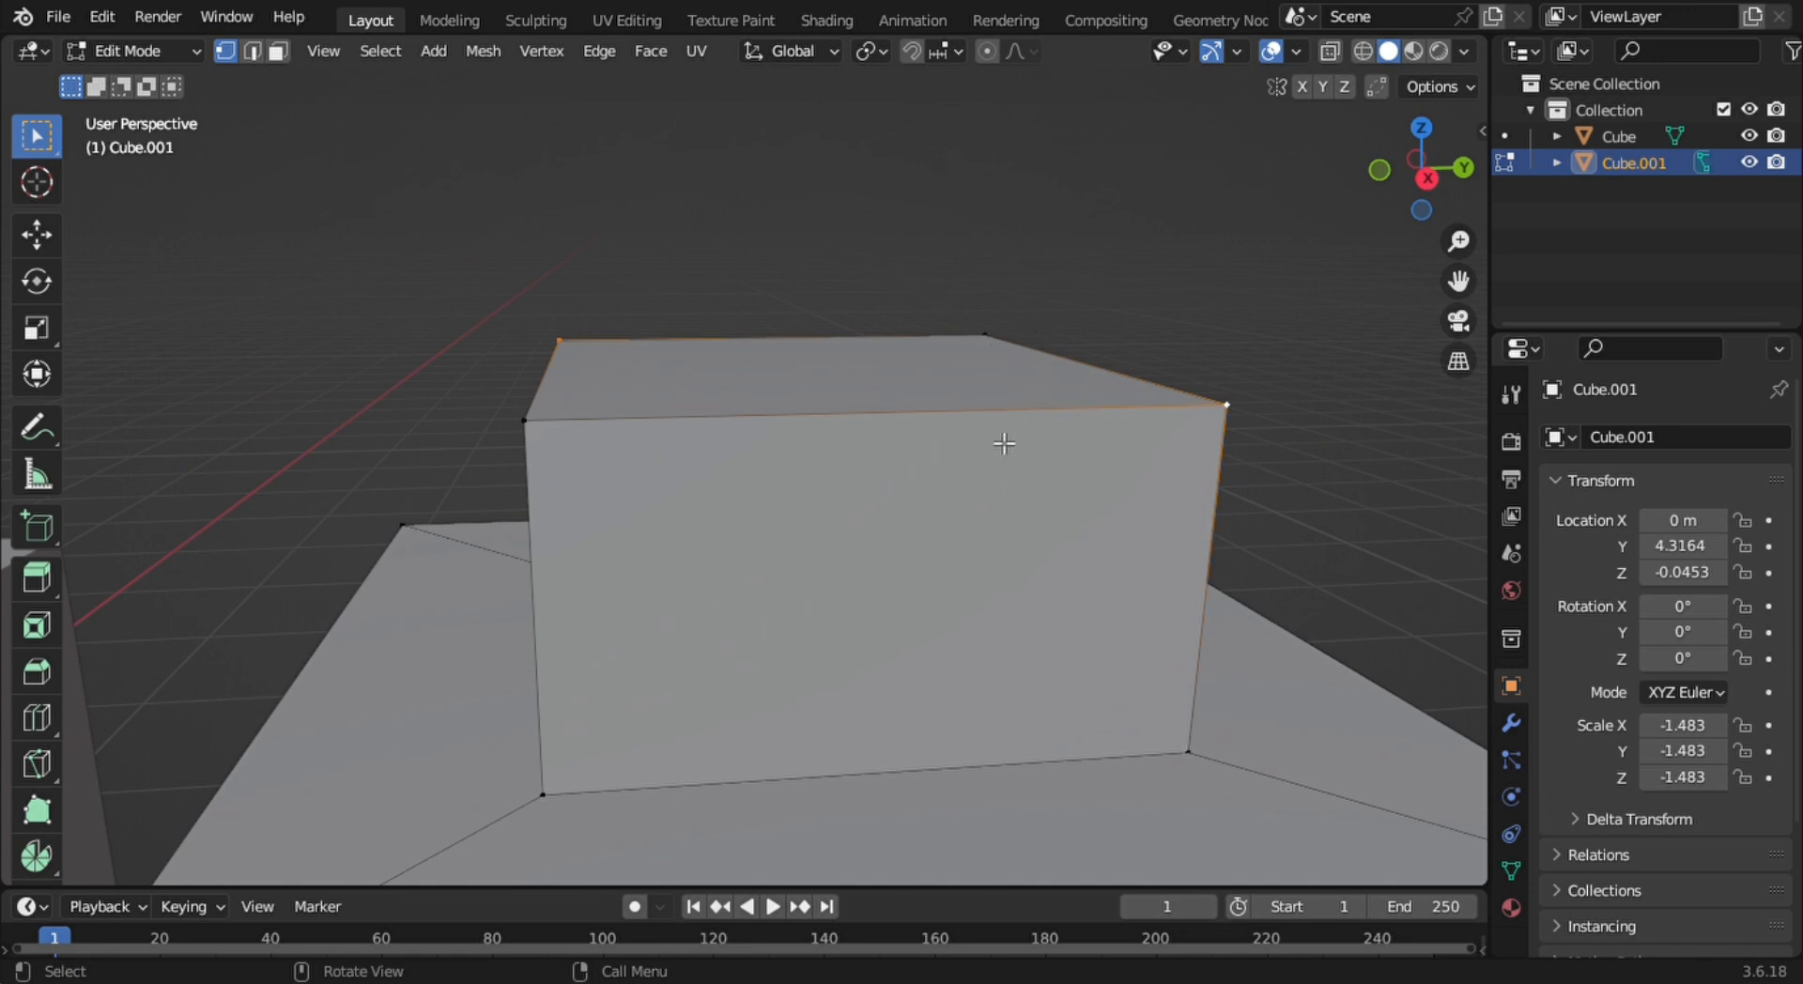
{"action": "key", "text": "g"}
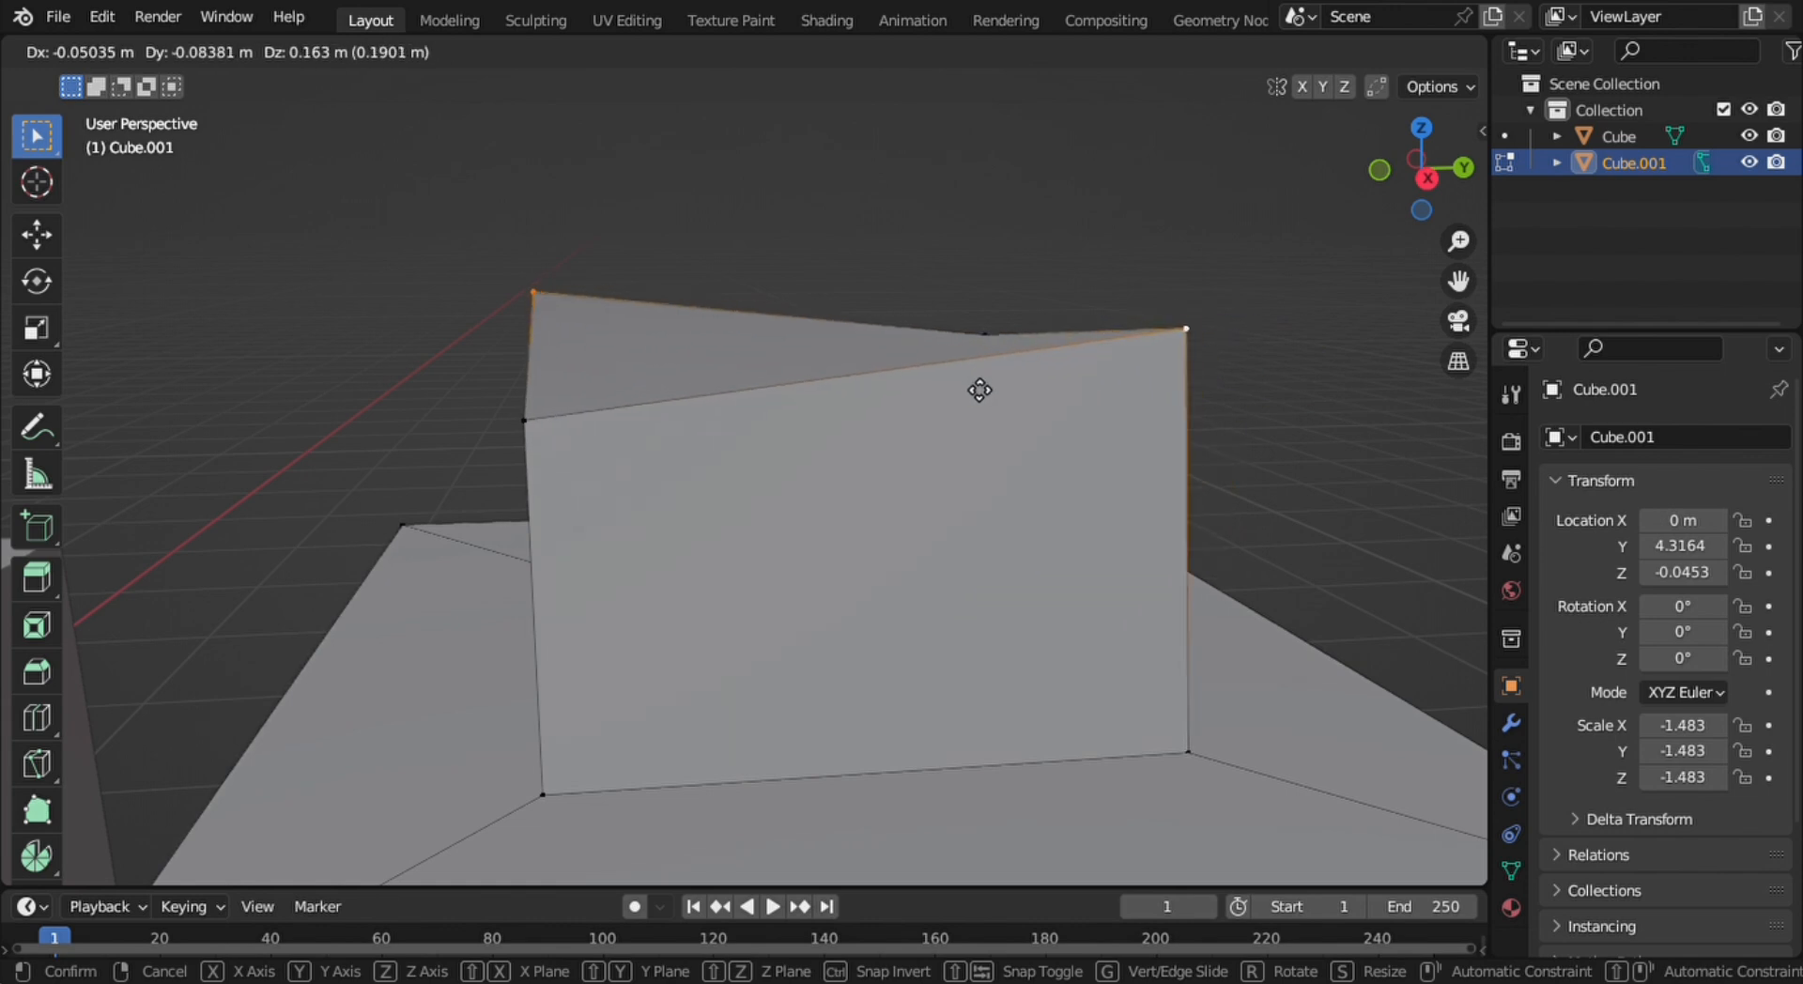
{"action": "key", "text": "z"}
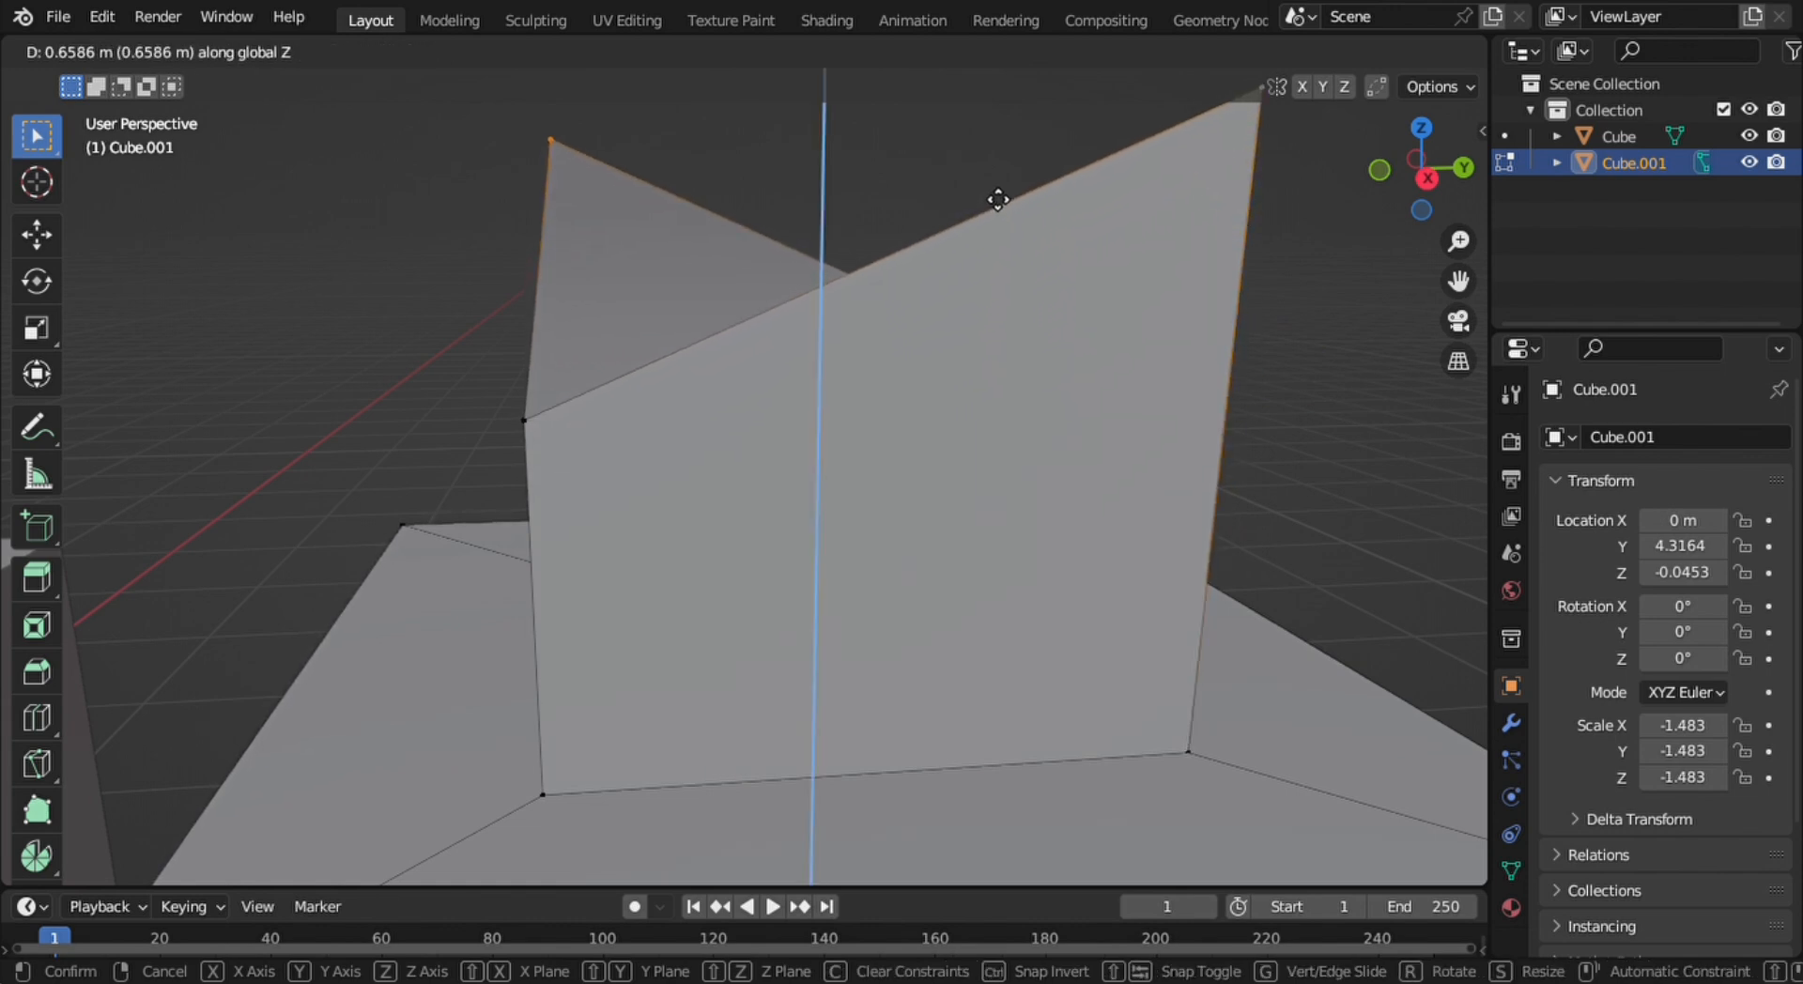
{"action": "left_click", "coordinate": [997, 195]}
Switch to edge select mode and select the two opposite outer top edges of the duplicate cube that run along X
{"action": "middle_click_drag", "start_coordinate": [902, 375], "coordinate": [949, 686]}
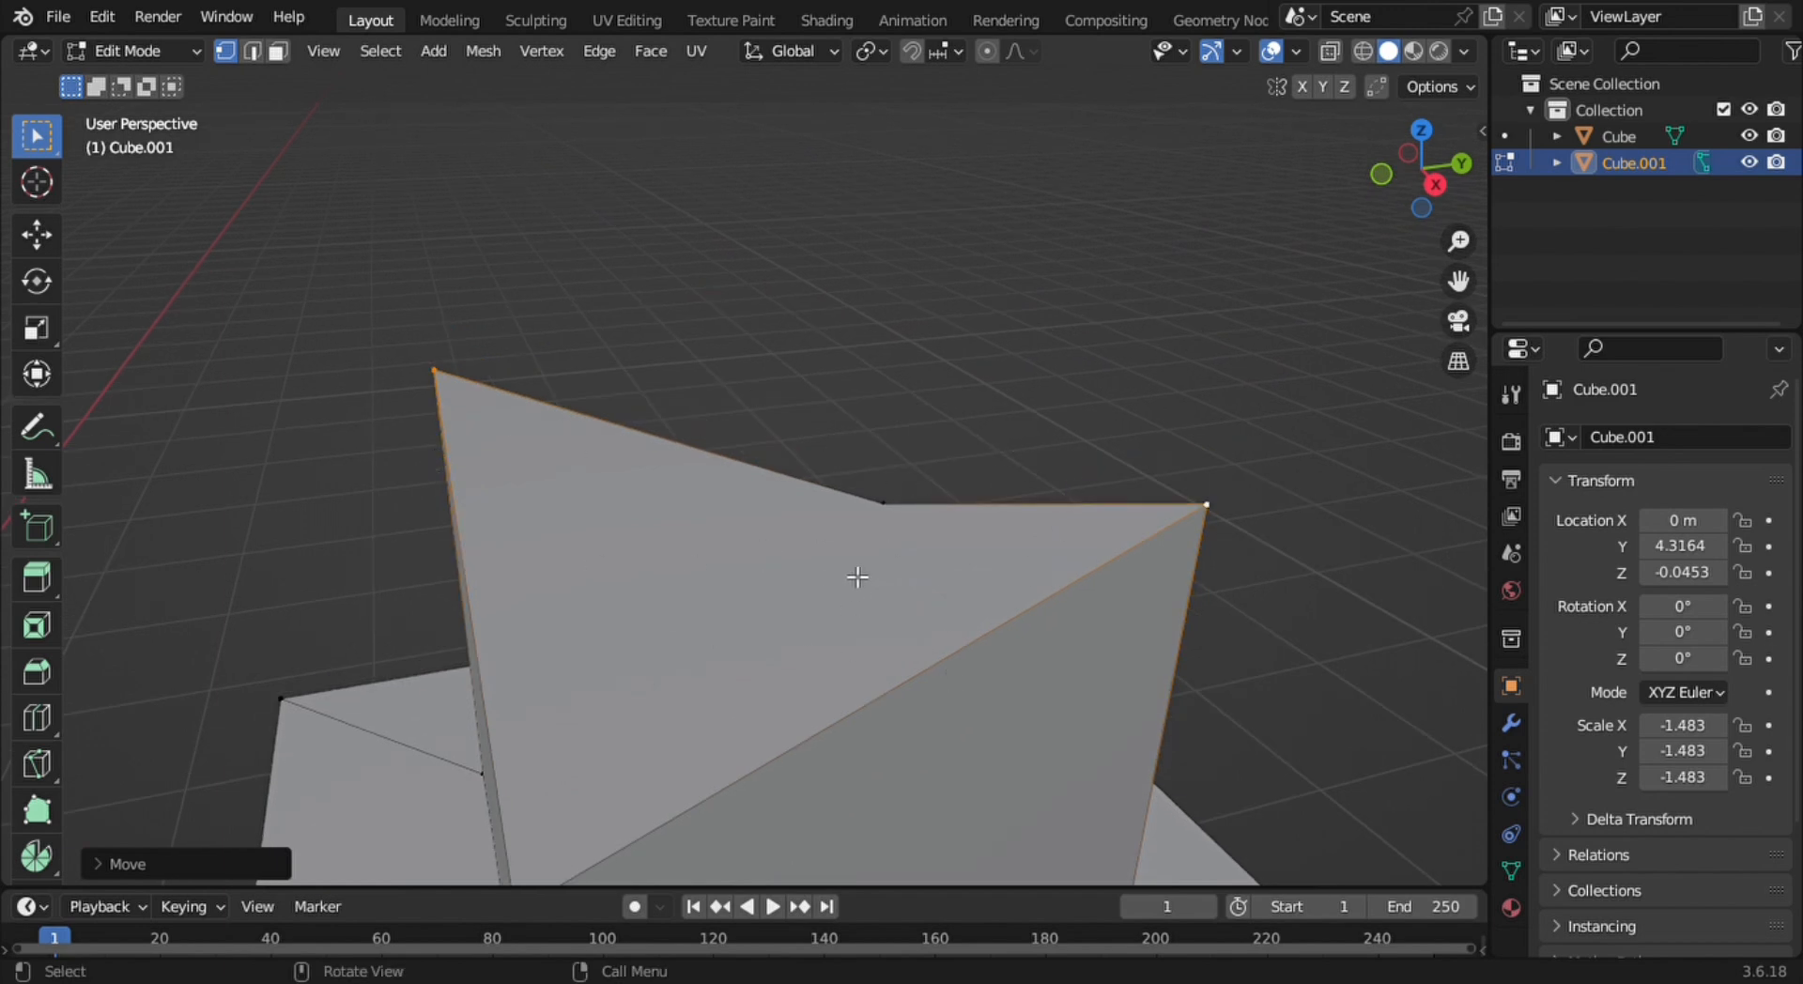
{"action": "middle_click_drag", "start_coordinate": [817, 651], "coordinate": [901, 515], "text": "shift"}
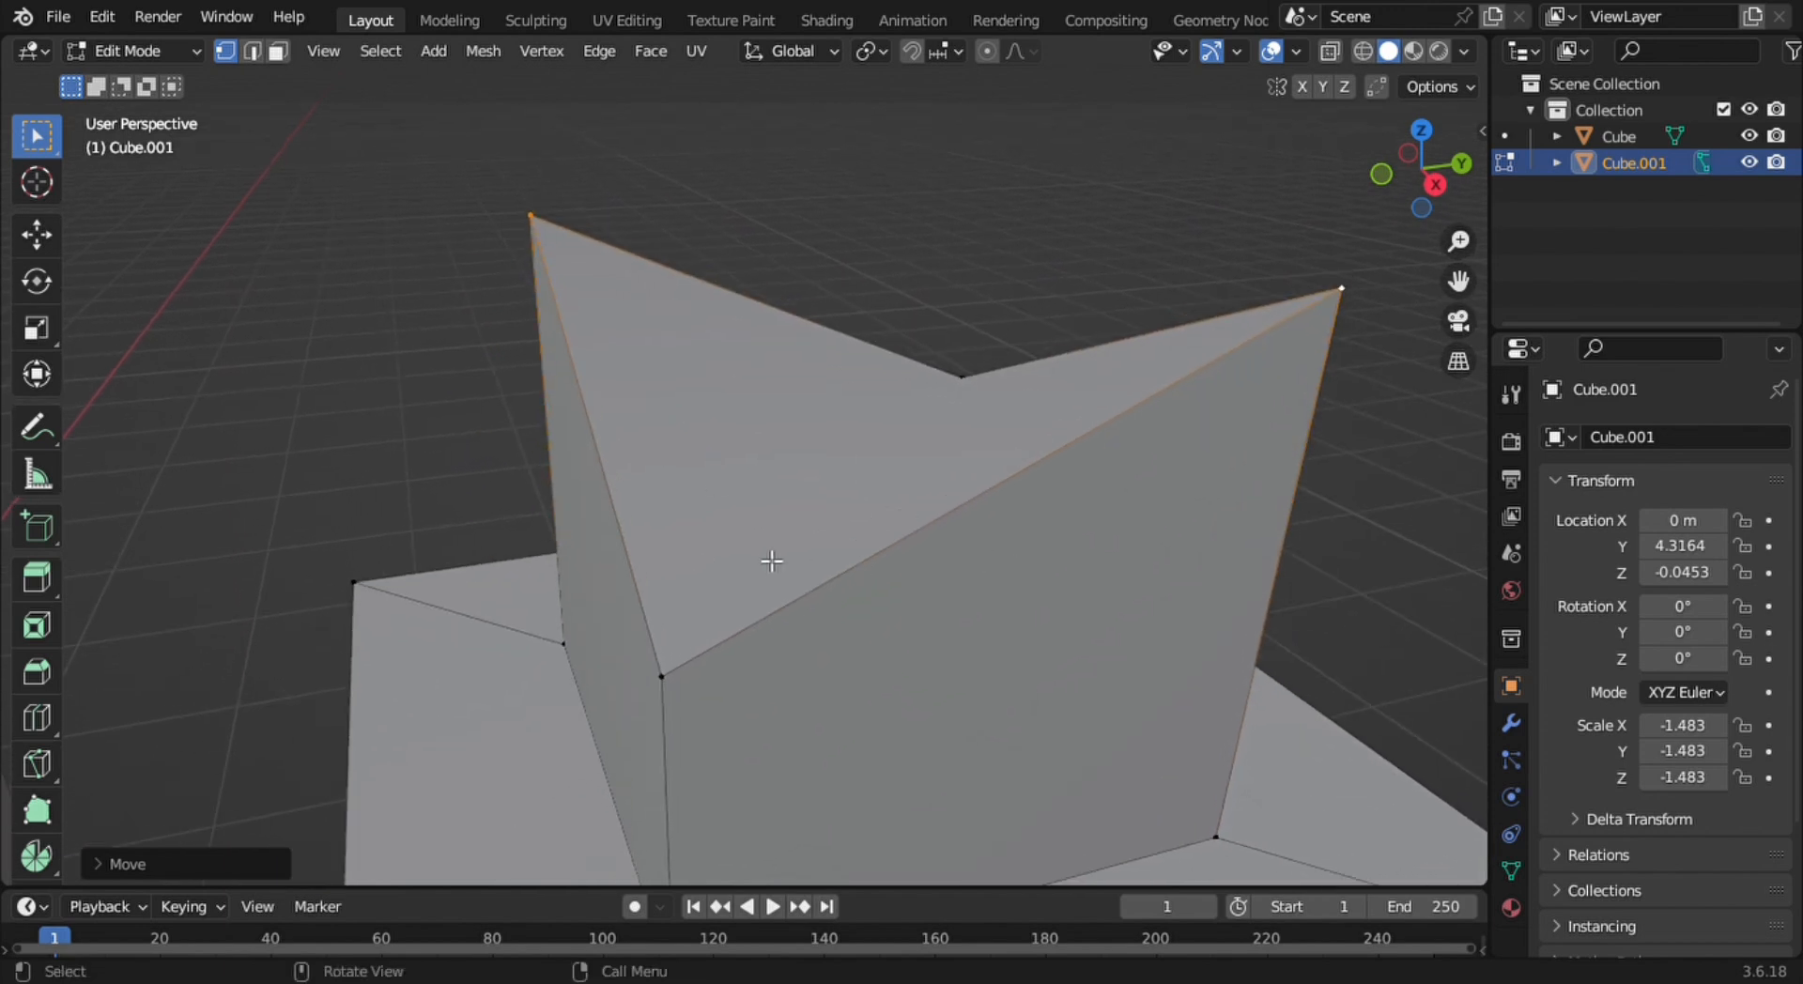
{"action": "middle_click_drag", "start_coordinate": [926, 448], "coordinate": [1044, 439]}
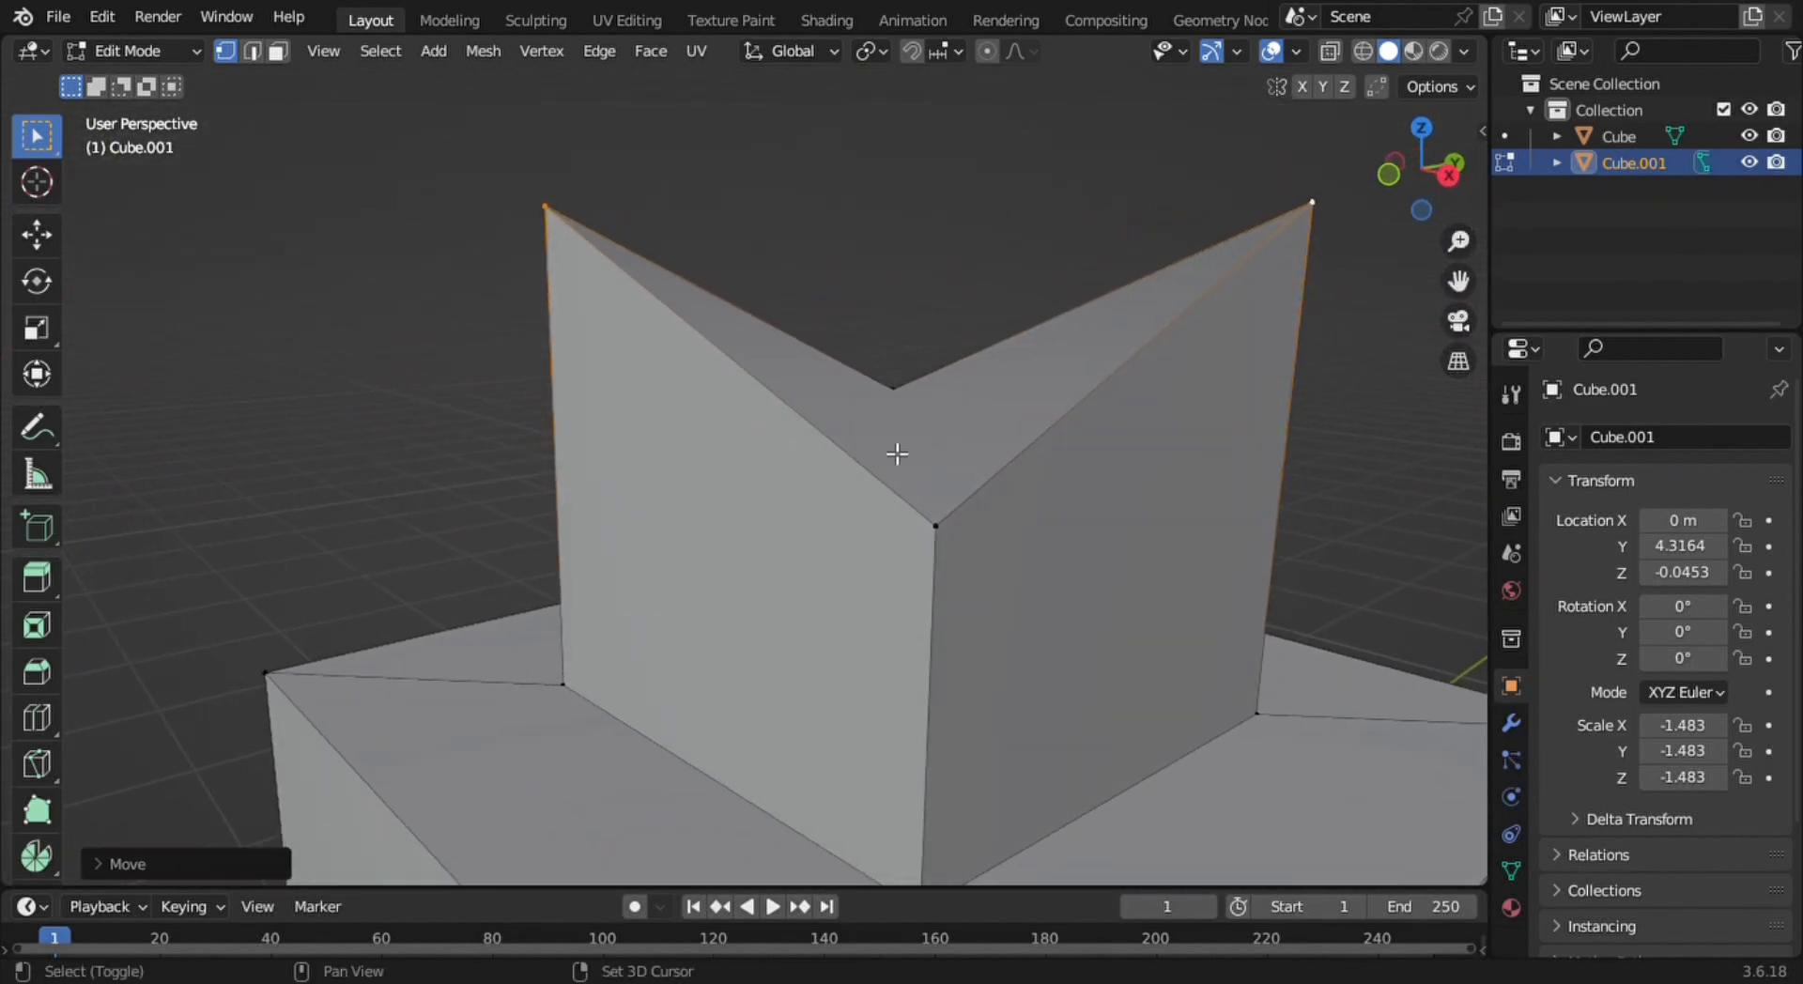
{"action": "middle_click_drag", "start_coordinate": [807, 564], "coordinate": [884, 309], "text": "shift"}
{"action": "middle_click_drag", "start_coordinate": [1040, 615], "coordinate": [1010, 583]}
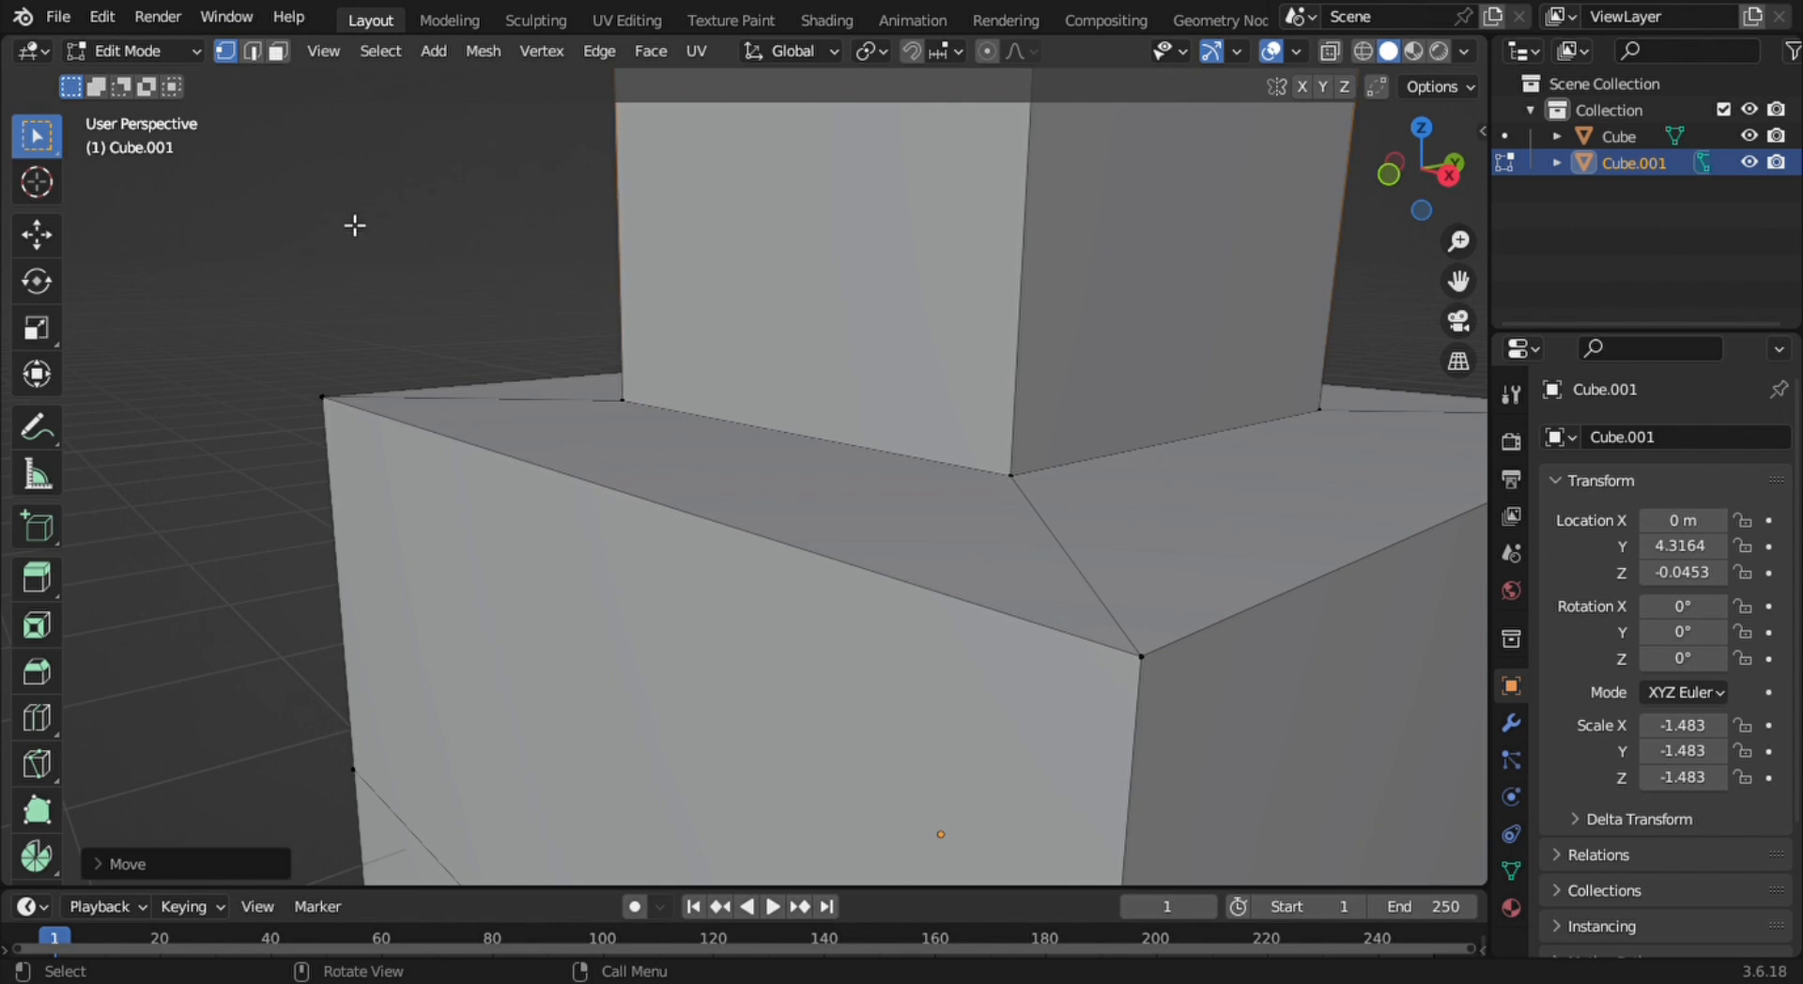
{"action": "left_click", "coordinate": [254, 51]}
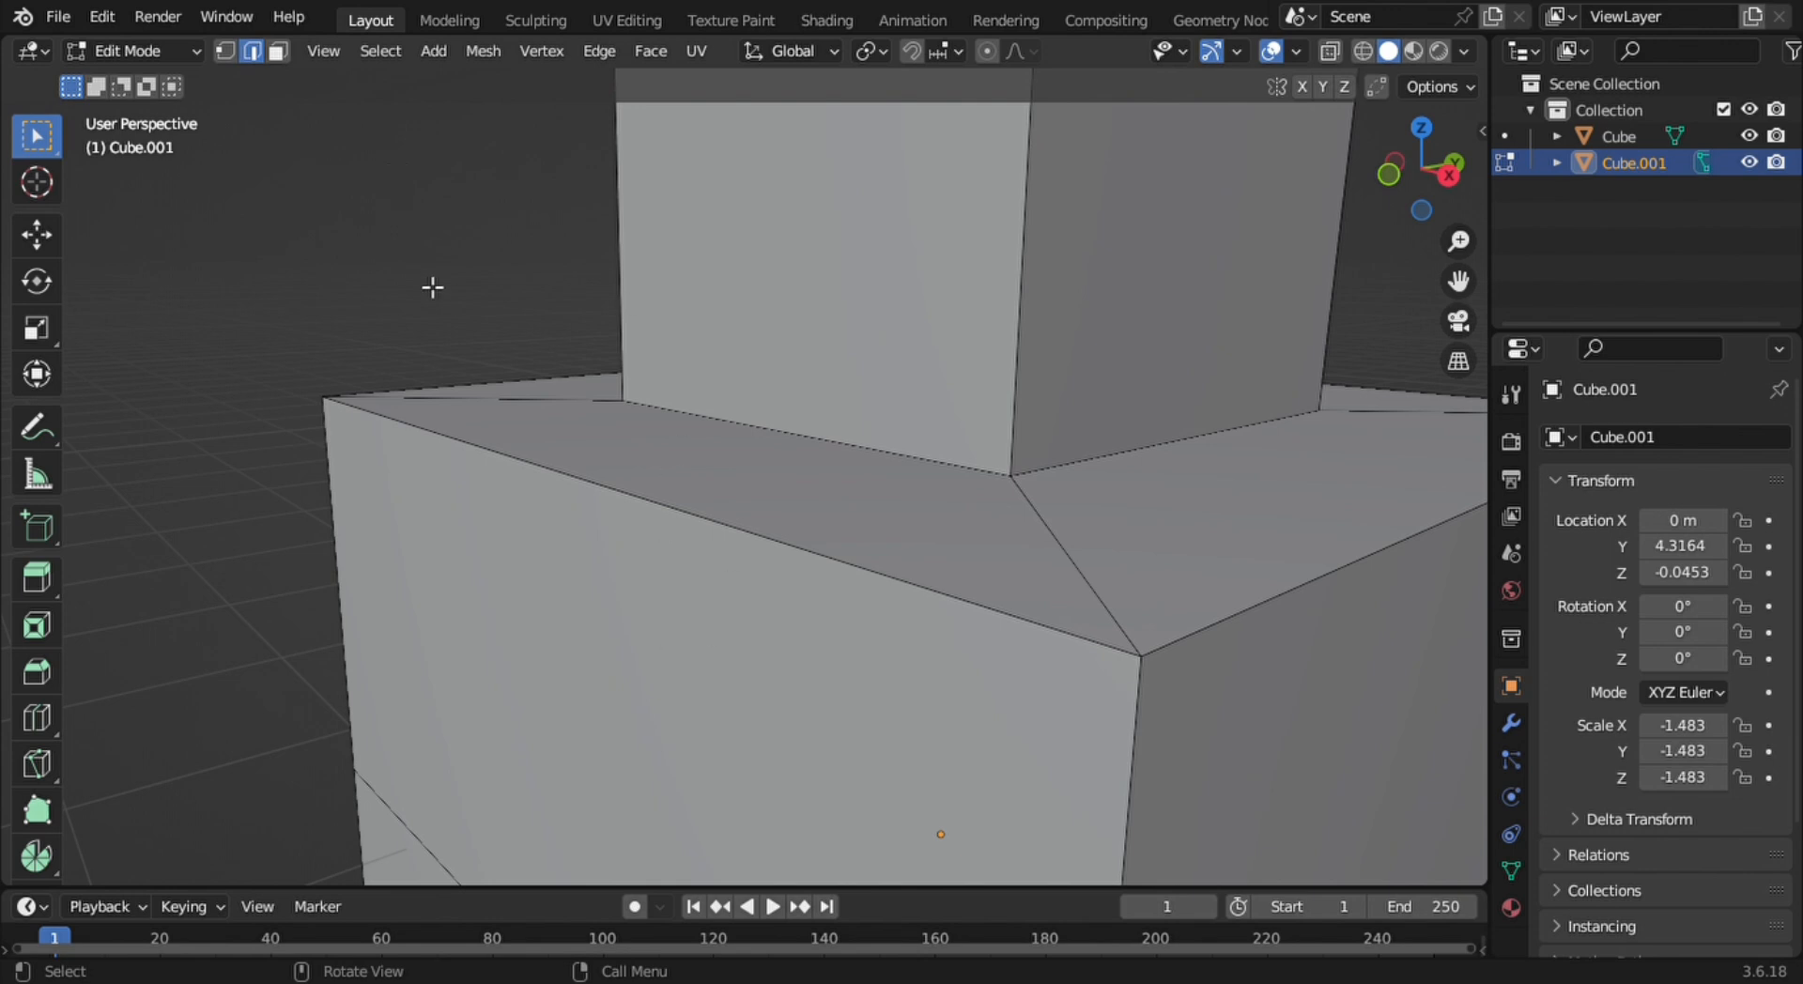
{"action": "middle_click_drag", "start_coordinate": [850, 543], "coordinate": [727, 597], "text": "shift"}
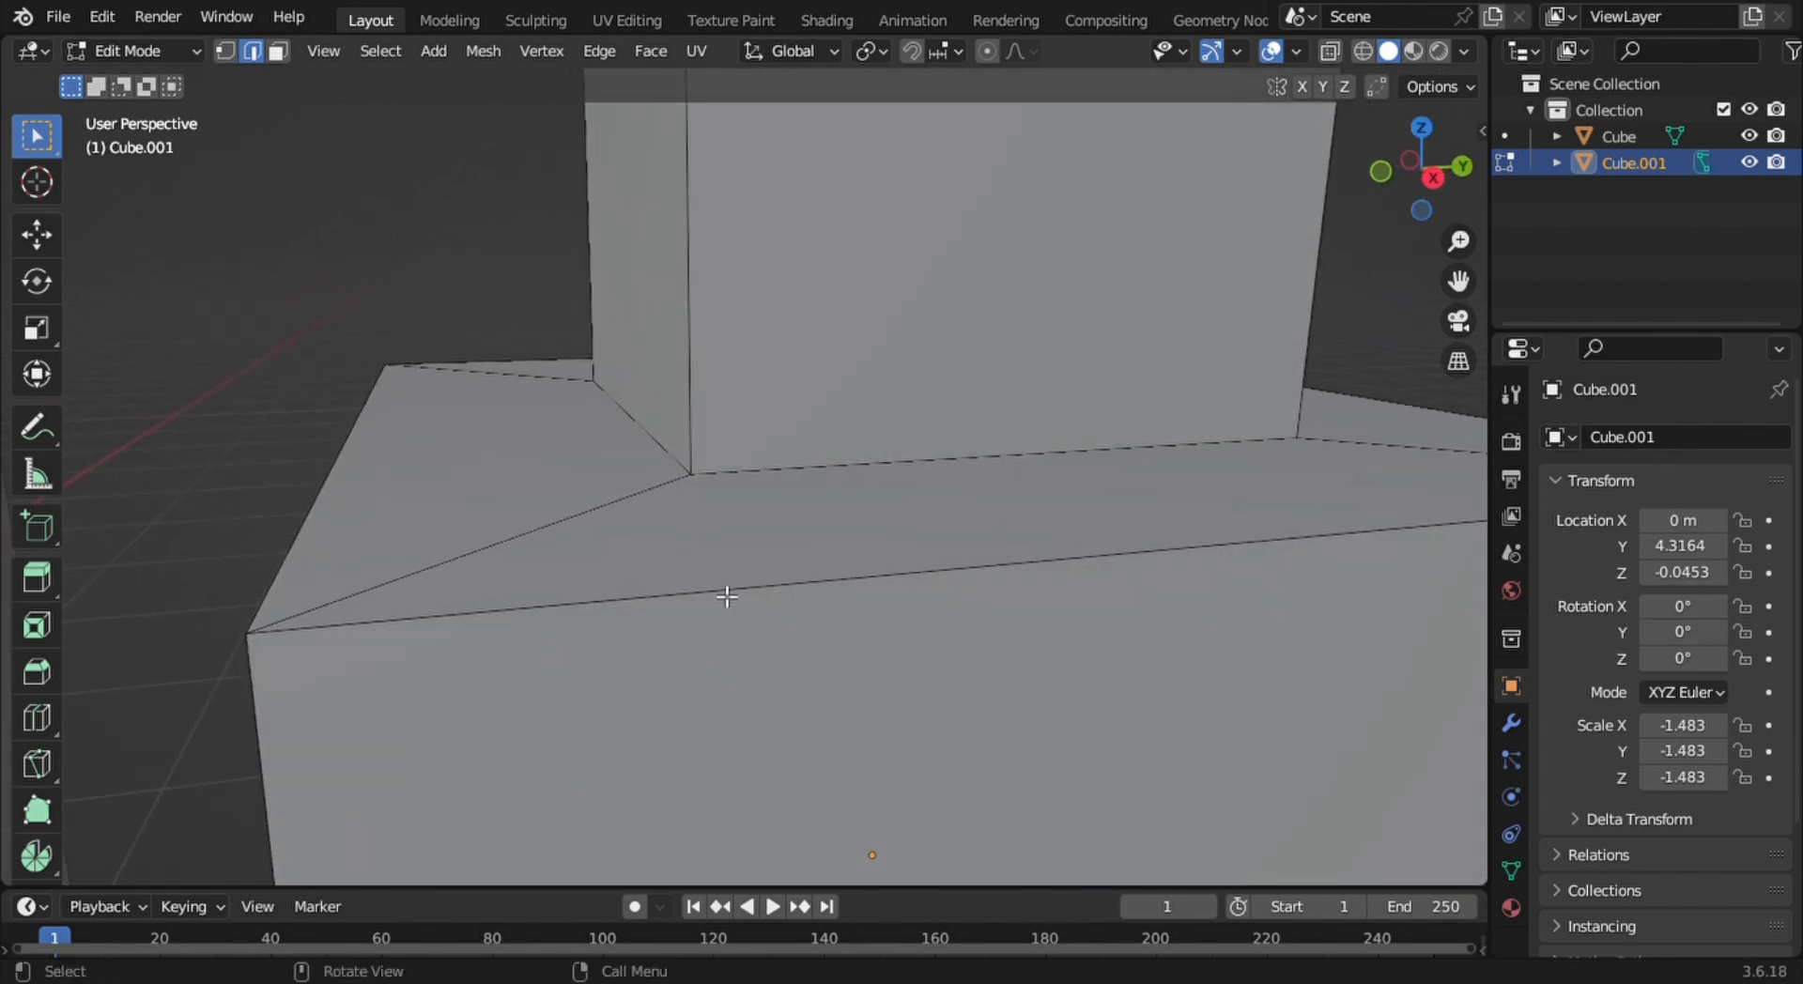
{"action": "middle_click_drag", "start_coordinate": [545, 531], "coordinate": [598, 502]}
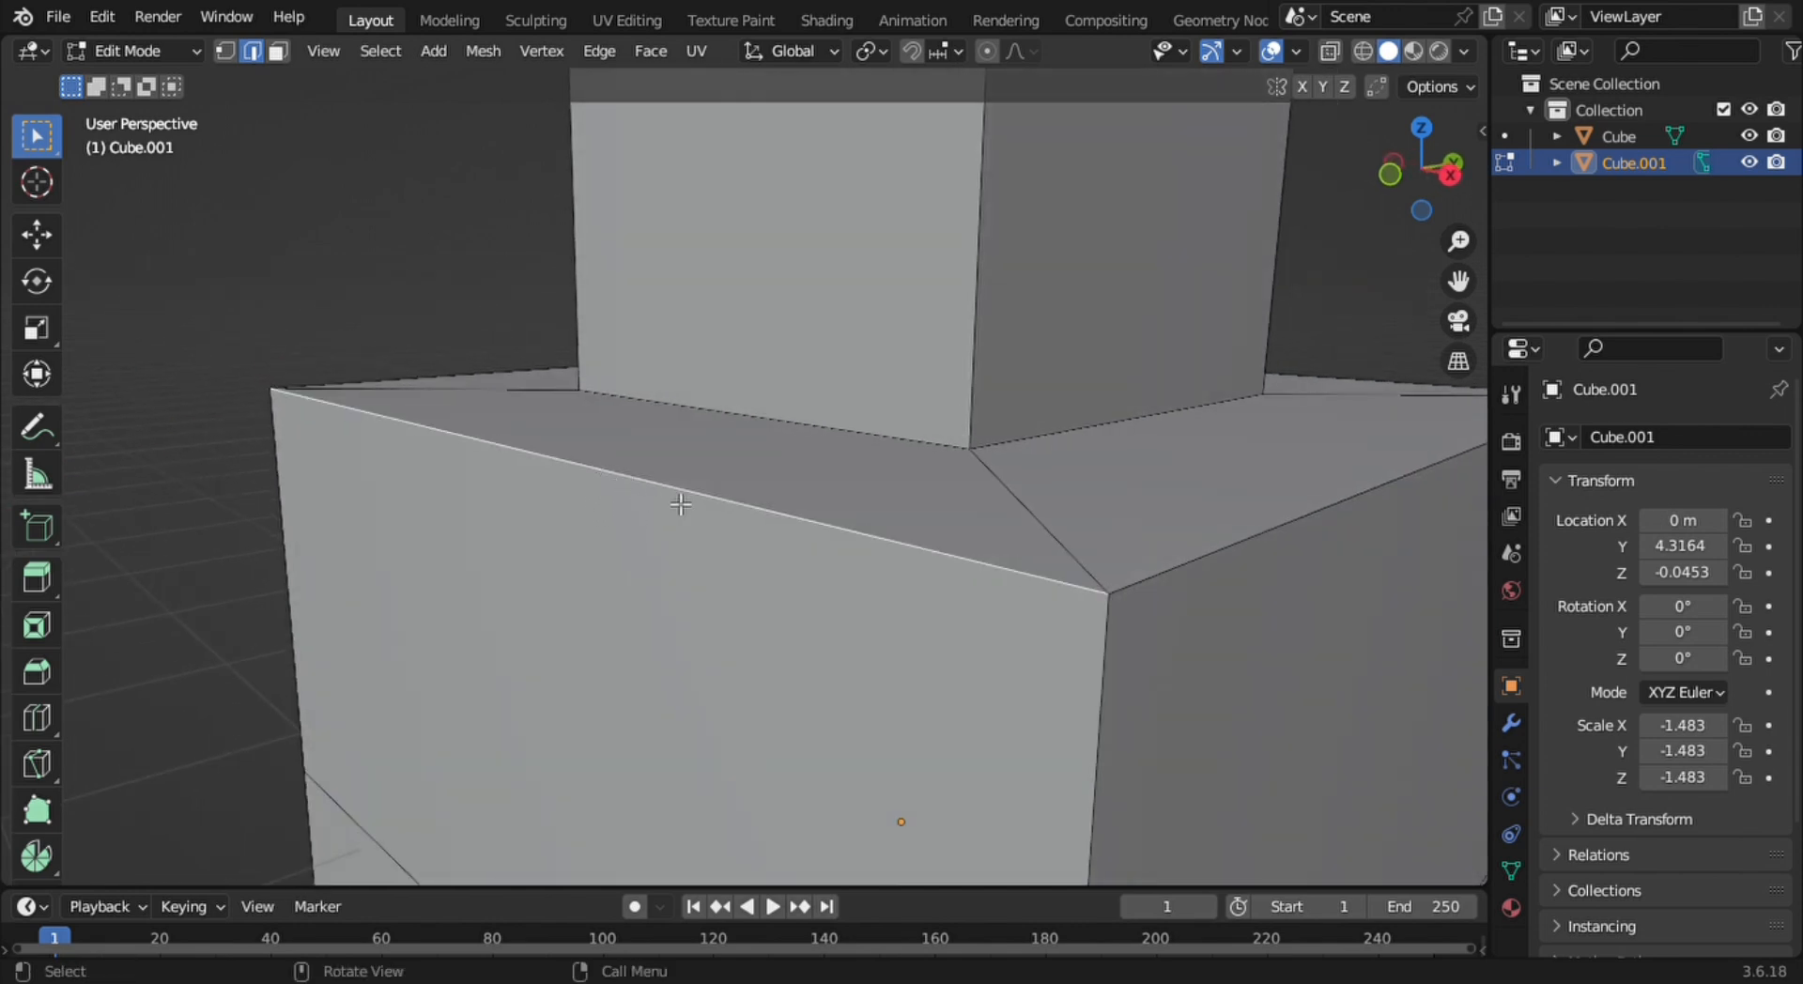
{"action": "middle_click_drag", "start_coordinate": [1058, 467], "coordinate": [910, 594]}
{"action": "scroll", "coordinate": [910, 594], "scroll_direction": "down", "scroll_amount": 5}
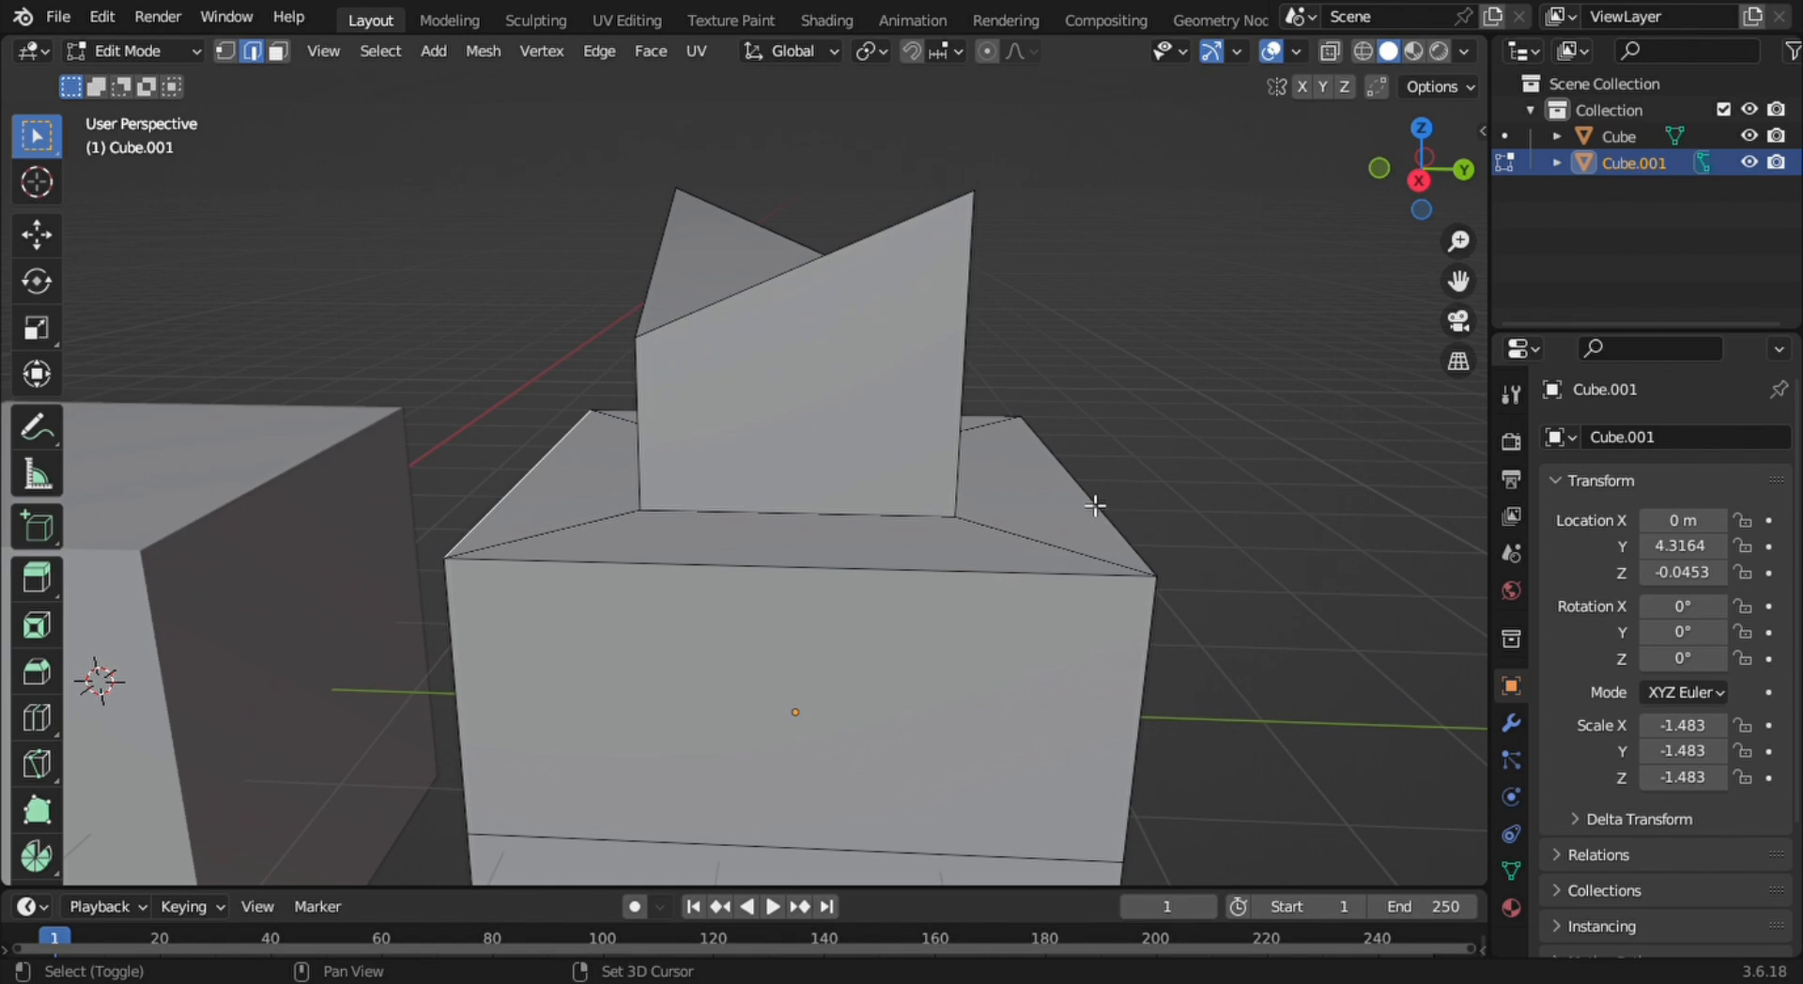
{"action": "middle_click_drag", "start_coordinate": [1095, 504], "coordinate": [1015, 540]}
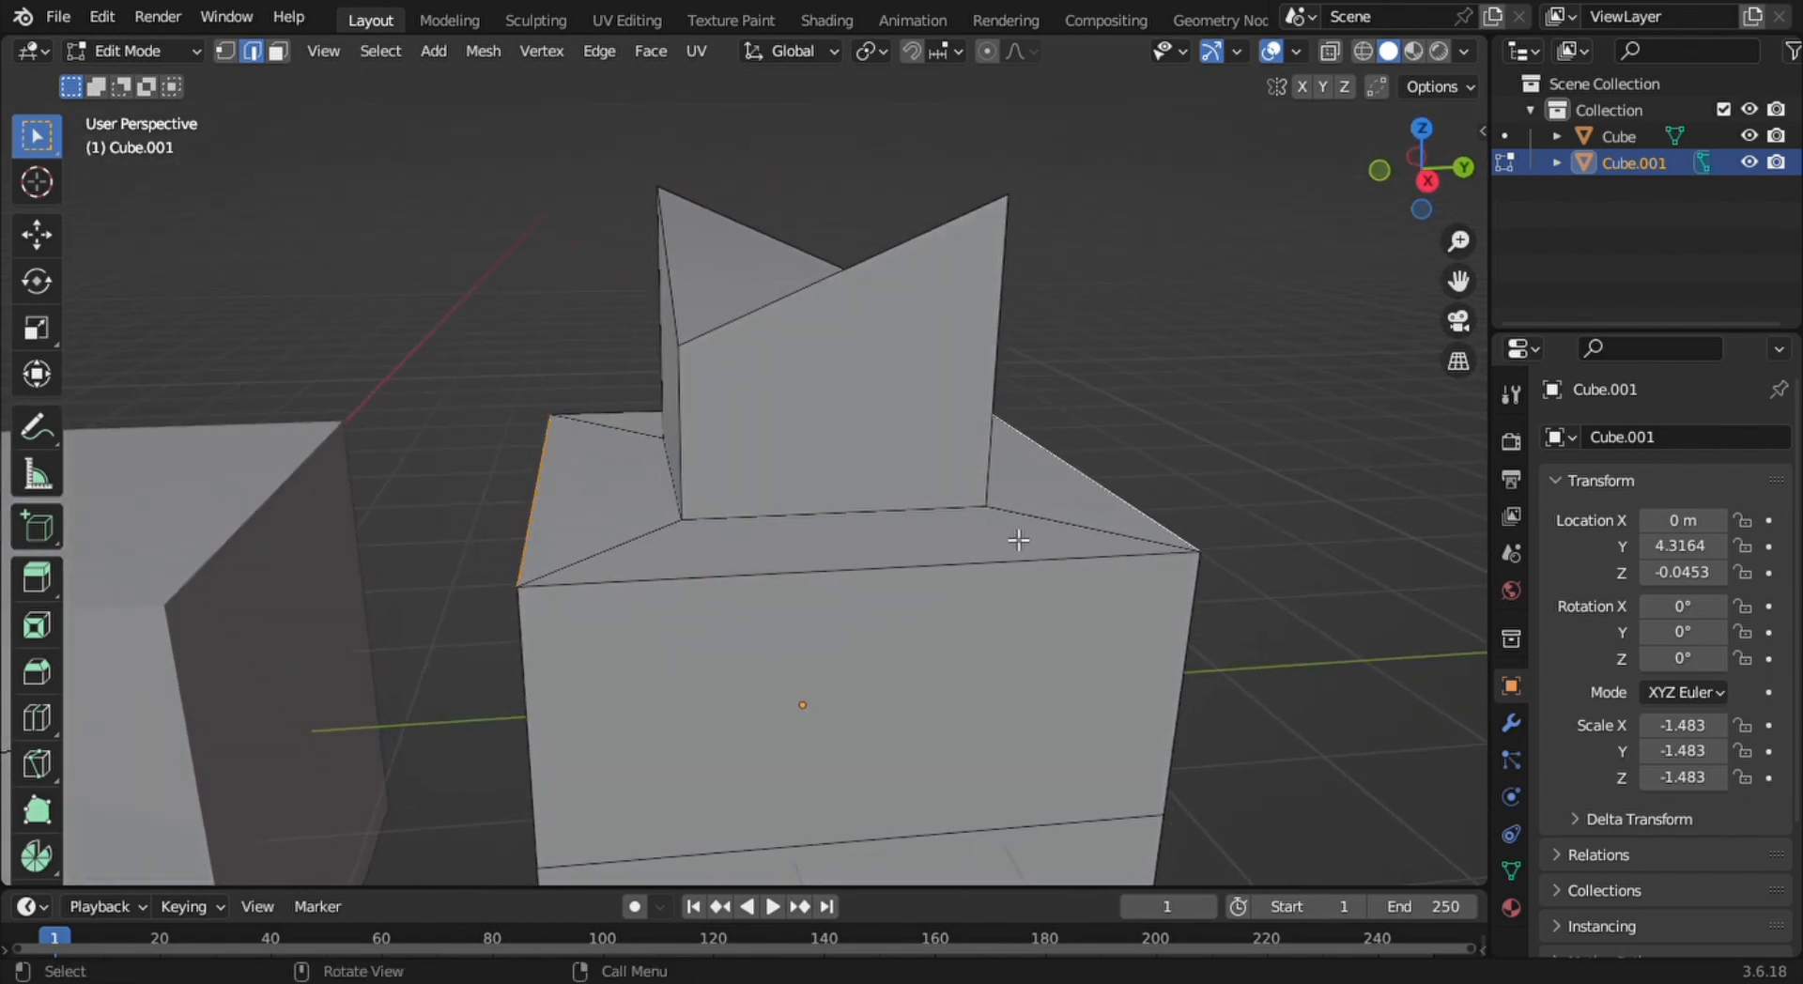
Try moving the two selected top edges slightly upward and undo that move
{"action": "key", "text": "g"}
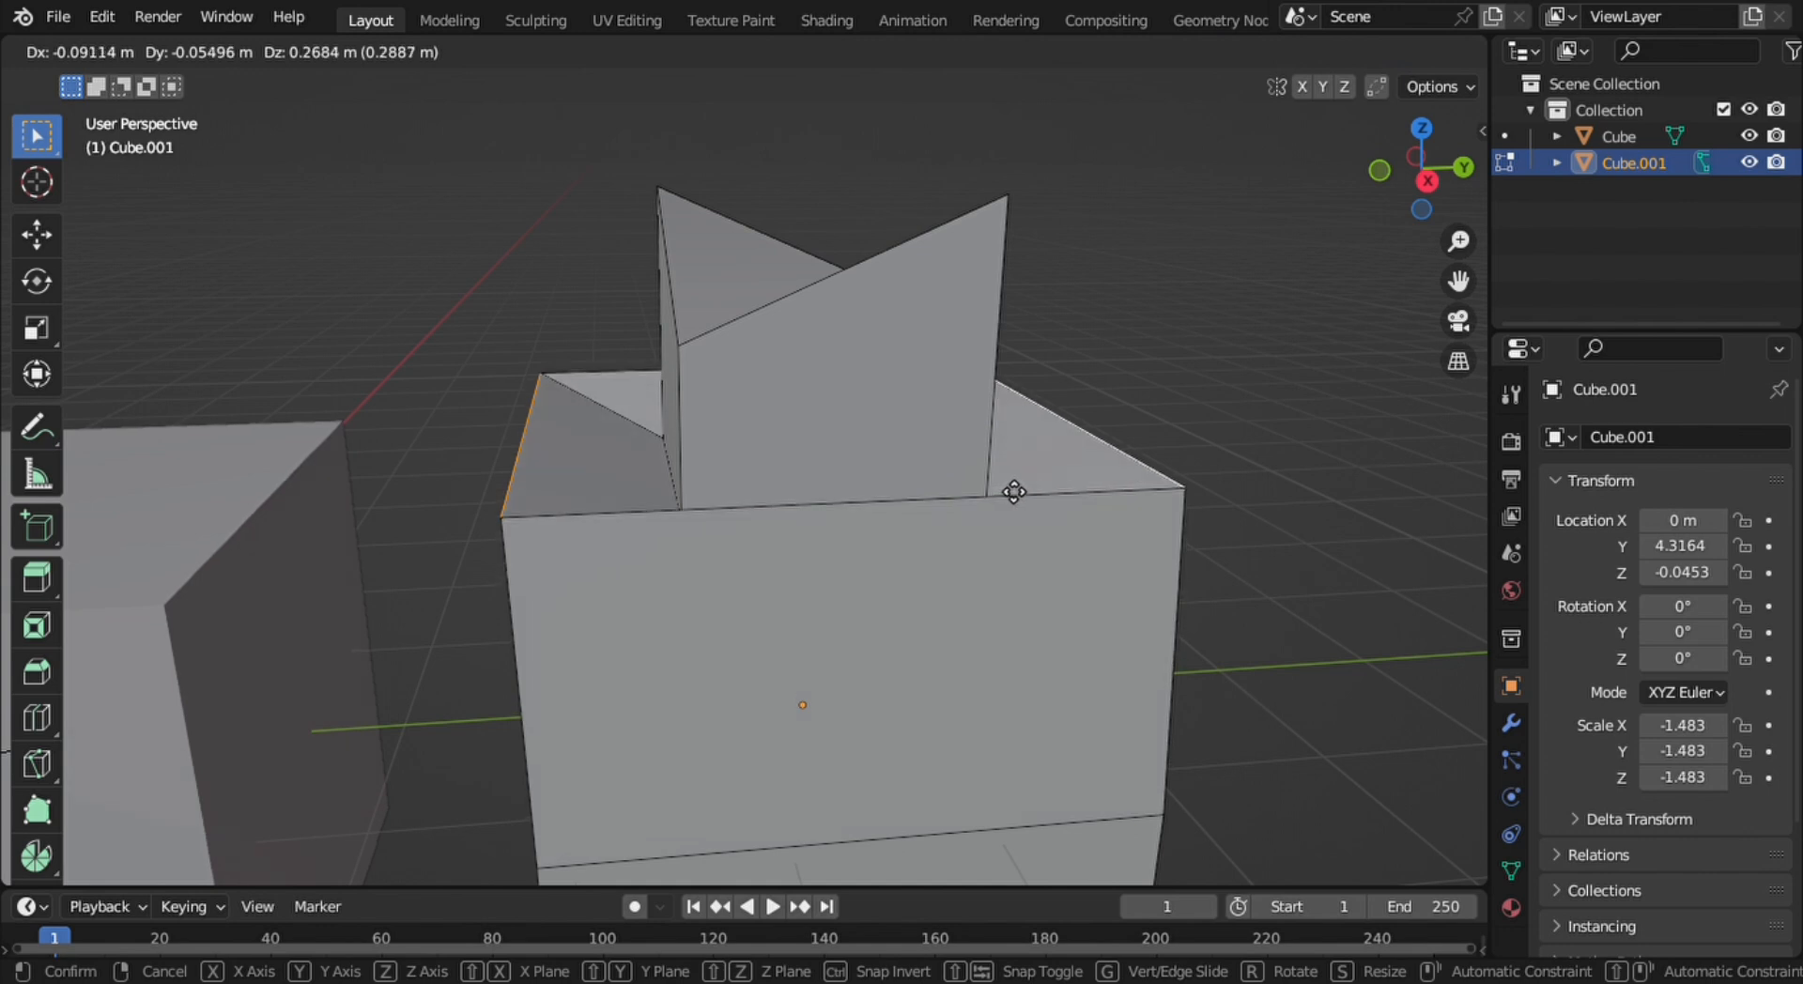
{"action": "left_click", "coordinate": [1029, 512]}
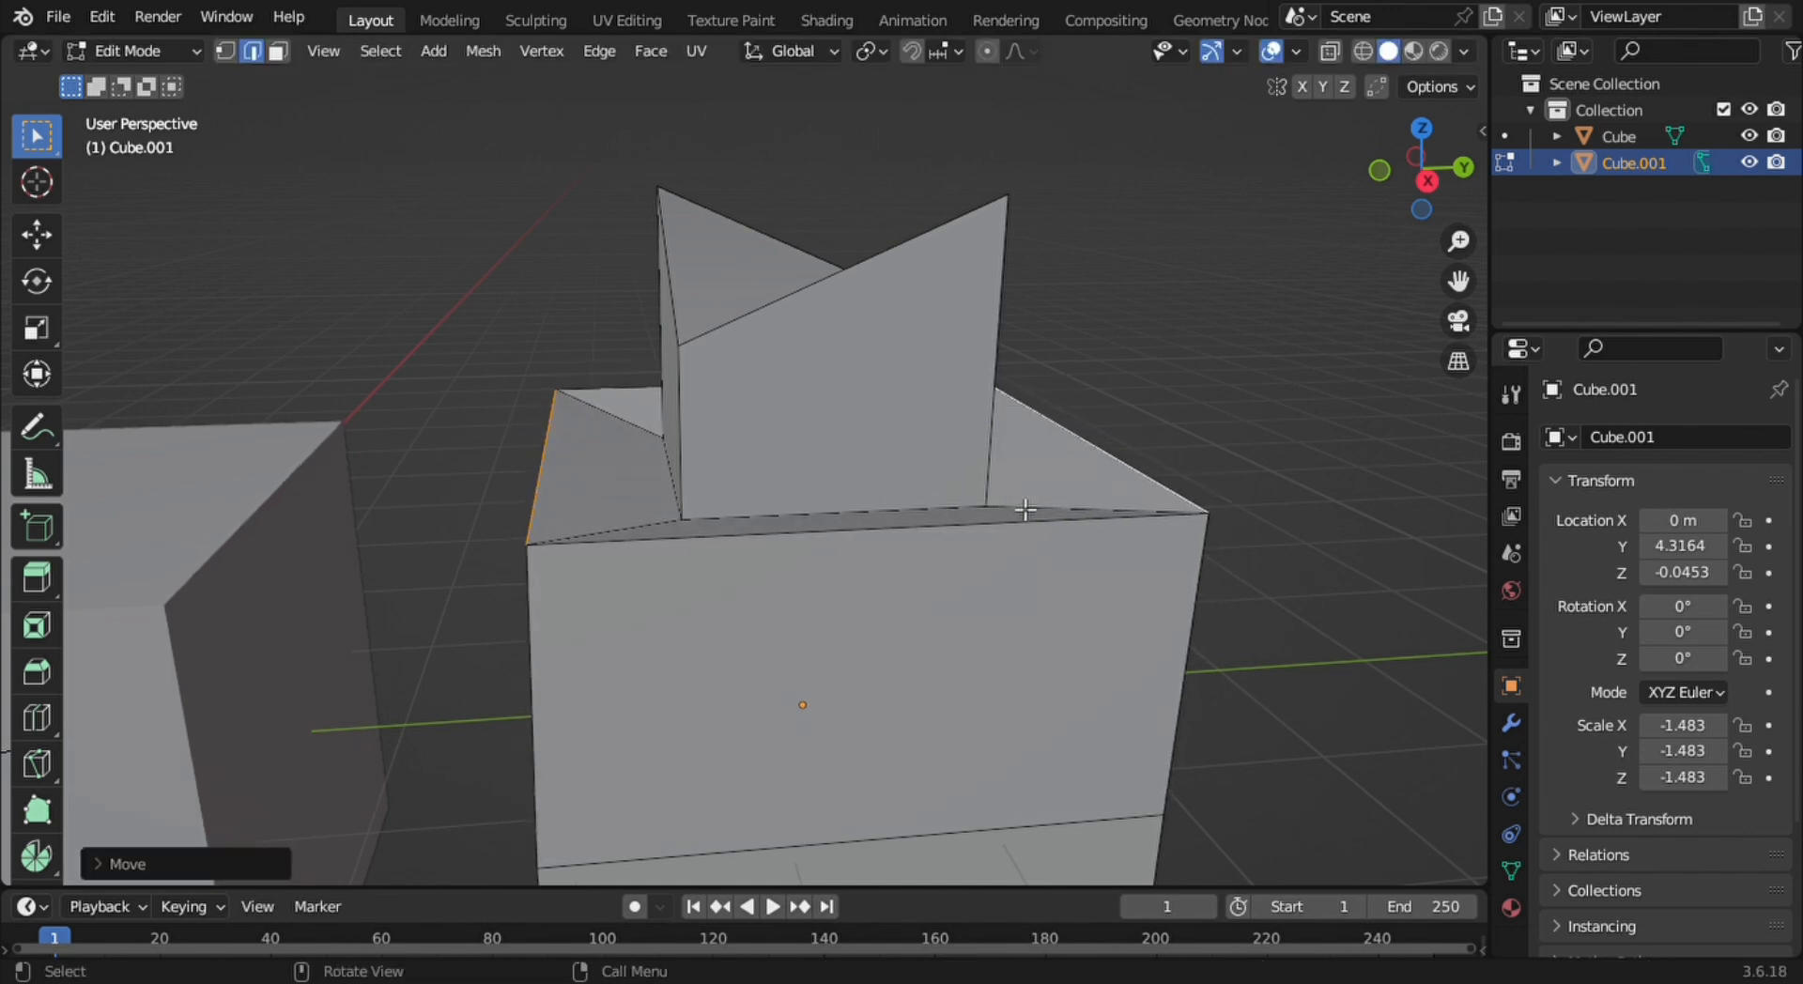
{"action": "key", "text": "ctrl+z"}
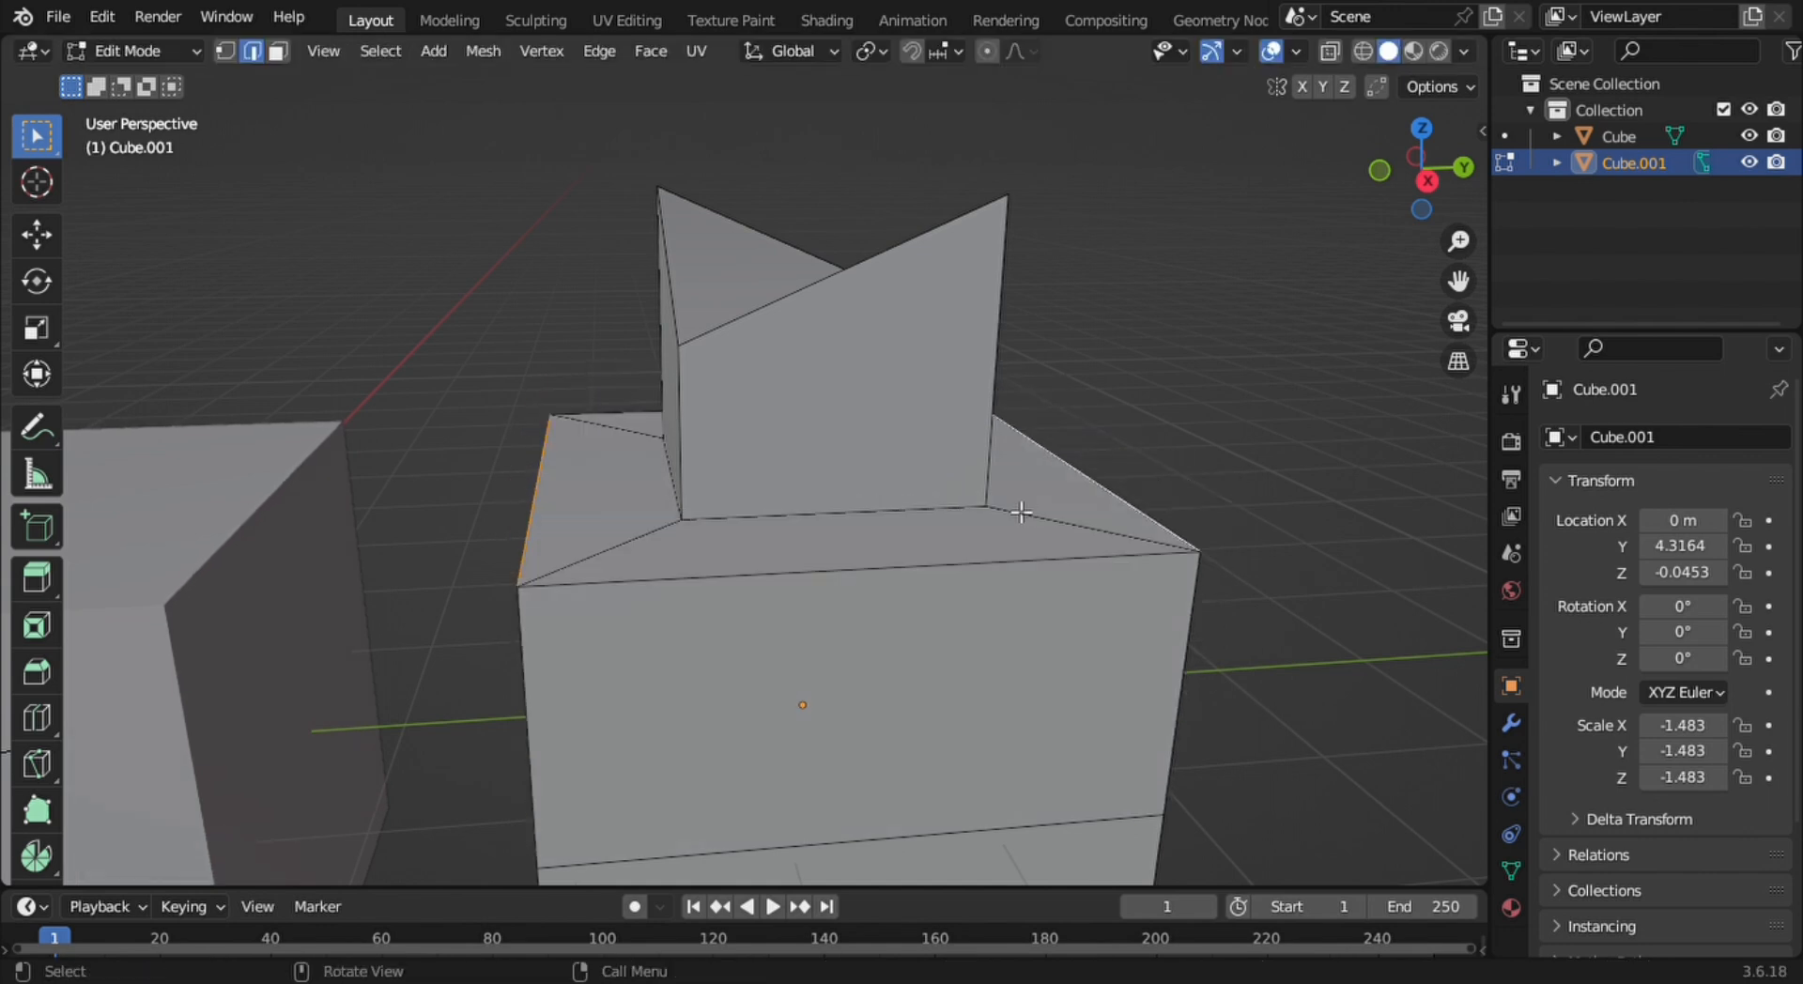
Scale the two selected top edges outward by about 1.2 so the duplicate cube's upper half flares
{"action": "key", "text": "s"}
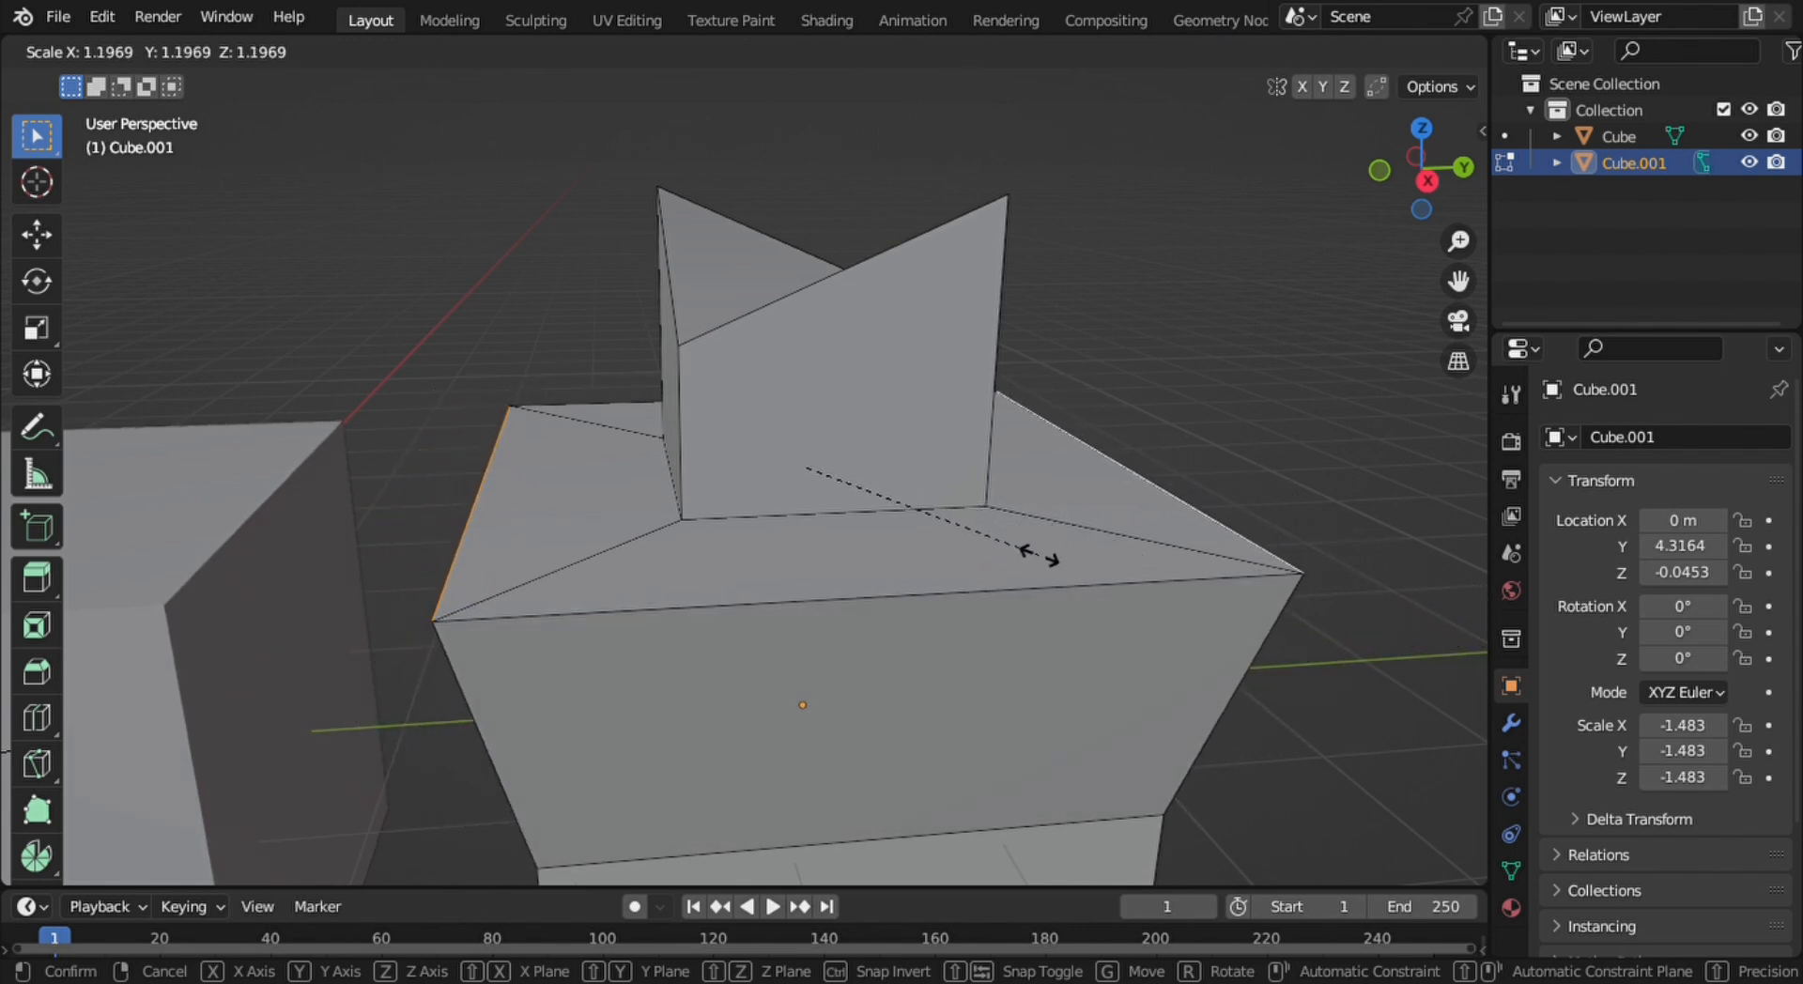
{"action": "left_click", "coordinate": [1040, 556]}
{"action": "middle_click_drag", "start_coordinate": [854, 589], "coordinate": [1323, 584]}
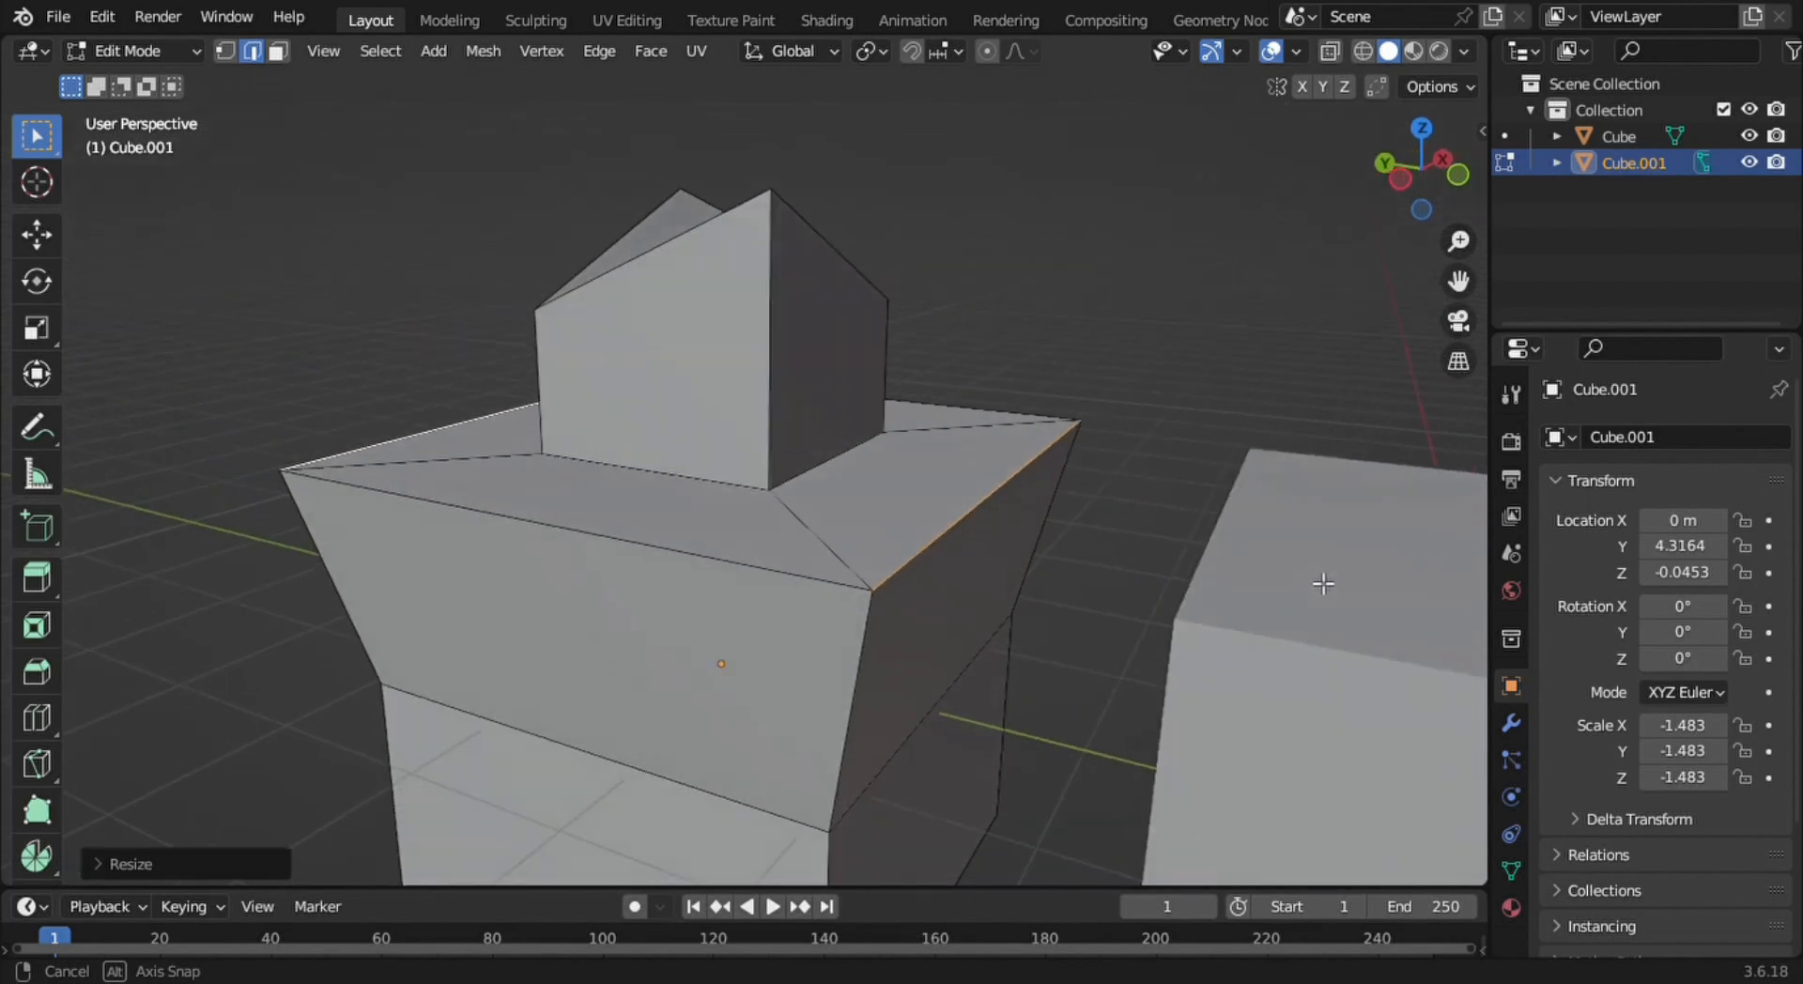
{"action": "scroll", "coordinate": [1324, 583], "scroll_direction": "down", "scroll_amount": 5}
{"action": "middle_click_drag", "start_coordinate": [583, 632], "coordinate": [660, 513]}
{"action": "scroll", "coordinate": [661, 513], "scroll_direction": "up", "scroll_amount": 5}
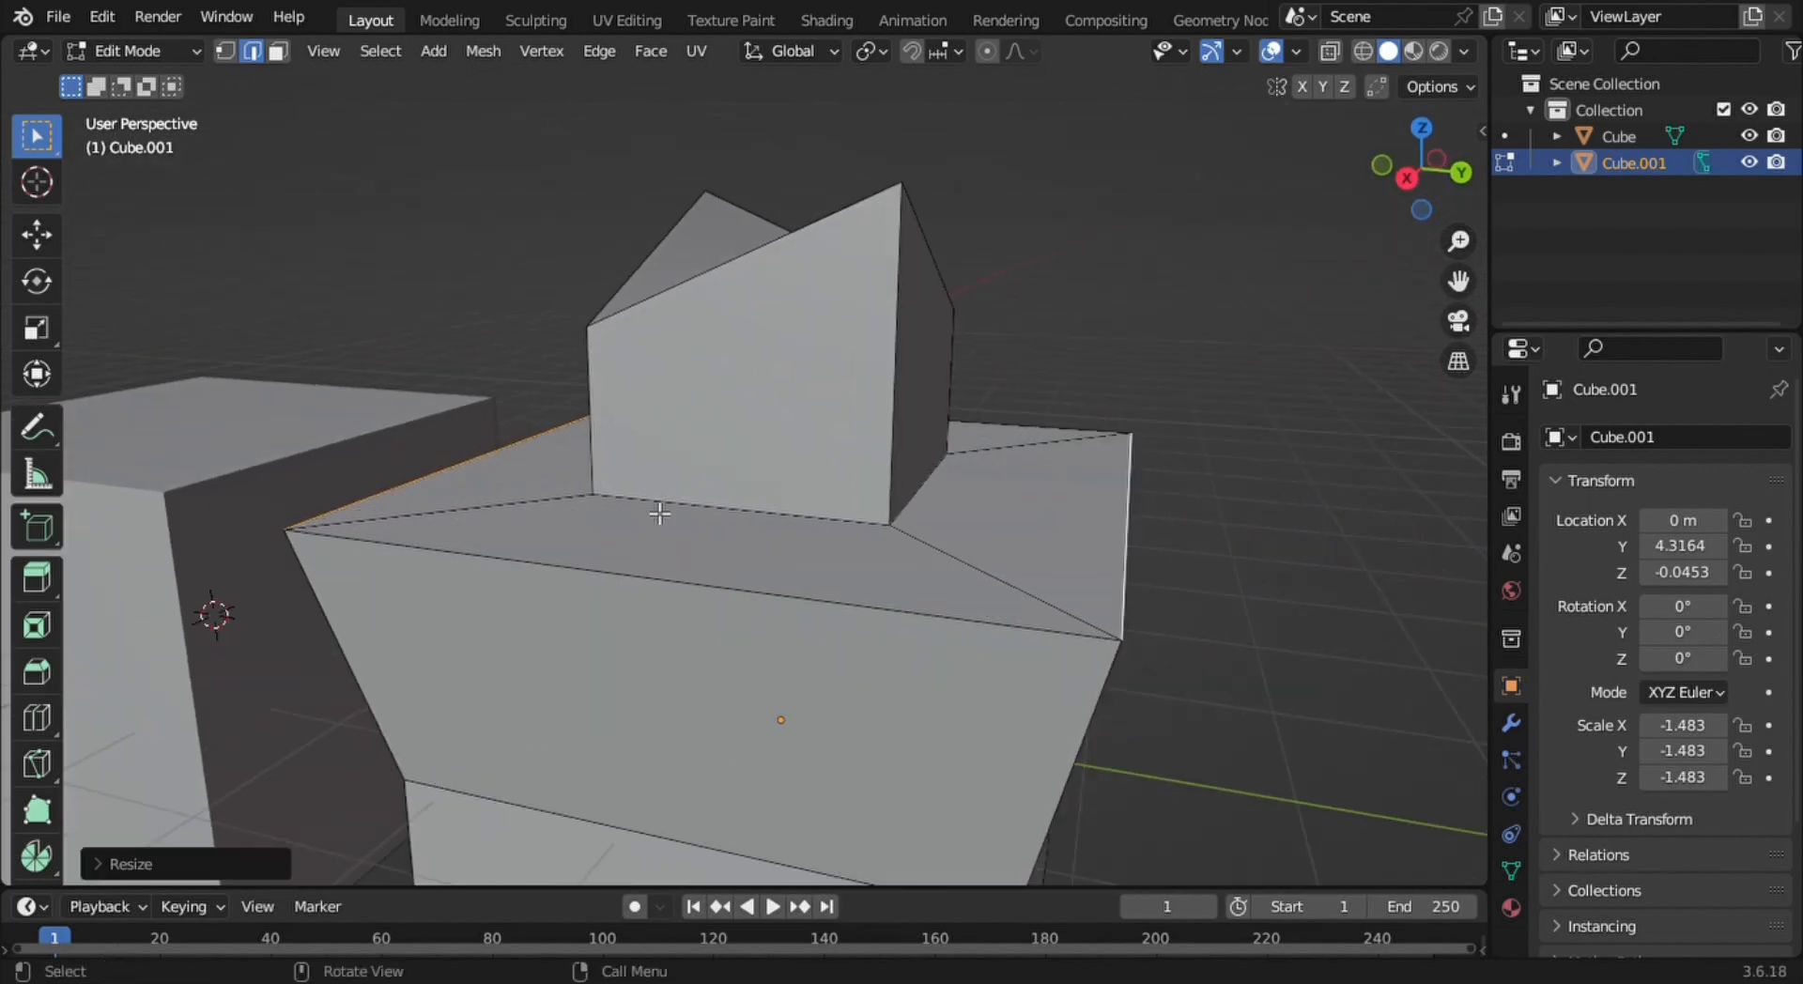
{"action": "middle_click_drag", "start_coordinate": [552, 623], "coordinate": [810, 558]}
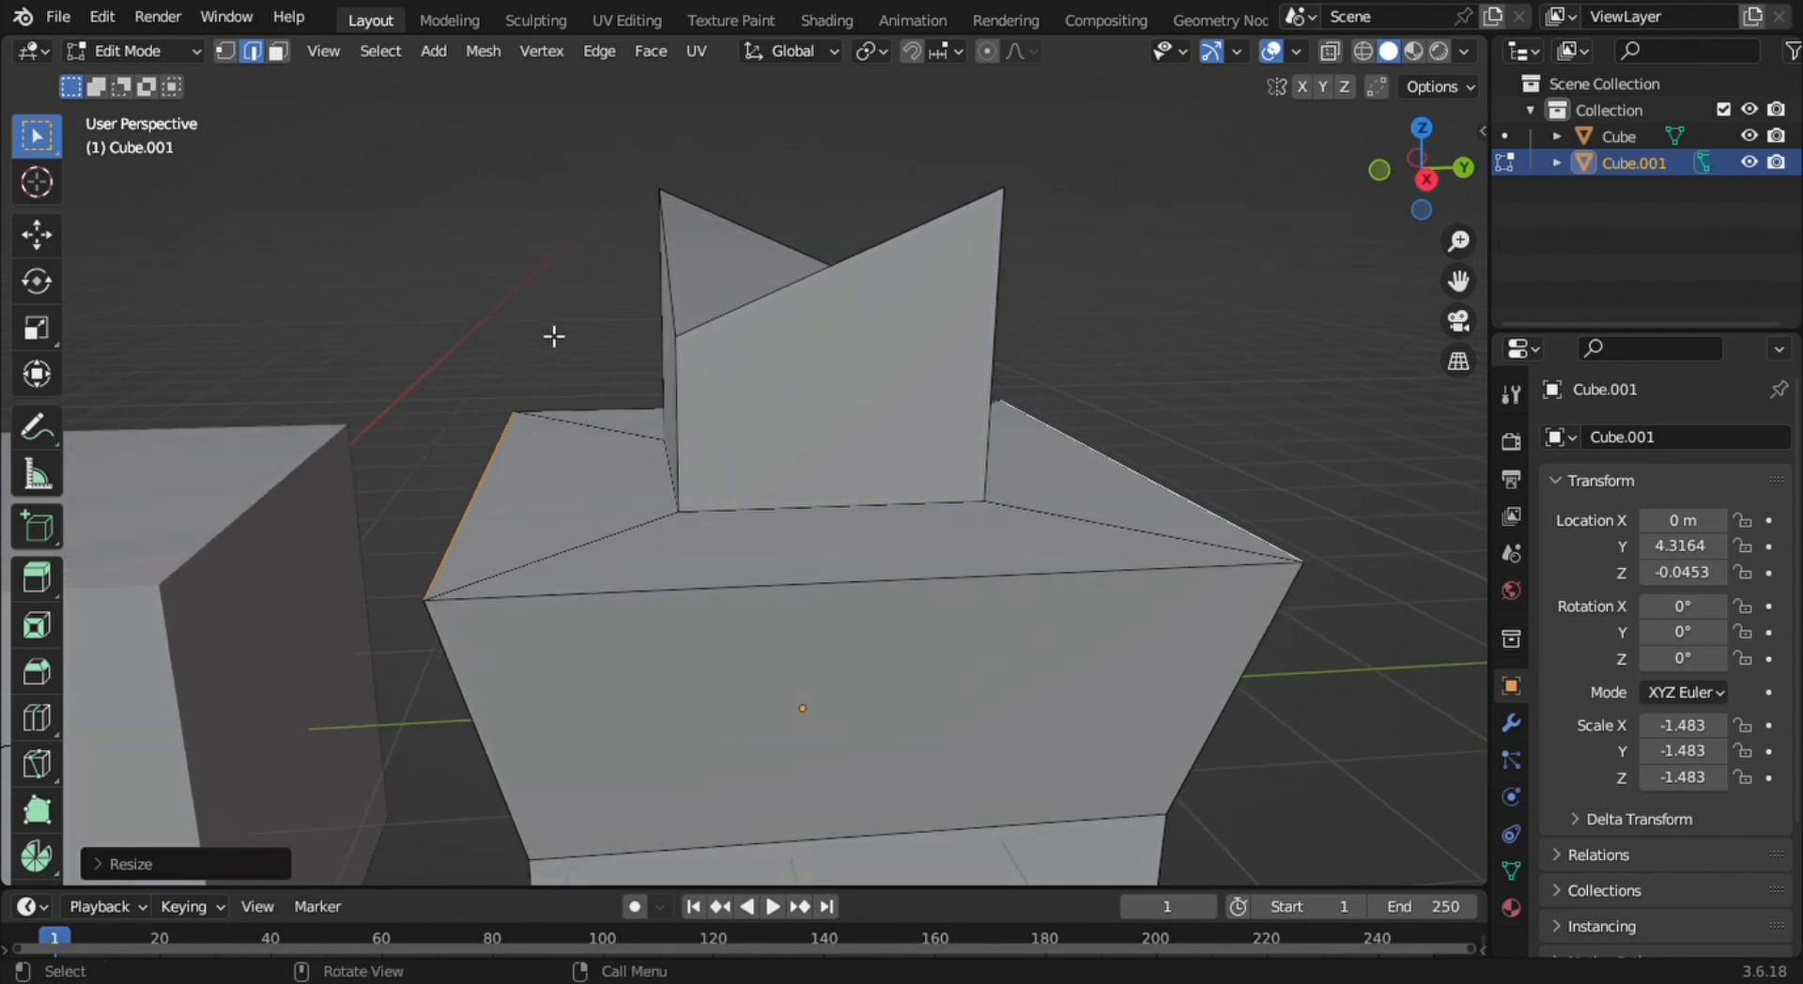
Switch to face select mode and select the front face of the duplicate cube's flared upper half
{"action": "left_click", "coordinate": [280, 54]}
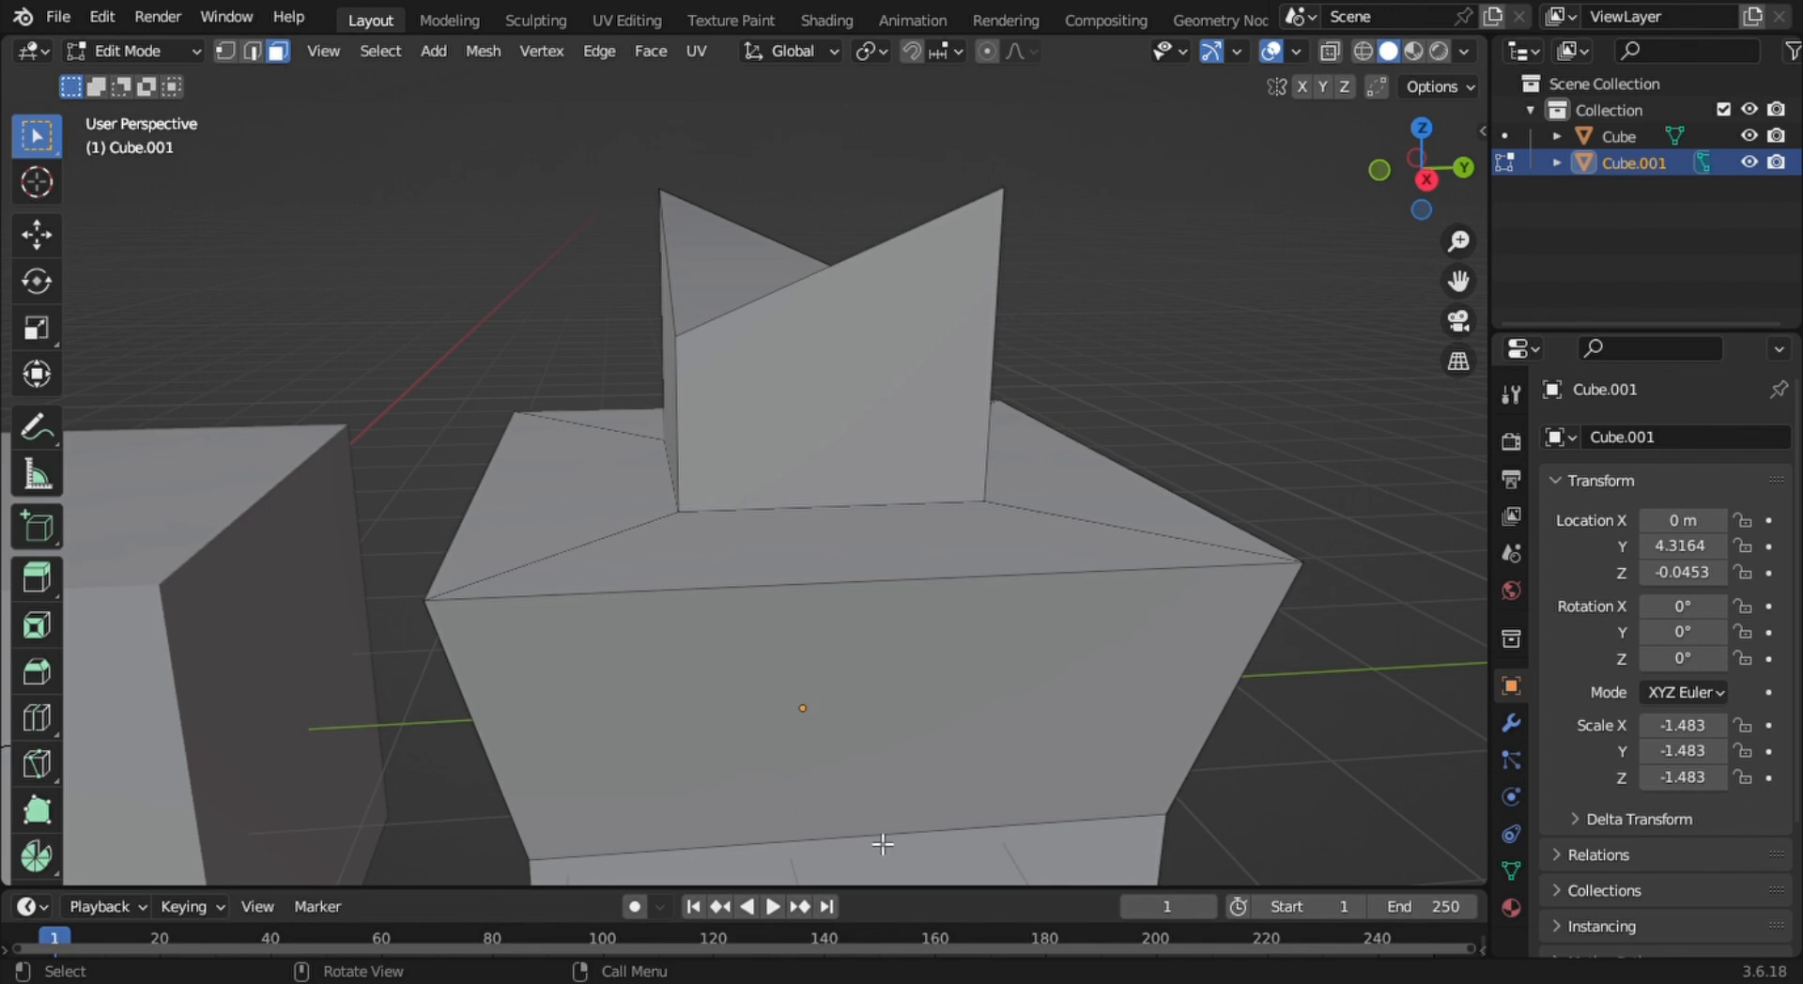
{"action": "middle_click_drag", "start_coordinate": [1003, 743], "coordinate": [968, 571], "text": "shift"}
{"action": "scroll", "coordinate": [968, 571], "scroll_direction": "down", "scroll_amount": 6}
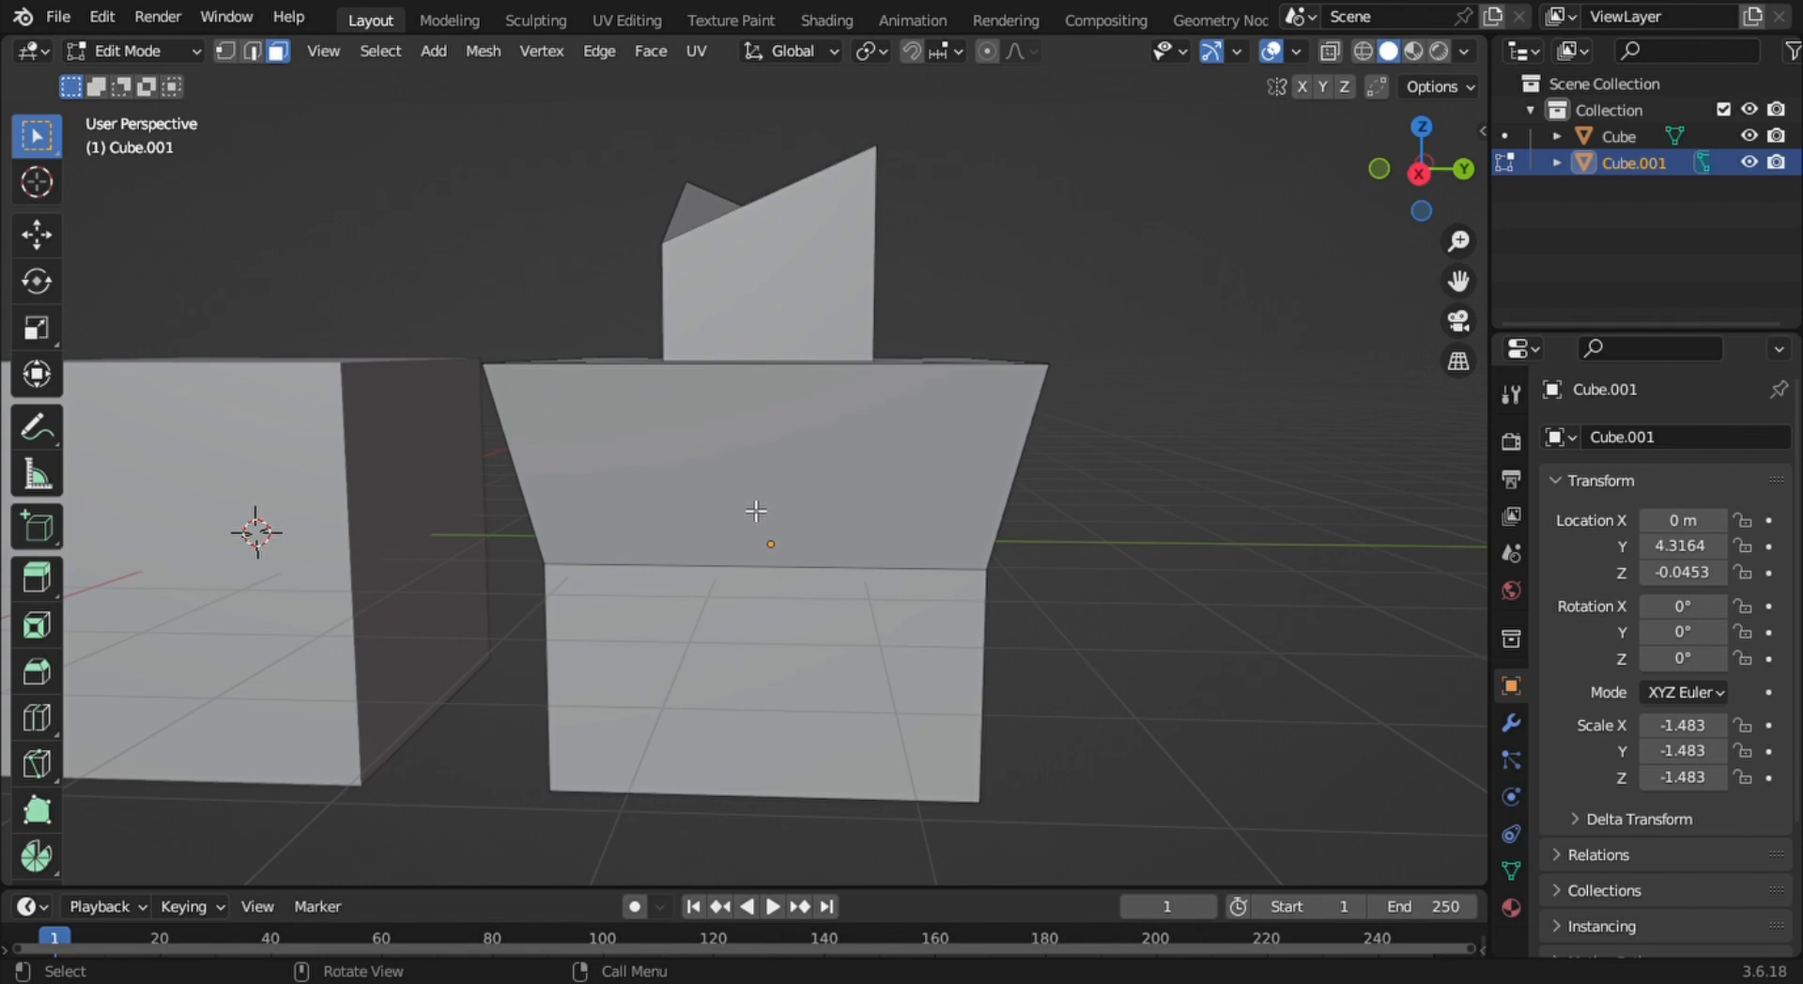
{"action": "left_click", "coordinate": [842, 462]}
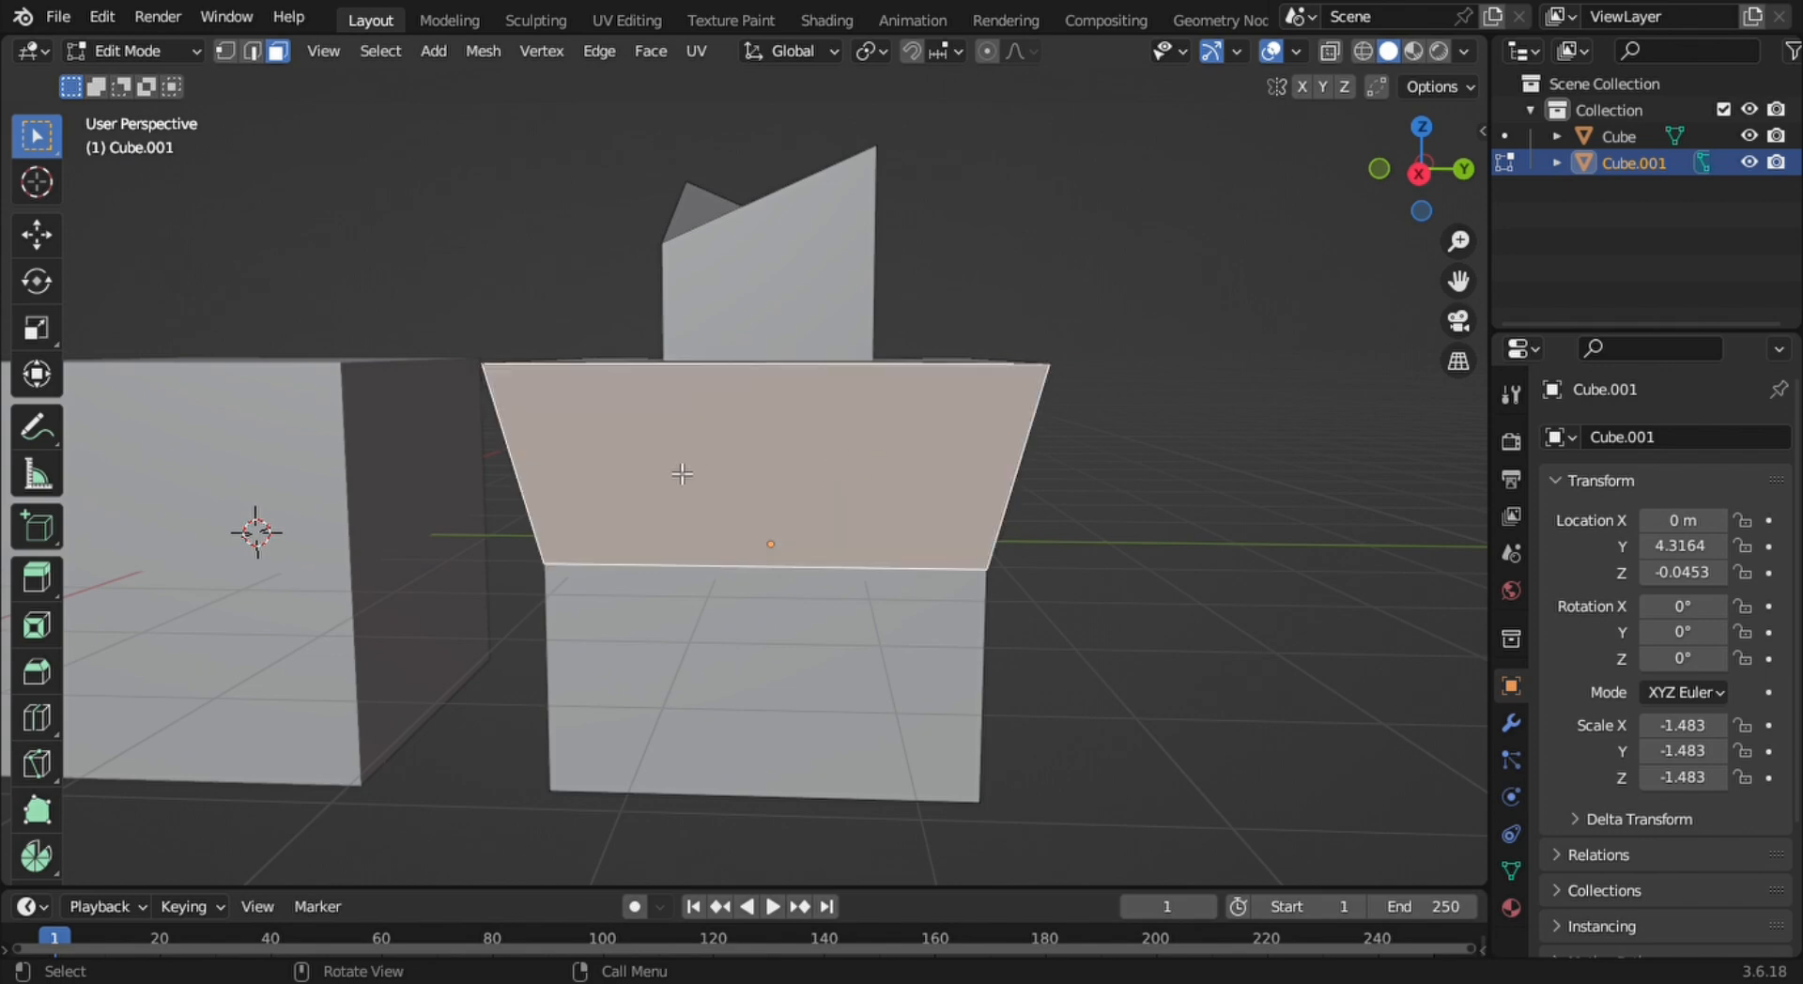
{"action": "mouse_move", "coordinate": [685, 463]}
{"action": "middle_mouse_down"}
{"action": "mouse_move", "coordinate": [760, 498]}
{"action": "mouse_move", "coordinate": [709, 498]}
{"action": "mouse_move", "coordinate": [684, 470]}
{"action": "middle_mouse_up"}
{"action": "middle_click_drag", "start_coordinate": [772, 355], "coordinate": [809, 386]}
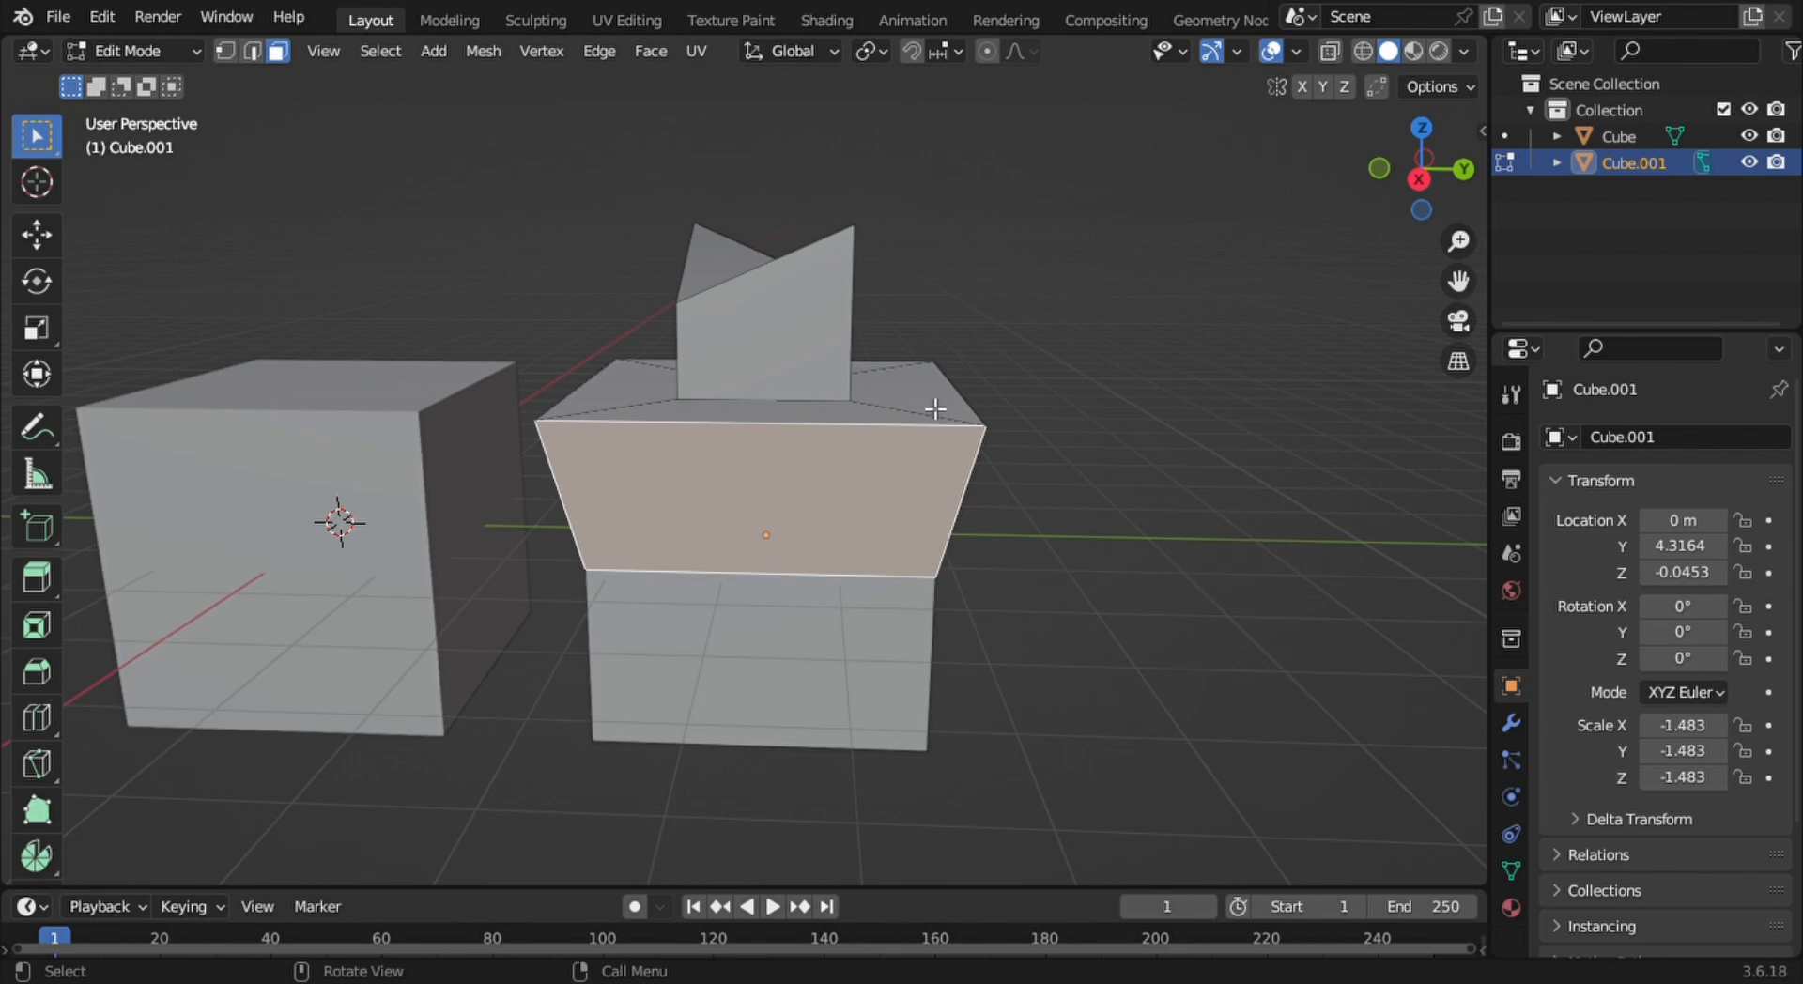
Turn on X-ray, select the hidden back face of the flared upper half through the mesh, and turn X-ray off
{"action": "key", "text": "alt+z"}
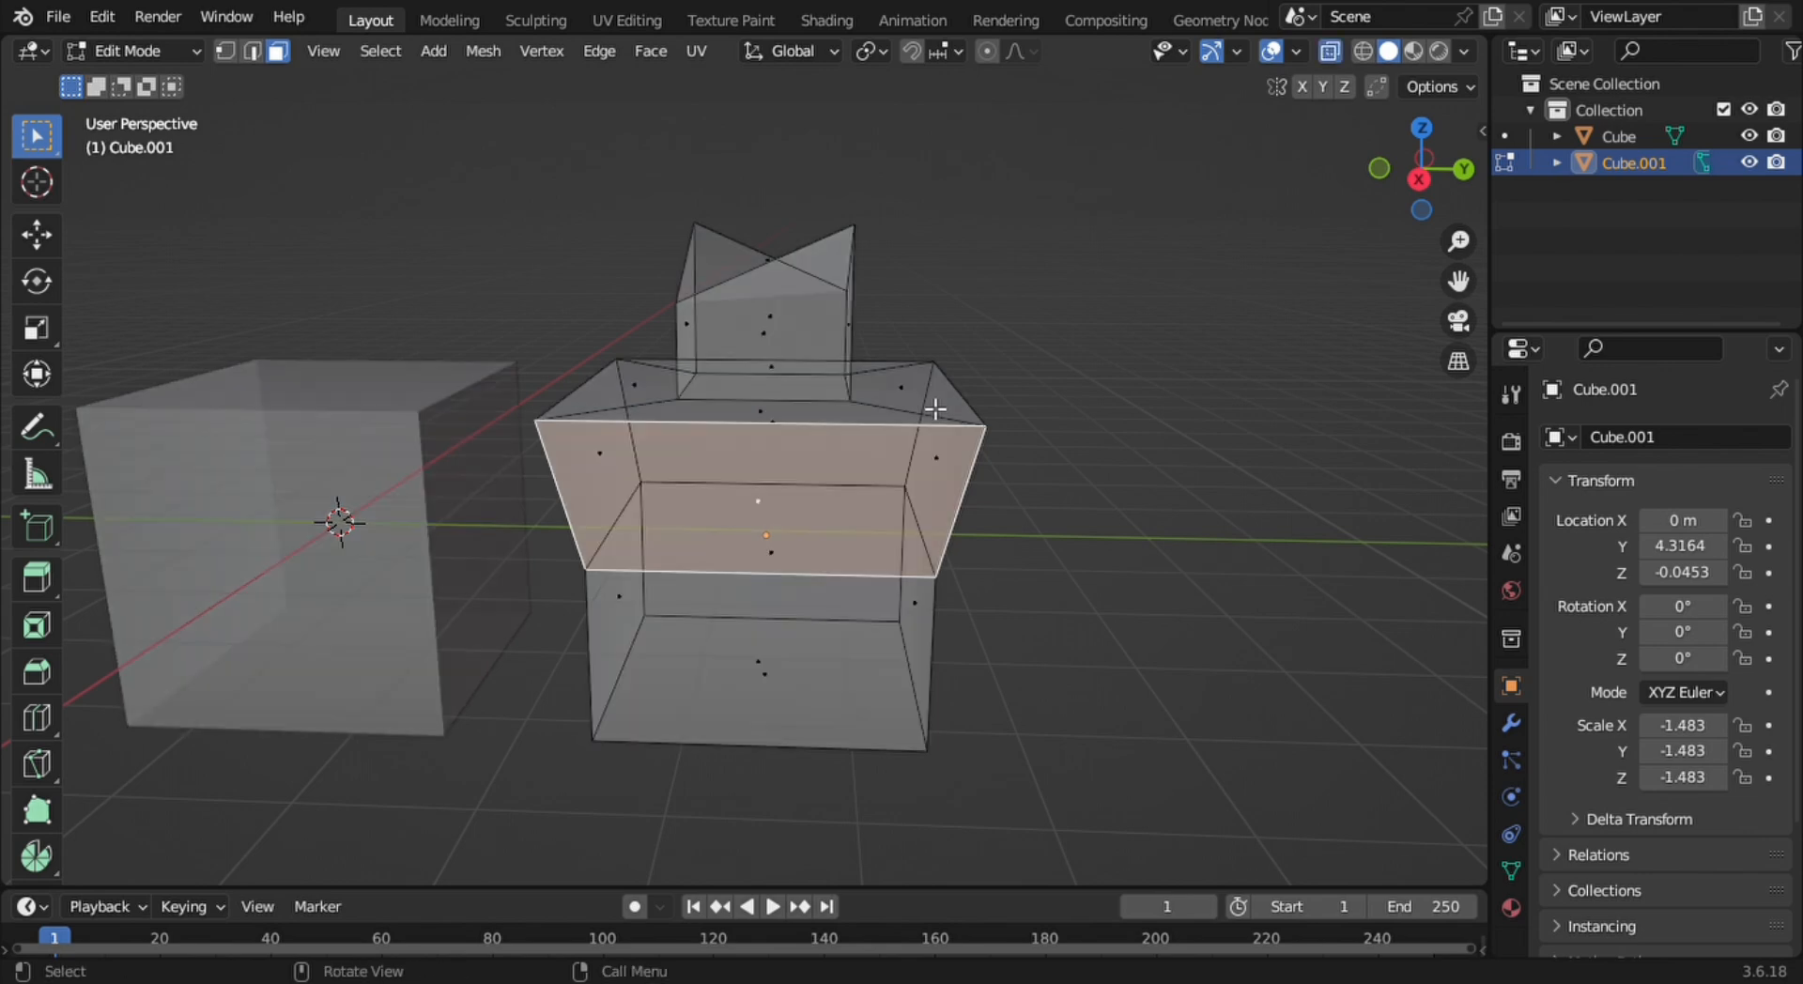
{"action": "middle_click_drag", "start_coordinate": [998, 435], "coordinate": [964, 446]}
{"action": "left_click", "coordinate": [798, 430]}
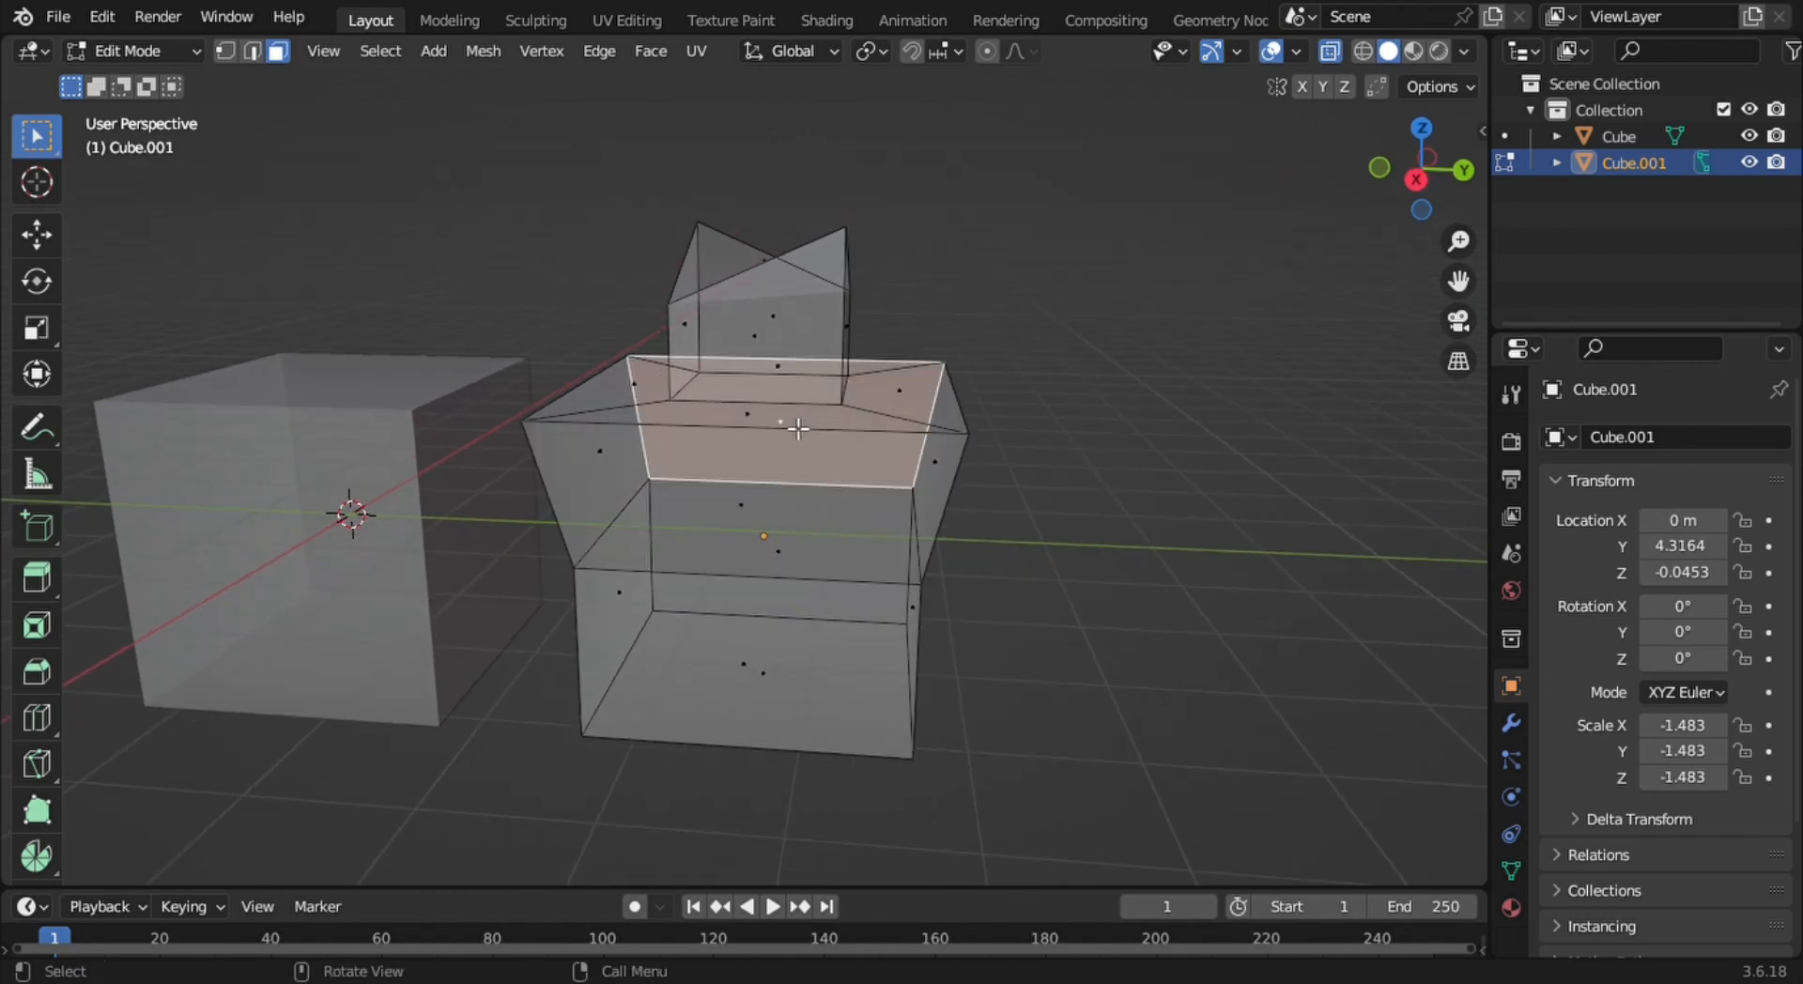
{"action": "mouse_move", "coordinate": [885, 427]}
{"action": "middle_mouse_down"}
{"action": "mouse_move", "coordinate": [319, 430]}
{"action": "mouse_move", "coordinate": [564, 434]}
{"action": "mouse_move", "coordinate": [955, 395]}
{"action": "mouse_move", "coordinate": [793, 449]}
{"action": "mouse_move", "coordinate": [928, 464]}
{"action": "mouse_move", "coordinate": [935, 420]}
{"action": "mouse_move", "coordinate": [904, 414]}
{"action": "middle_mouse_up"}
{"action": "key", "text": "alt+z"}
{"action": "key", "text": "alt+a"}
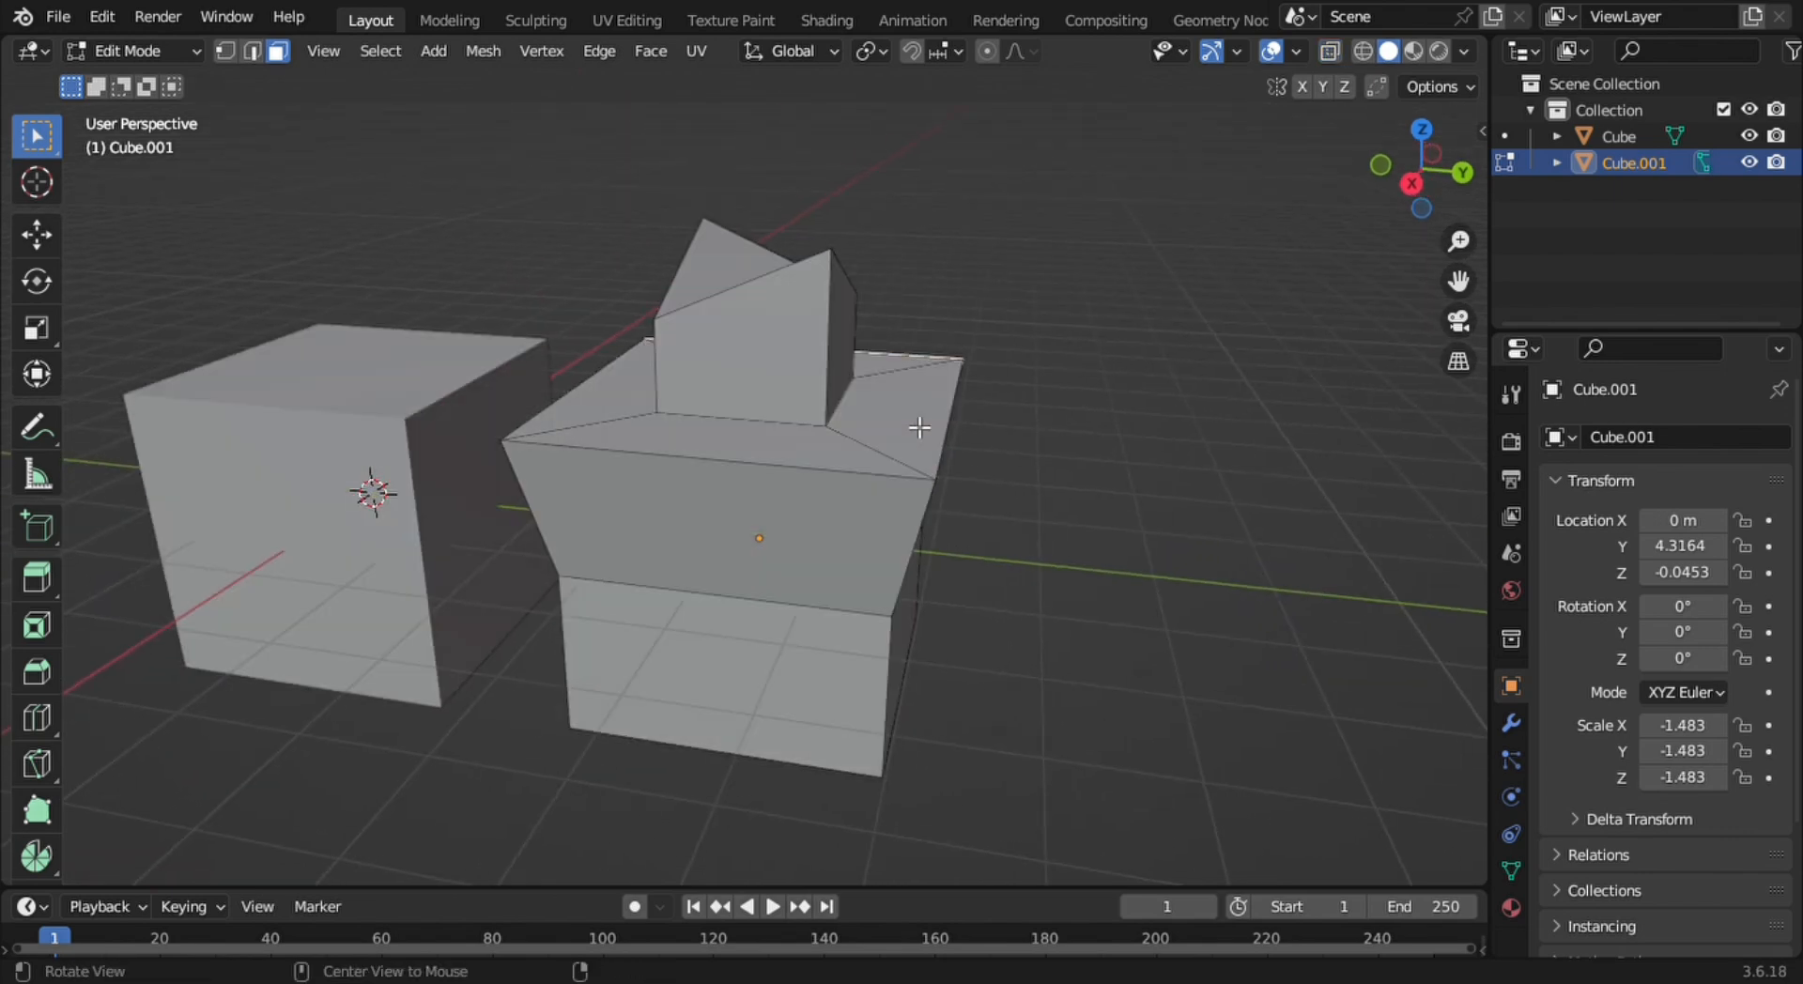
Frame both cubes in the view and switch the viewport shading to Material Preview
{"action": "middle_click_drag", "start_coordinate": [1037, 515], "coordinate": [1039, 462], "text": "shift"}
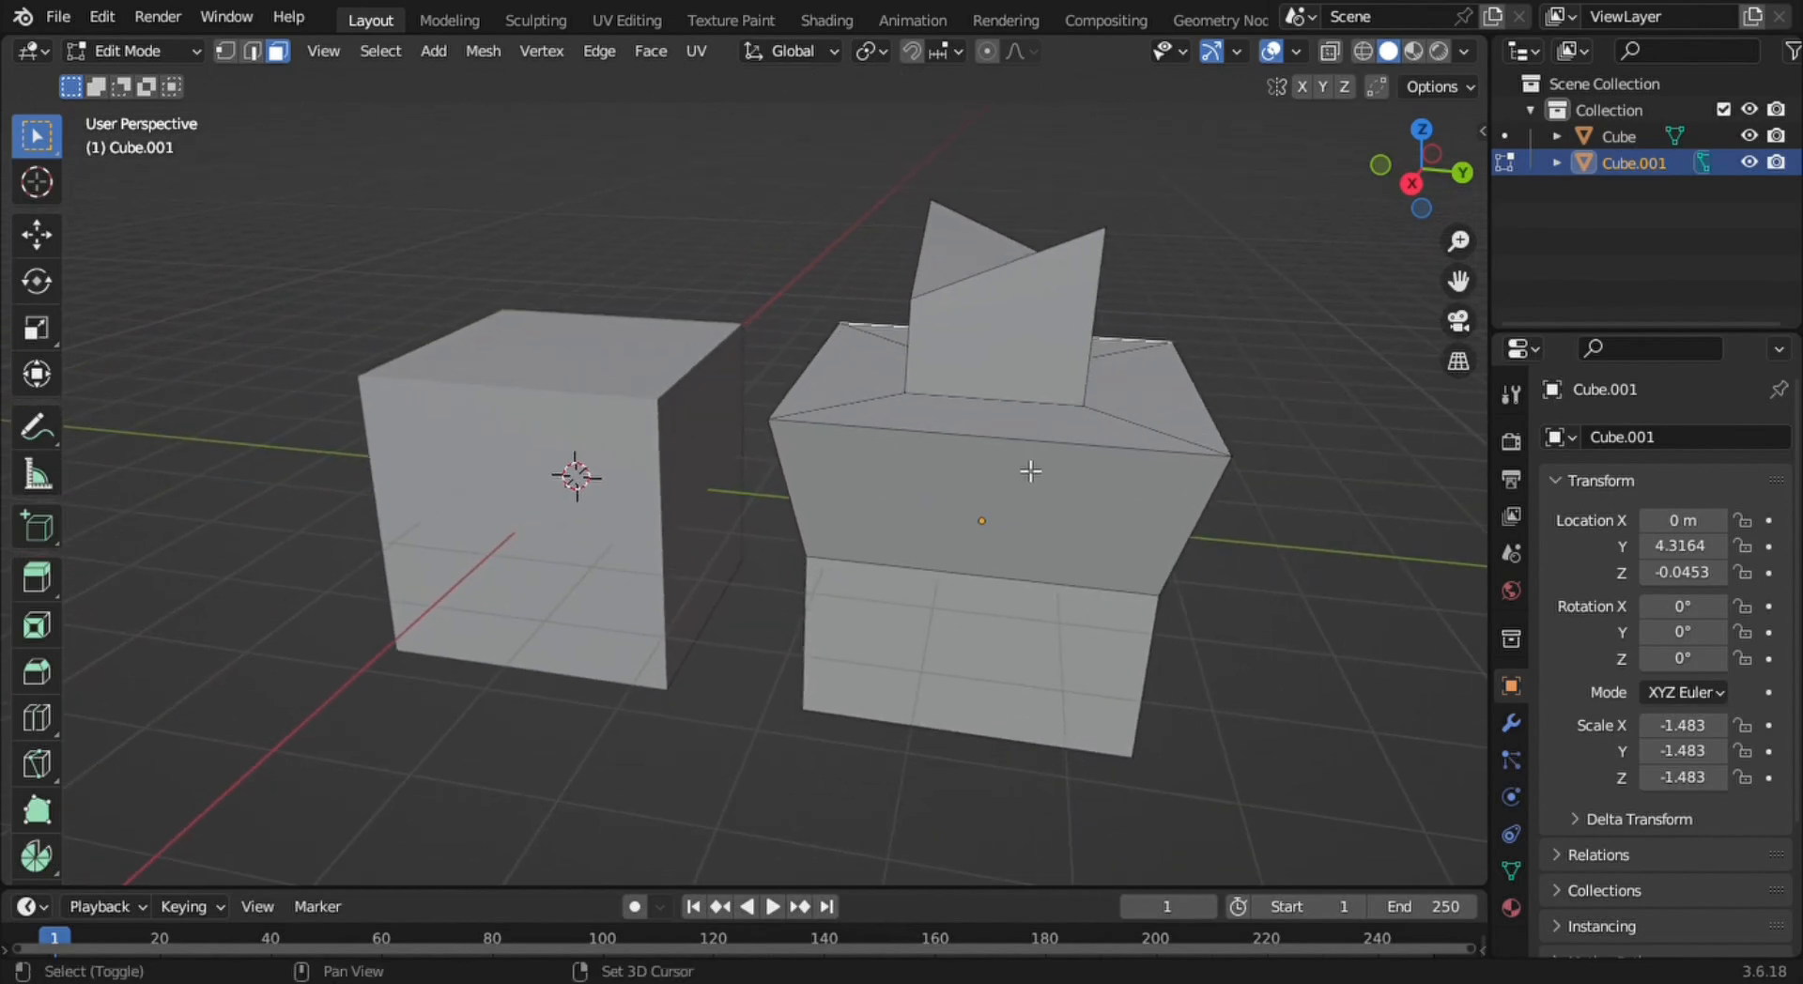
{"action": "scroll", "coordinate": [1080, 423], "scroll_direction": "down", "scroll_amount": 2}
{"action": "middle_click_drag", "start_coordinate": [1108, 409], "coordinate": [1074, 370], "text": "shift"}
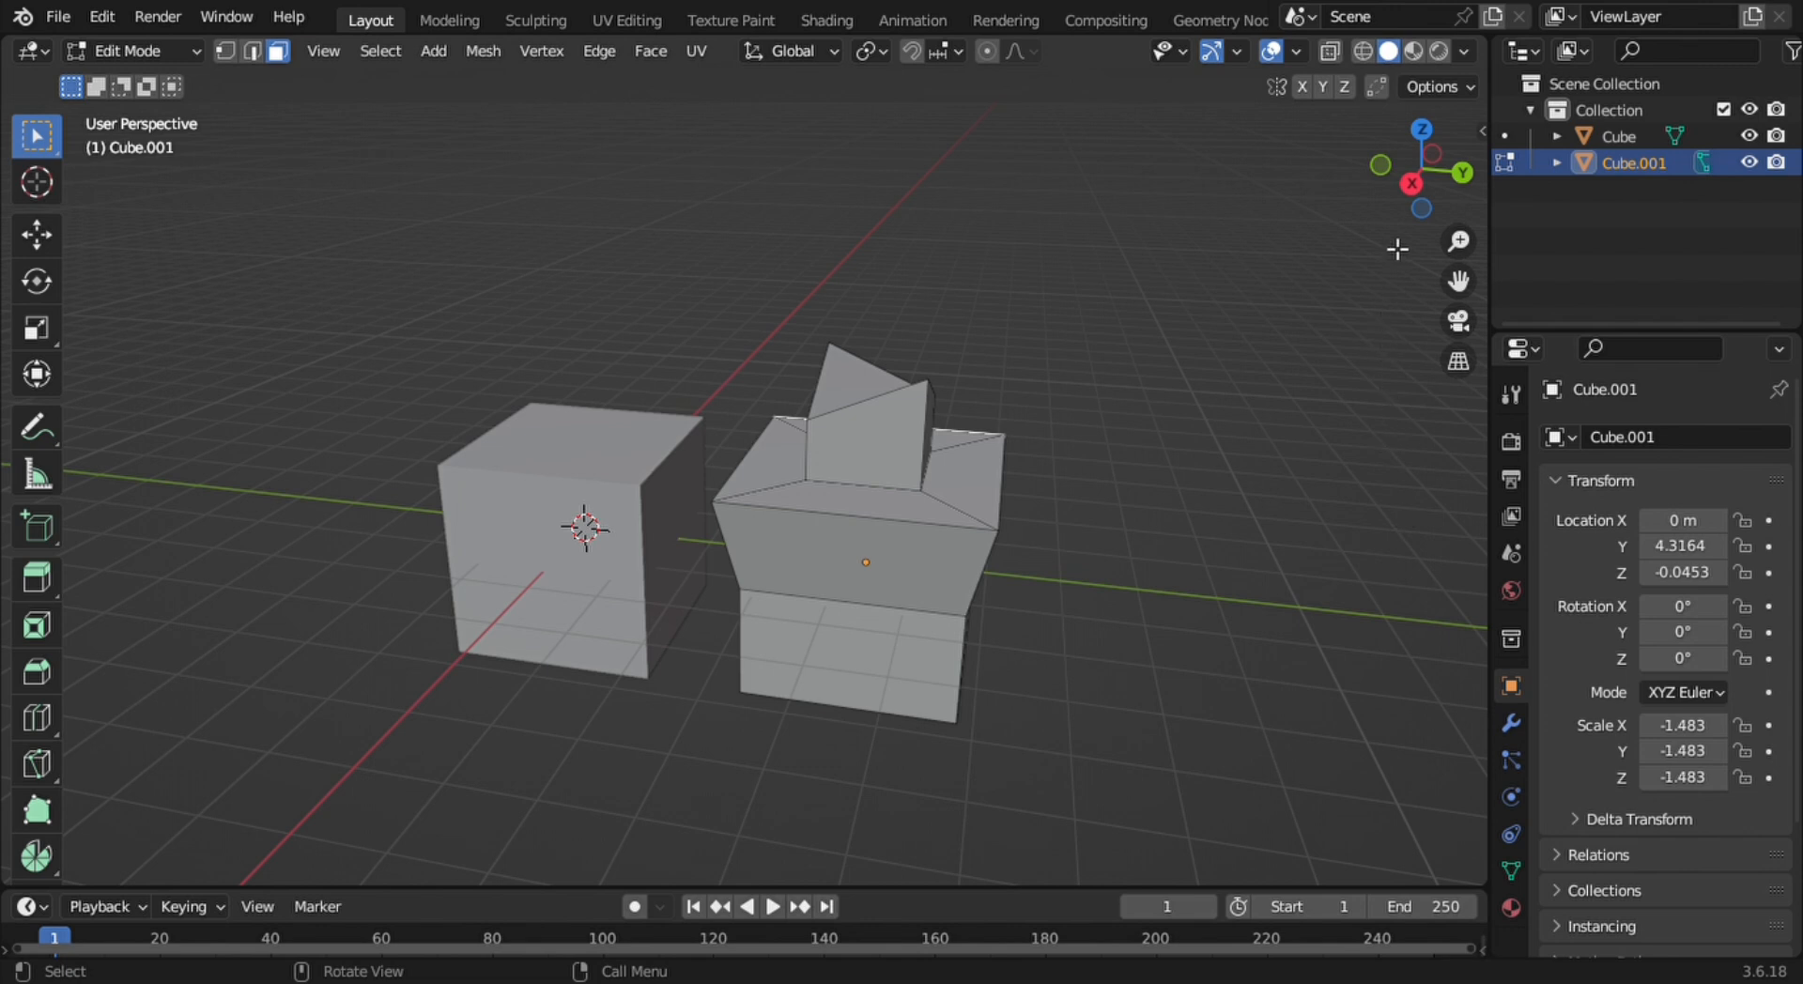
{"action": "left_click", "coordinate": [1415, 51]}
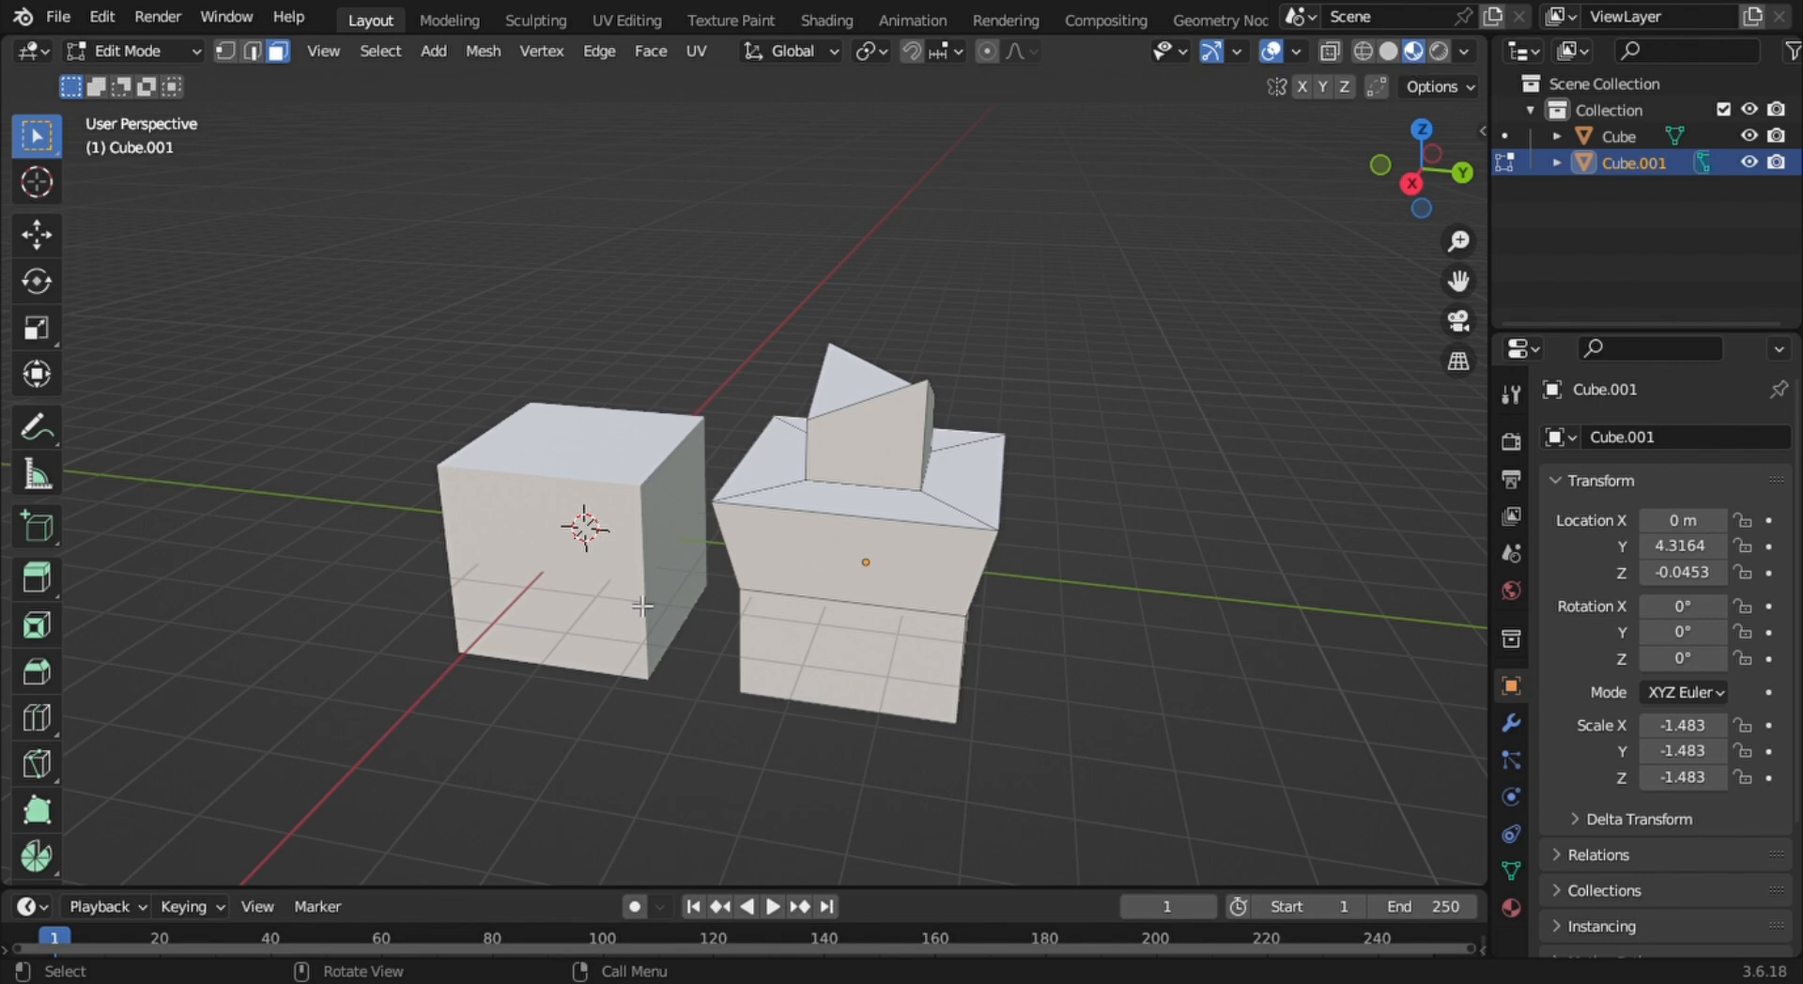
{"action": "middle_click_drag", "start_coordinate": [815, 555], "coordinate": [907, 490]}
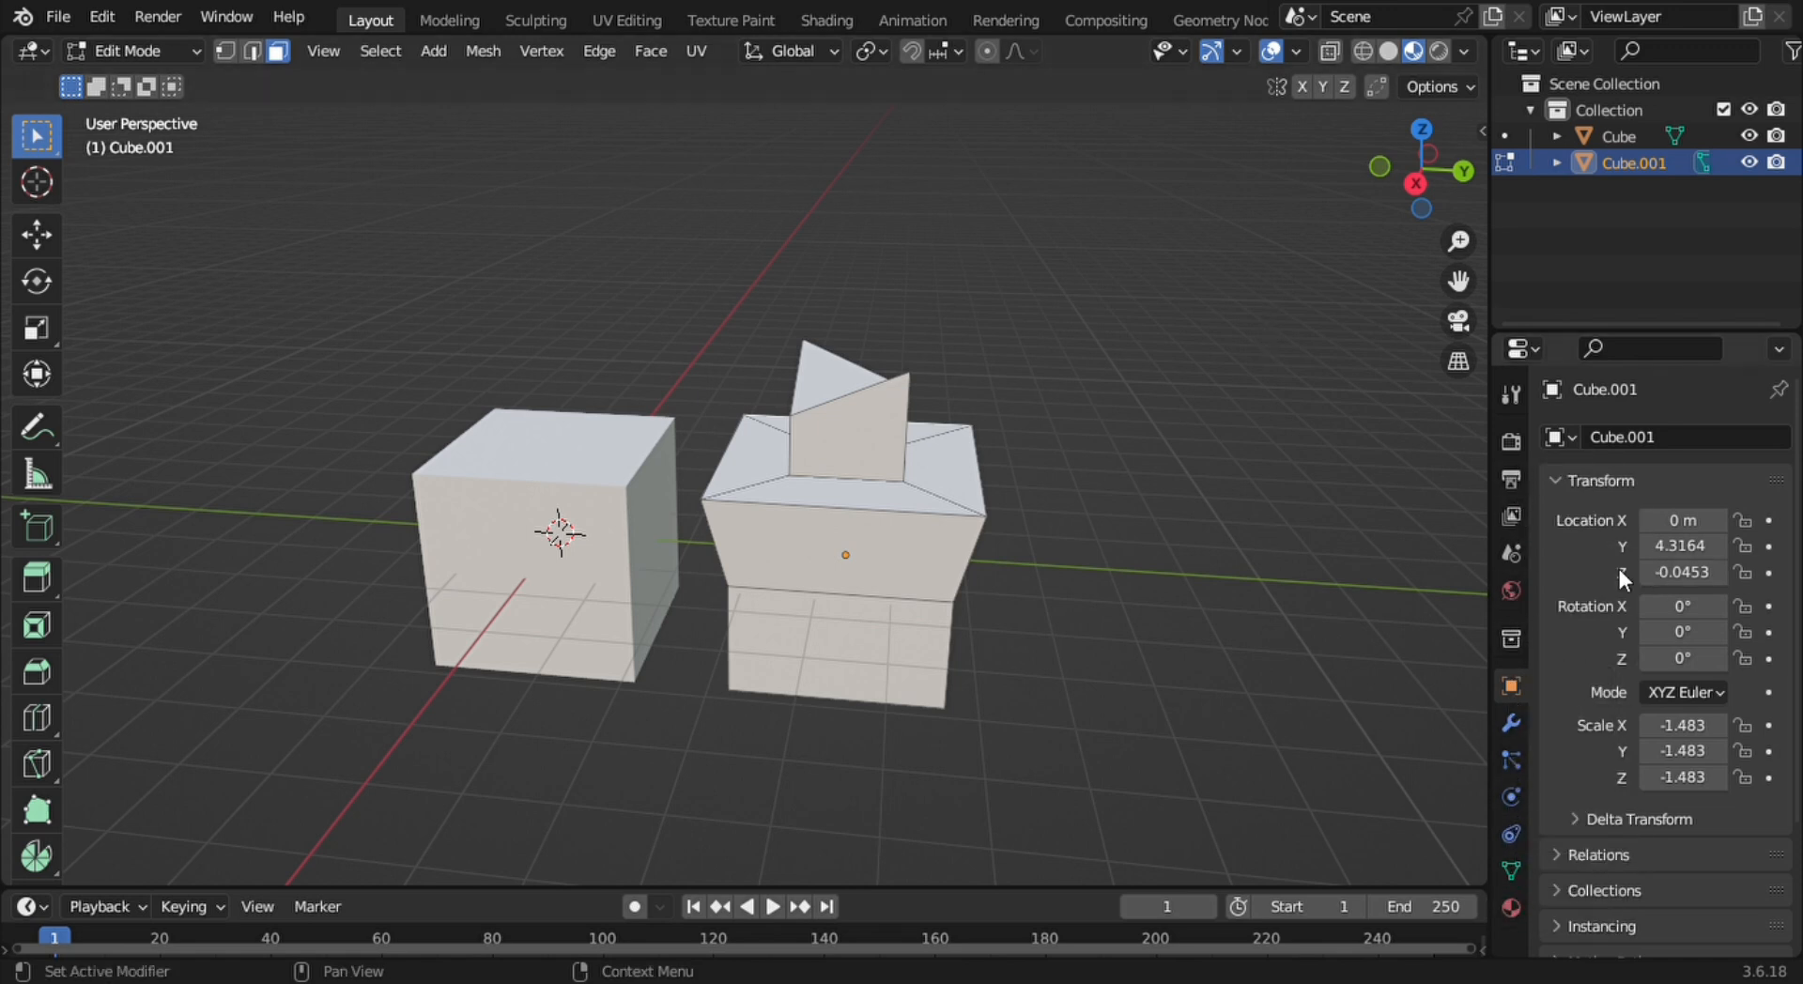
Add a material slot to the duplicate cube, create a new material in it, and show its surface settings
{"action": "left_click", "coordinate": [1513, 903]}
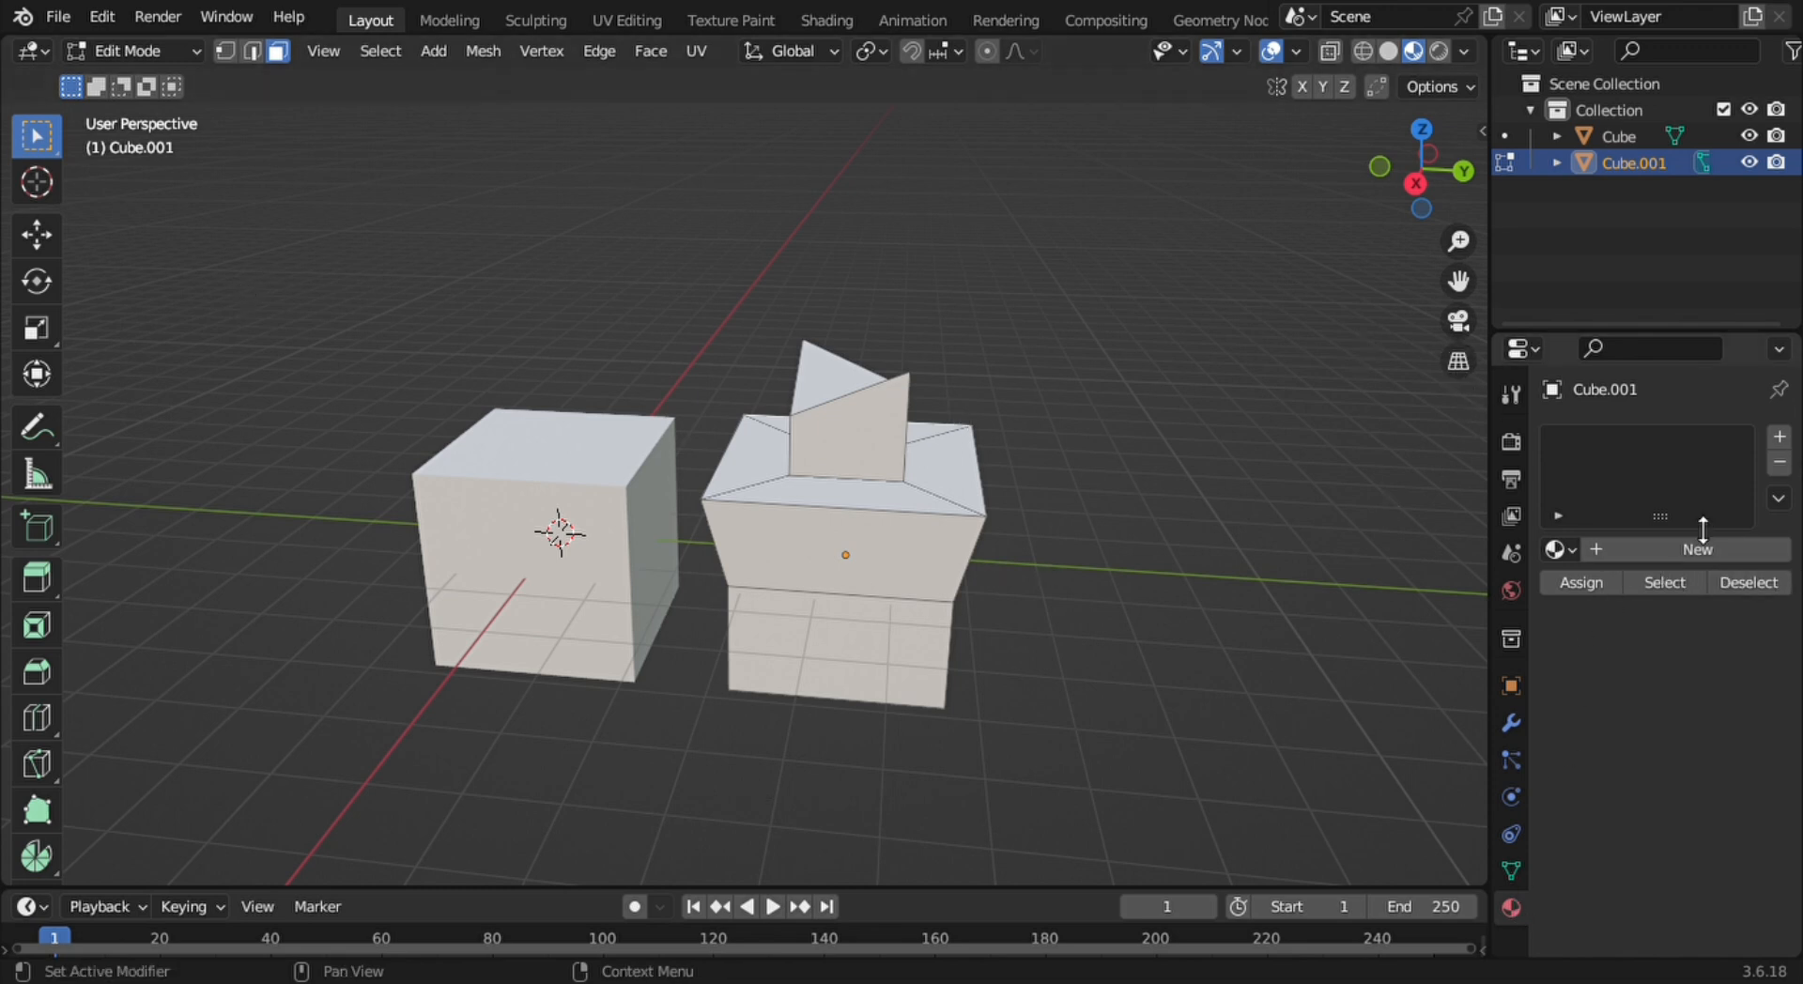
{"action": "left_click", "coordinate": [1782, 438]}
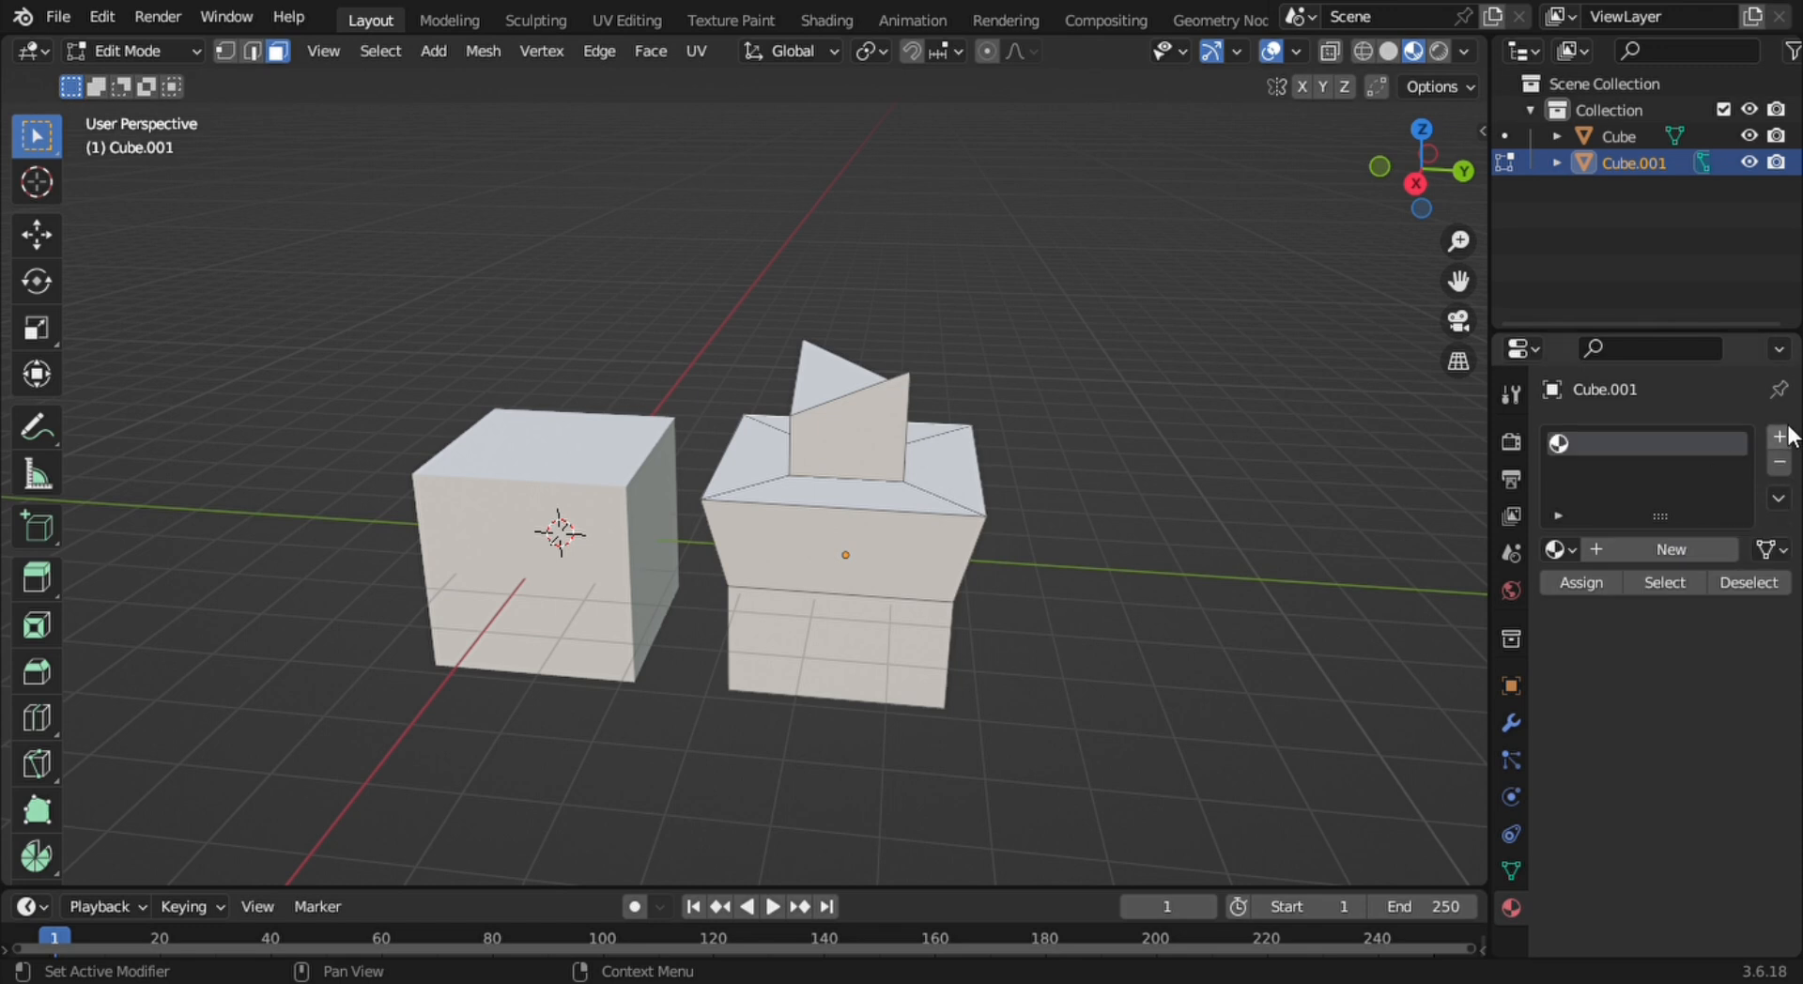
{"action": "left_click", "coordinate": [1698, 549]}
{"action": "scroll", "coordinate": [1600, 604], "scroll_direction": "down", "scroll_amount": 3}
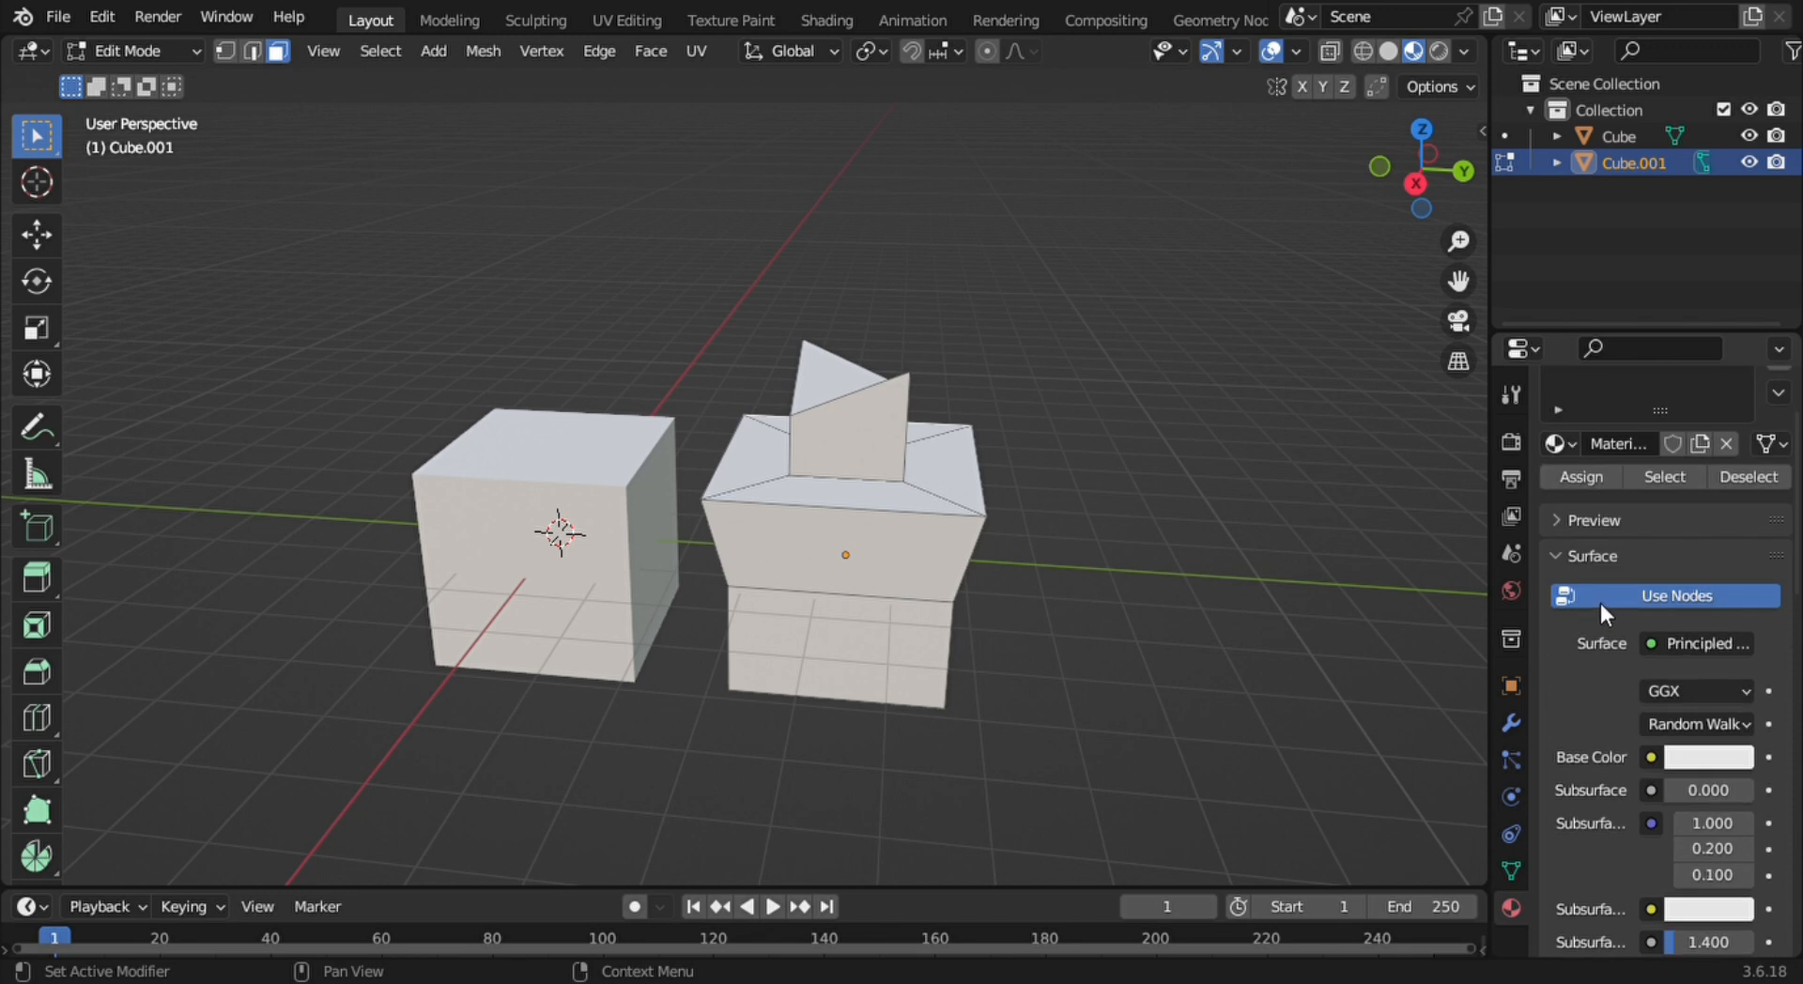
Add a second material slot to the duplicate cube and create a new material in it
{"action": "scroll", "coordinate": [1600, 603], "scroll_direction": "up", "scroll_amount": 3}
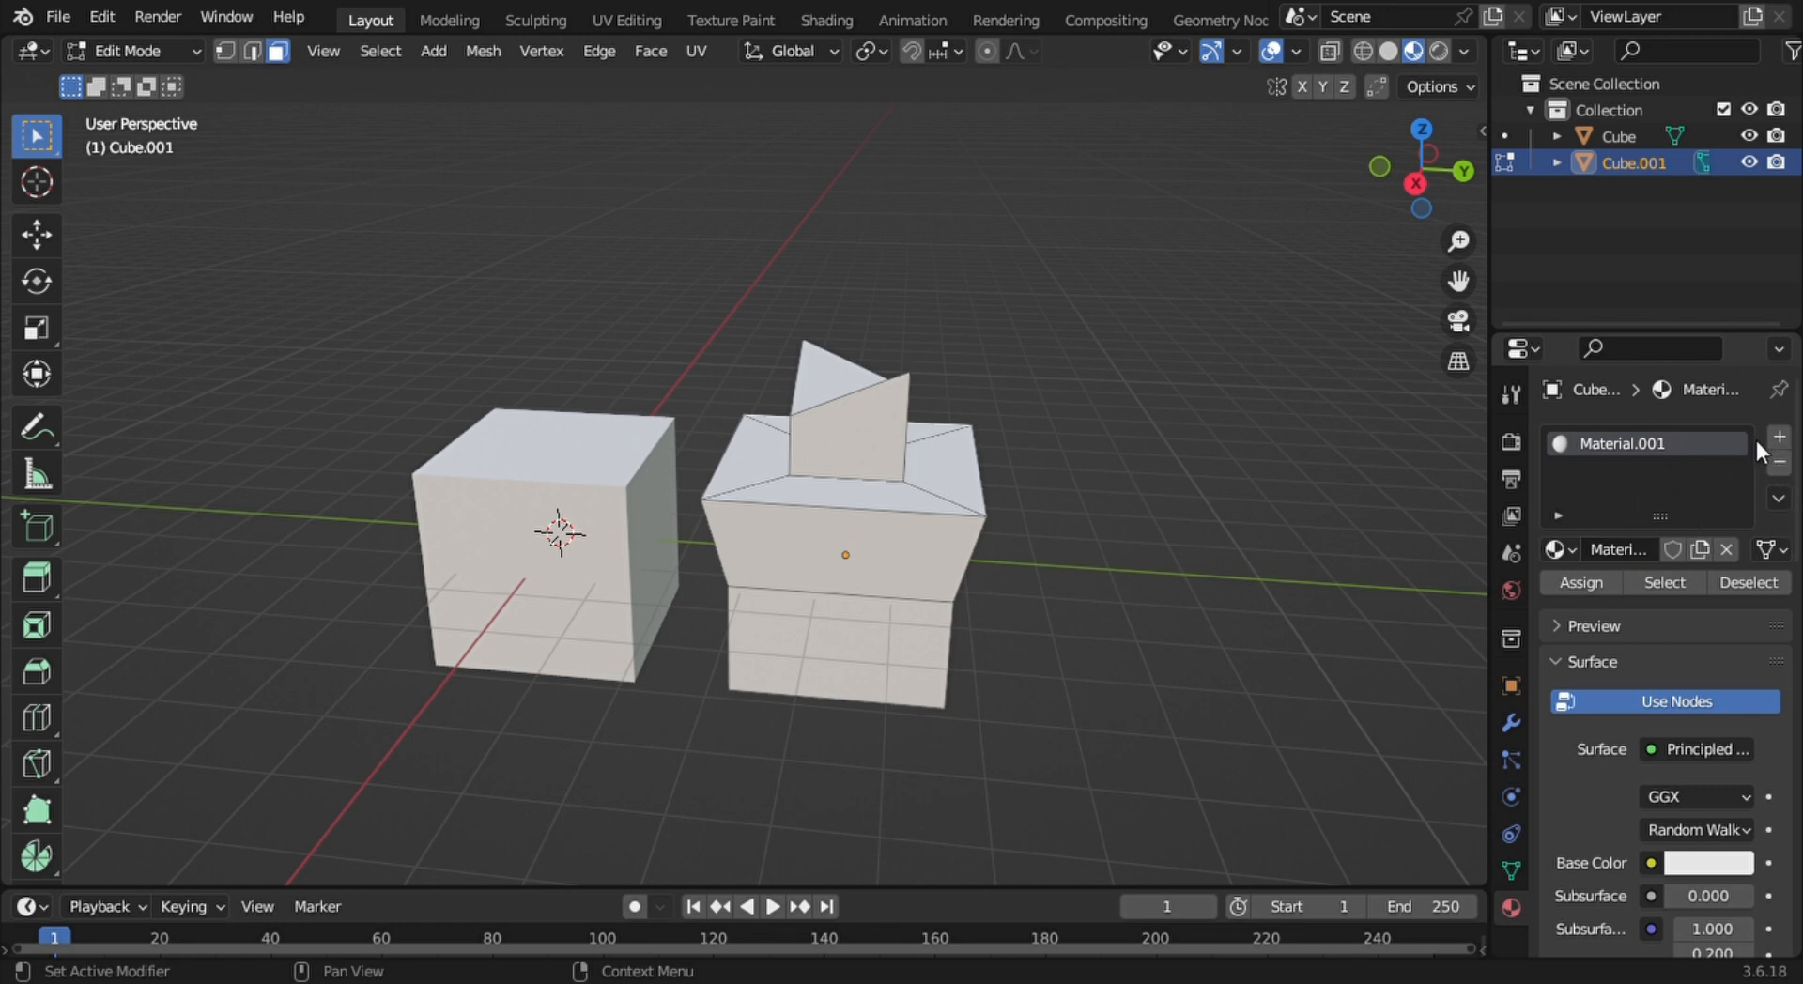
{"action": "left_click", "coordinate": [1781, 437]}
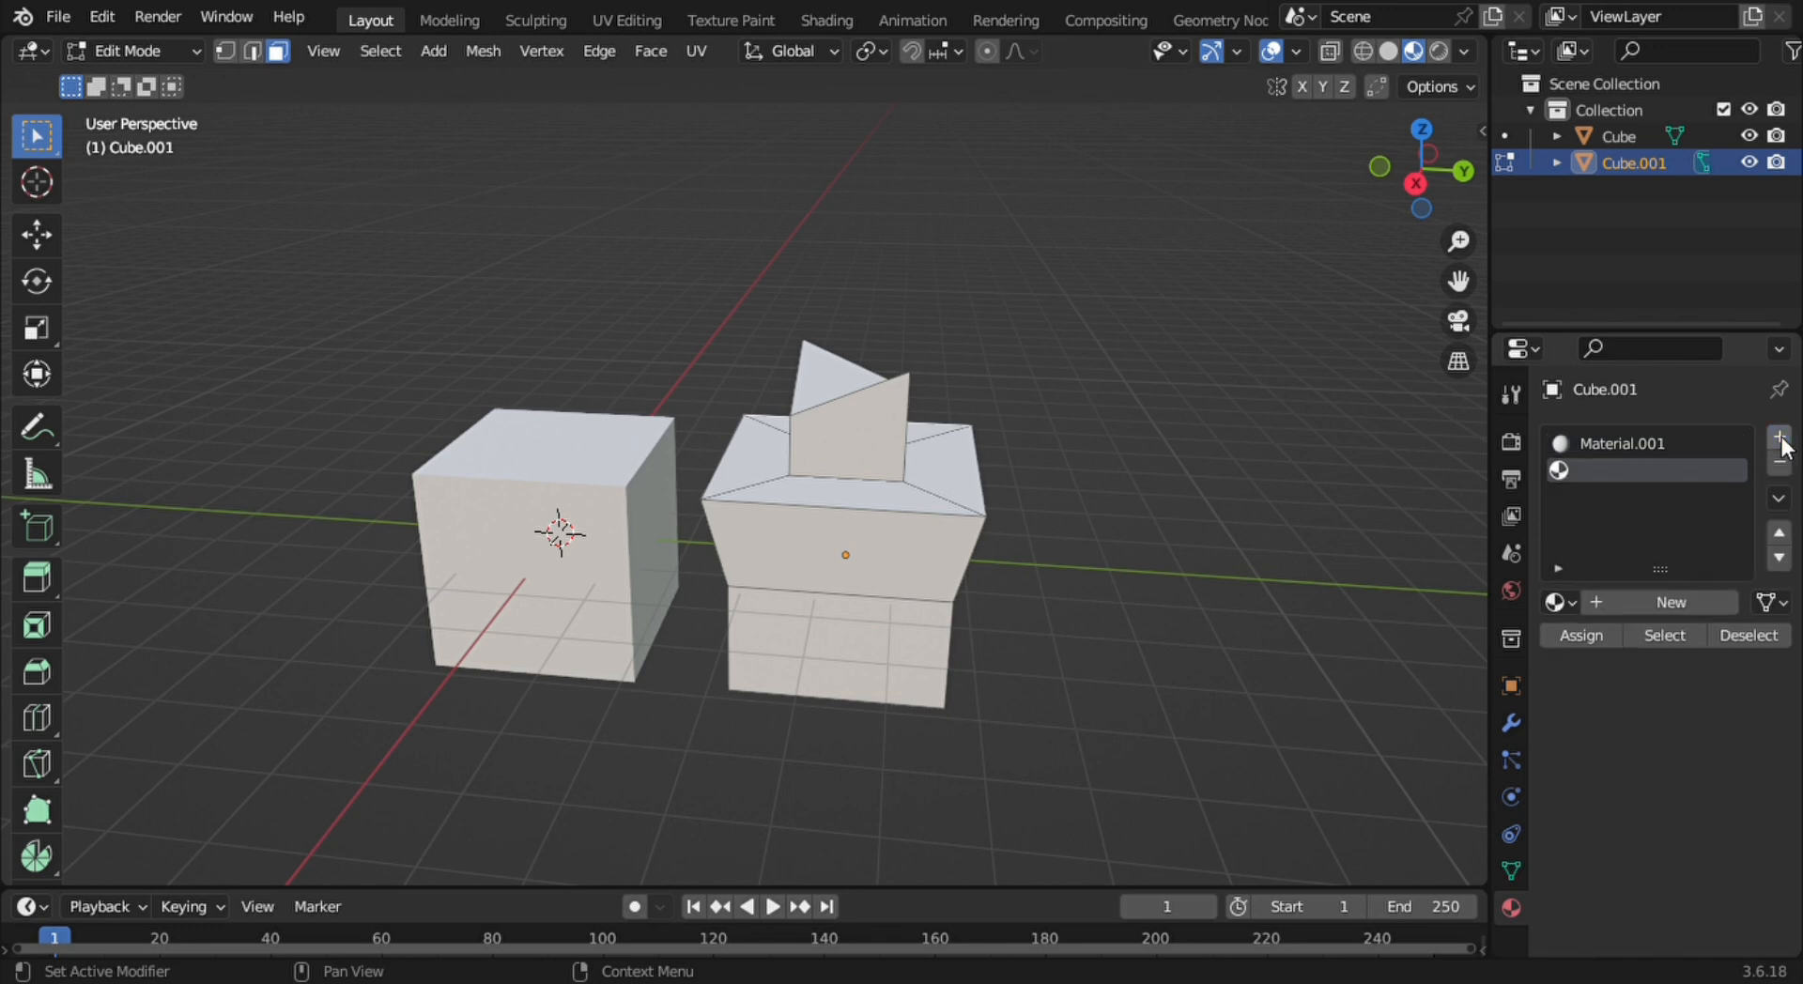
{"action": "left_click", "coordinate": [1692, 601]}
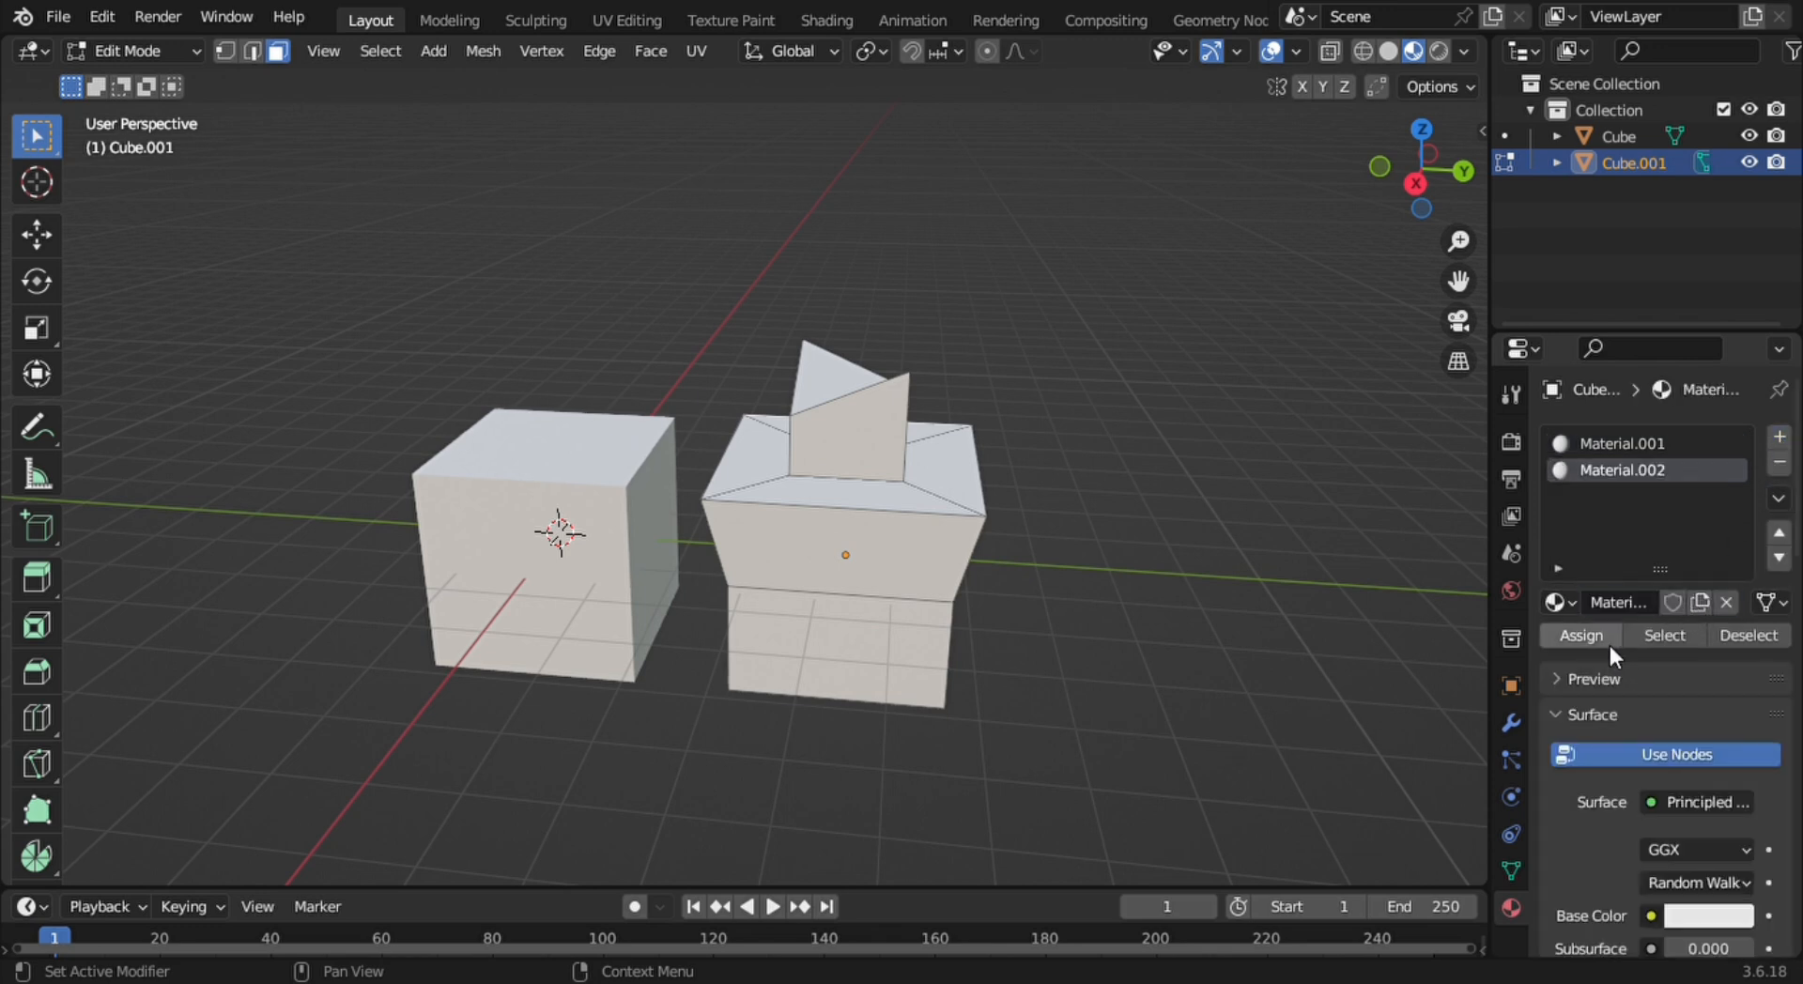
{"action": "scroll", "coordinate": [1609, 645], "scroll_direction": "down", "scroll_amount": 2}
{"action": "scroll", "coordinate": [1610, 646], "scroll_direction": "up", "scroll_amount": 2}
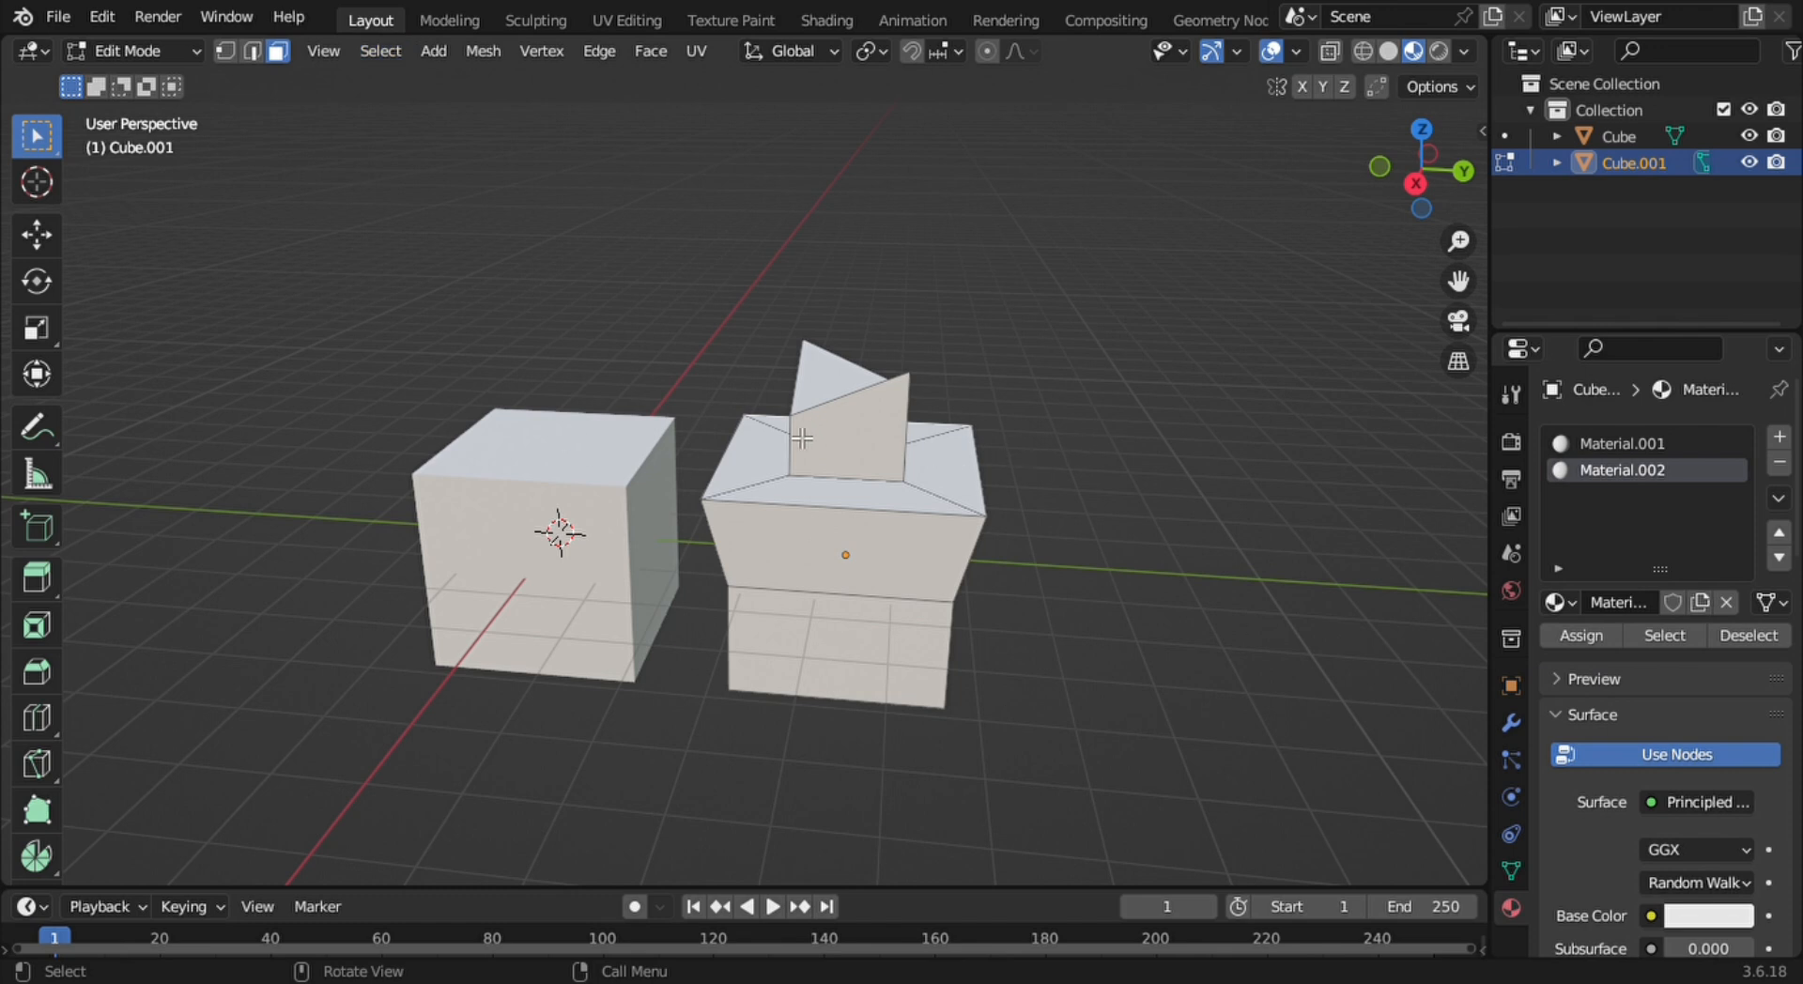
Select the front face of the duplicate cube's slanted top piece and assign Material.002 to it
{"action": "middle_click_drag", "start_coordinate": [842, 498], "coordinate": [902, 438], "text": "ctrl"}
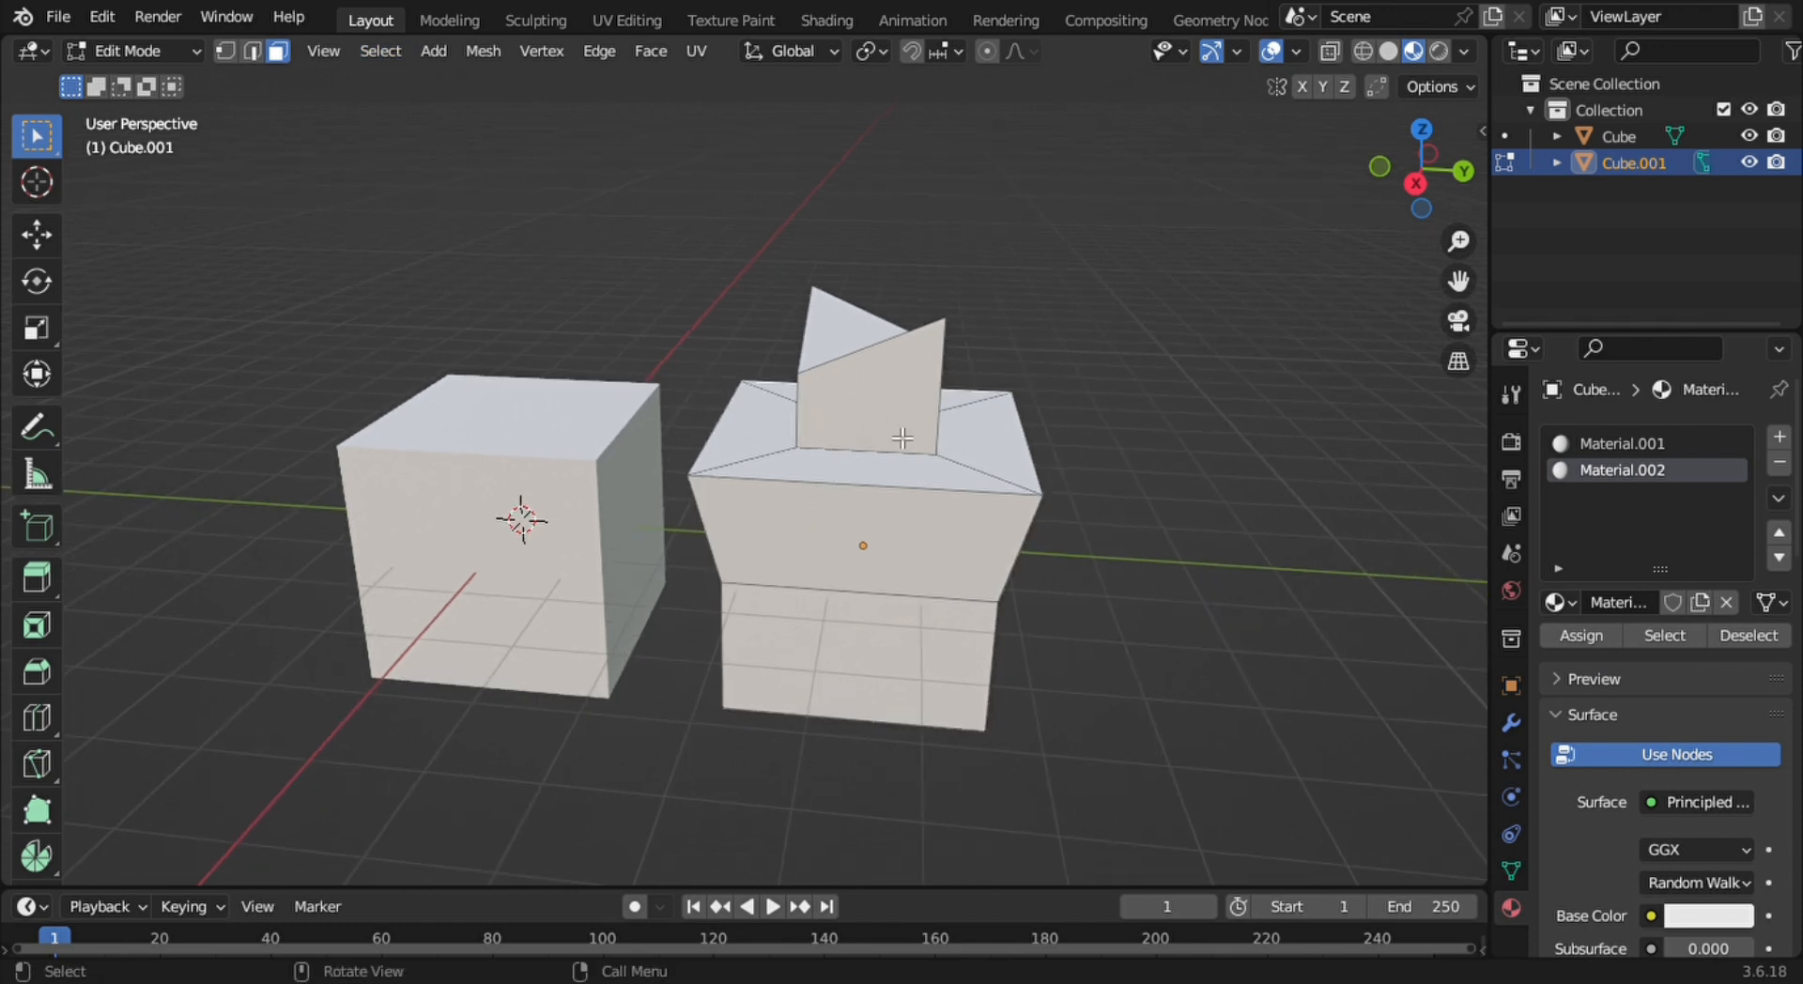
{"action": "left_click", "coordinate": [893, 424]}
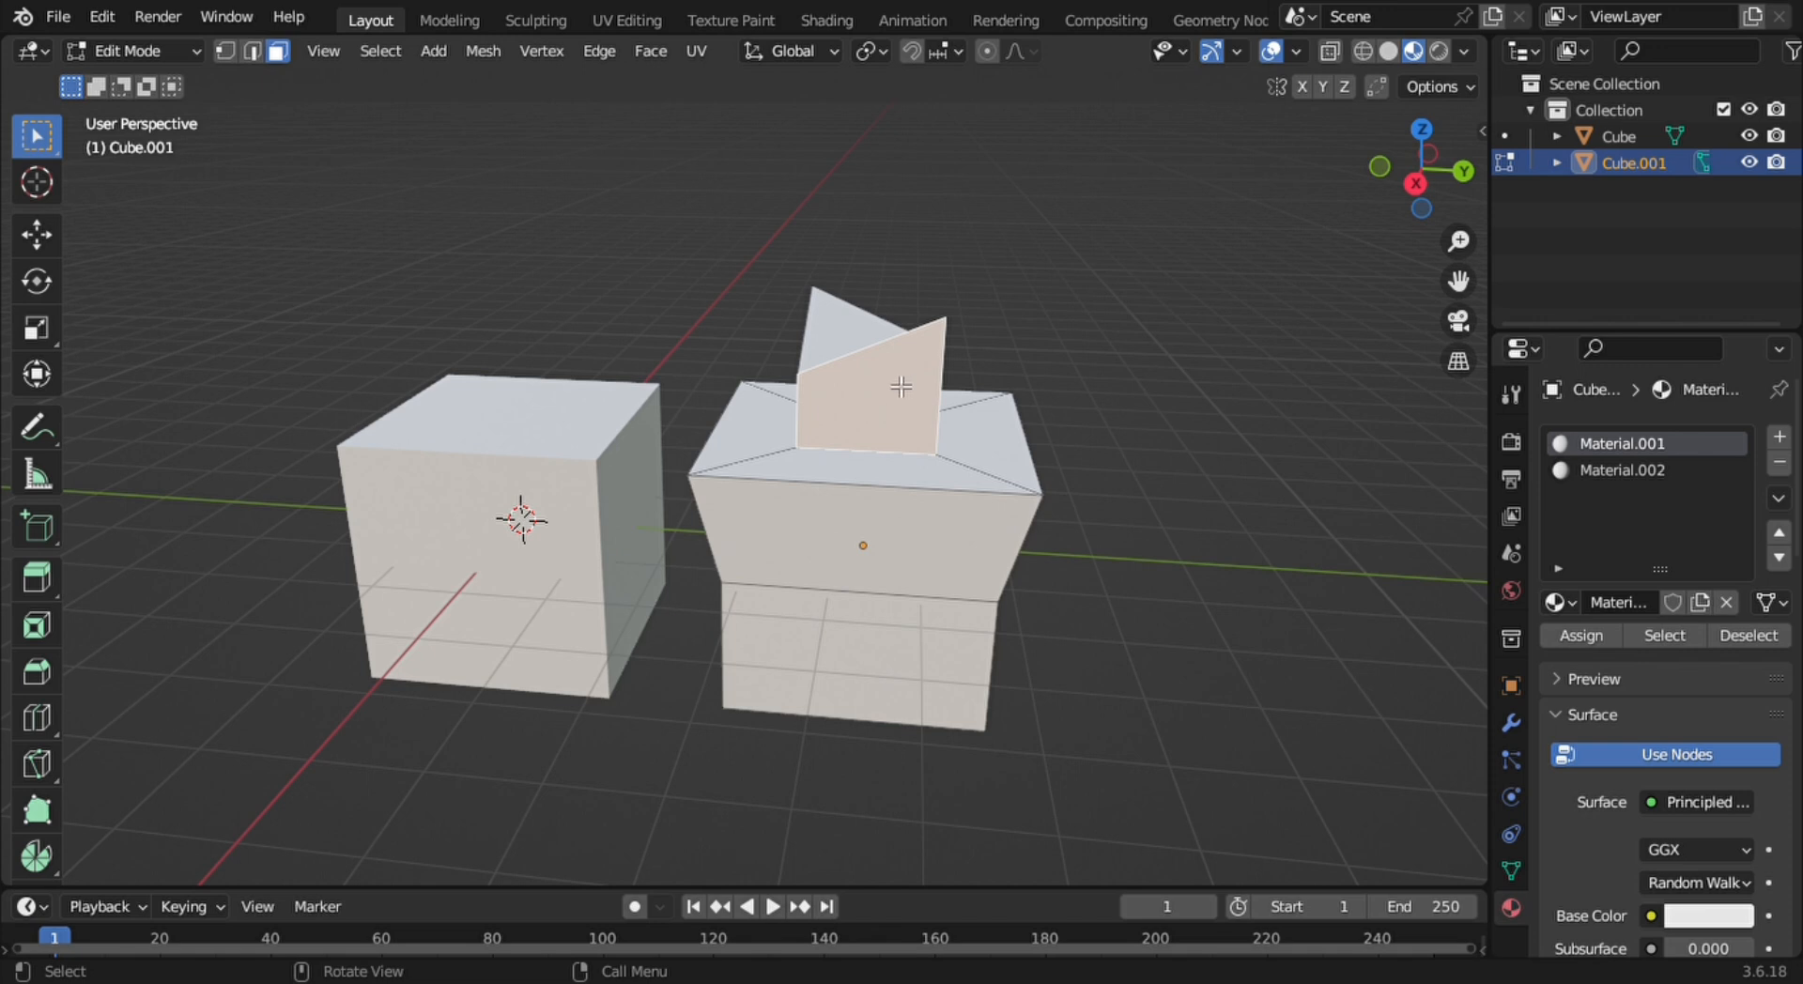
{"action": "left_click", "coordinate": [1597, 472]}
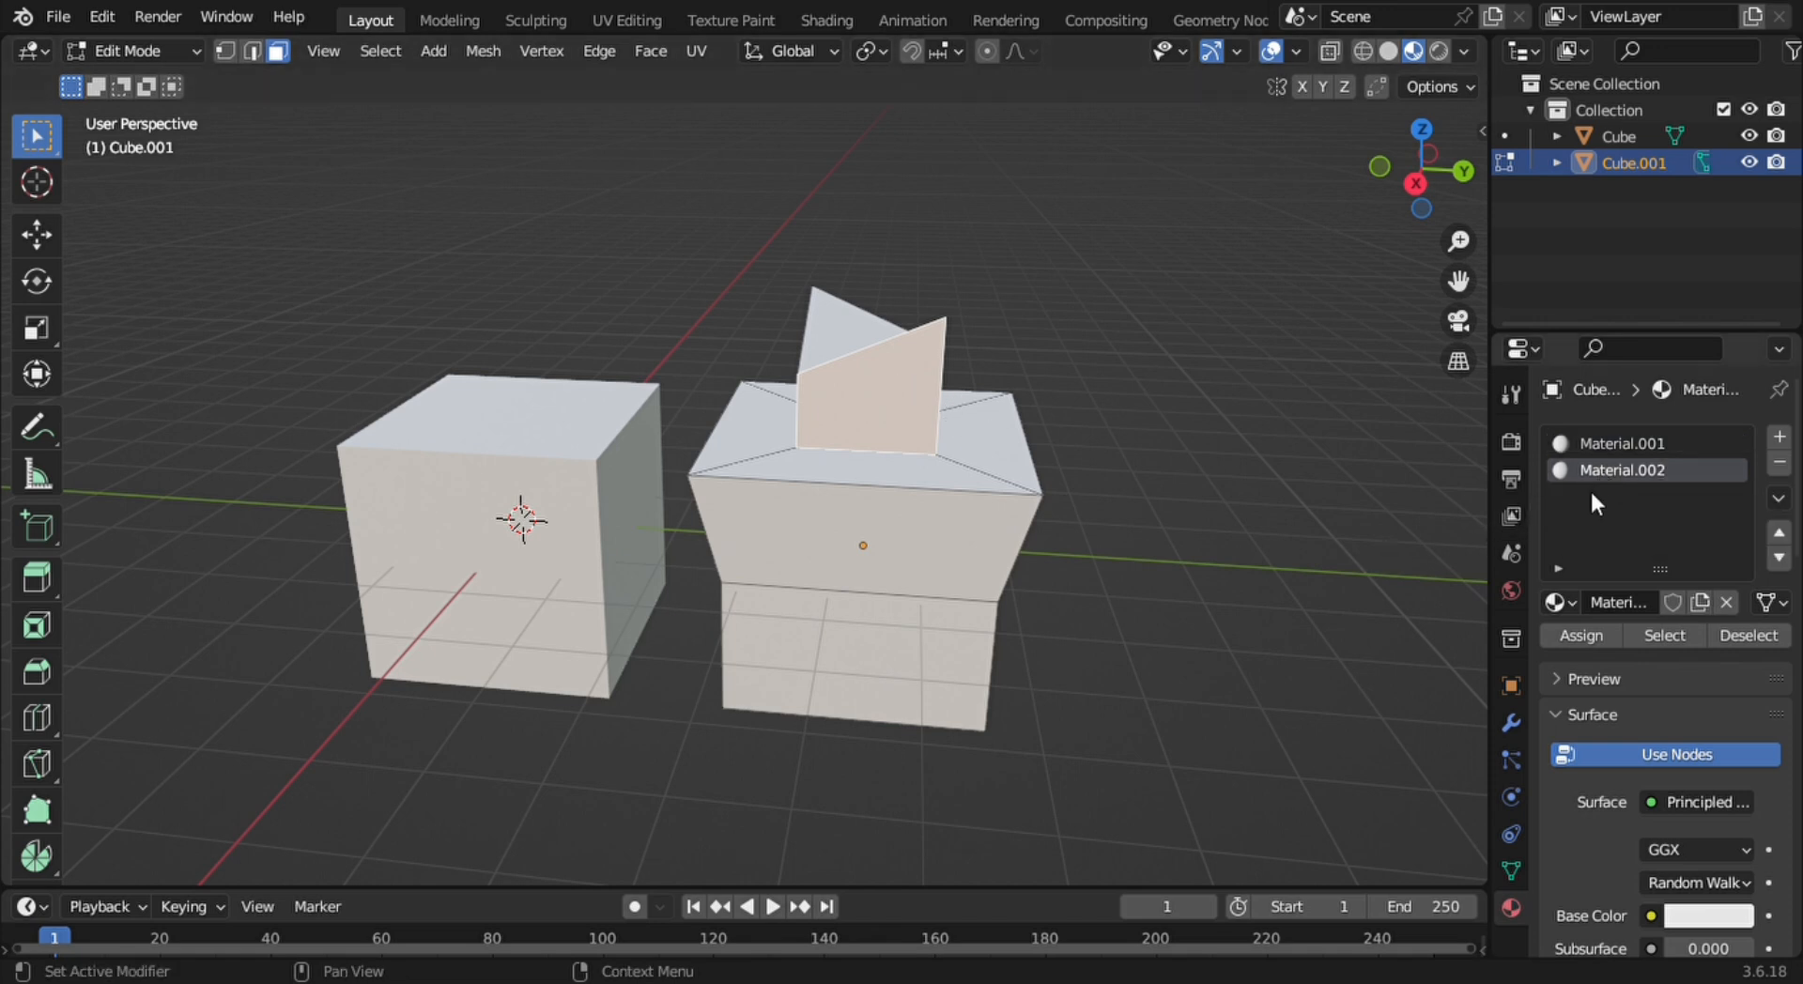
{"action": "left_click", "coordinate": [1593, 633]}
{"action": "scroll", "coordinate": [1642, 742], "scroll_direction": "down", "scroll_amount": 1}
{"action": "scroll", "coordinate": [1715, 741], "scroll_direction": "down", "scroll_amount": 1}
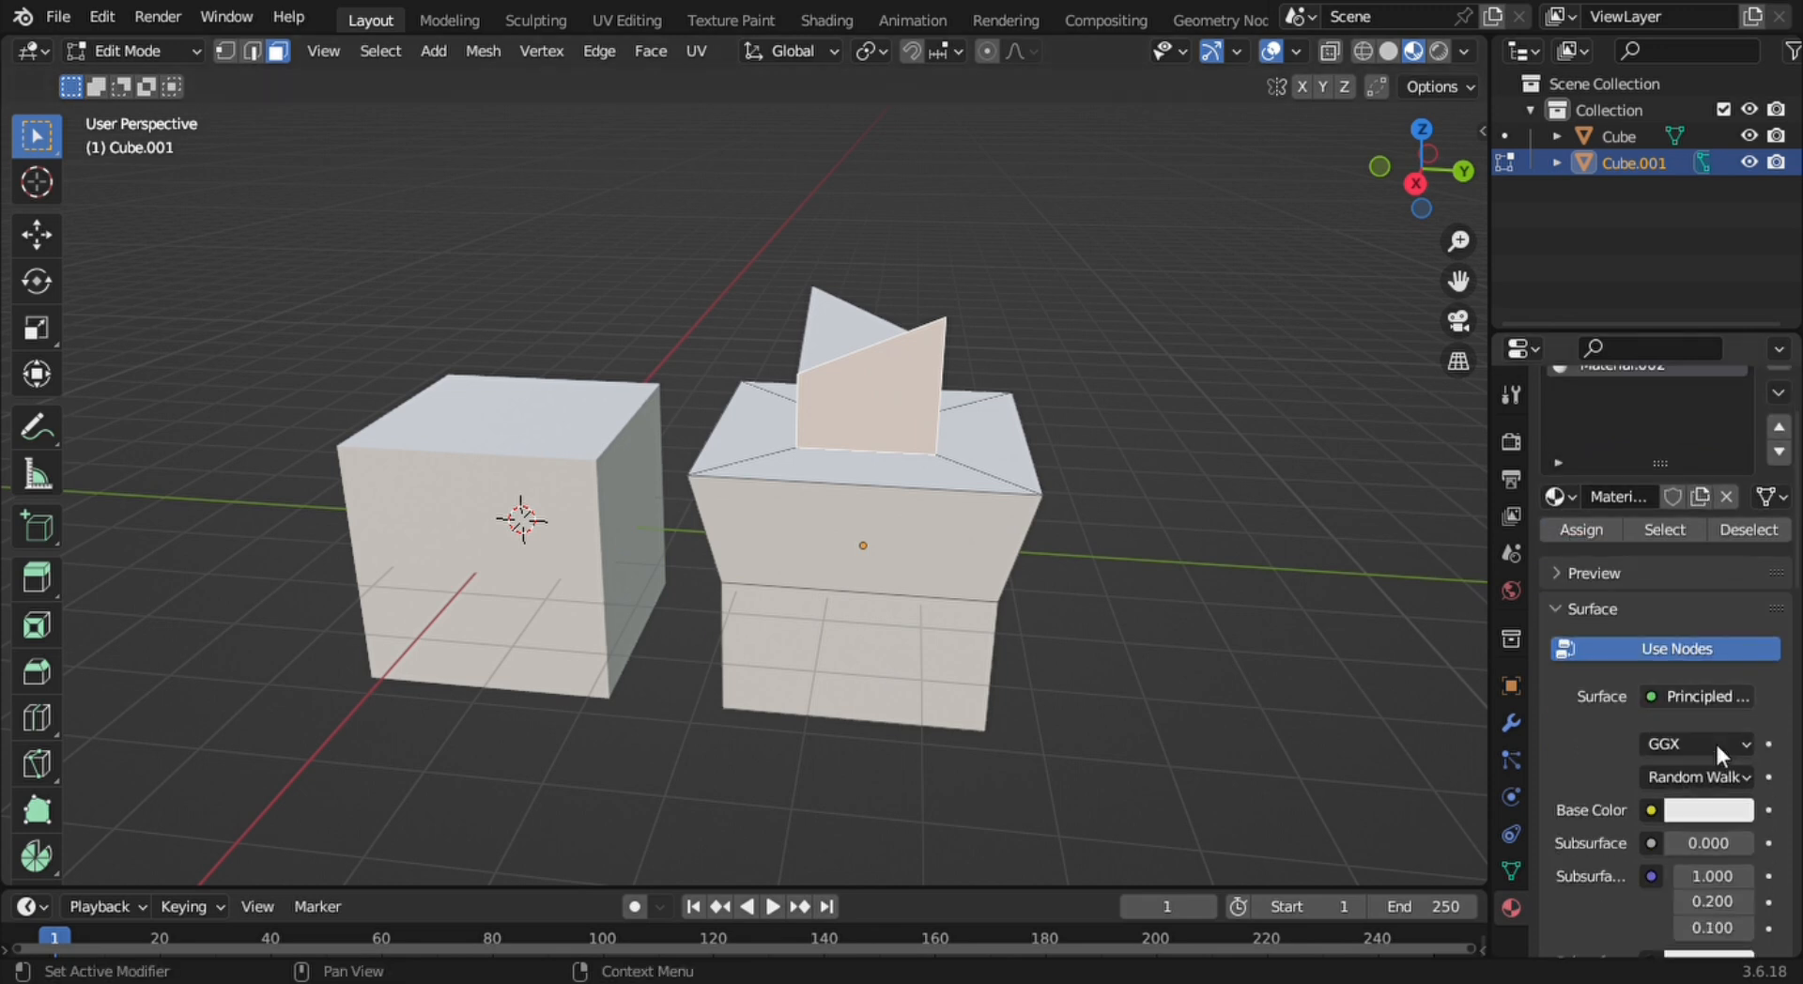
Set Material.002's base color to red with hue 0.002 and saturation 0.983, and deselect the face
{"action": "left_click", "coordinate": [1707, 810]}
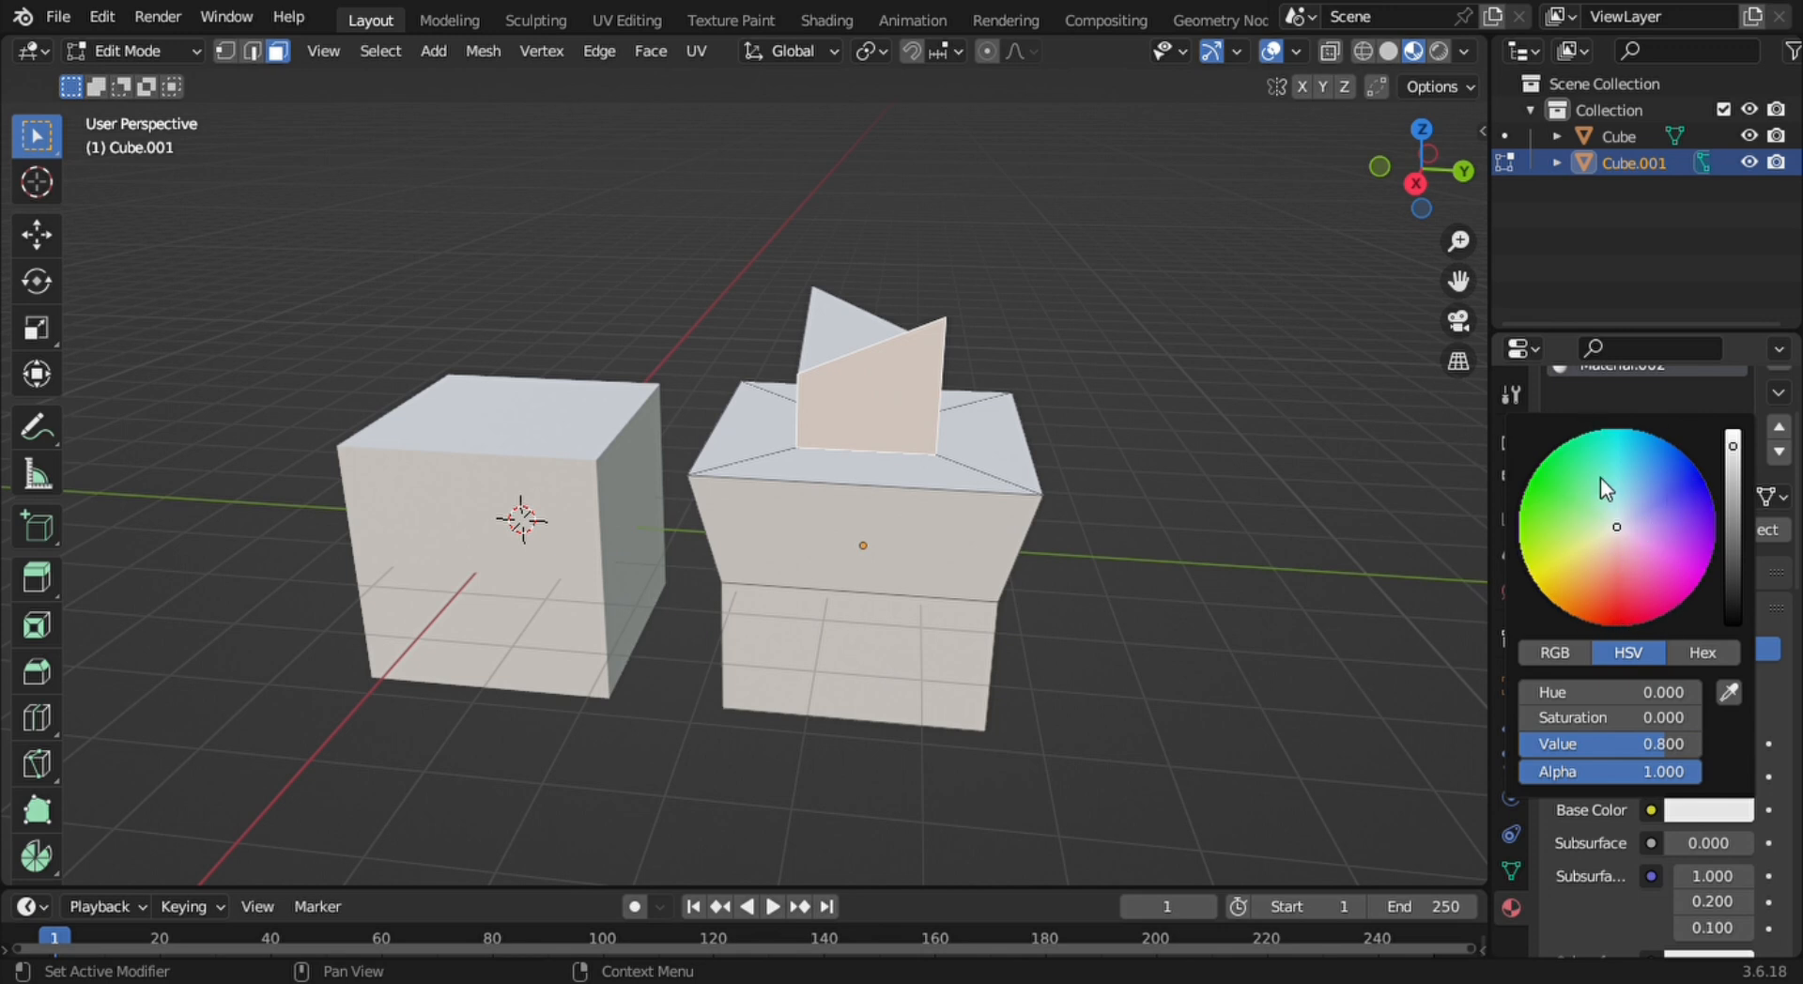
{"action": "left_click_drag", "start_coordinate": [1619, 526], "coordinate": [1611, 608]}
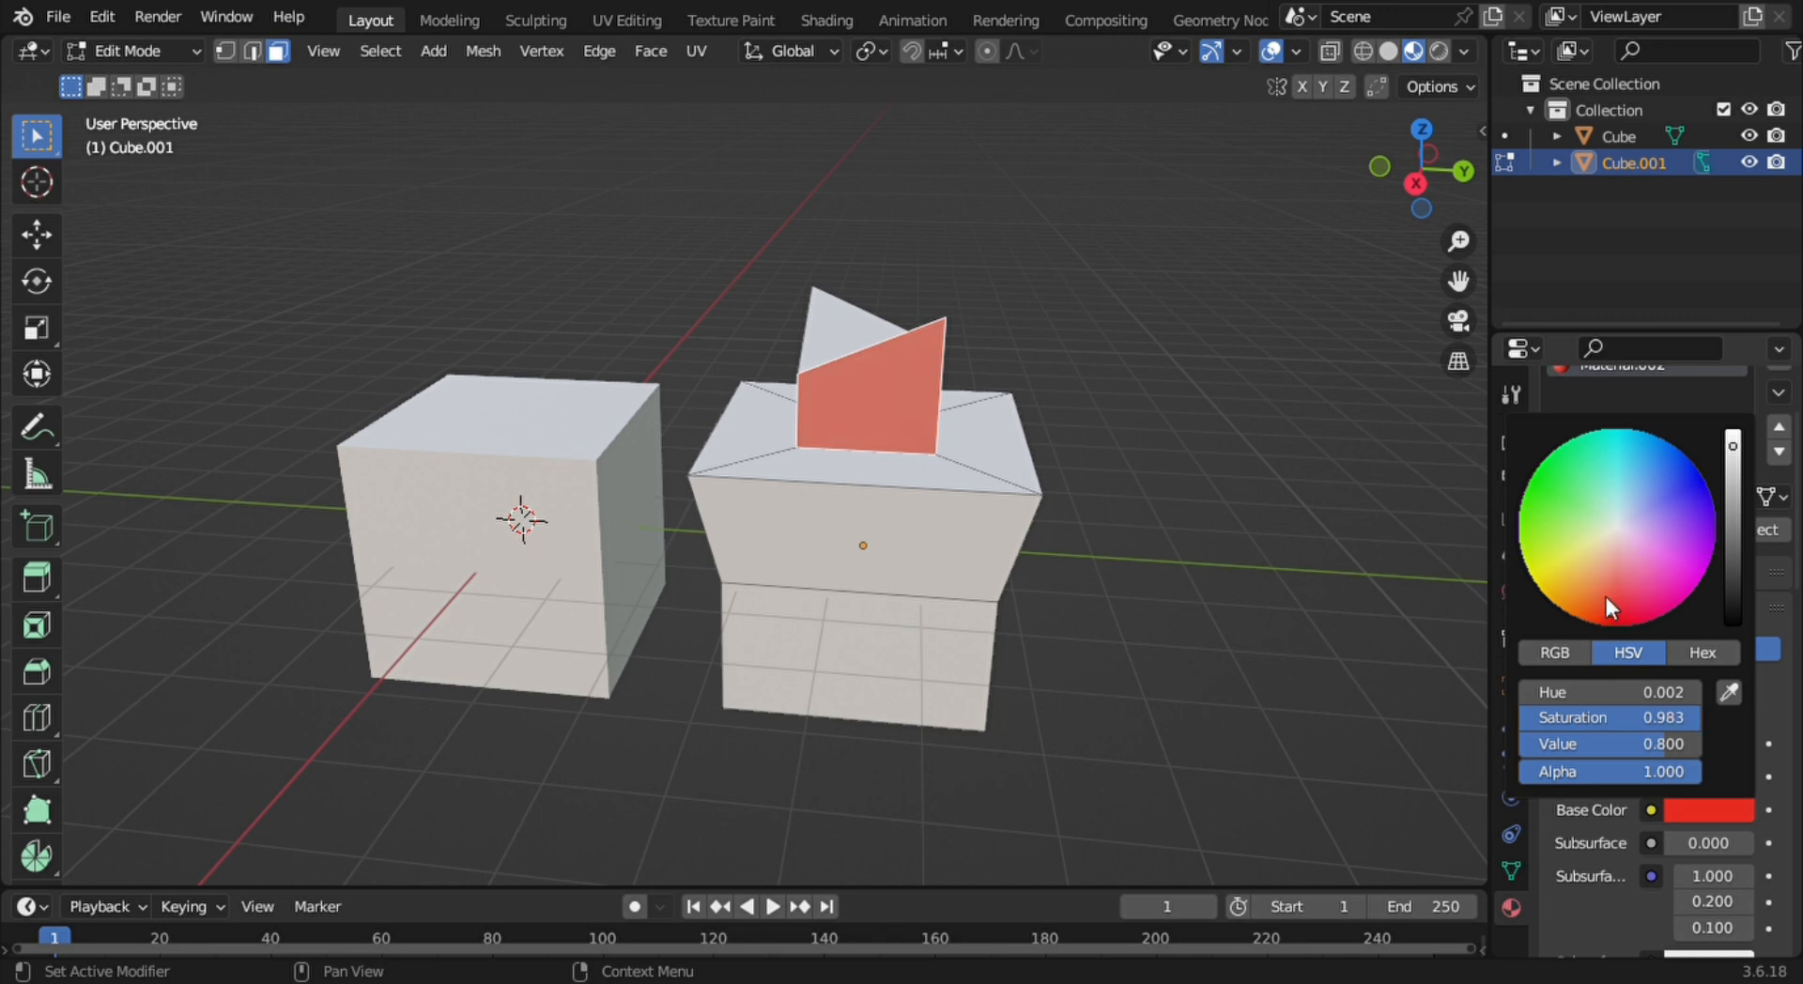
{"action": "left_click", "coordinate": [1088, 391]}
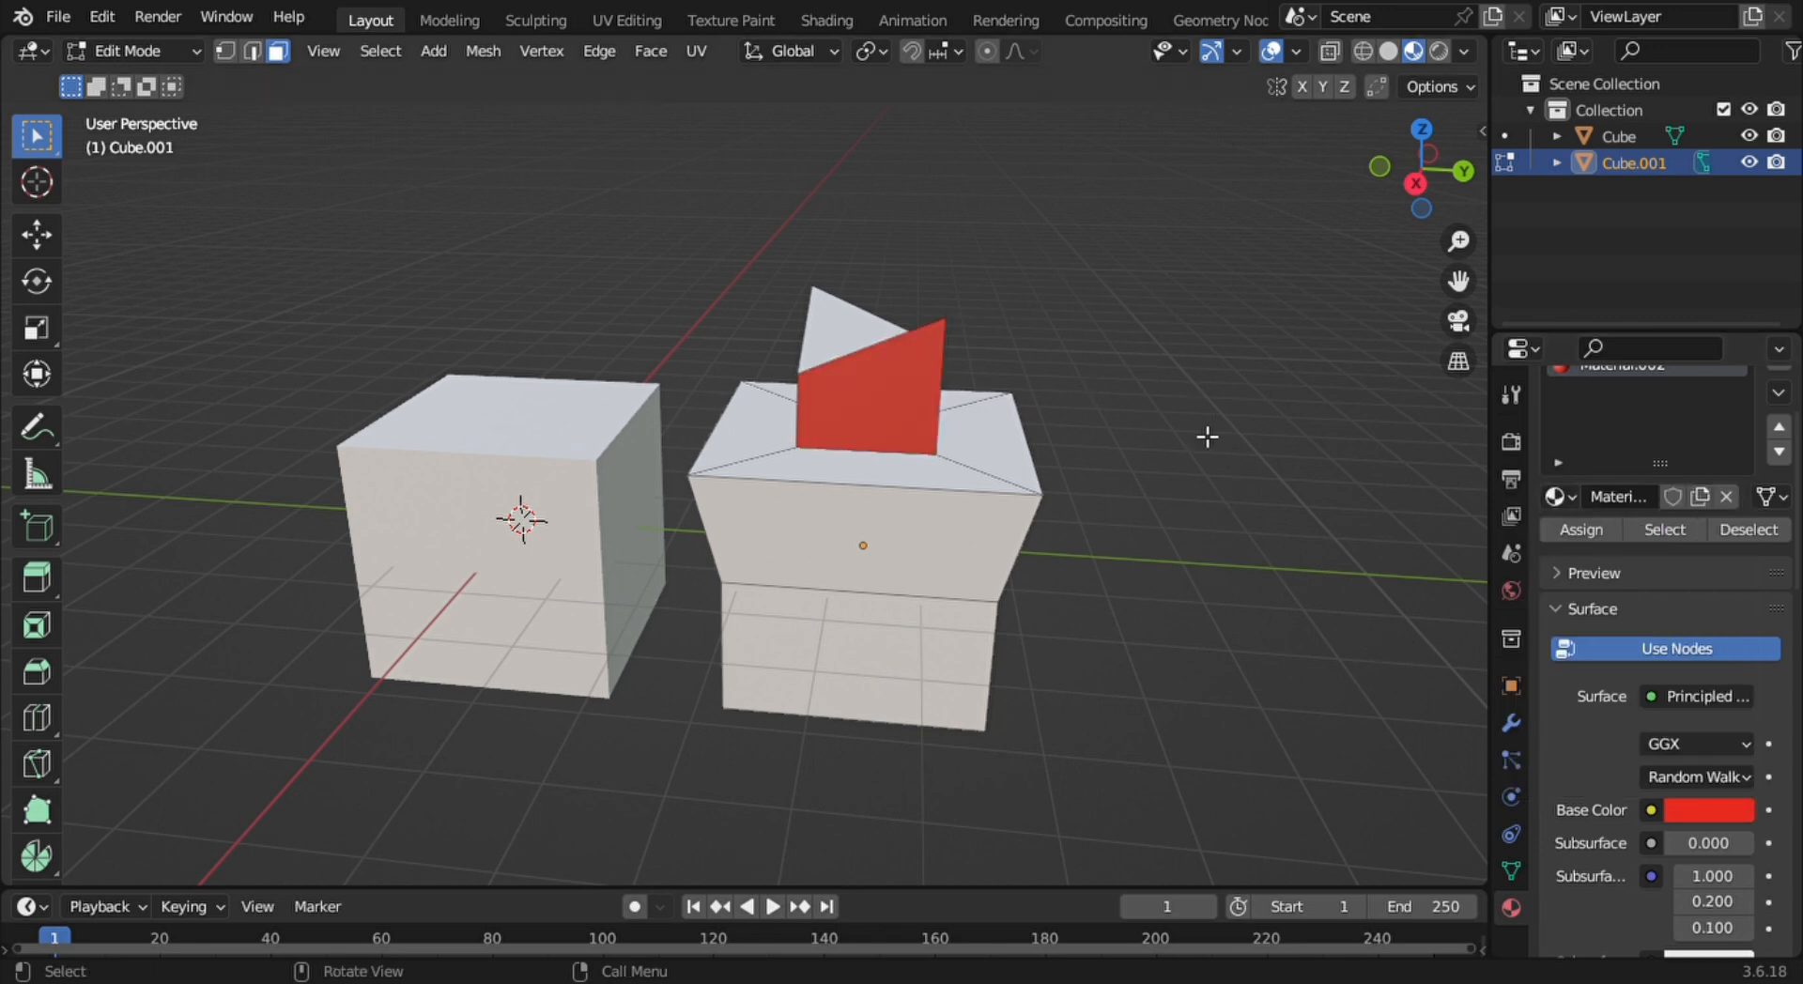
{"action": "middle_click_drag", "start_coordinate": [1208, 437], "coordinate": [1043, 456]}
{"action": "middle_click_drag", "start_coordinate": [1161, 419], "coordinate": [1180, 417]}
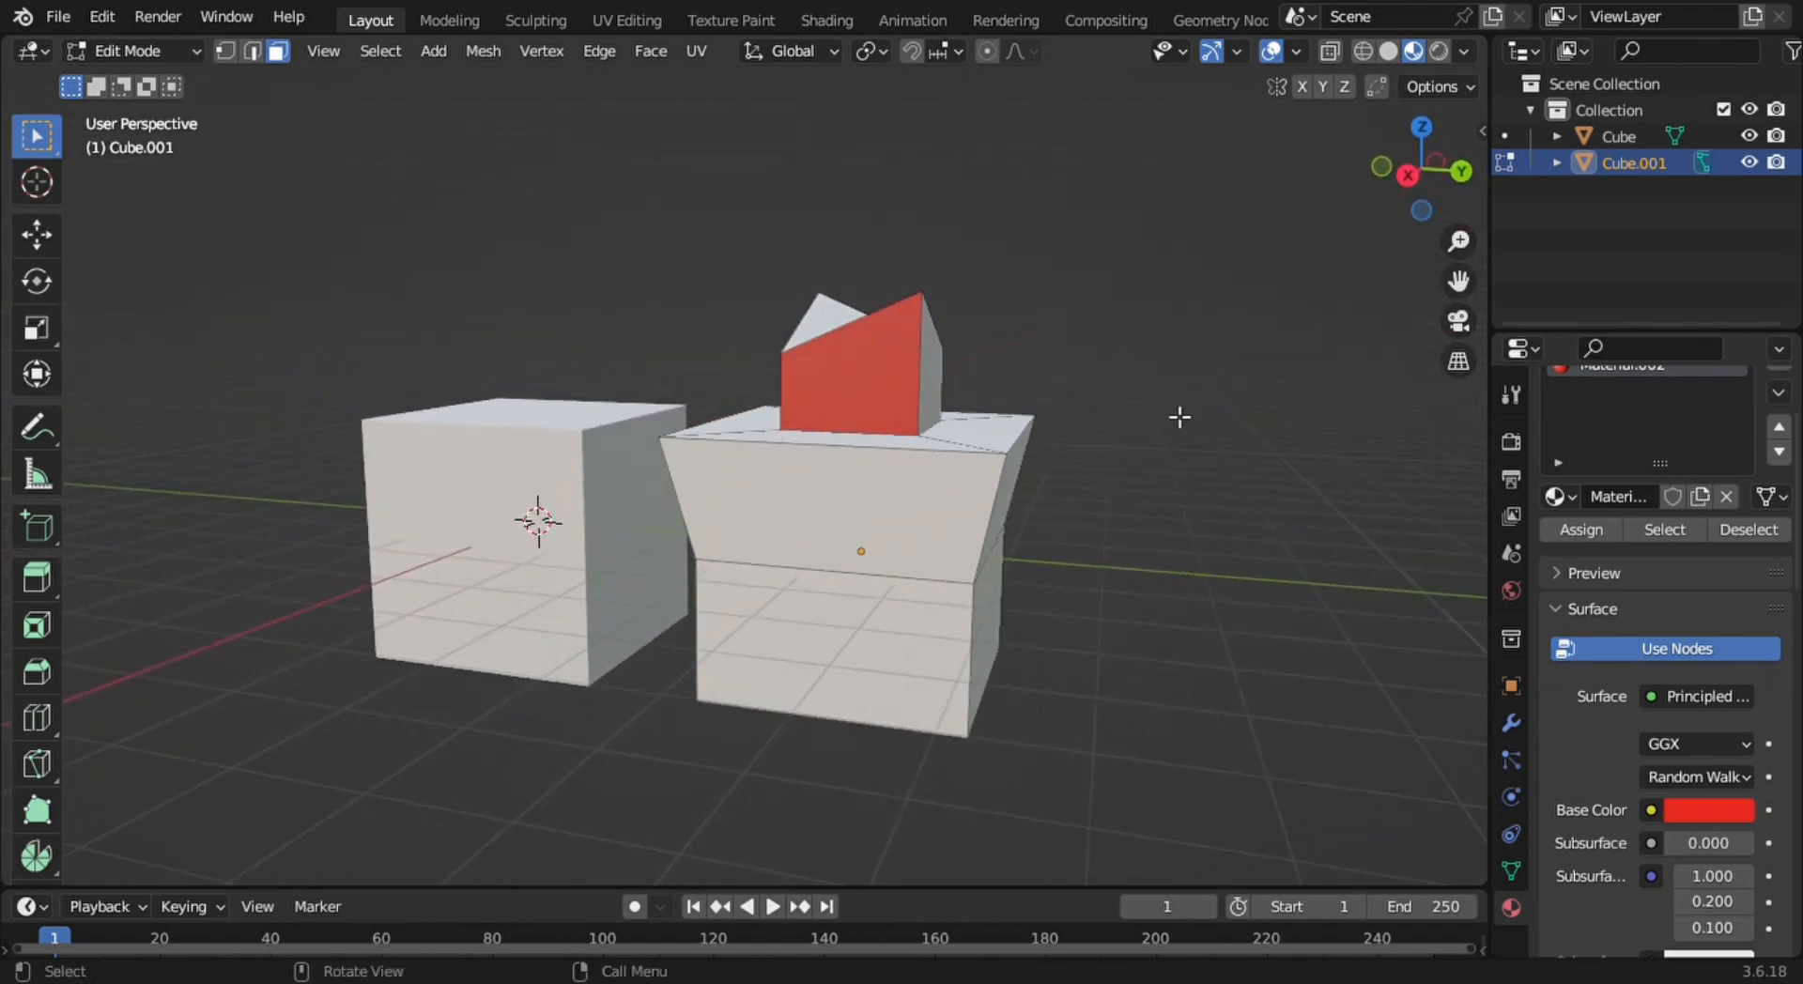
Select the front face and both adjacent side faces of the duplicate cube's flared upper half together
{"action": "left_click", "coordinate": [971, 536]}
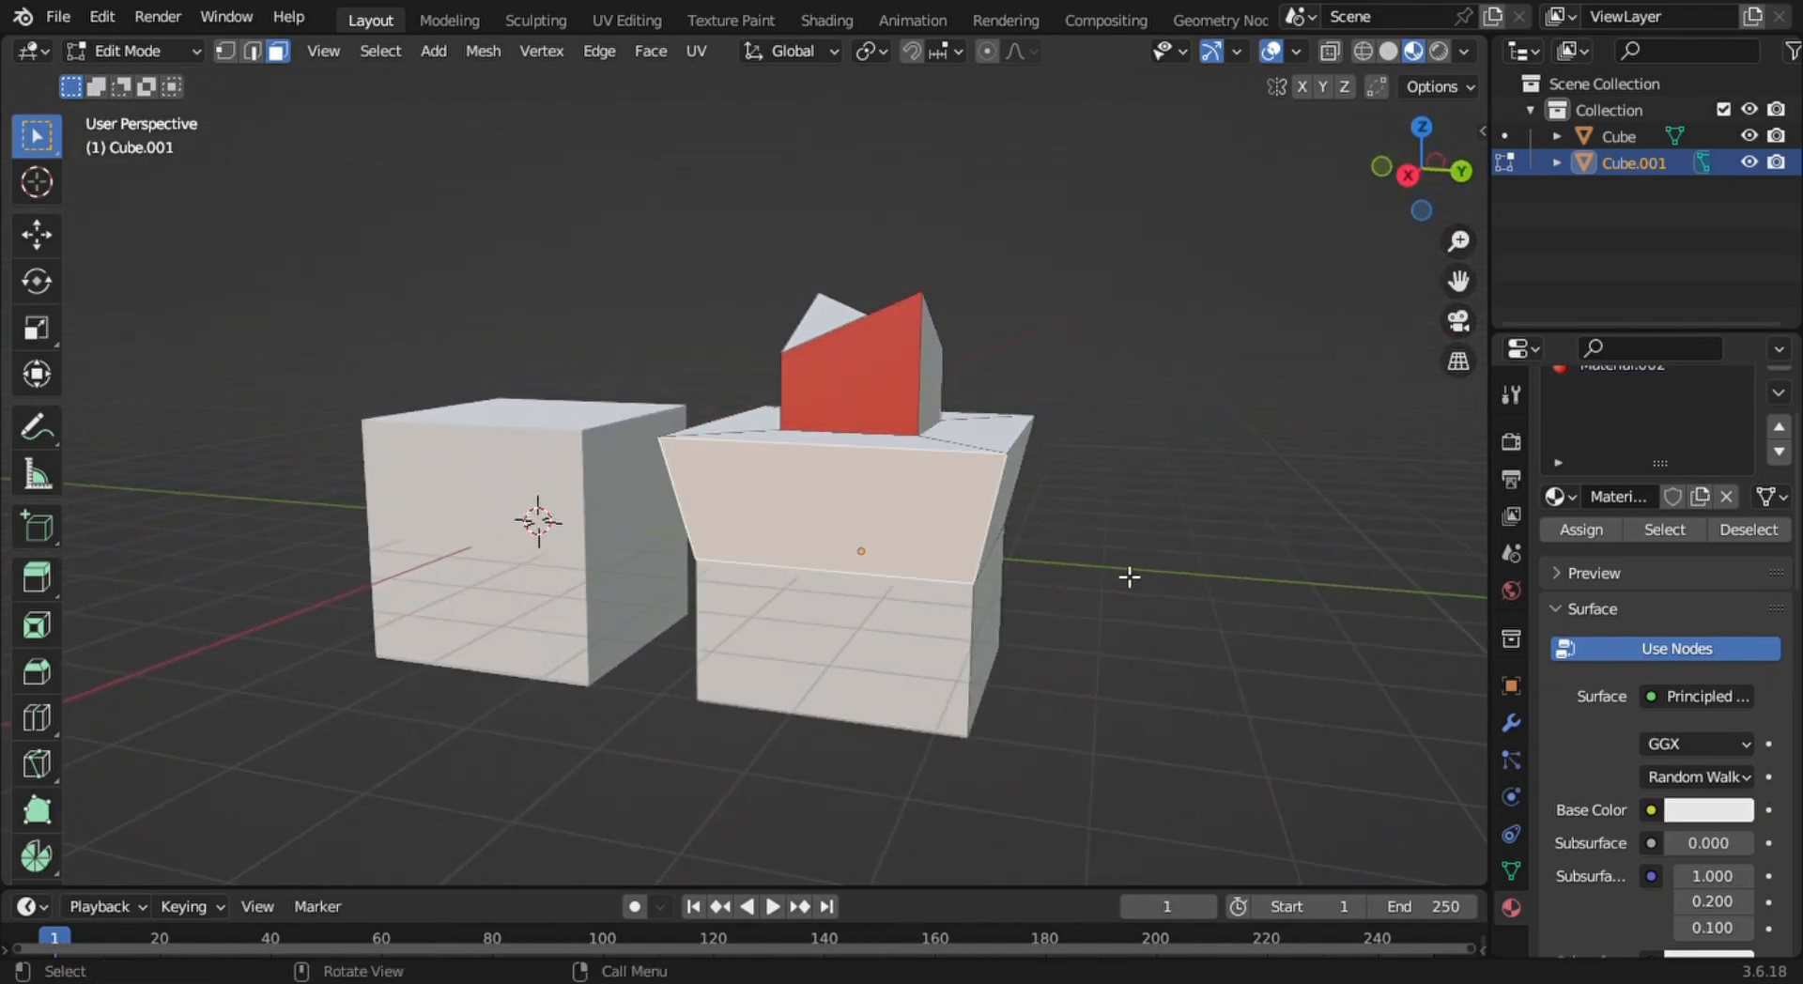
{"action": "middle_click_drag", "start_coordinate": [1065, 522], "coordinate": [947, 507]}
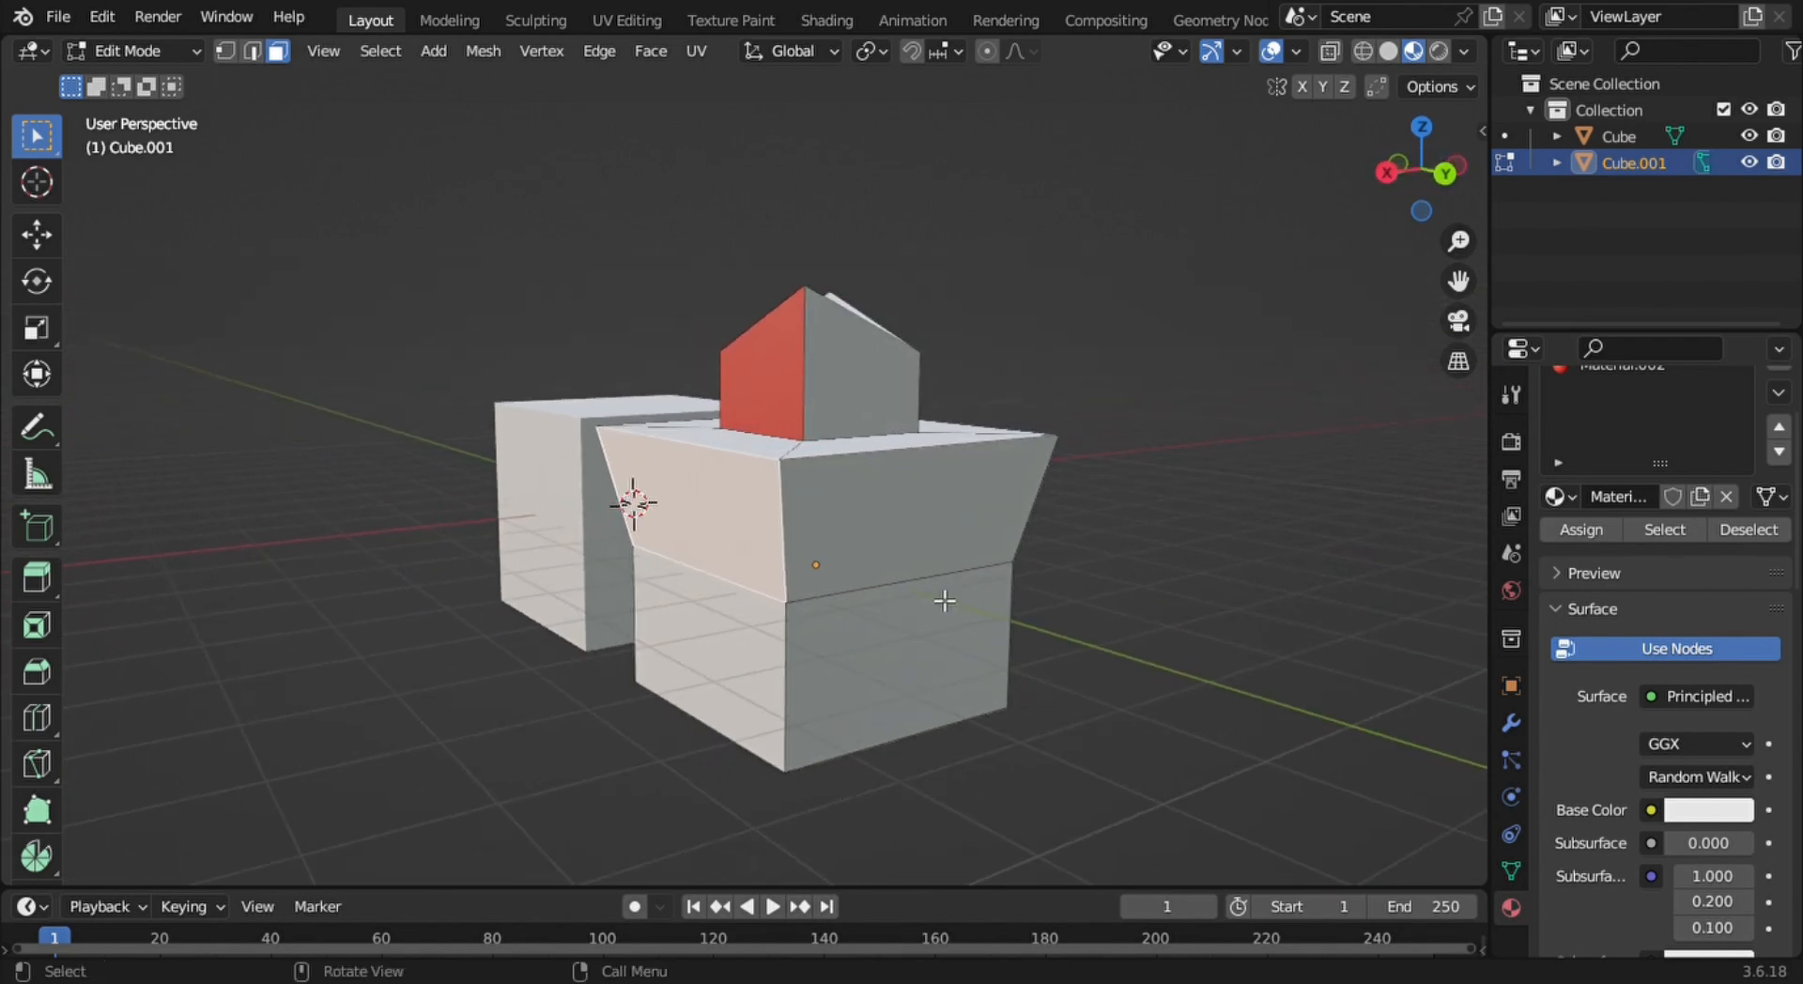
{"action": "left_click", "coordinate": [913, 533], "text": "shift"}
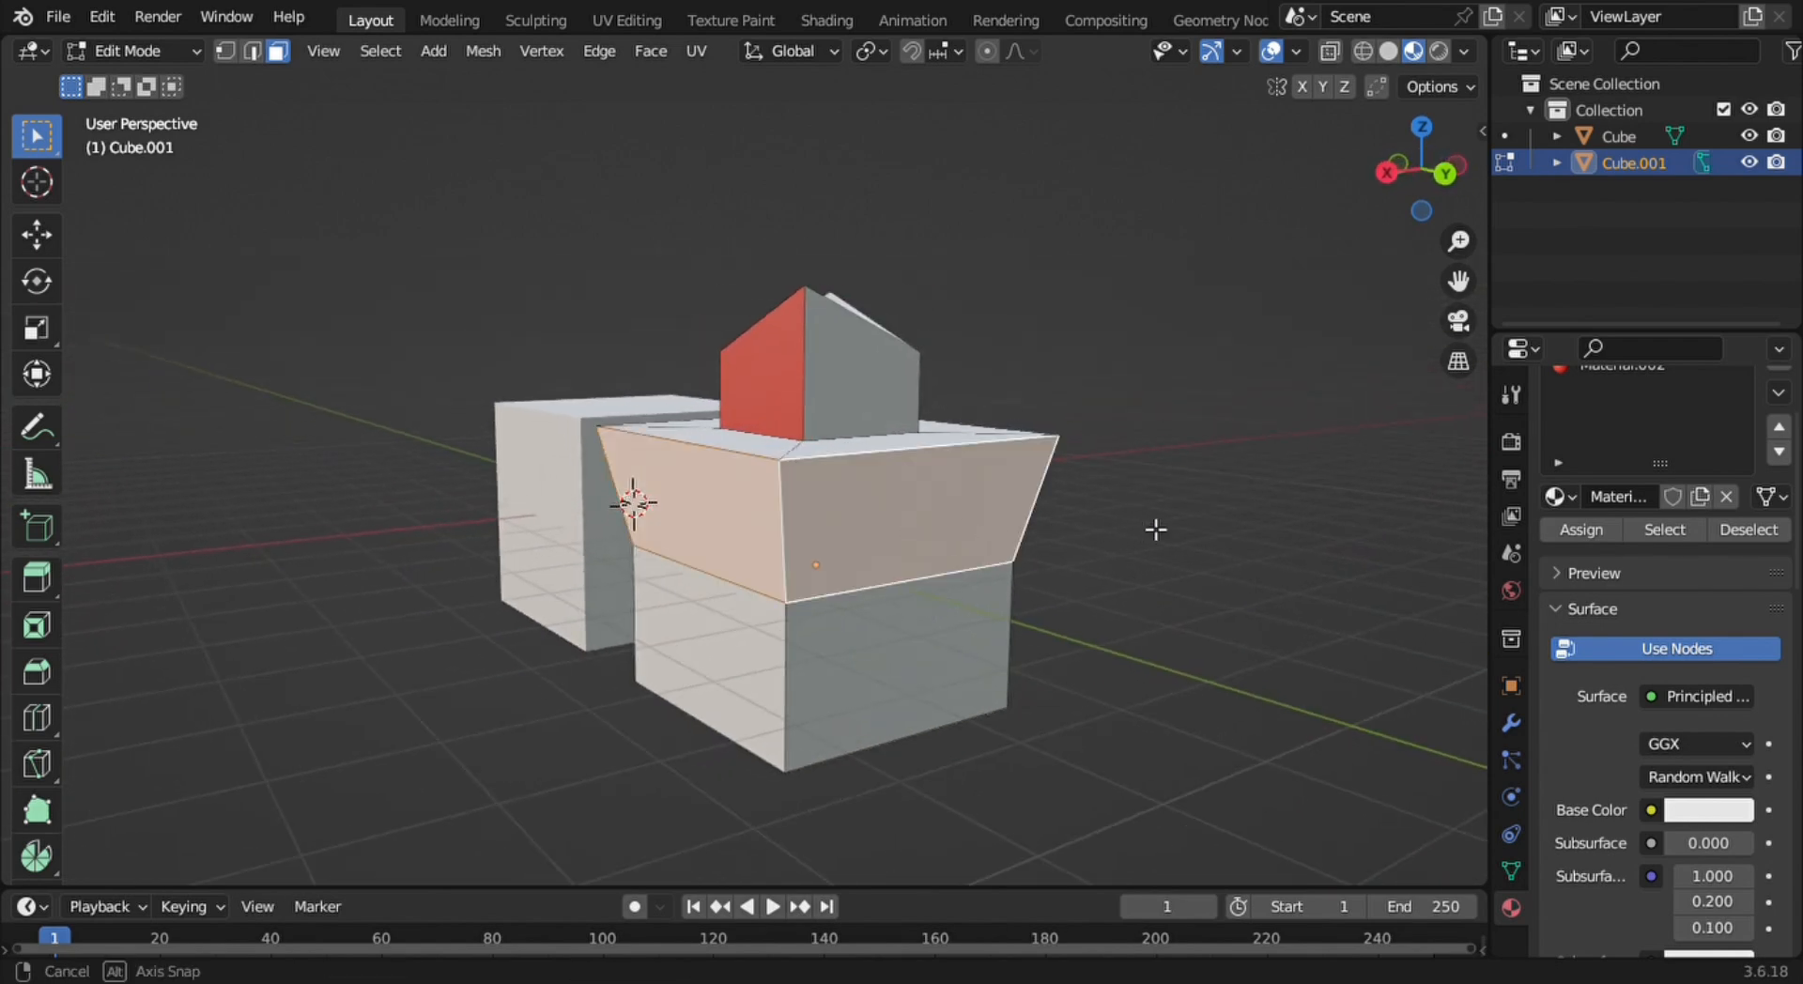
{"action": "middle_click_drag", "start_coordinate": [1155, 527], "coordinate": [1216, 476]}
{"action": "left_click", "coordinate": [693, 499], "text": "shift"}
{"action": "scroll", "coordinate": [1780, 502], "scroll_direction": "up", "scroll_amount": 3}
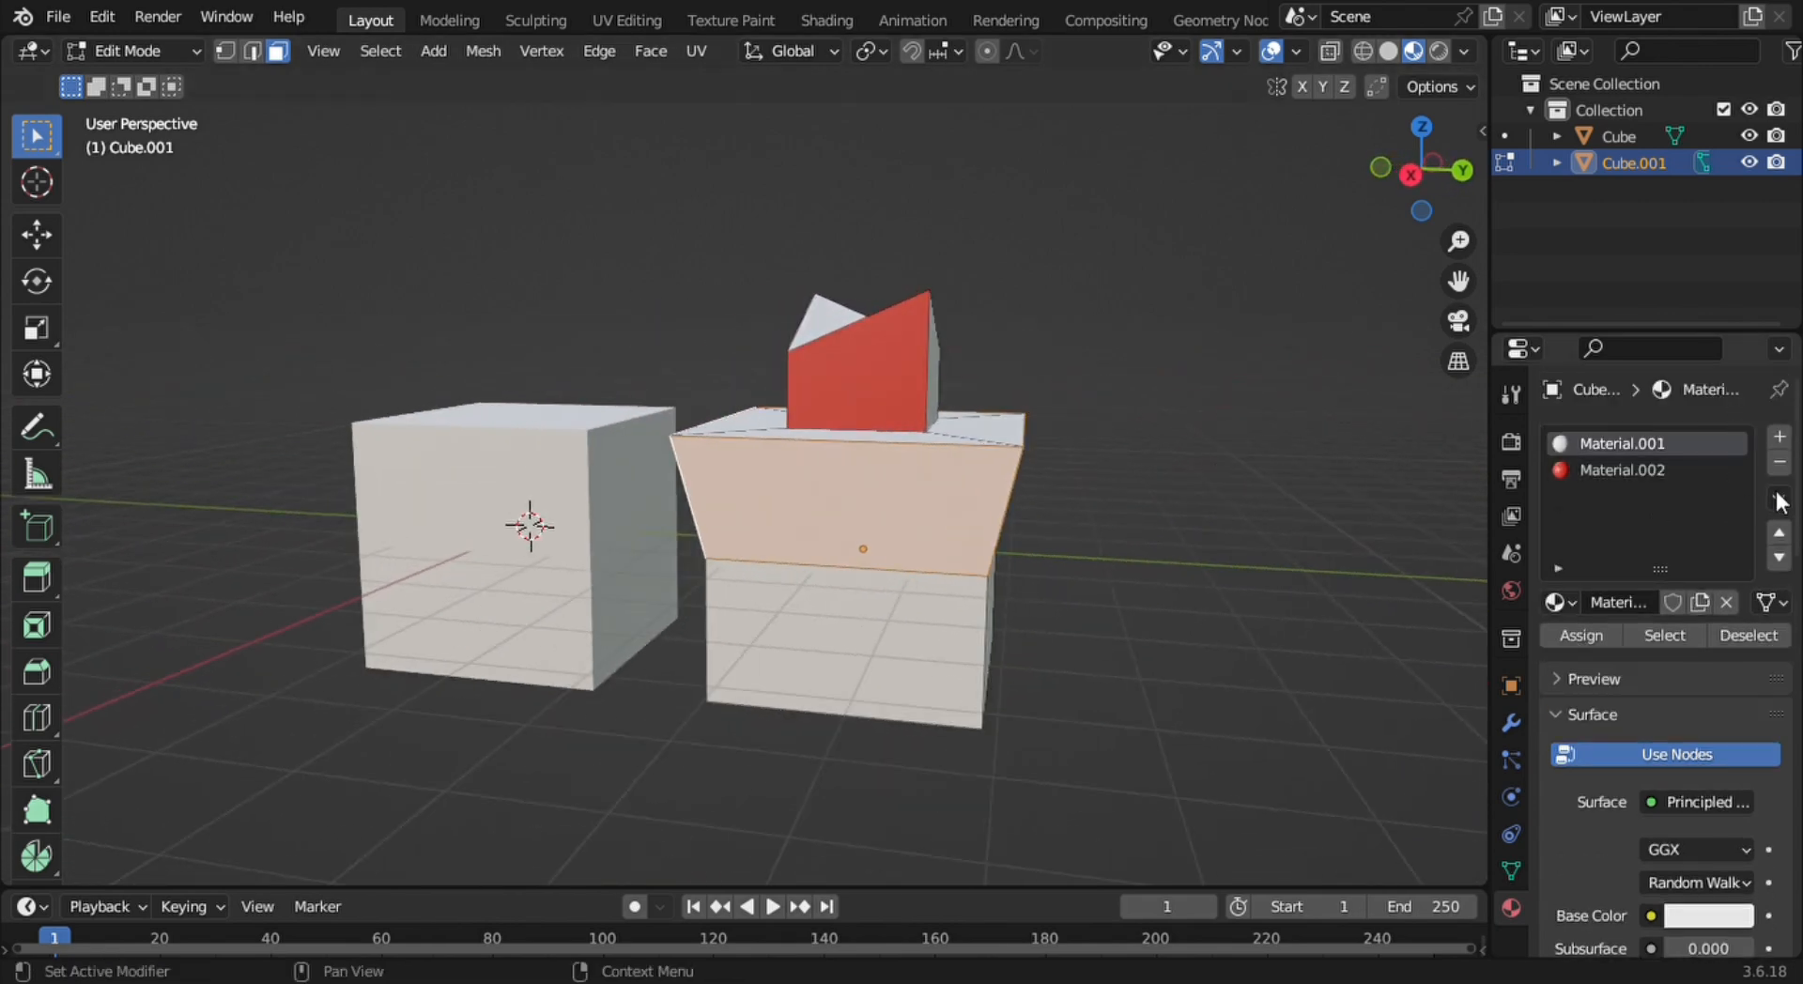
Add a third material slot, create a new material in it, and assign it to the selected flared faces
{"action": "left_click", "coordinate": [1780, 438]}
{"action": "left_click", "coordinate": [1661, 601]}
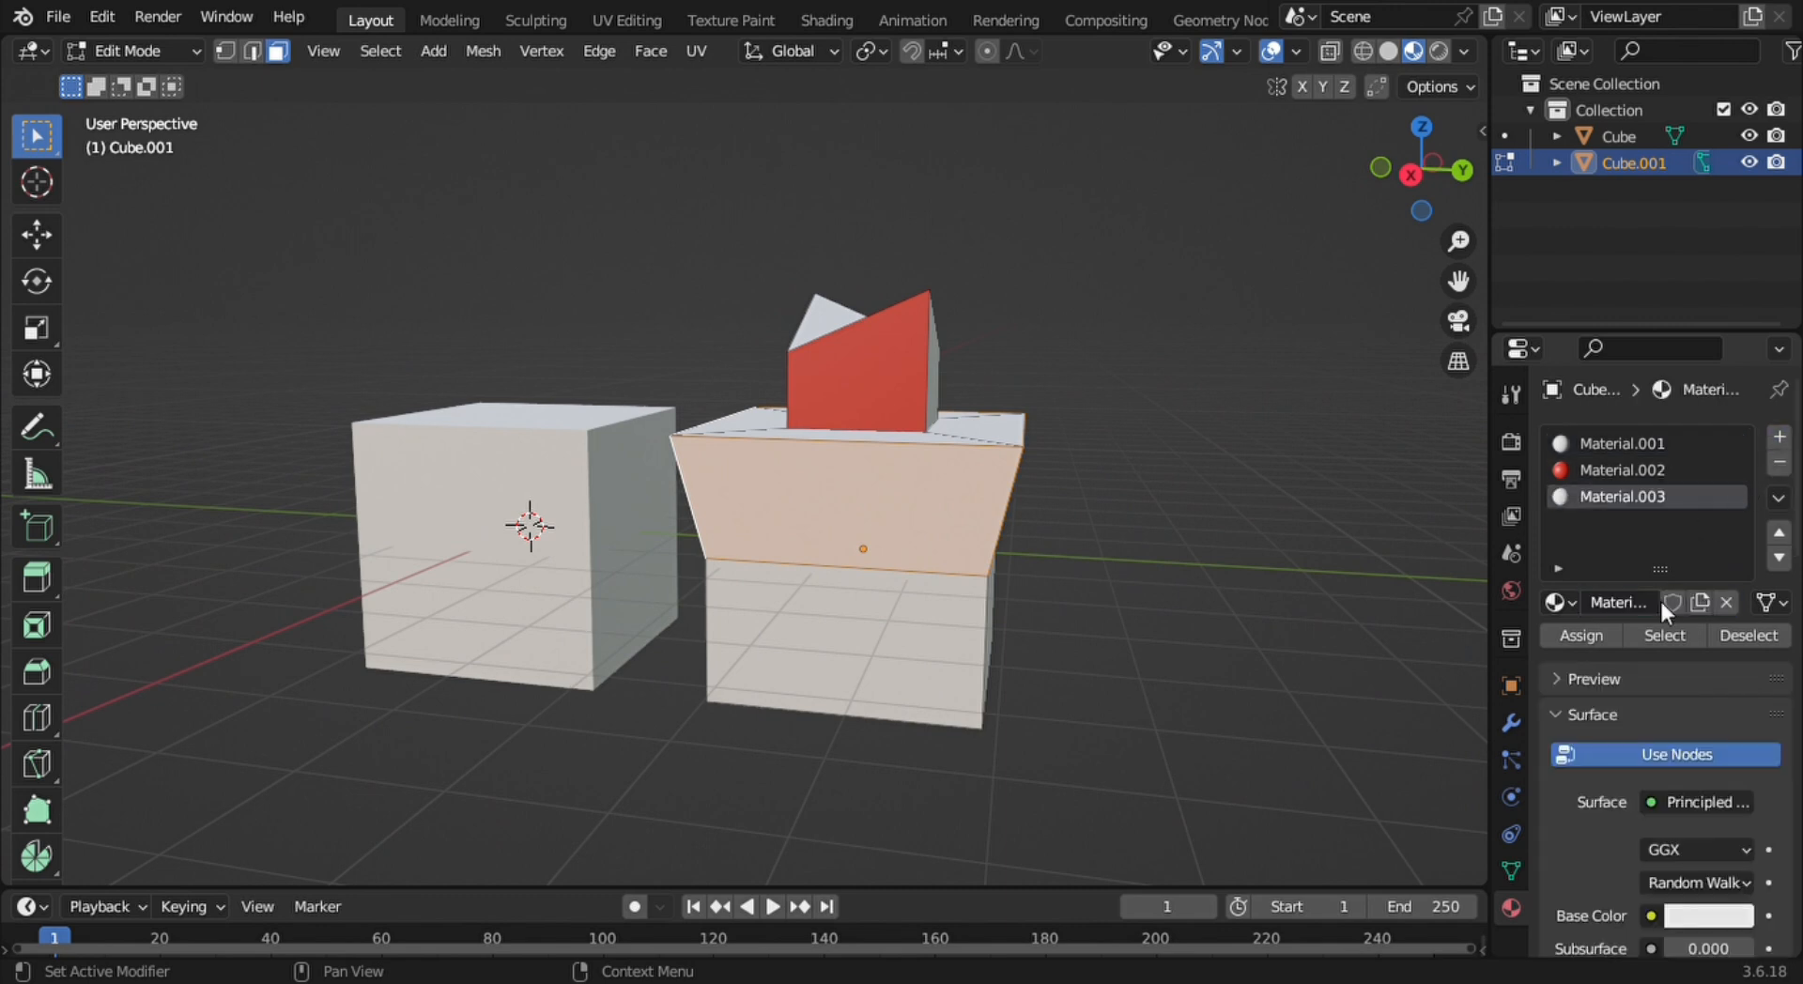
{"action": "left_click", "coordinate": [1591, 635]}
{"action": "scroll", "coordinate": [1640, 644], "scroll_direction": "down", "scroll_amount": 3}
{"action": "key", "text": "BackSpace"}
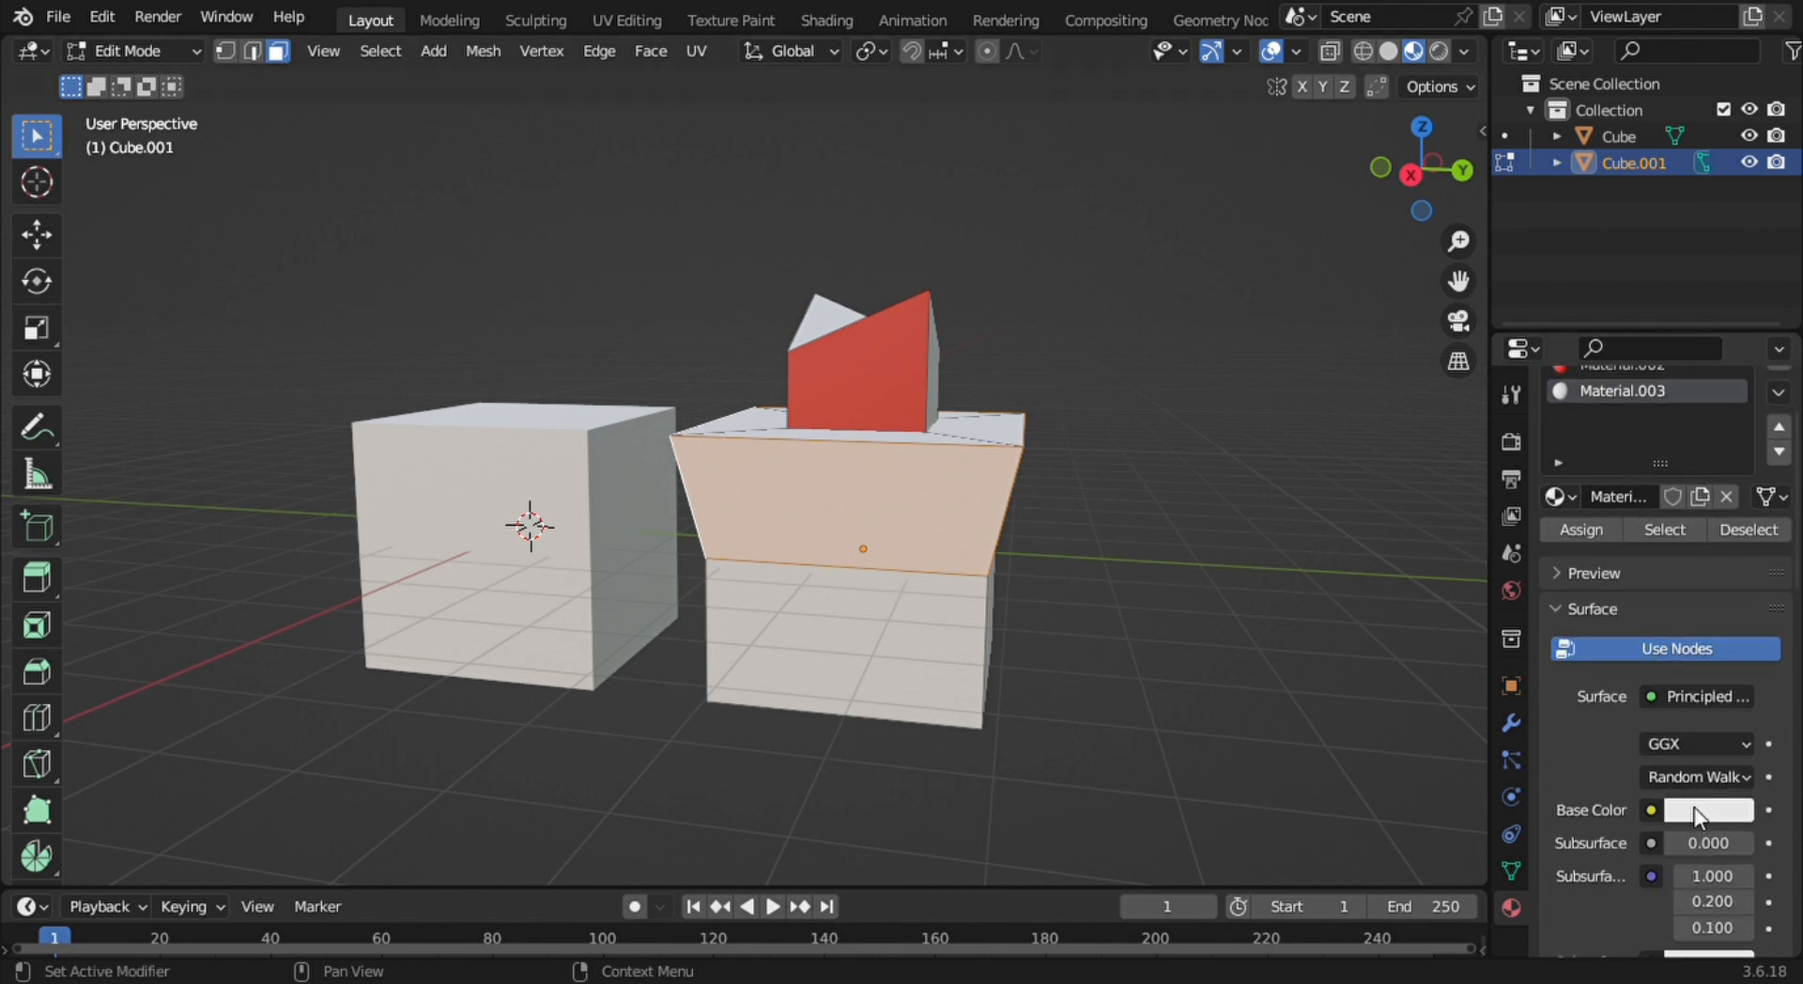
Set Material.003's base color to blue with hue 0.665 and saturation 1.000, deselect the faces, and inspect the colored sides
{"action": "left_click", "coordinate": [1699, 809]}
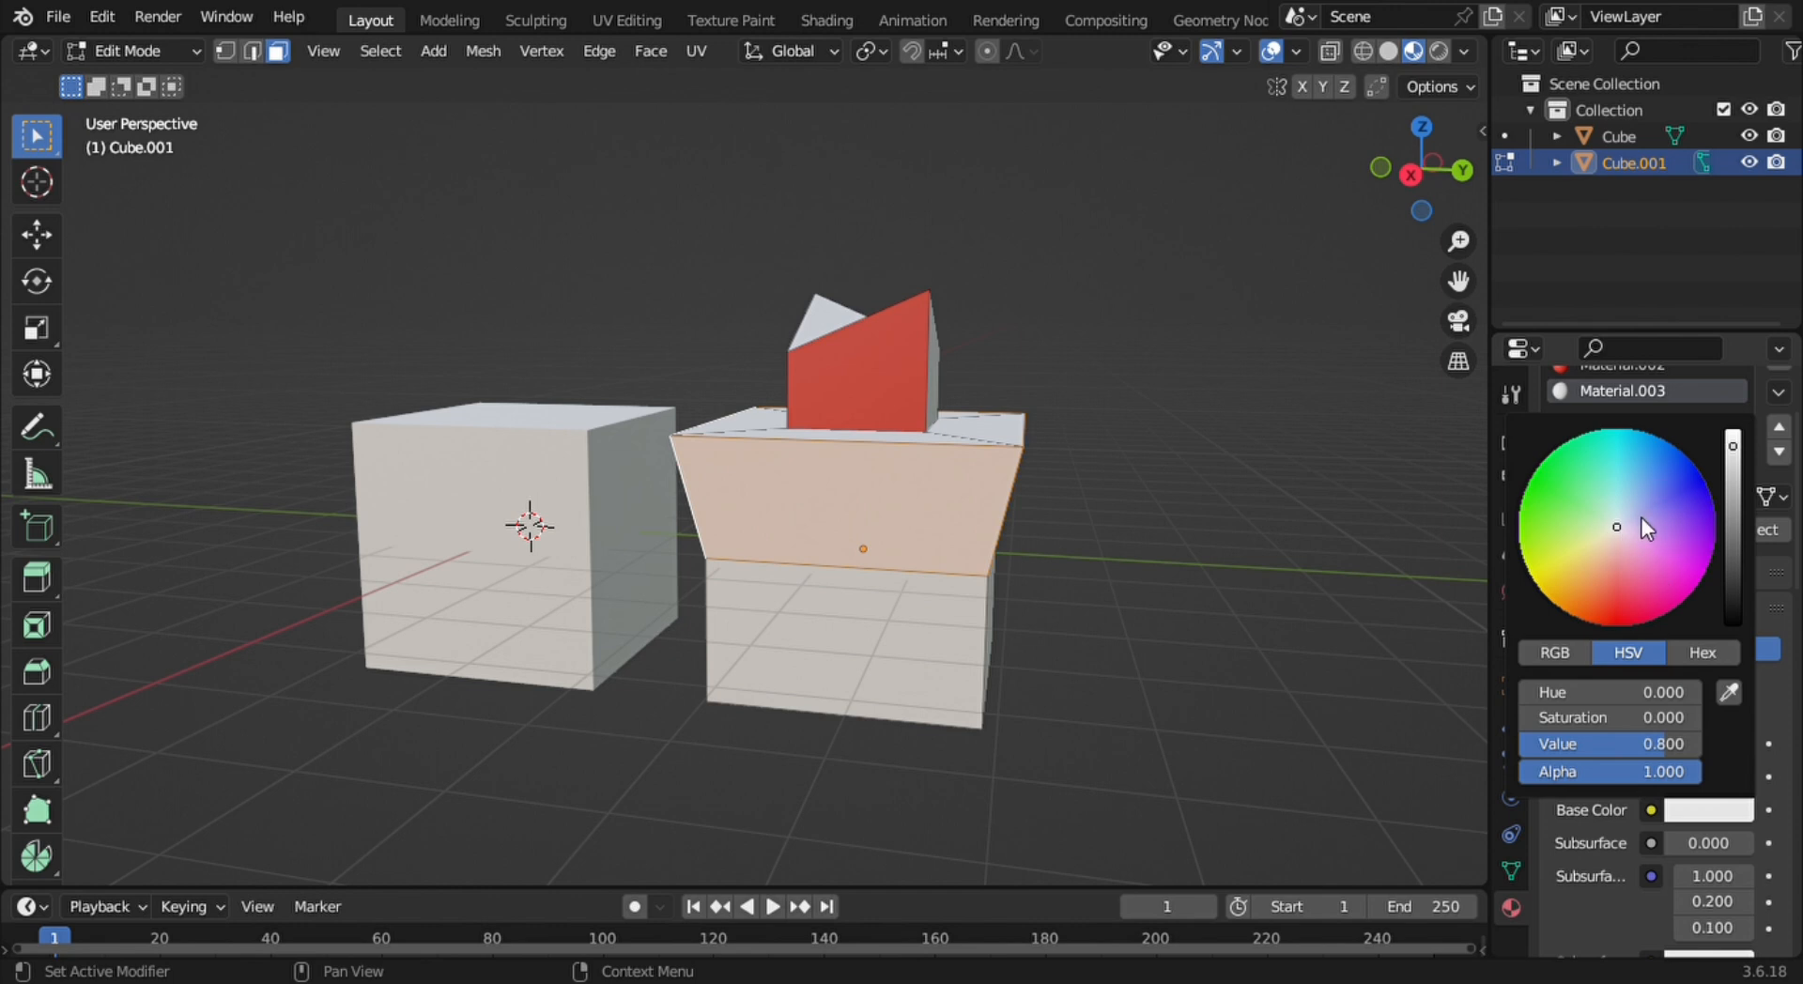
{"action": "mouse_move", "coordinate": [1640, 513]}
{"action": "left_mouse_down"}
{"action": "mouse_move", "coordinate": [1701, 486]}
{"action": "mouse_move", "coordinate": [1695, 466]}
{"action": "left_mouse_up"}
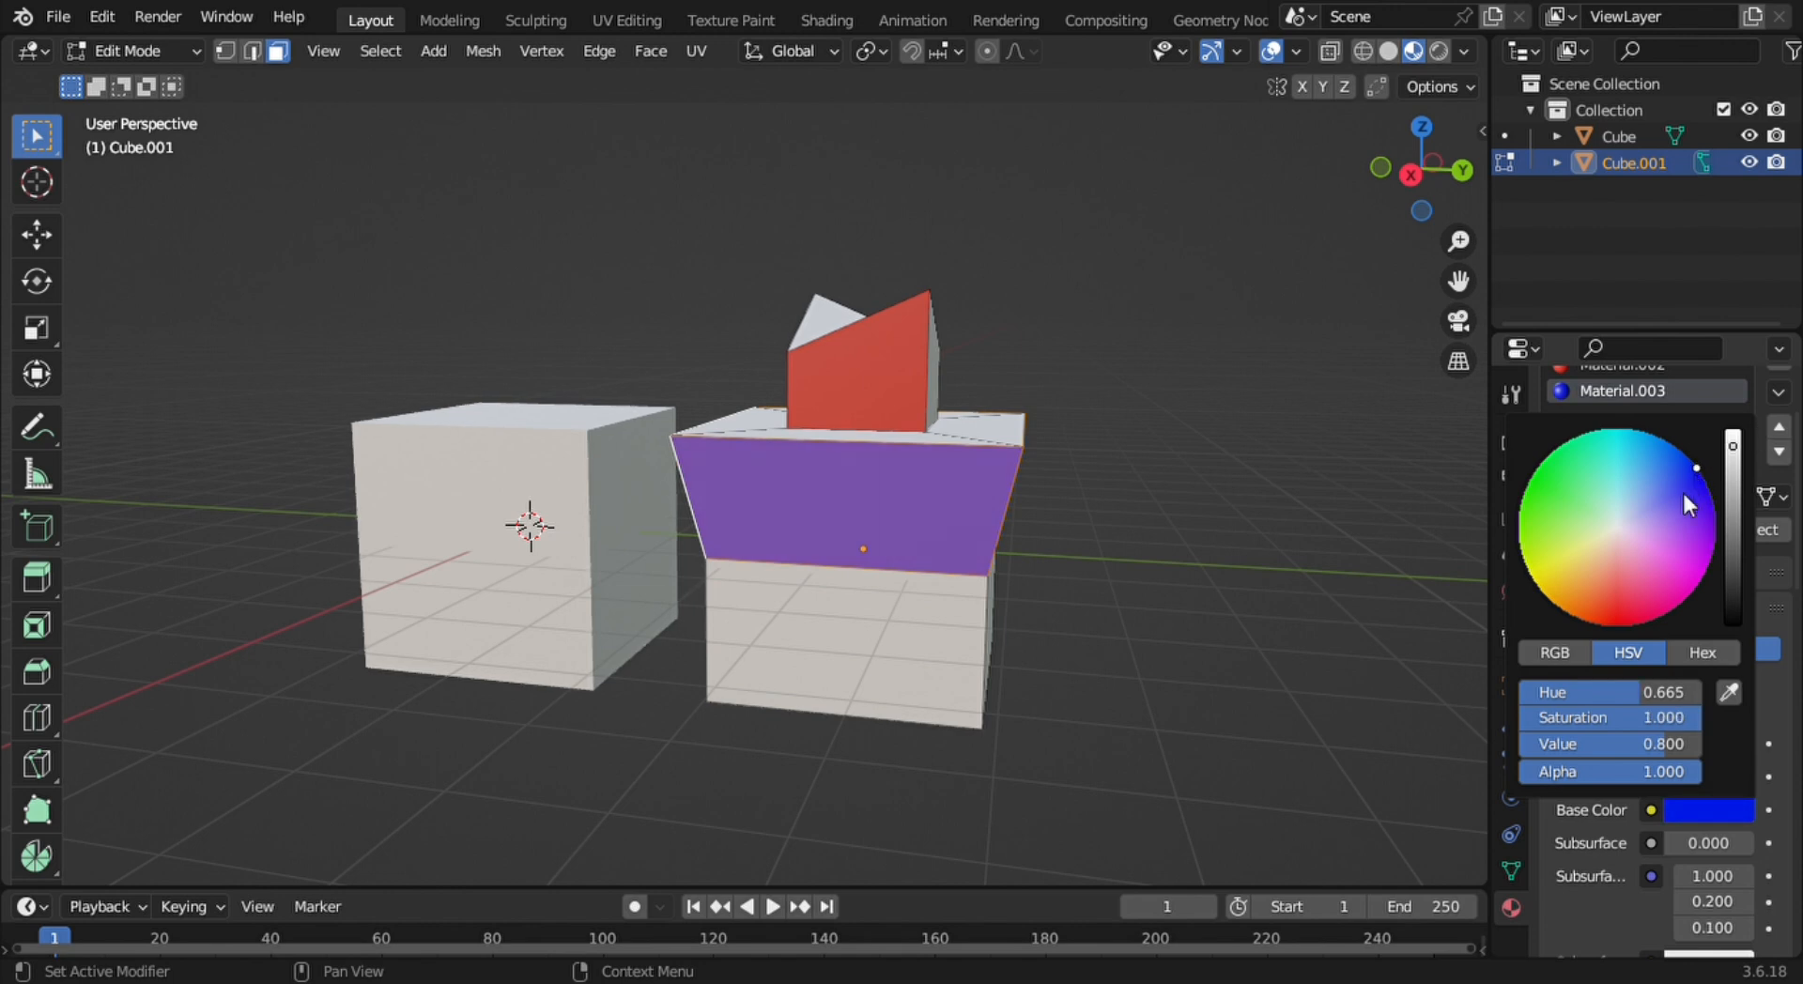
{"action": "left_click", "coordinate": [1225, 496]}
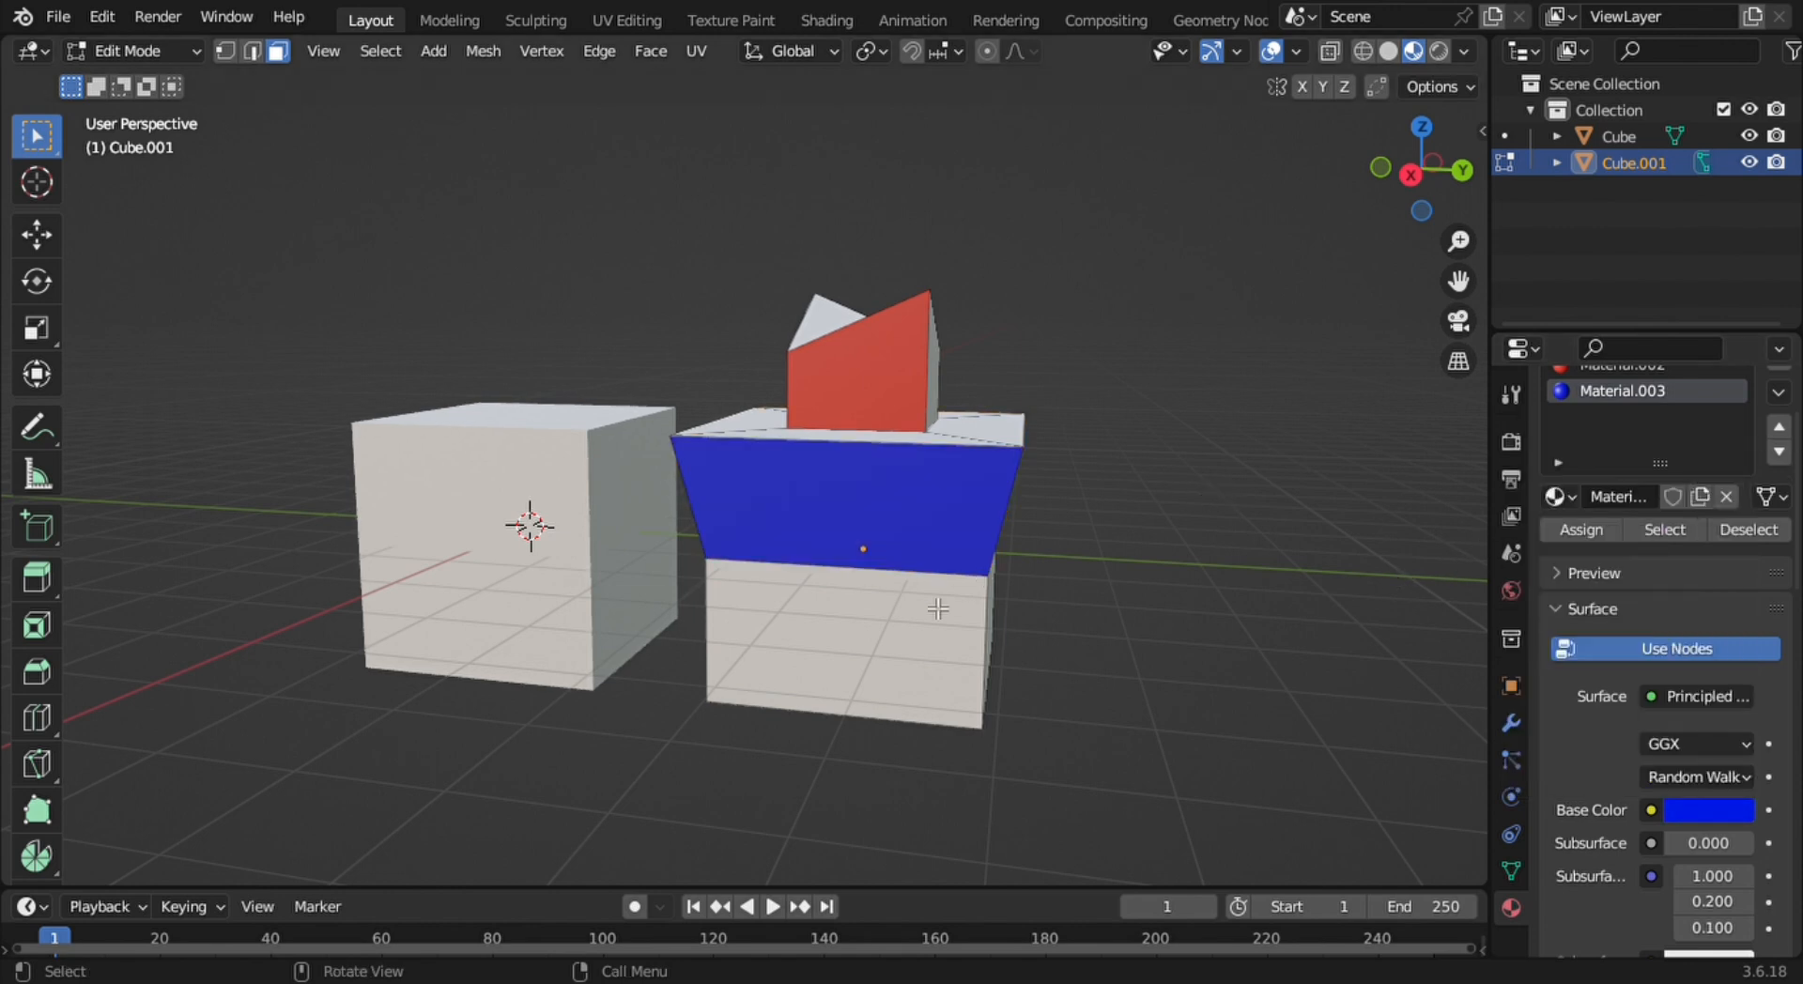
{"action": "middle_click_drag", "start_coordinate": [716, 496], "coordinate": [1350, 507]}
{"action": "scroll", "coordinate": [1681, 425], "scroll_direction": "up", "scroll_amount": 3}
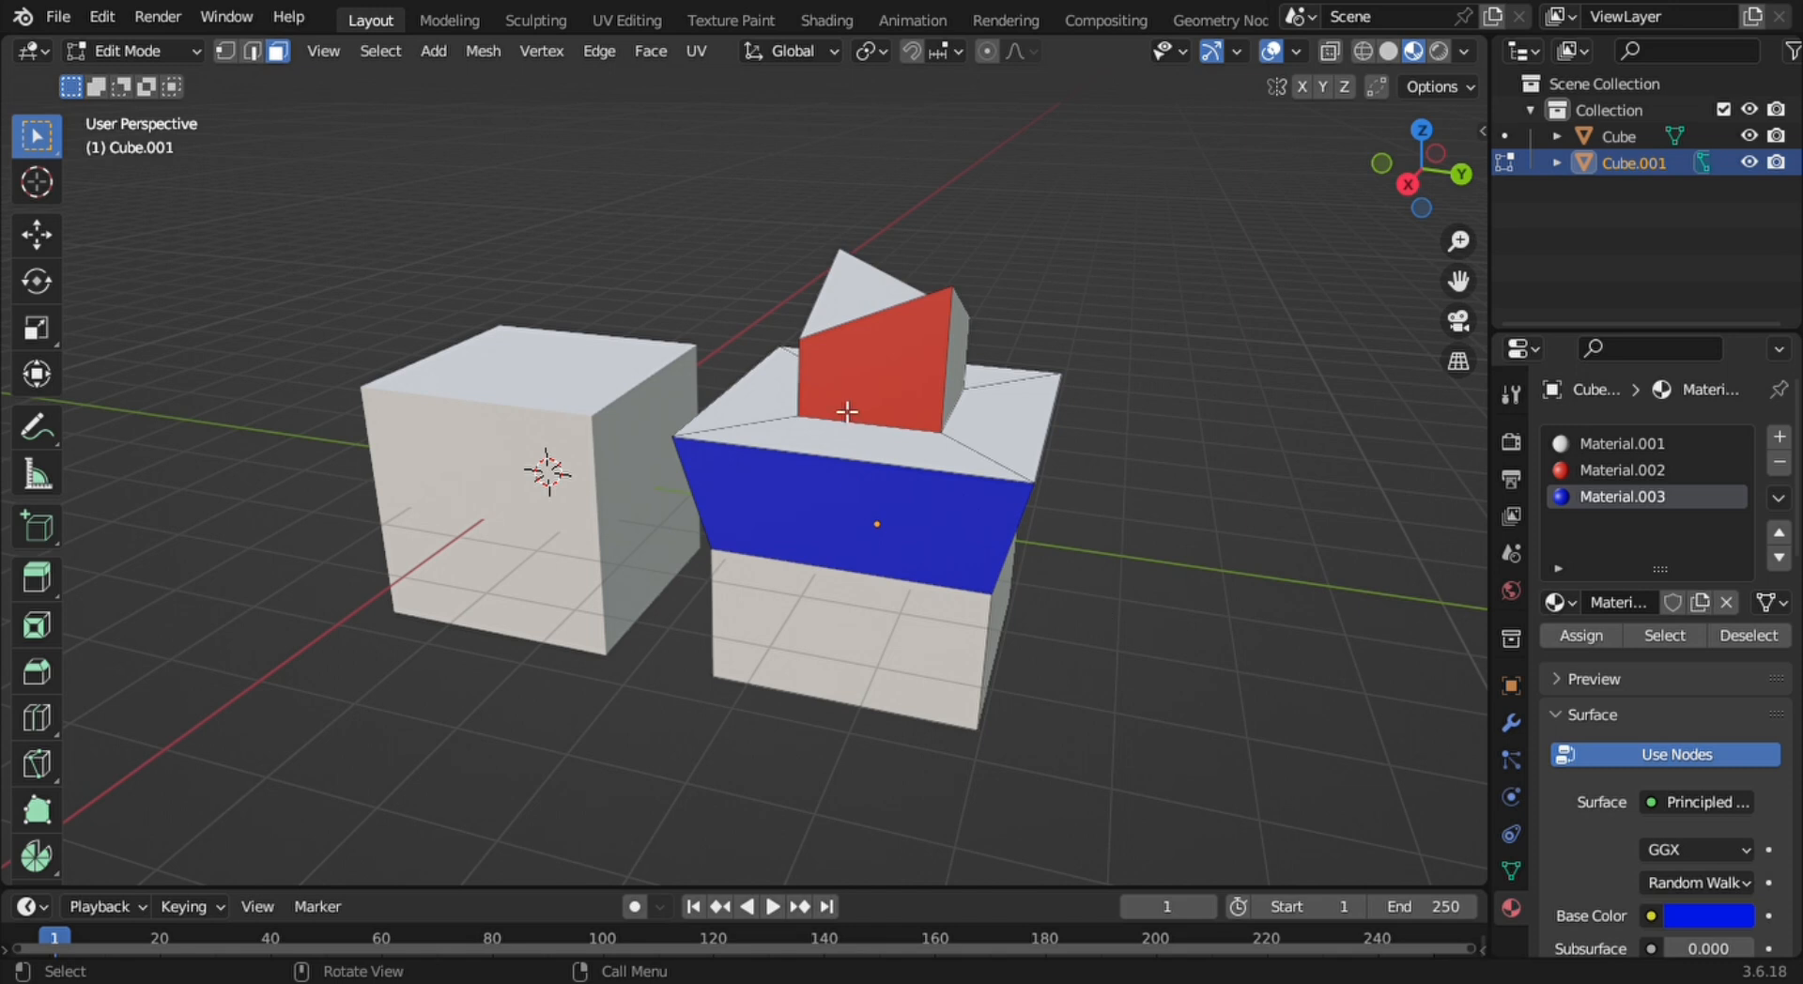
Select the red face, enlarge the timeline area, and scrub the playhead to frame 3
{"action": "left_click", "coordinate": [871, 360]}
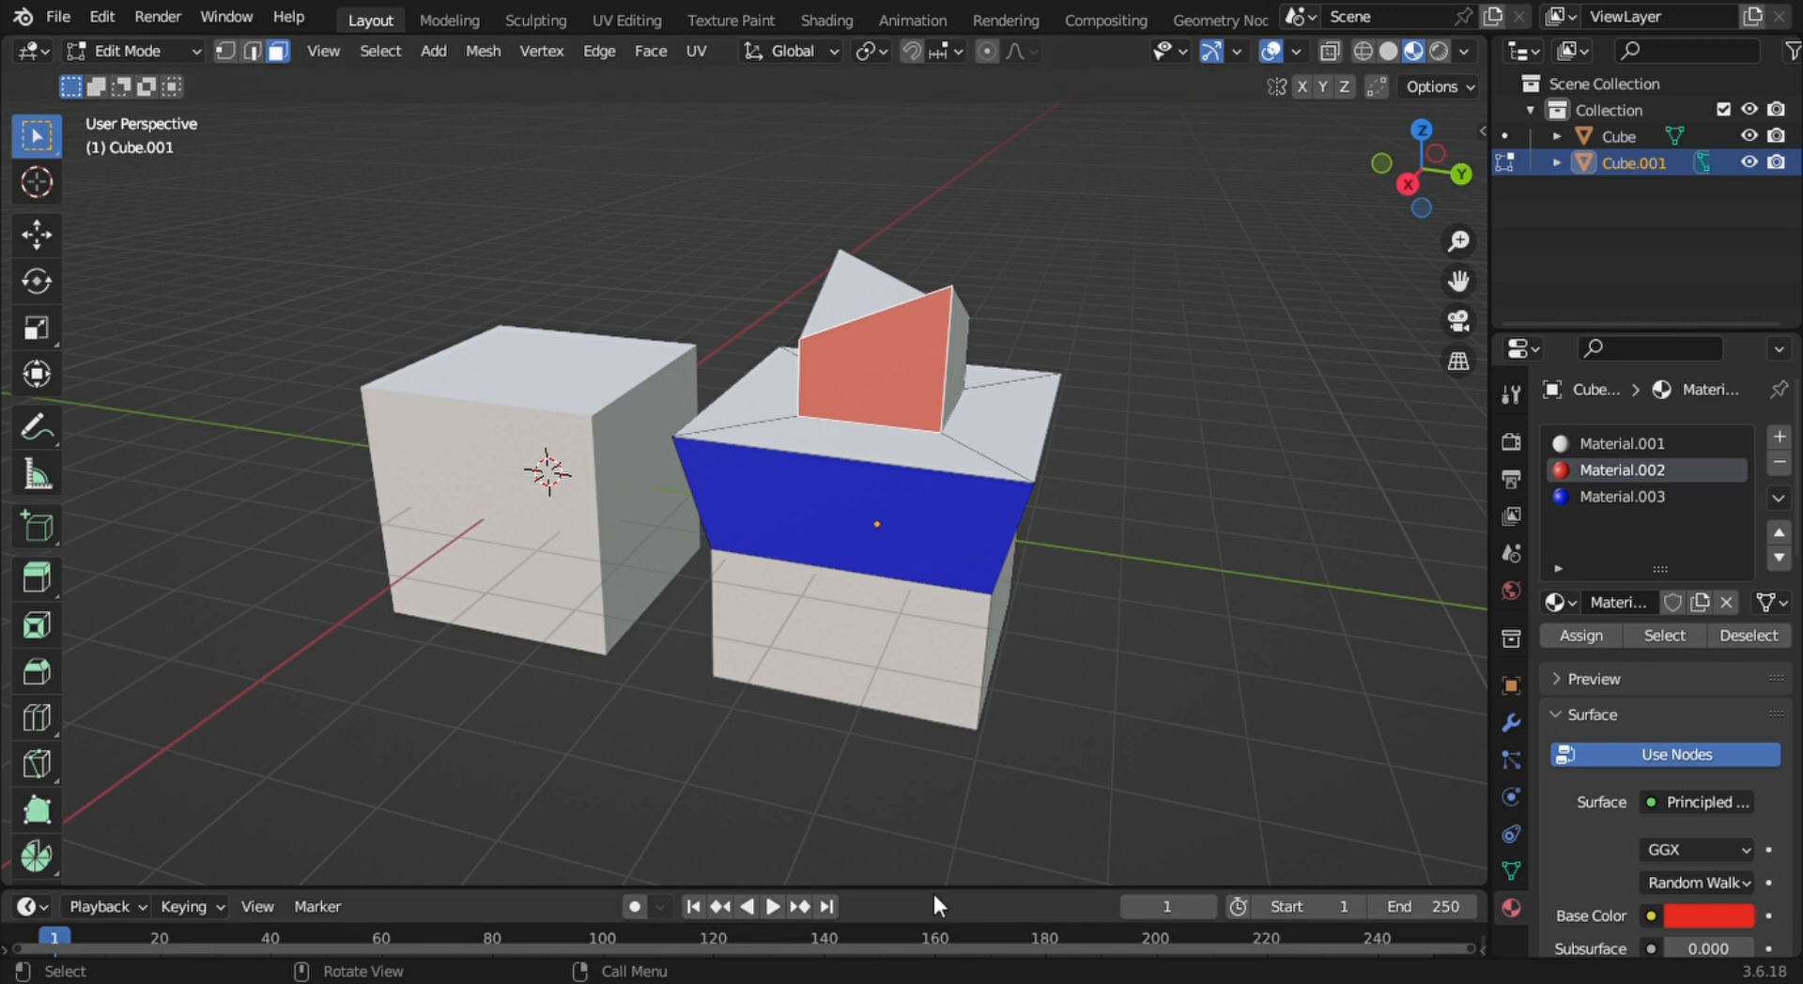
{"action": "left_click_drag", "start_coordinate": [939, 906], "coordinate": [897, 649]}
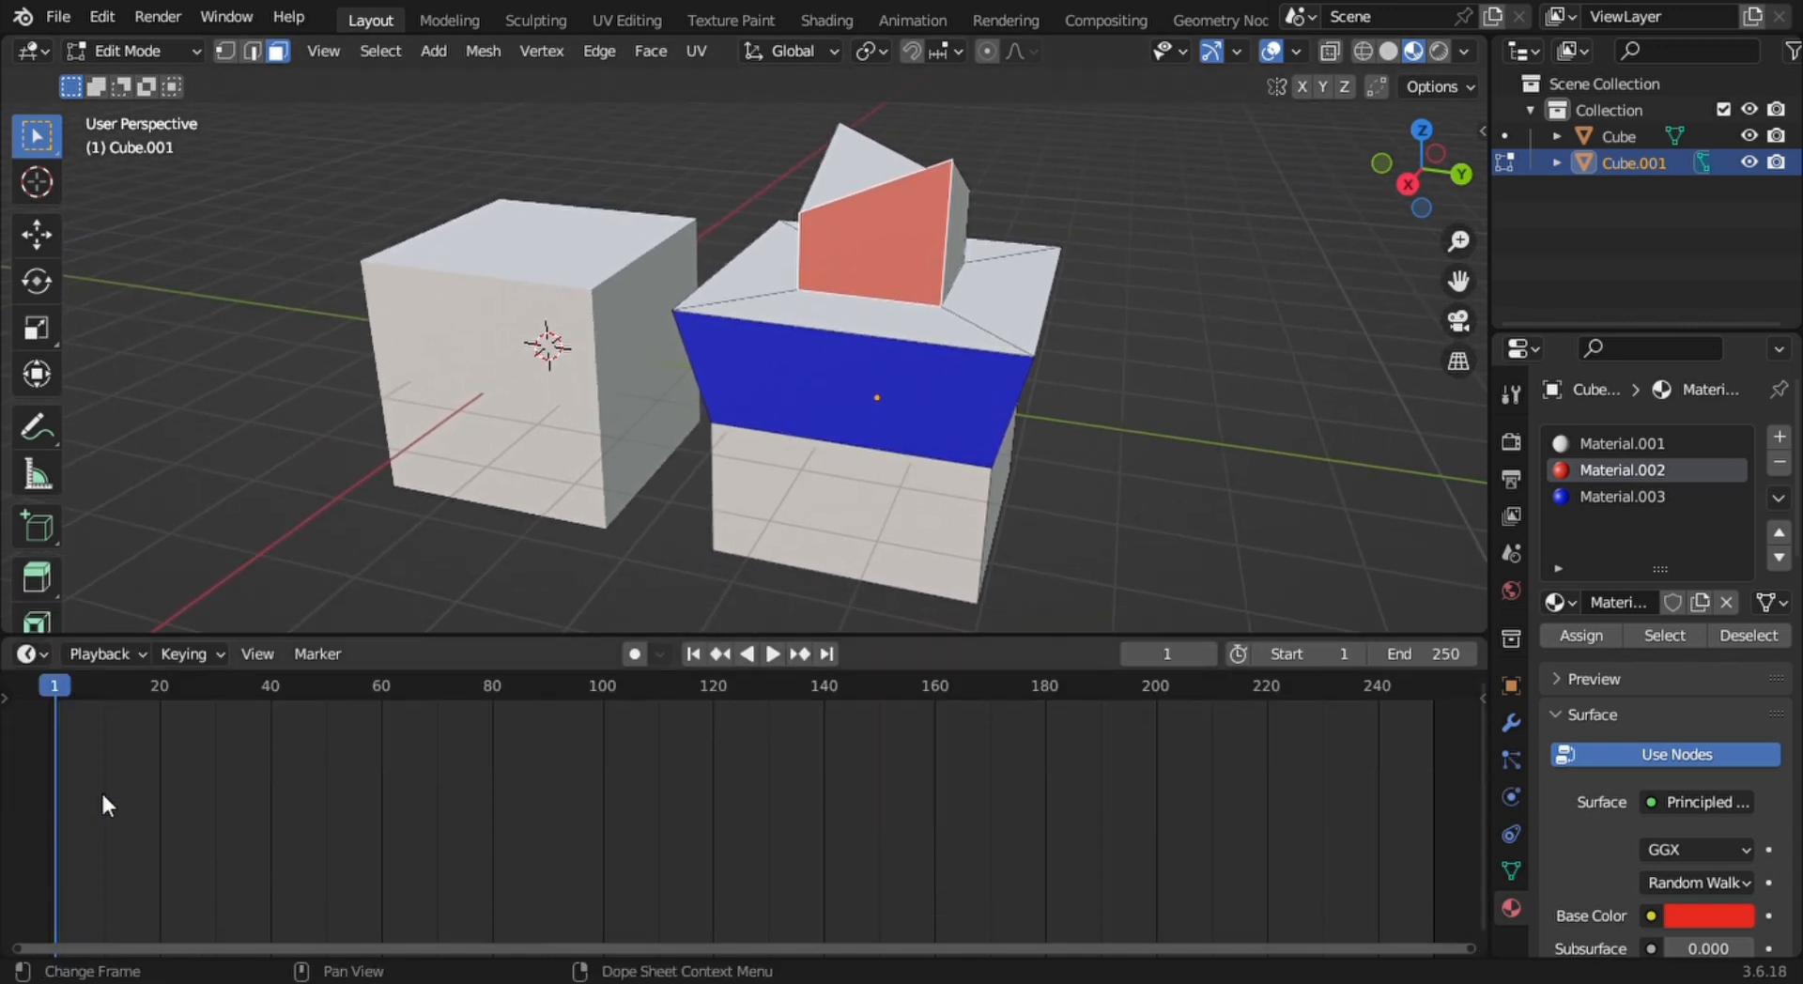
{"action": "left_click_drag", "start_coordinate": [60, 686], "coordinate": [127, 745]}
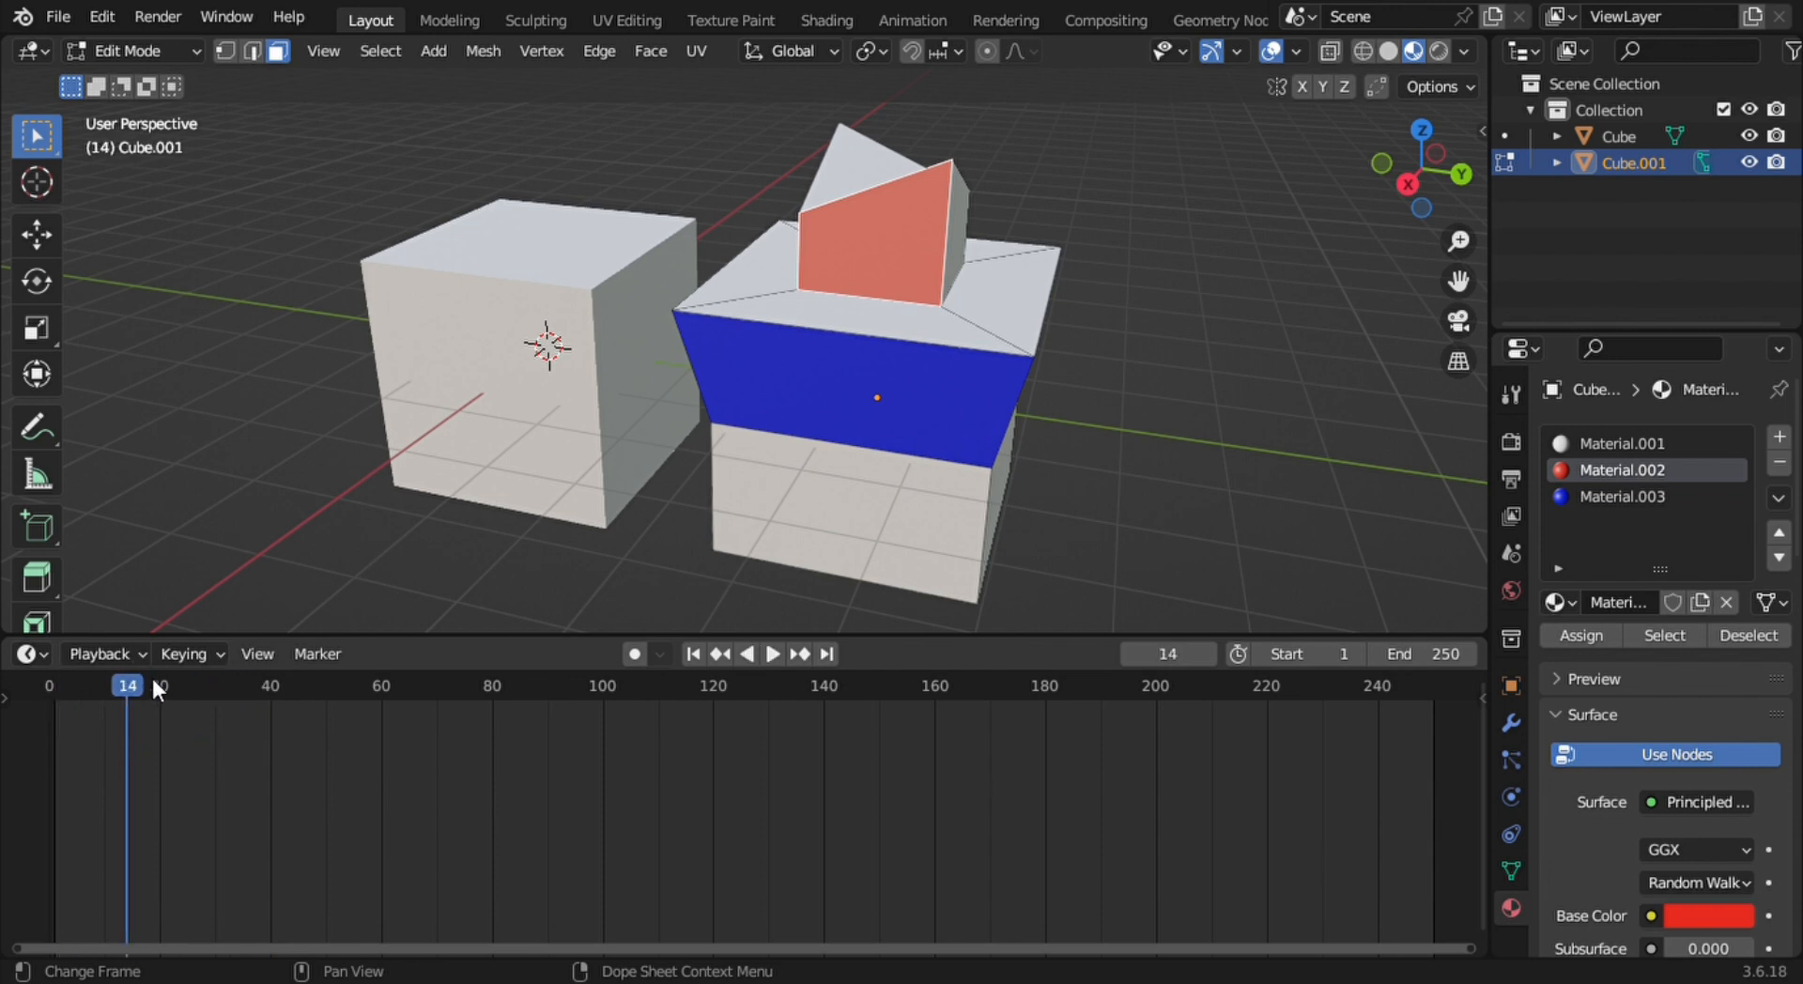
{"action": "left_click_drag", "start_coordinate": [134, 680], "coordinate": [66, 705]}
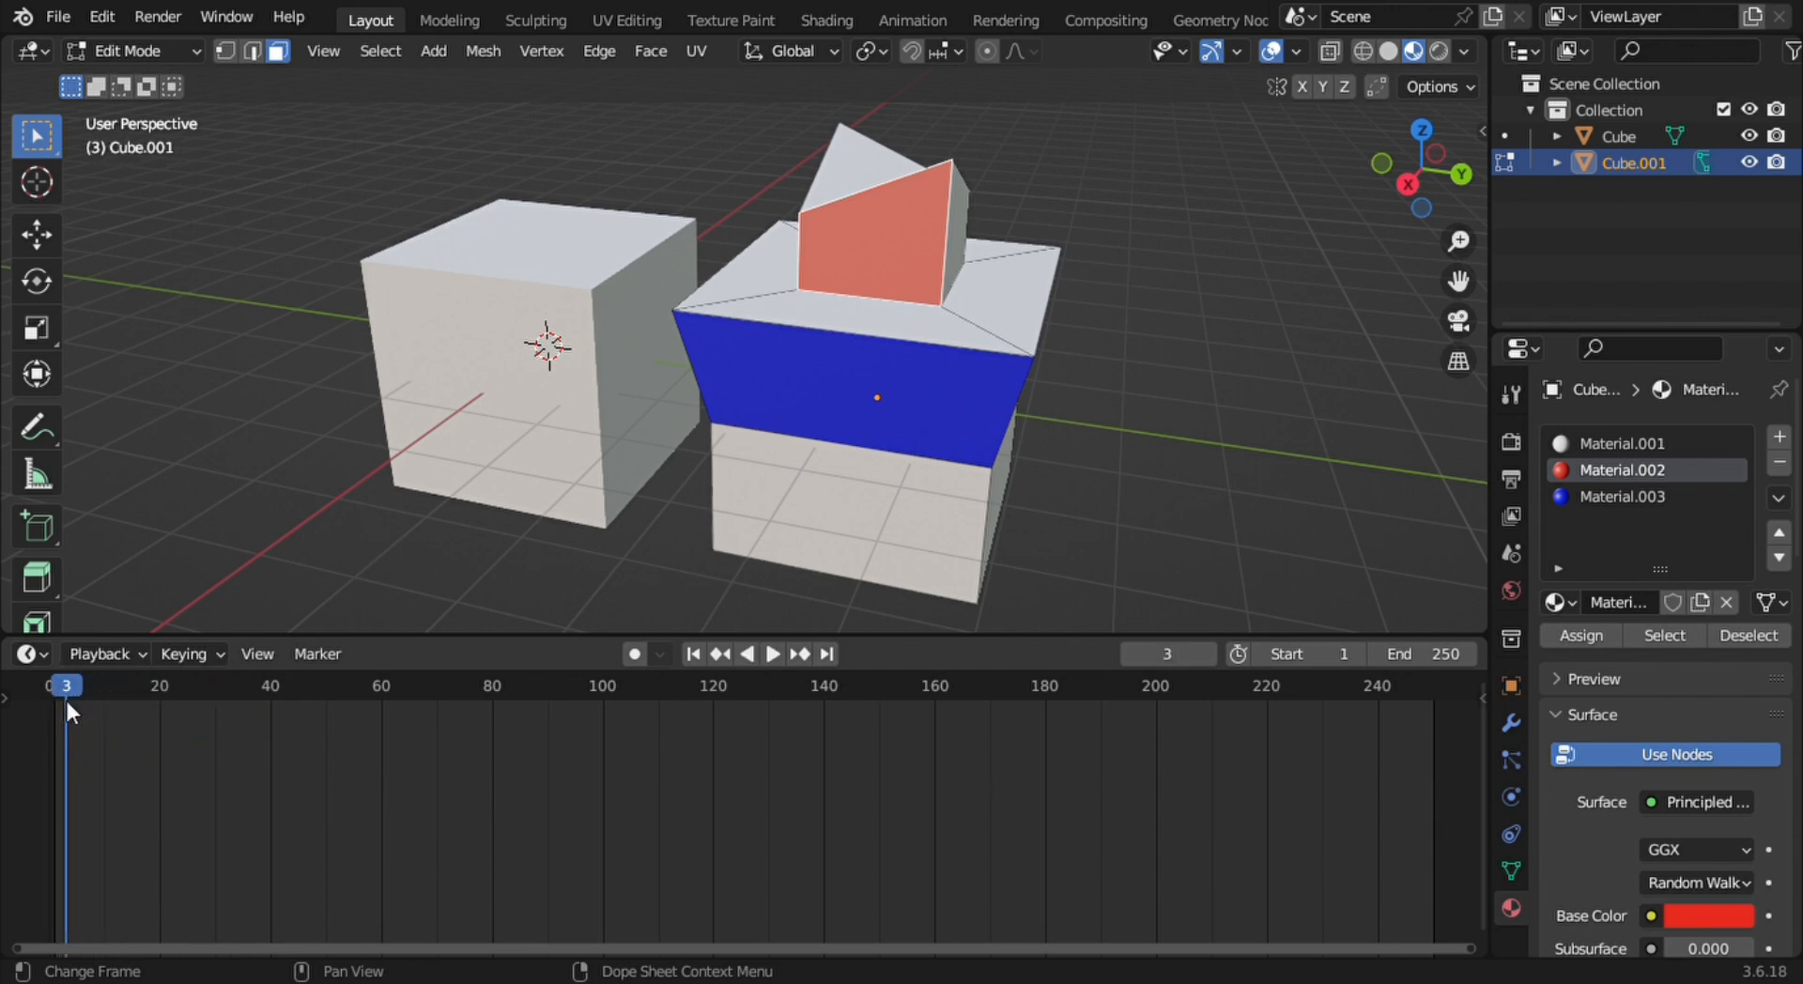
Turn on auto keying and reduce the timeline's height to give the 3D view more room
{"action": "left_click", "coordinate": [634, 653]}
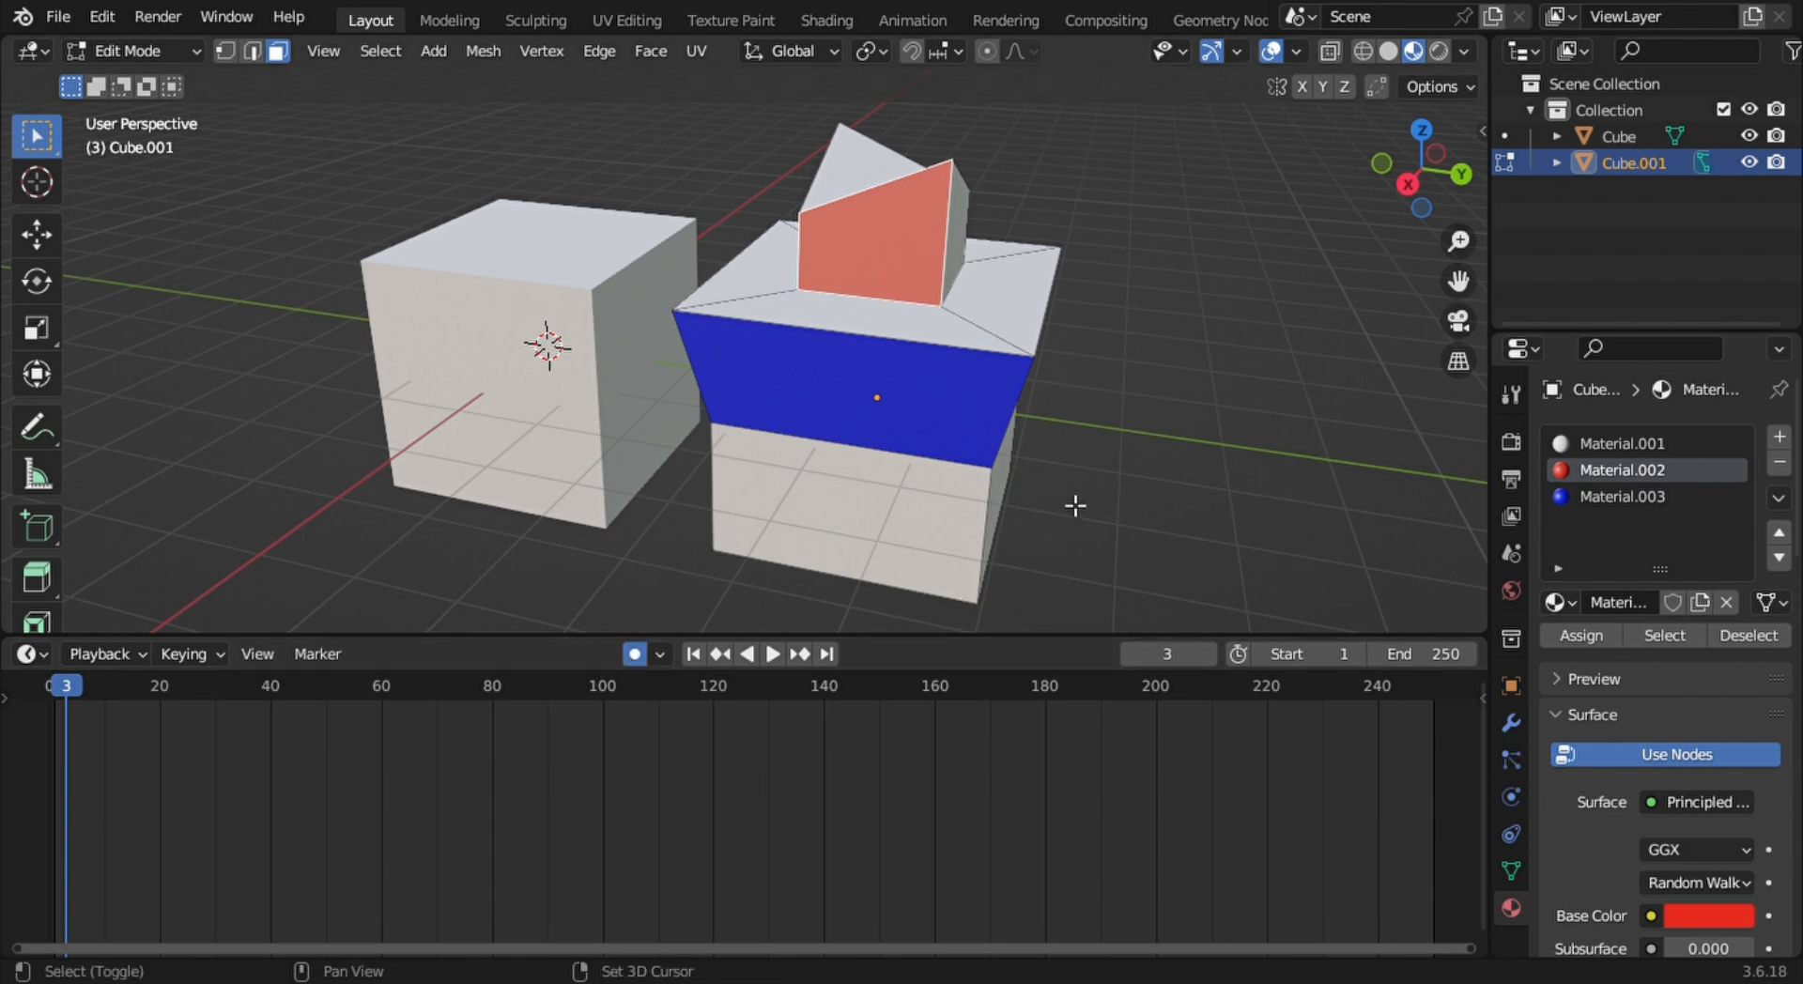
{"action": "middle_click_drag", "start_coordinate": [1075, 505], "coordinate": [1154, 424], "text": "shift"}
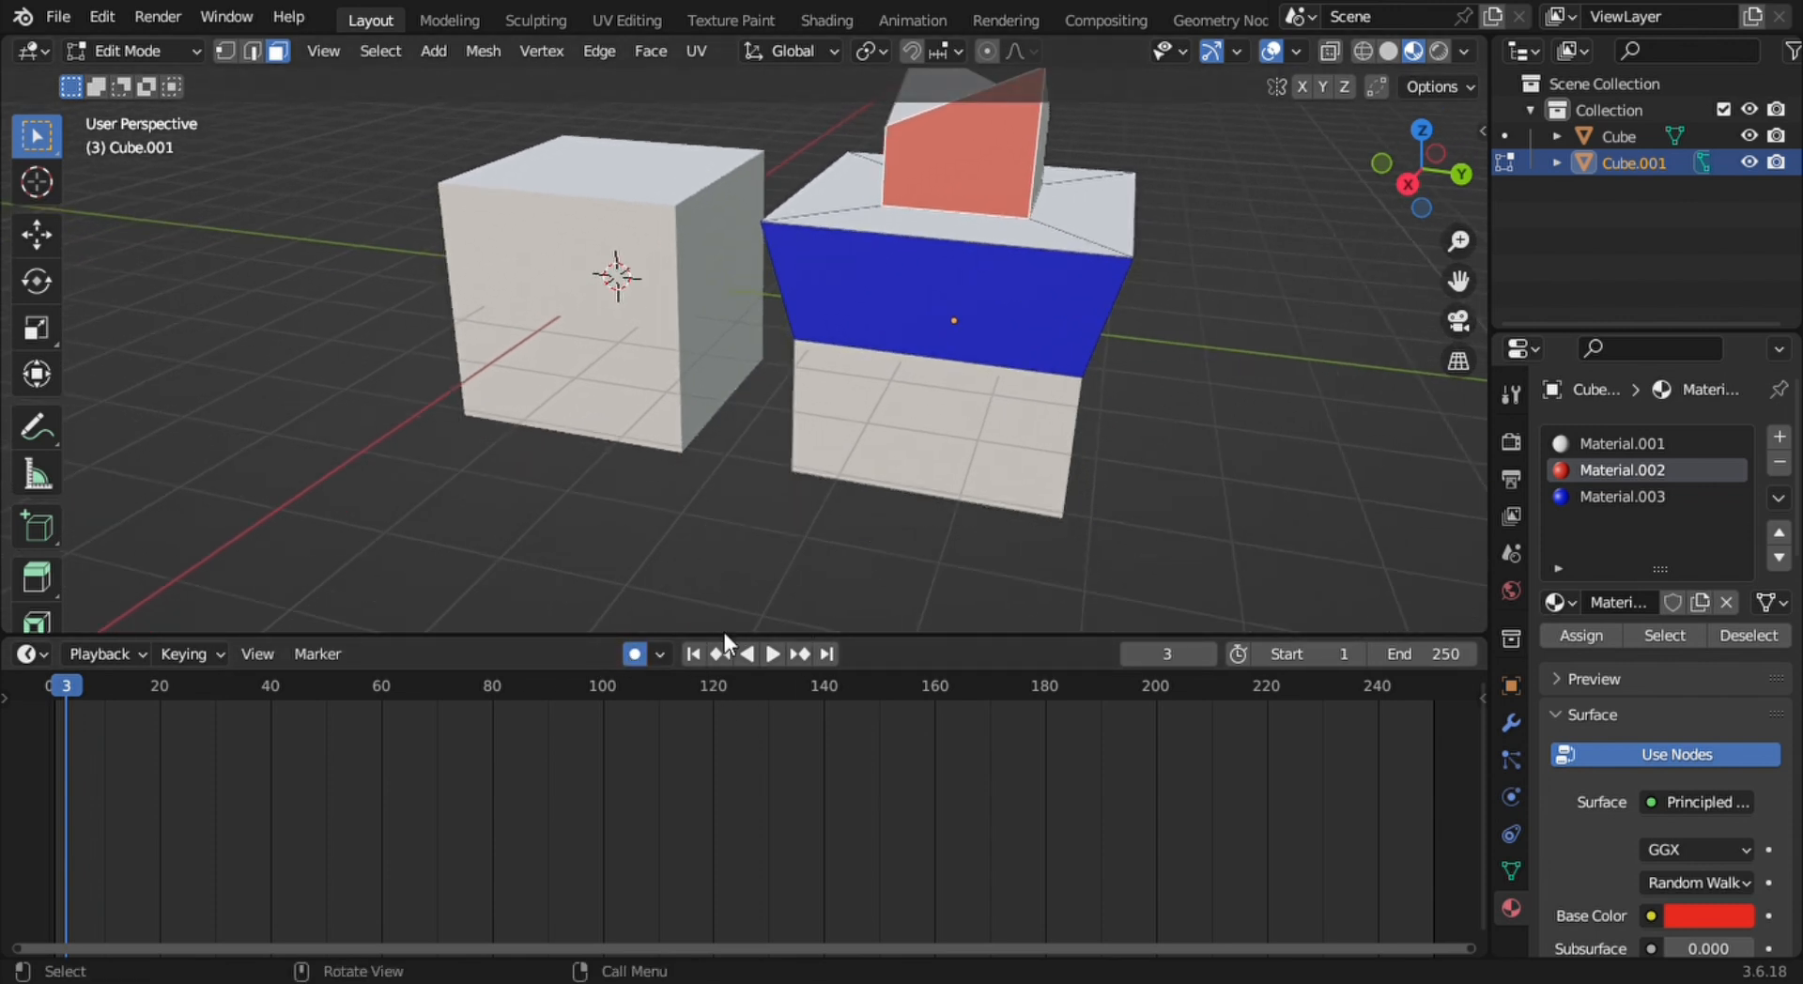
{"action": "left_click_drag", "start_coordinate": [725, 639], "coordinate": [730, 781]}
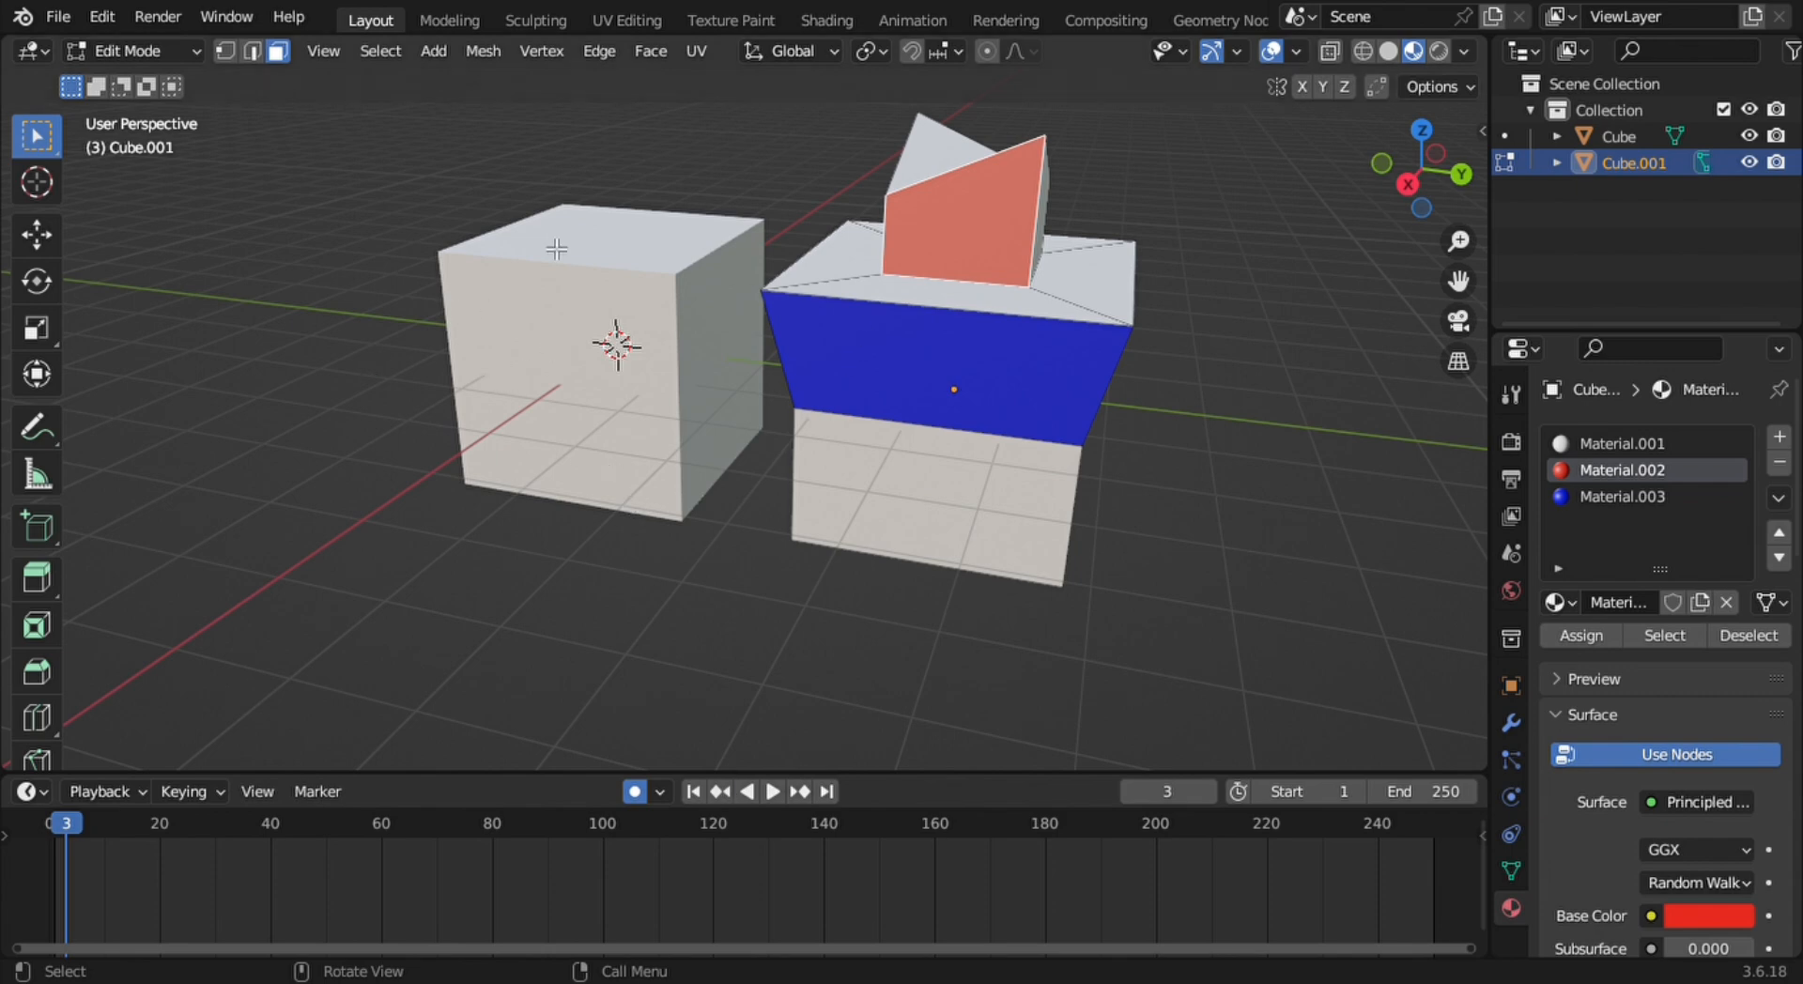
Switch to Object Mode and move the duplicate cube along the Y axis, away from the plain cube, at frame 3
{"action": "key", "text": "Tab"}
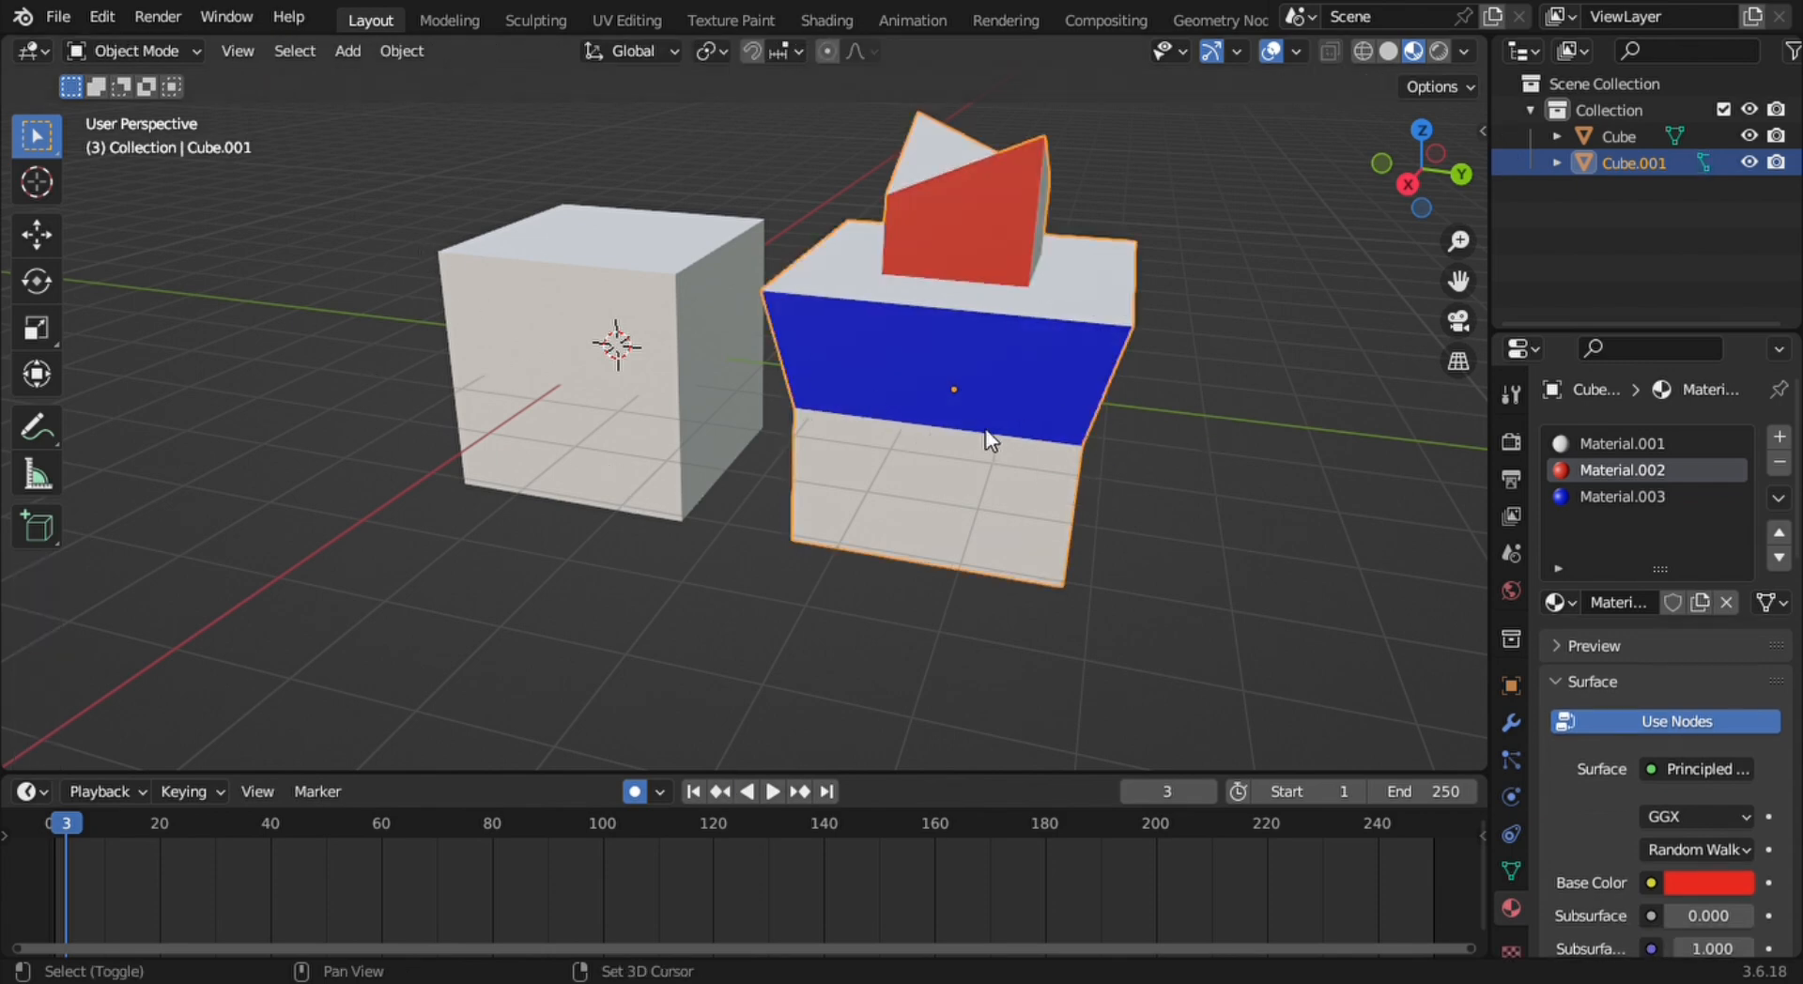
{"action": "middle_click_drag", "start_coordinate": [984, 428], "coordinate": [821, 436], "text": "shift"}
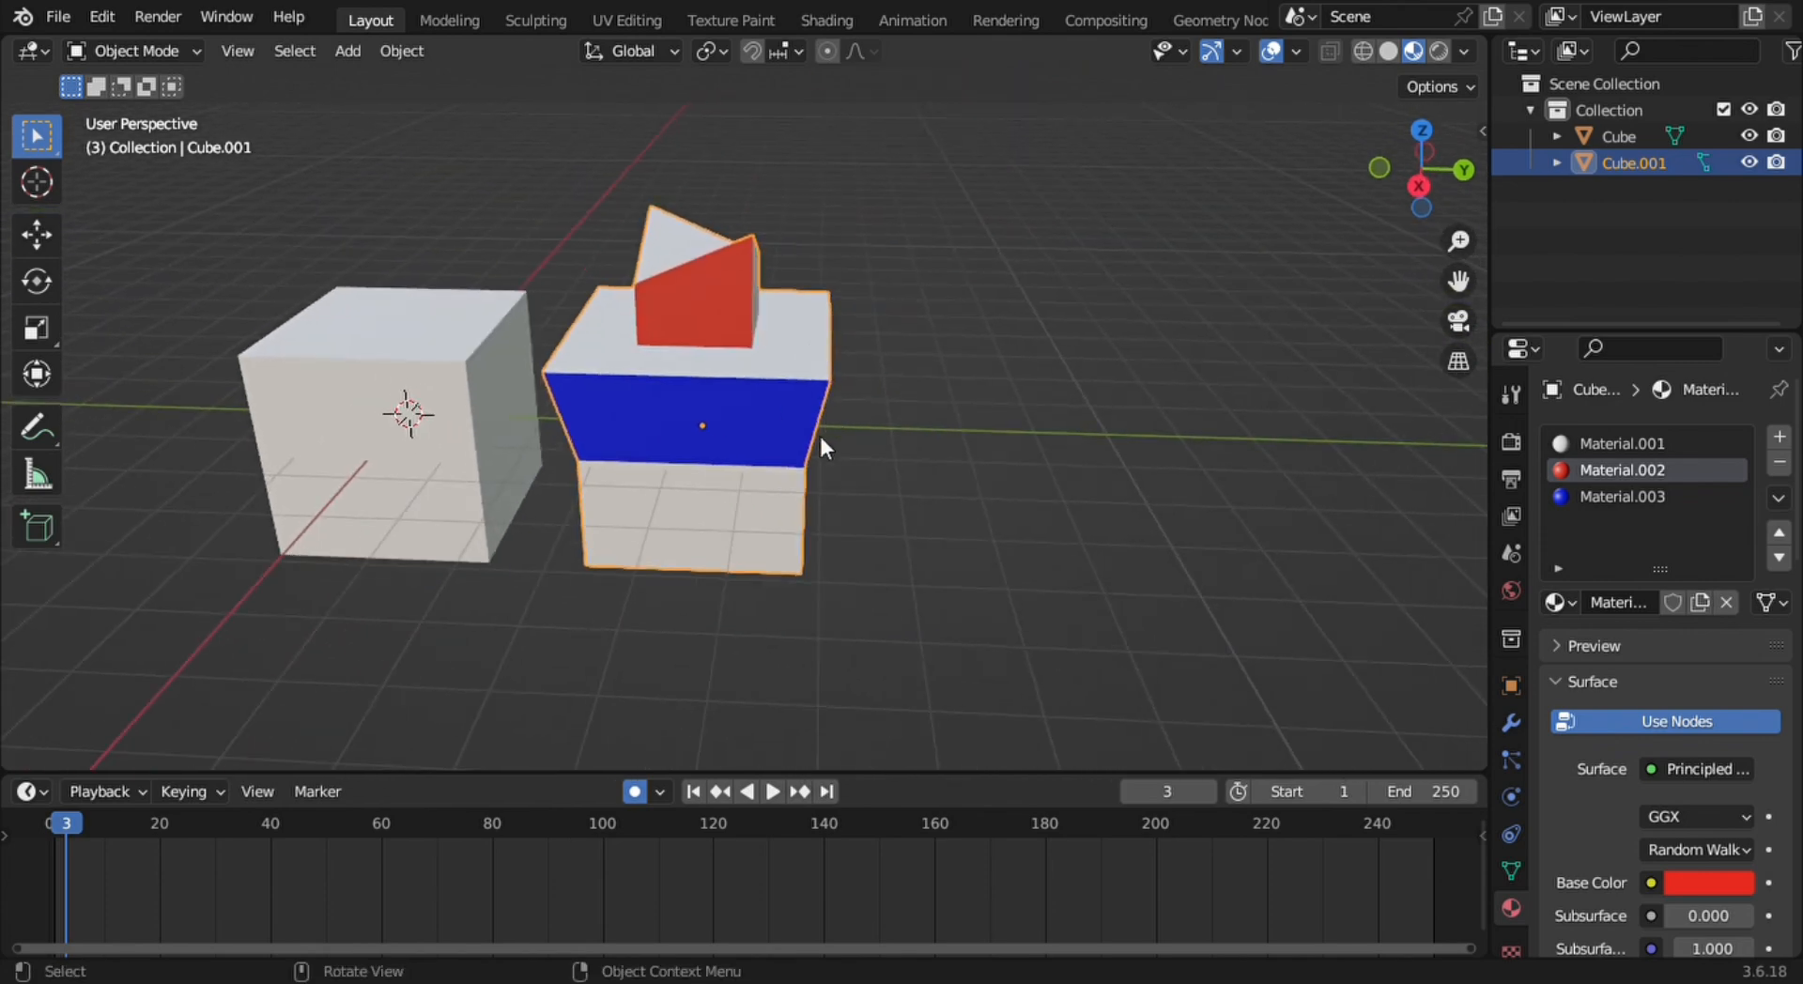
{"action": "key", "text": "g"}
{"action": "key", "text": "y"}
{"action": "left_click", "coordinate": [946, 437]}
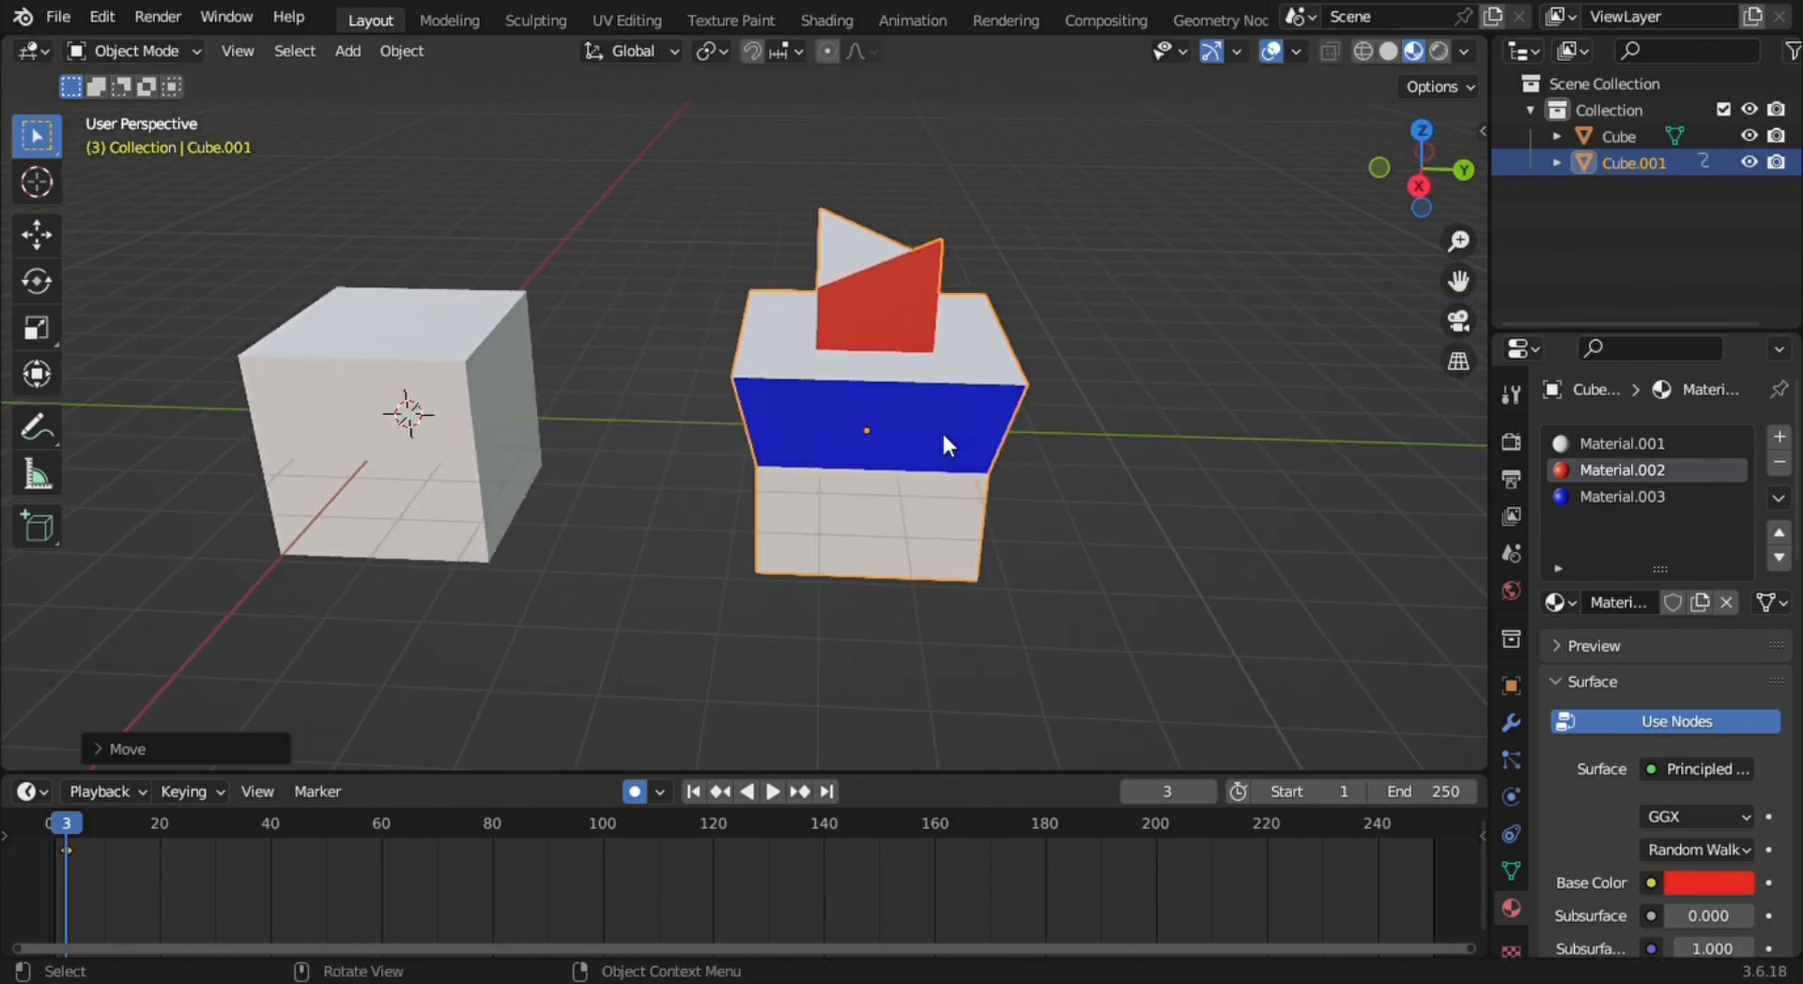
{"action": "mouse_move", "coordinate": [954, 481]}
{"action": "middle_mouse_down"}
{"action": "mouse_move", "coordinate": [889, 454]}
{"action": "mouse_move", "coordinate": [910, 425]}
{"action": "mouse_move", "coordinate": [918, 450]}
{"action": "mouse_move", "coordinate": [961, 456]}
{"action": "middle_mouse_up"}
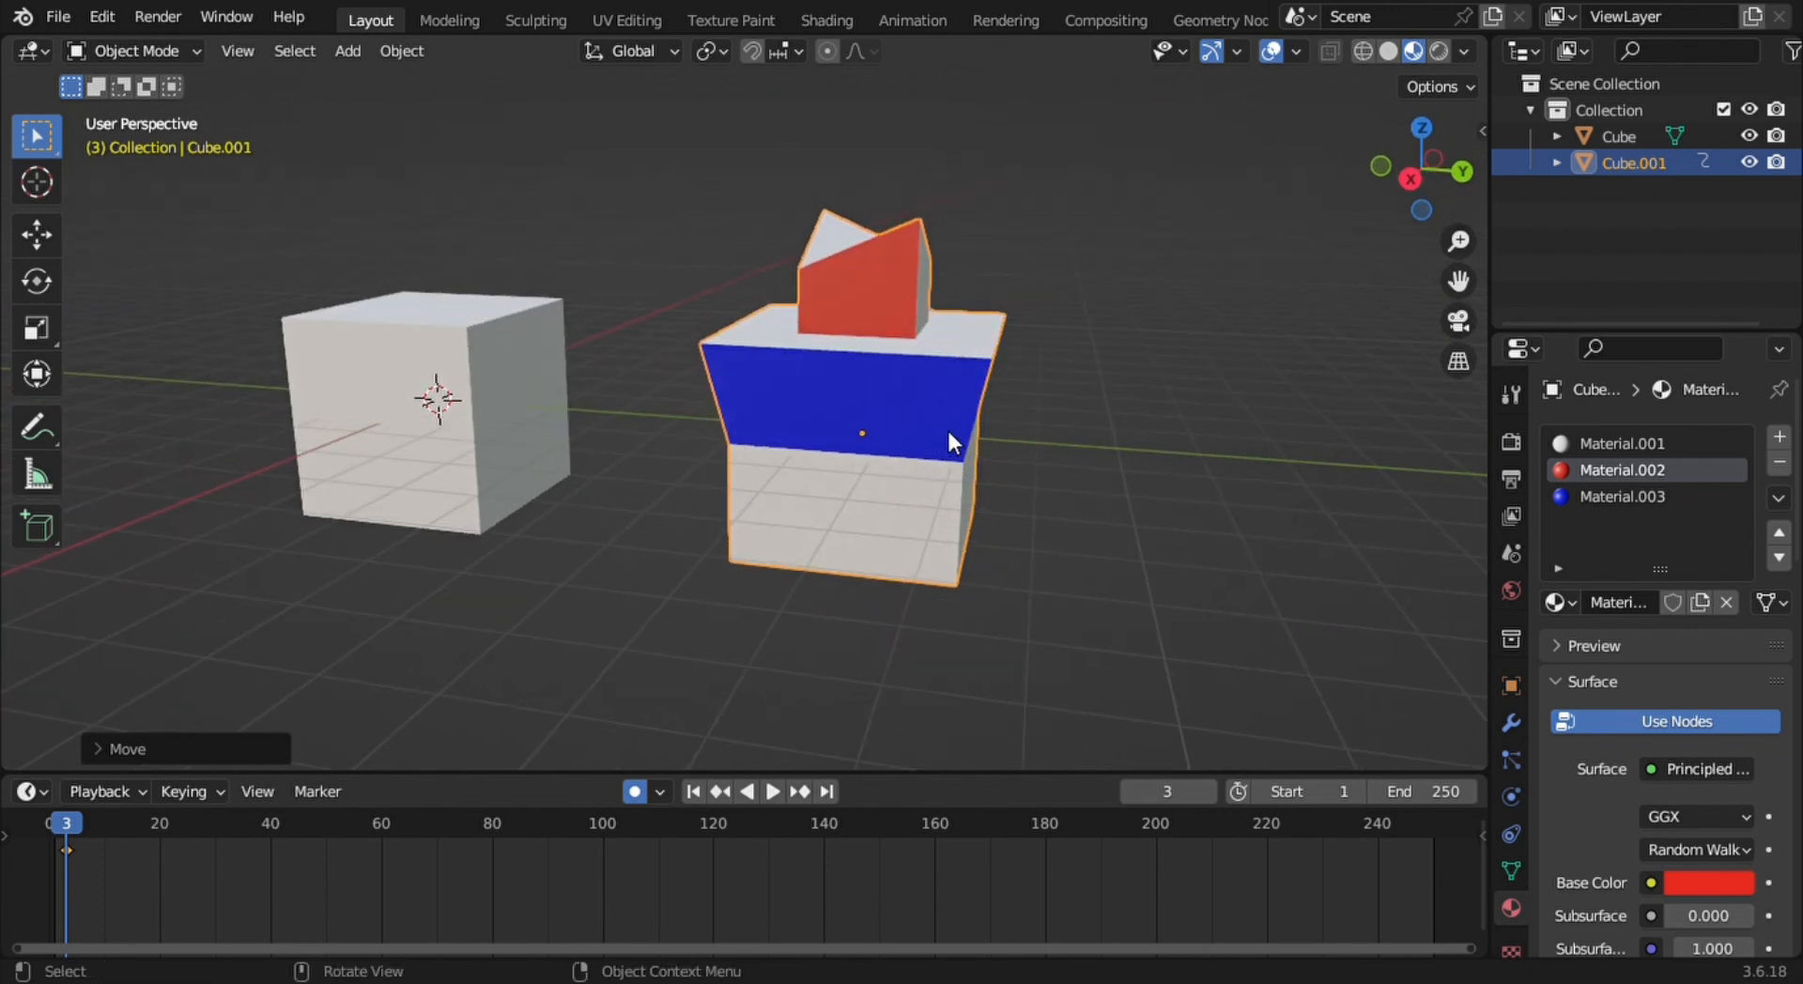
Copy the duplicate cube's keyframe at frame 3 in the timeline
{"action": "left_click", "coordinate": [71, 820]}
{"action": "left_click_drag", "start_coordinate": [71, 820], "coordinate": [68, 830]}
{"action": "right_click", "coordinate": [62, 845]}
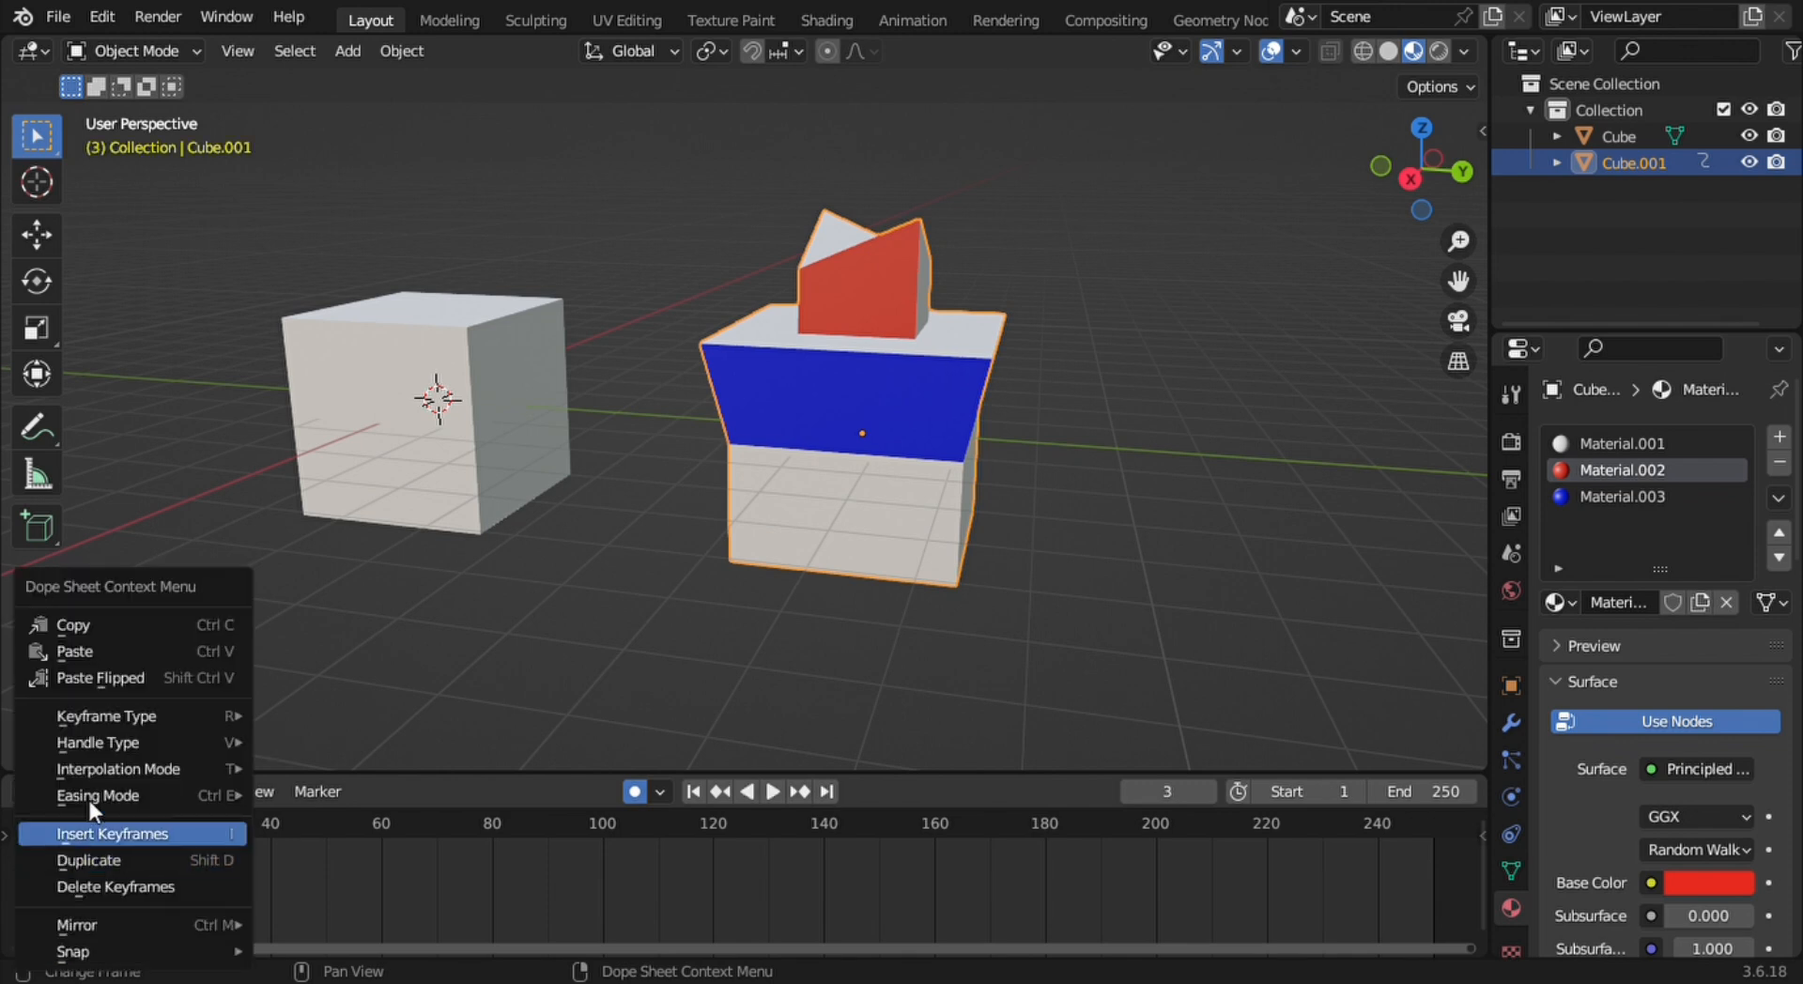
{"action": "left_click", "coordinate": [122, 618]}
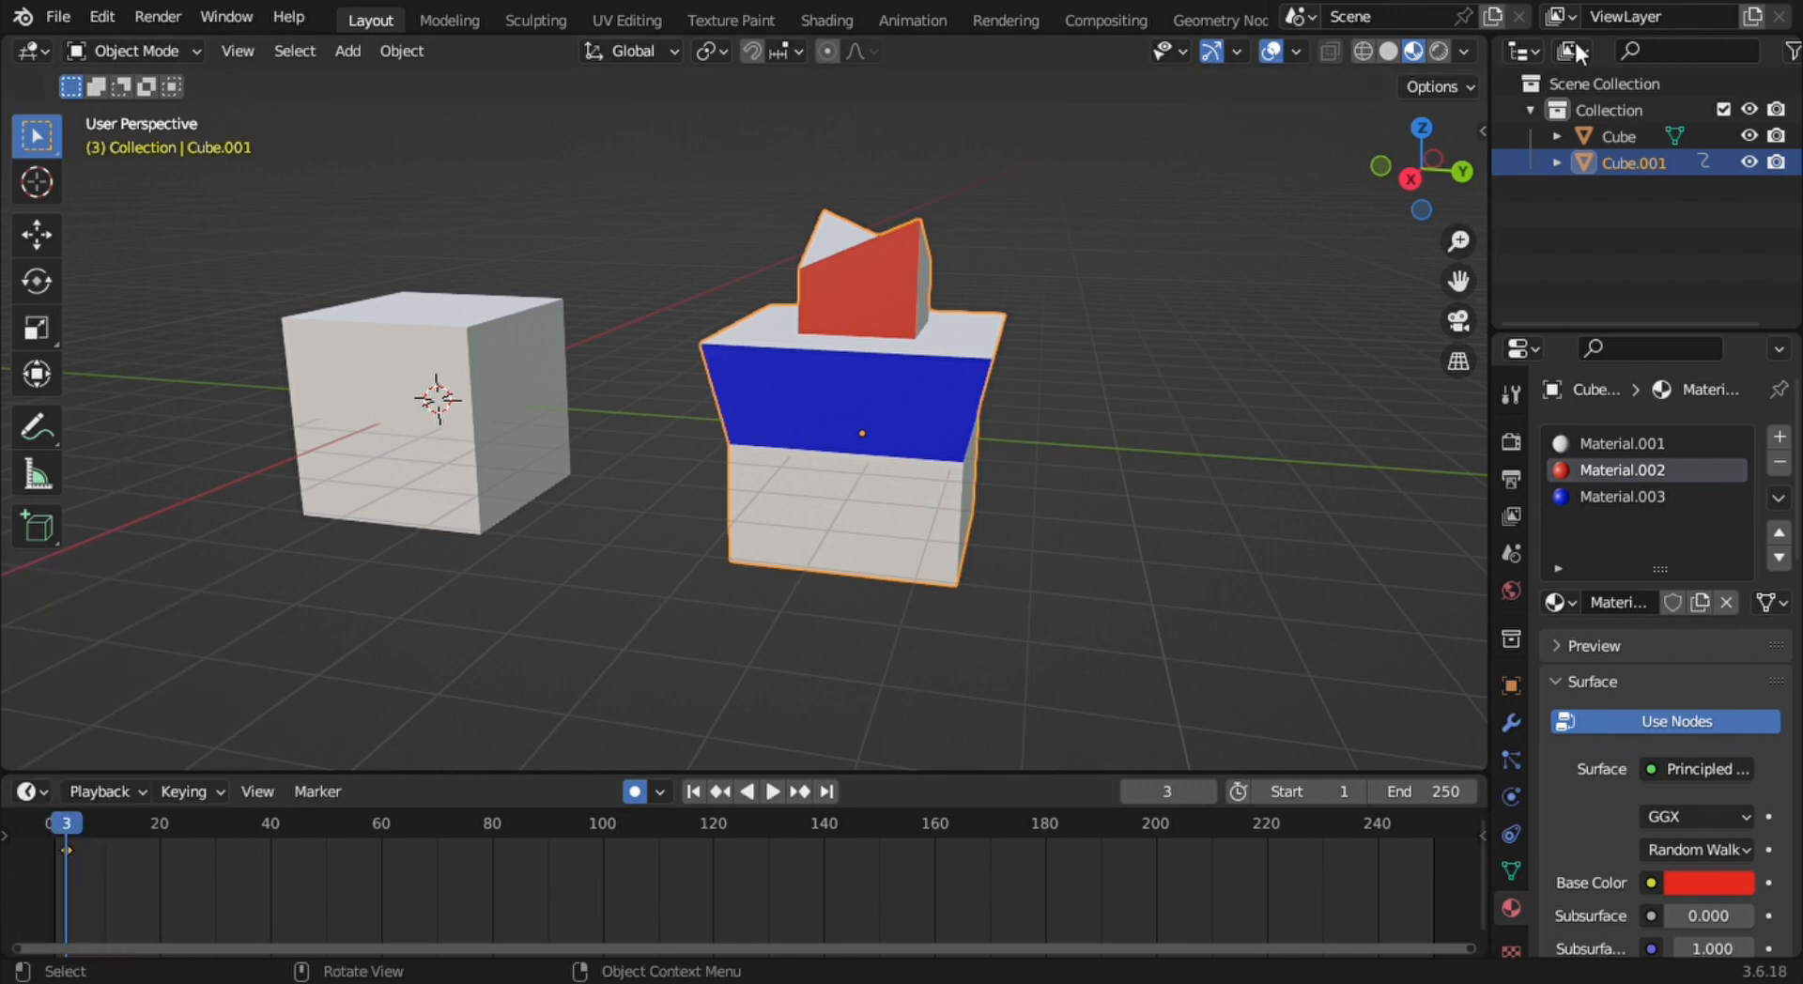
Switch the 3D view to solid shading and insert a keyframe for the duplicate cube at frame 3
{"action": "left_click", "coordinate": [1390, 50]}
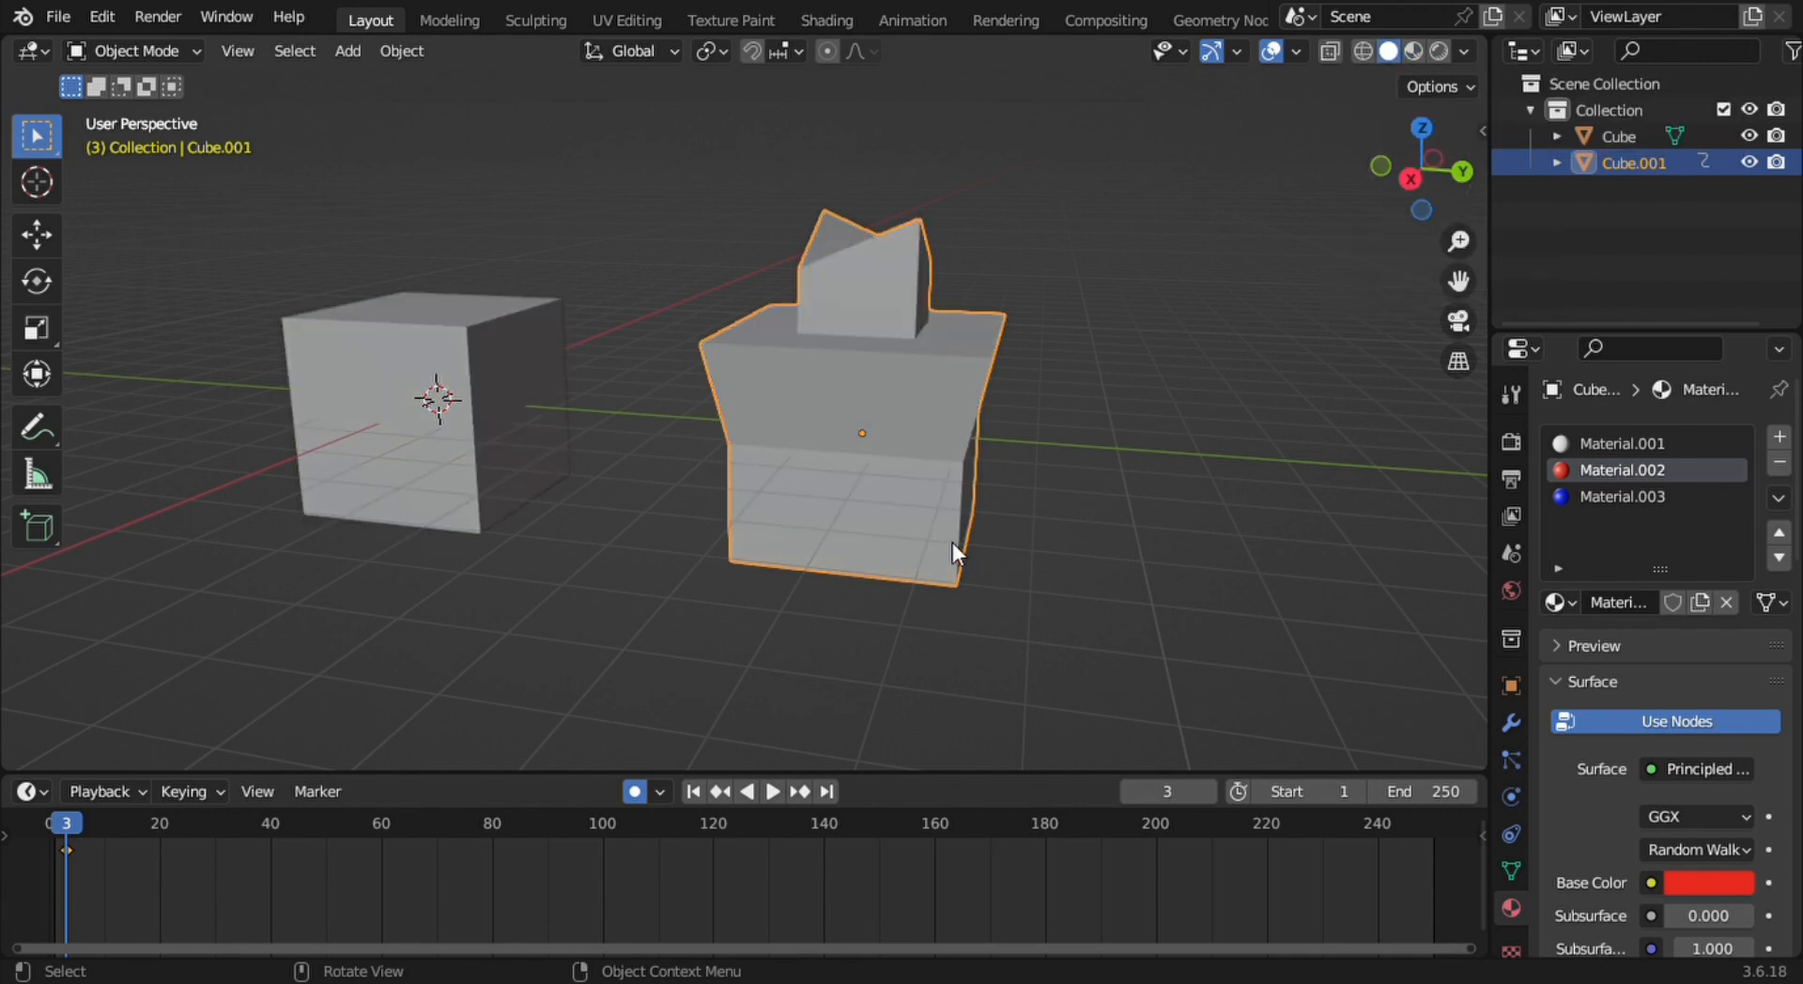
{"action": "key", "text": "i"}
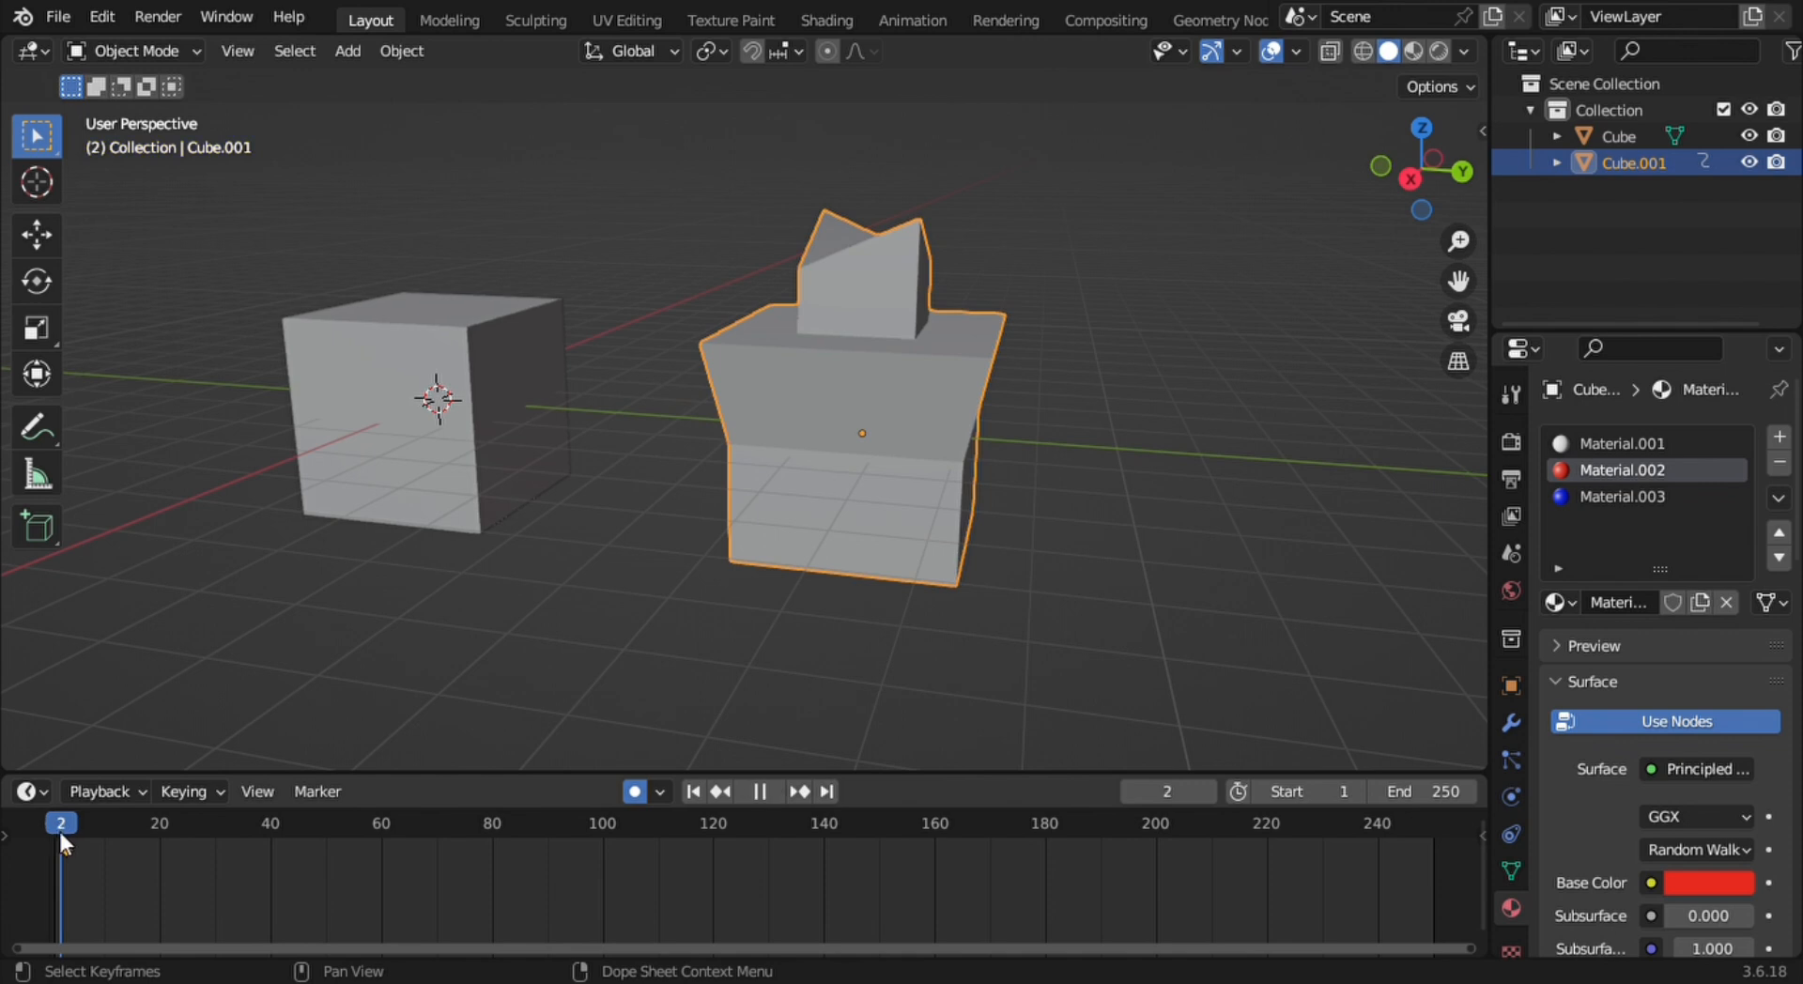
At frame 101, rotate the duplicate cube 360° around the global Z axis with auto keying on
{"action": "left_click_drag", "start_coordinate": [58, 829], "coordinate": [211, 836]}
{"action": "key", "text": "space"}
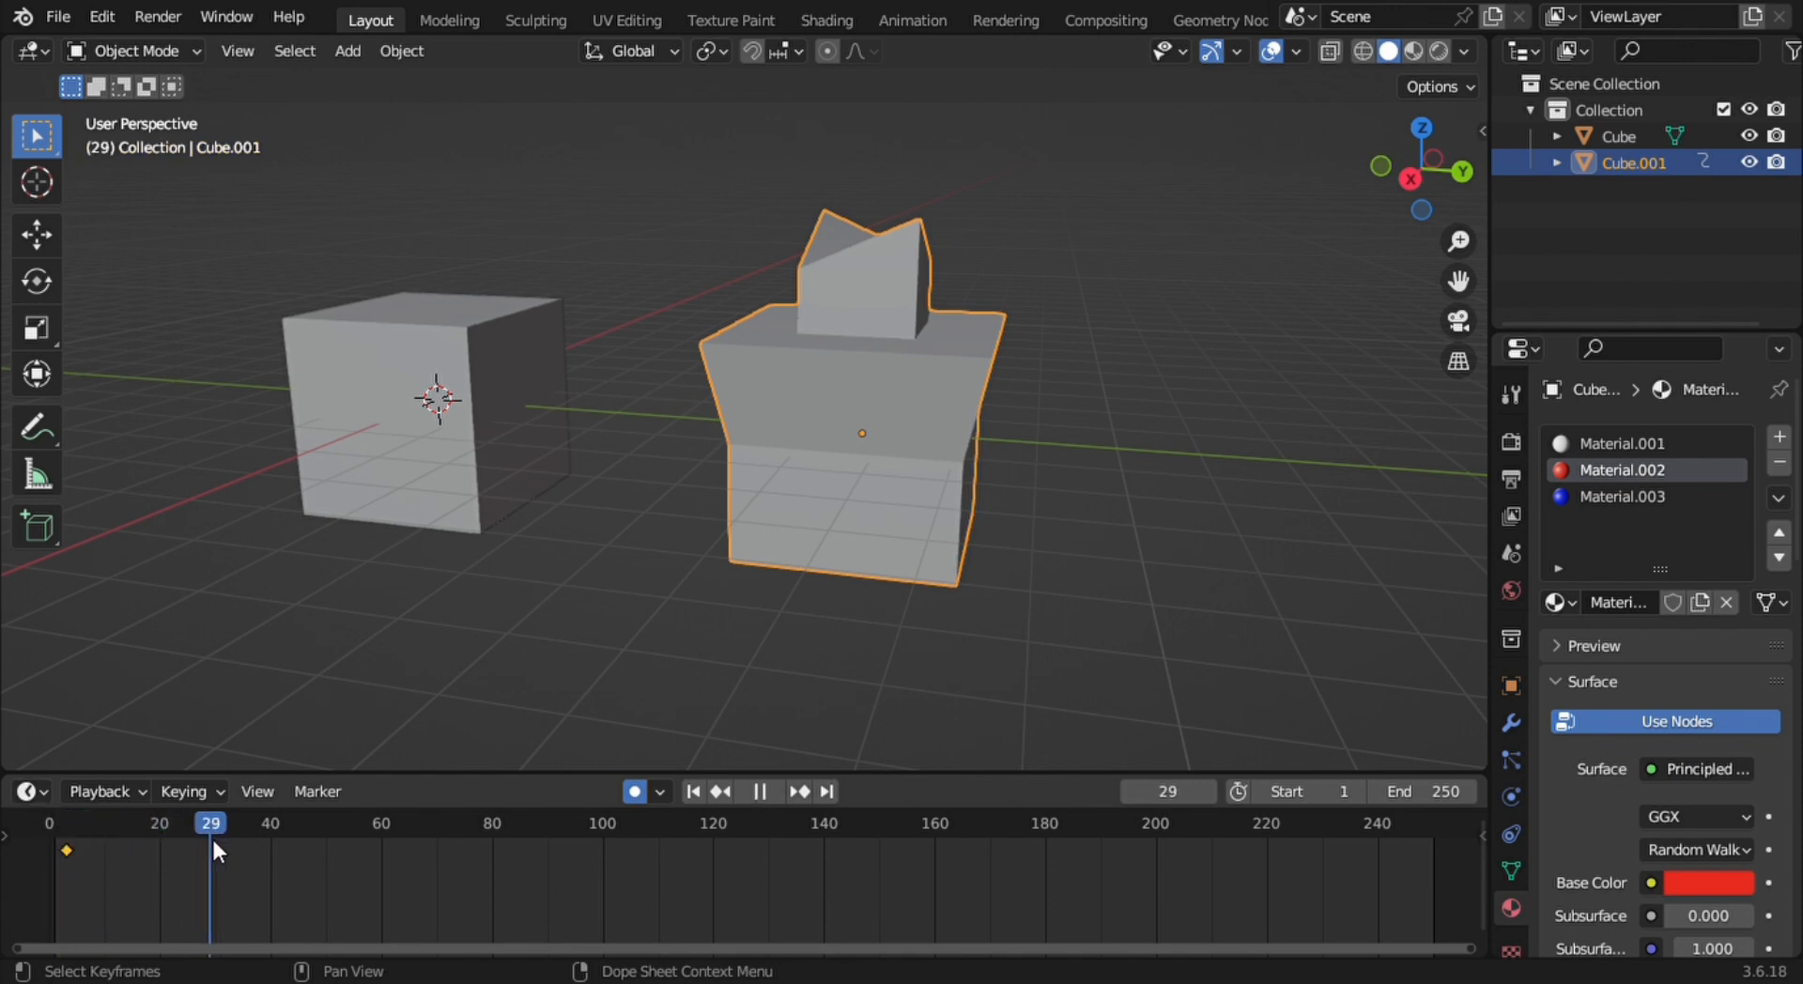
{"action": "left_click_drag", "start_coordinate": [408, 865], "coordinate": [616, 822]}
{"action": "key", "text": "space"}
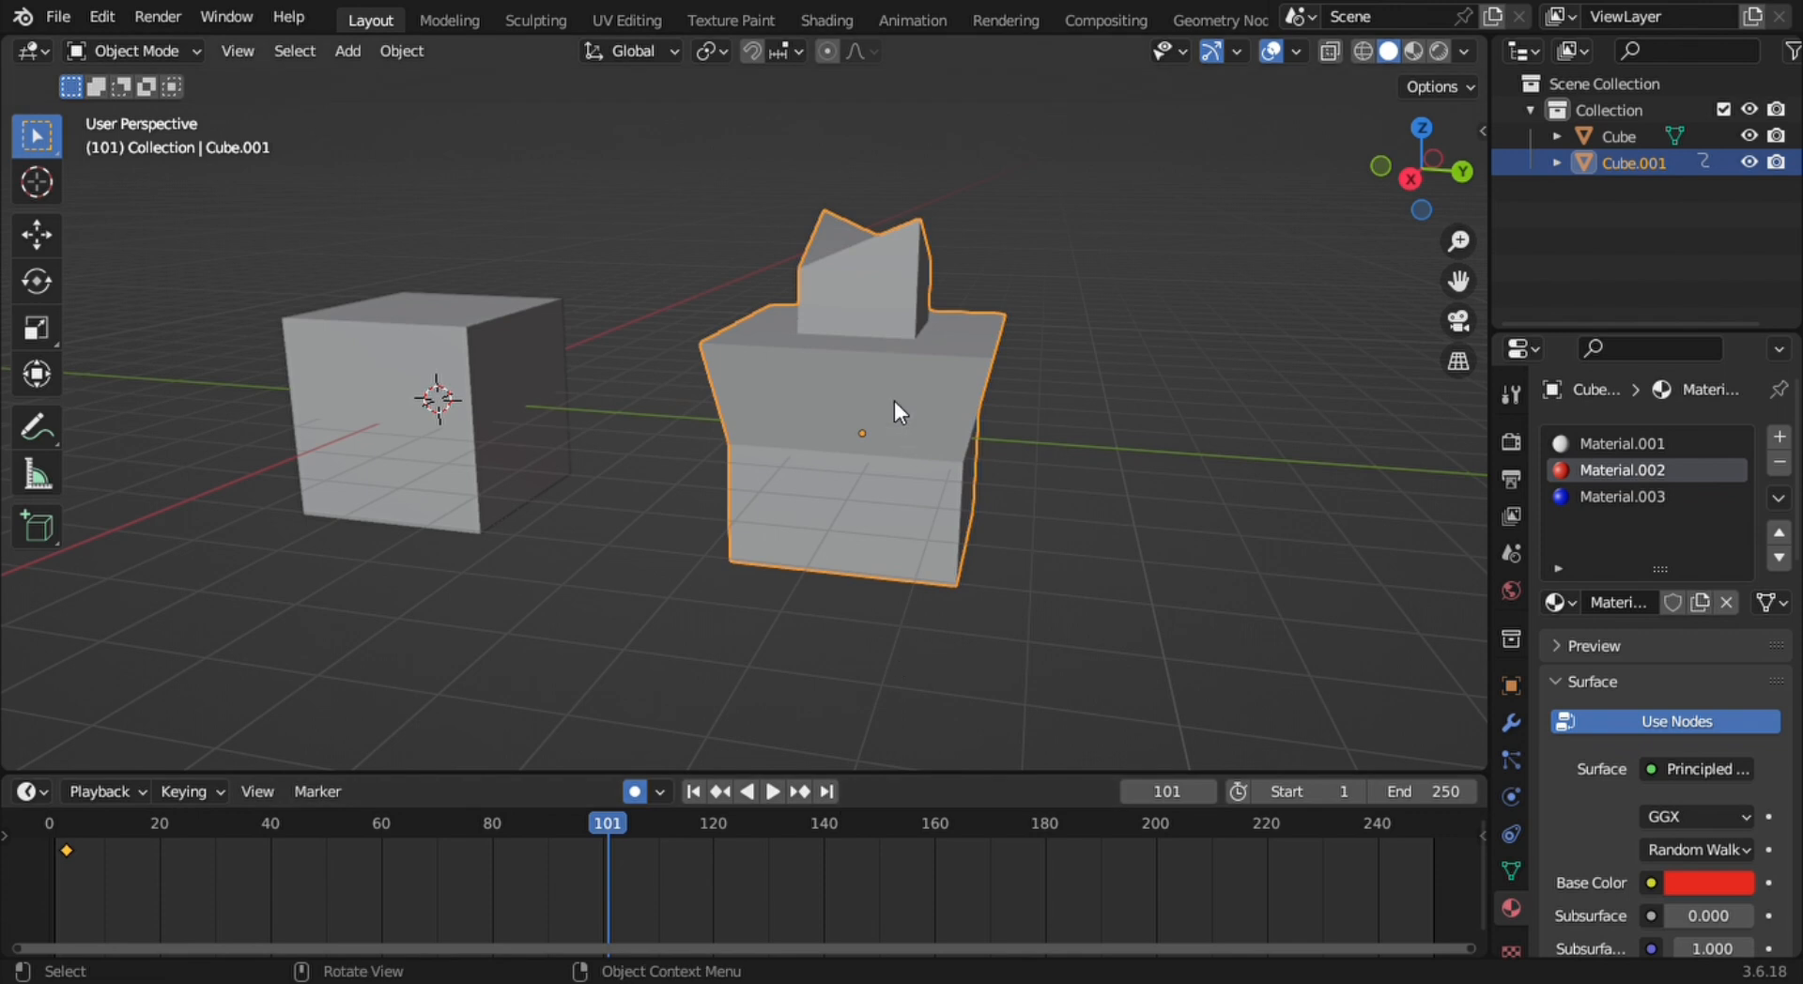
{"action": "key", "text": "r"}
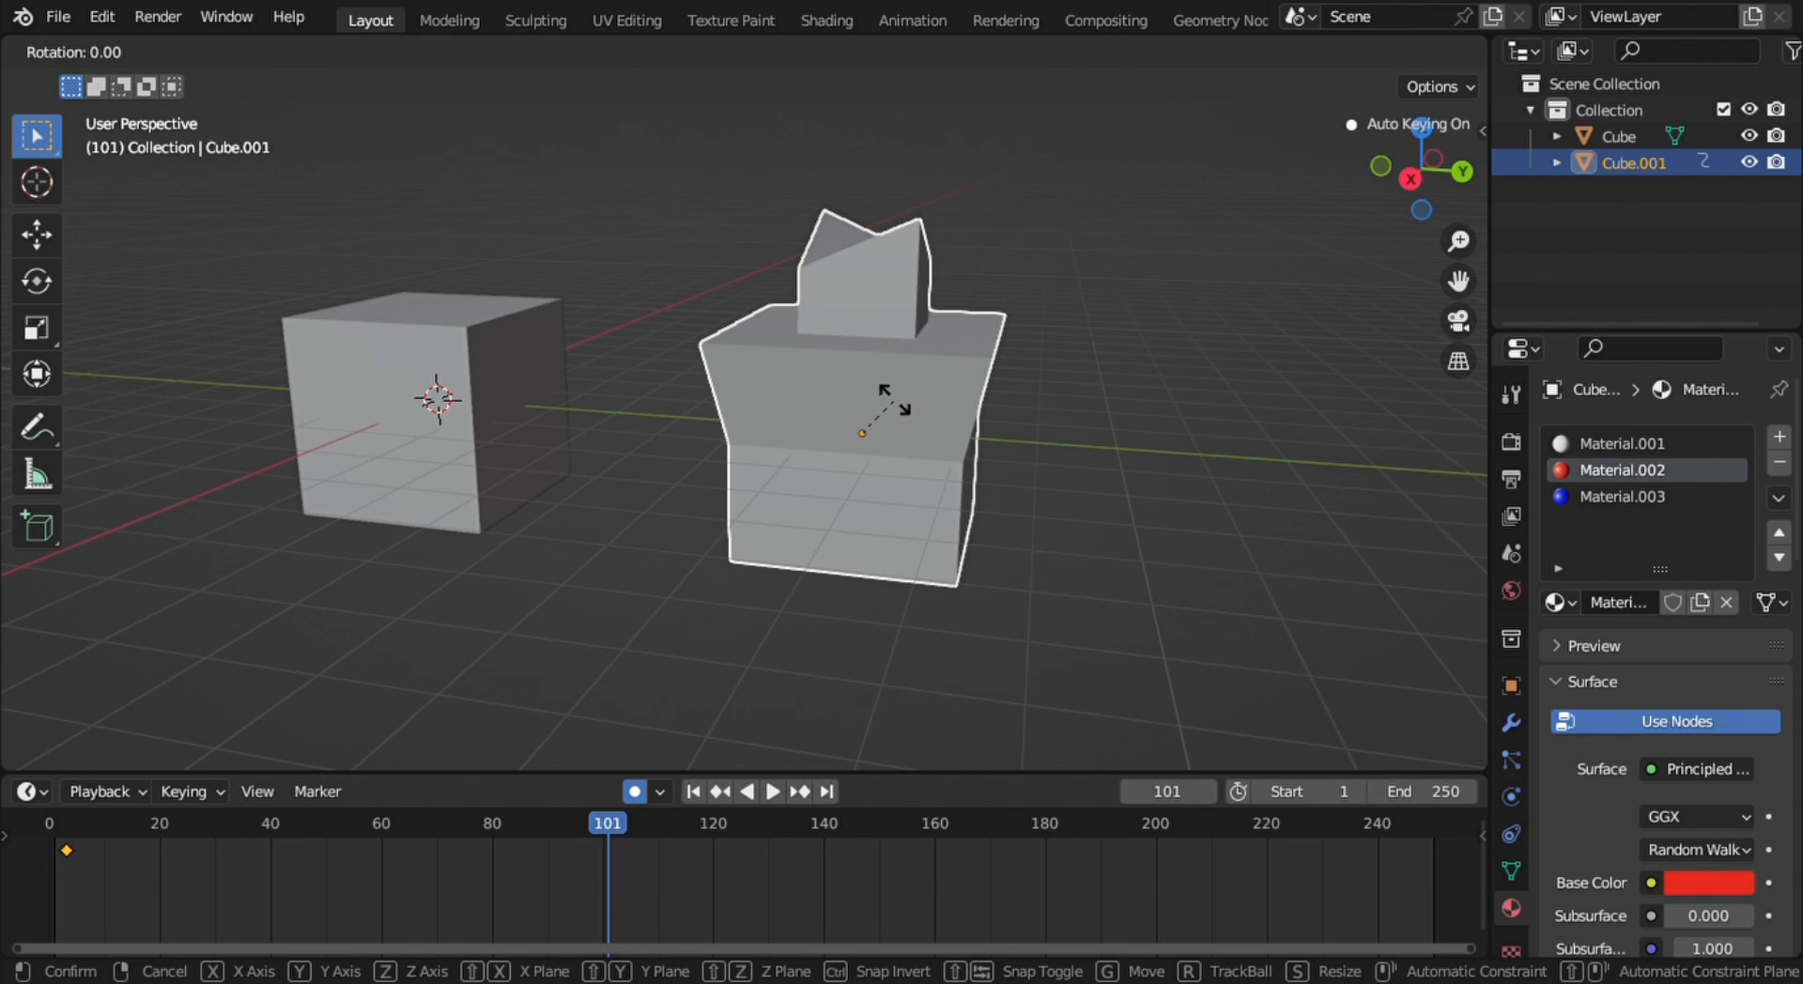
{"action": "key", "text": "z"}
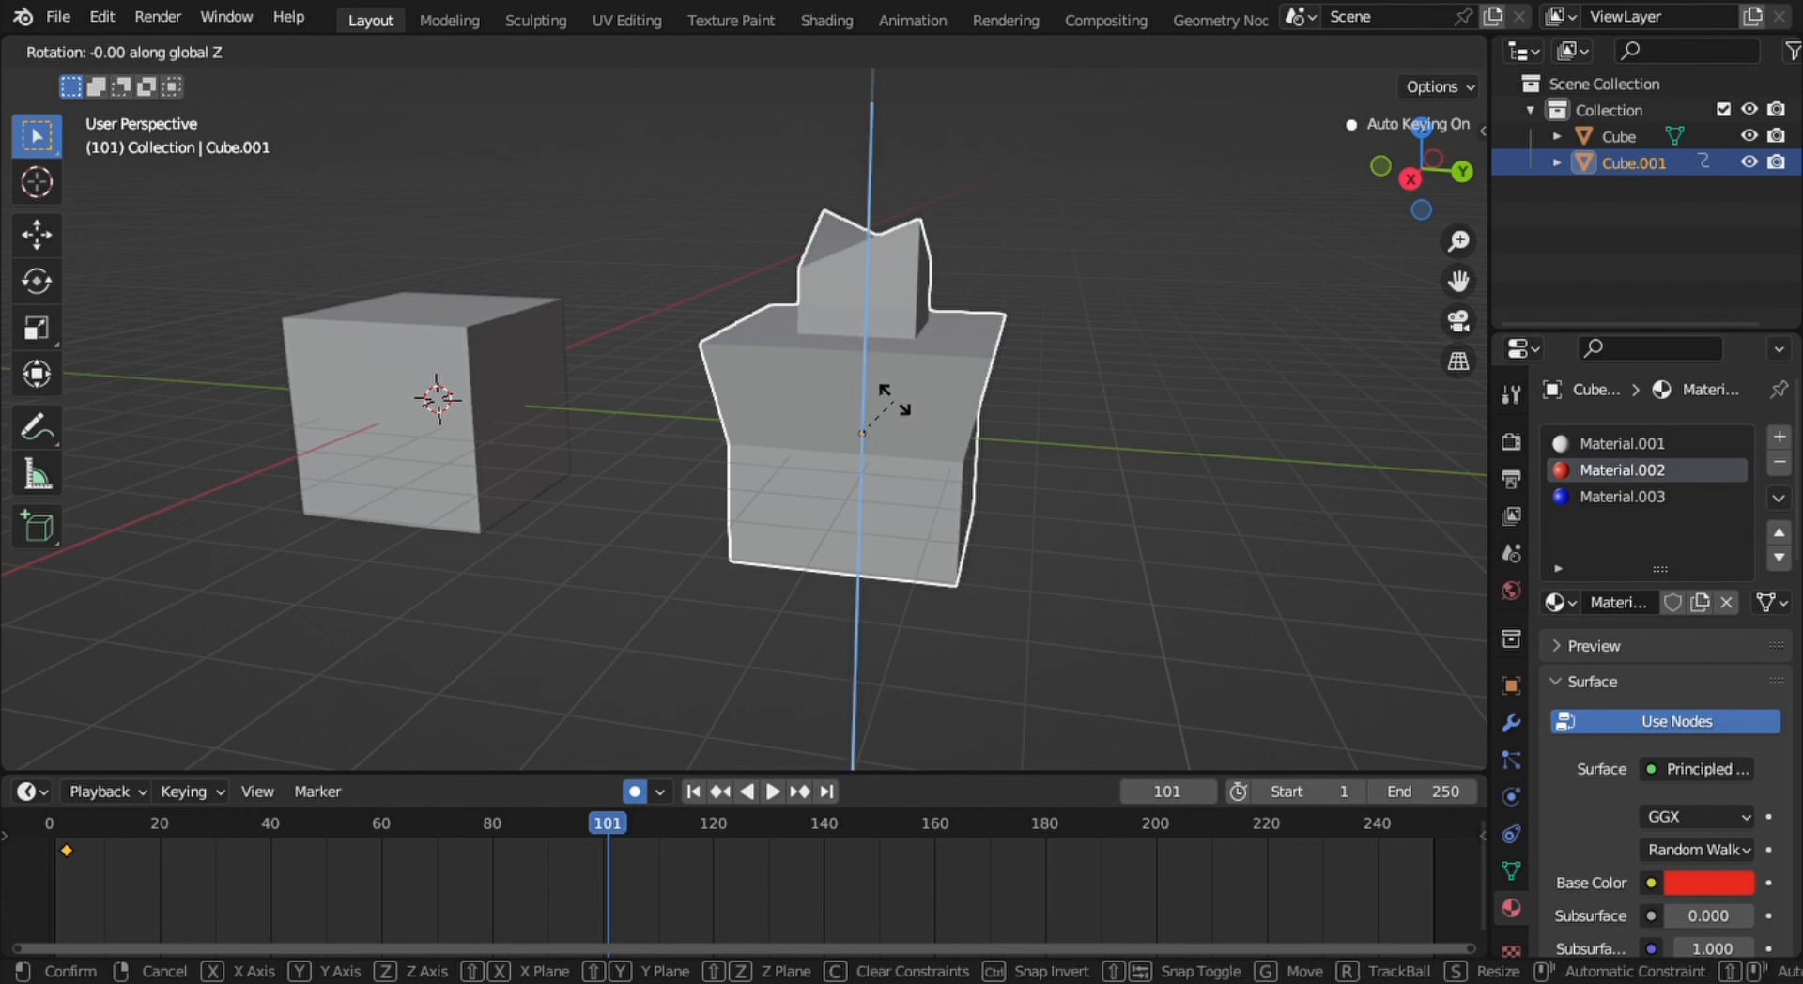
{"action": "type", "text": "360"}
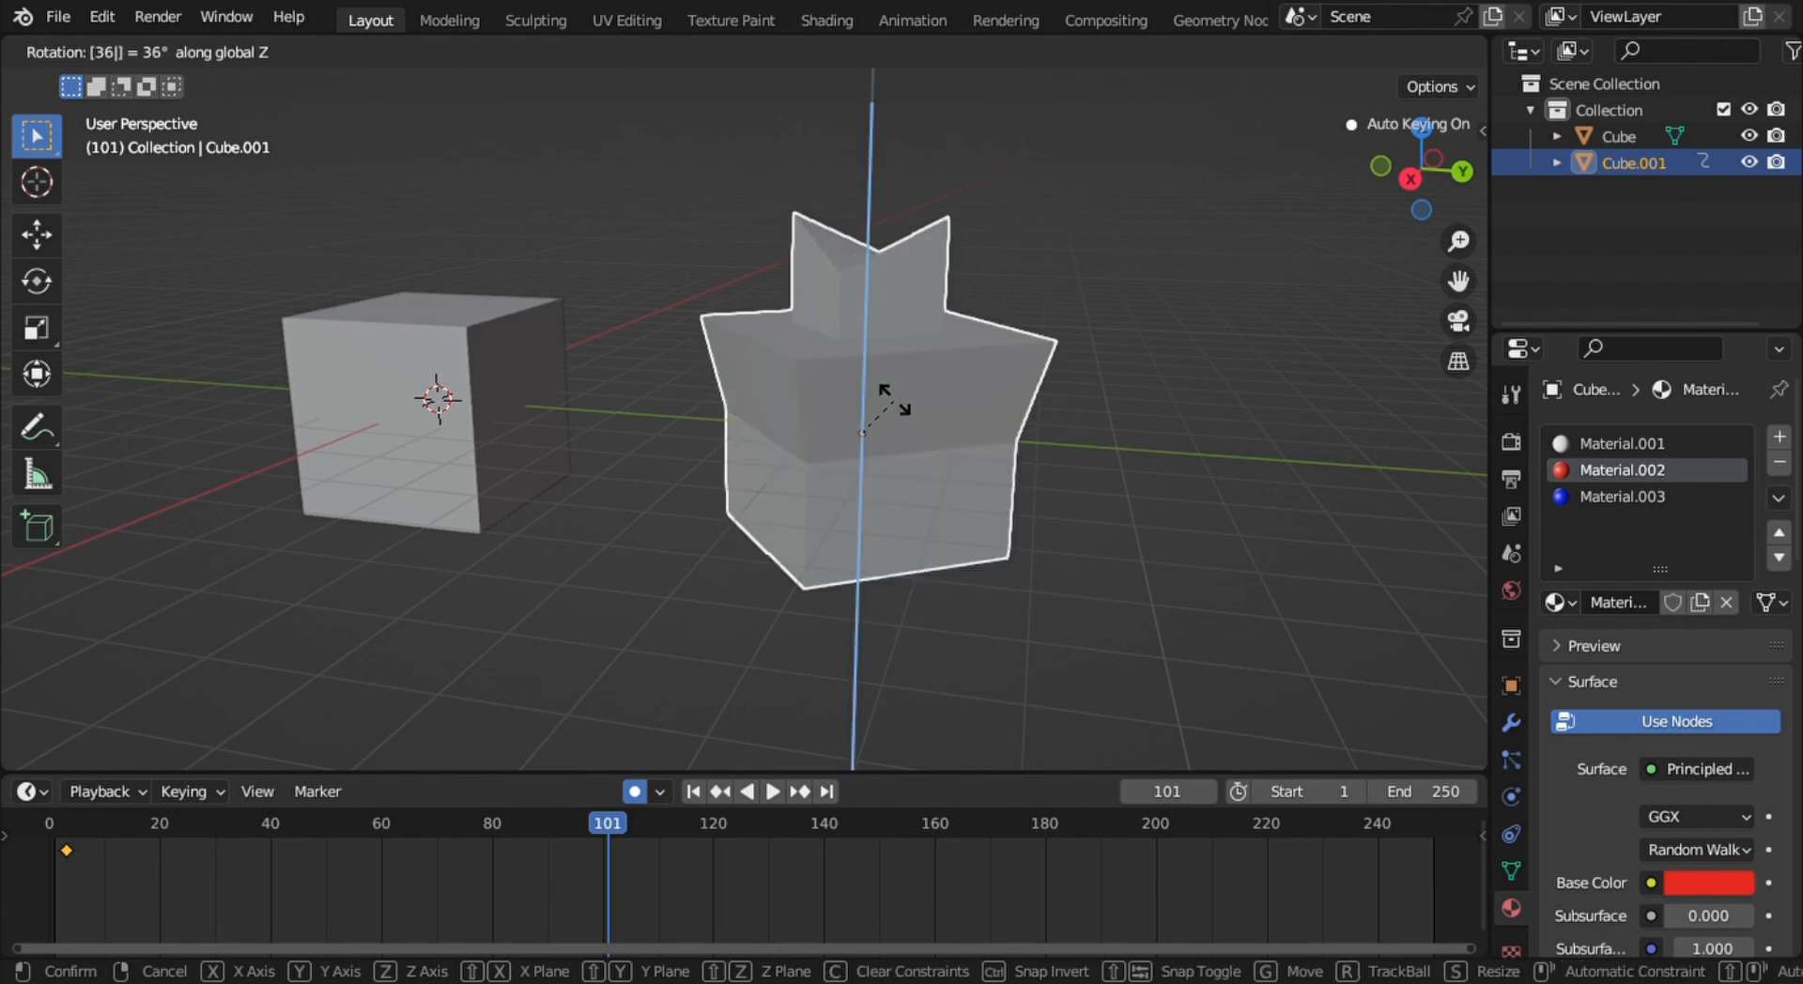
{"action": "key", "text": "Return"}
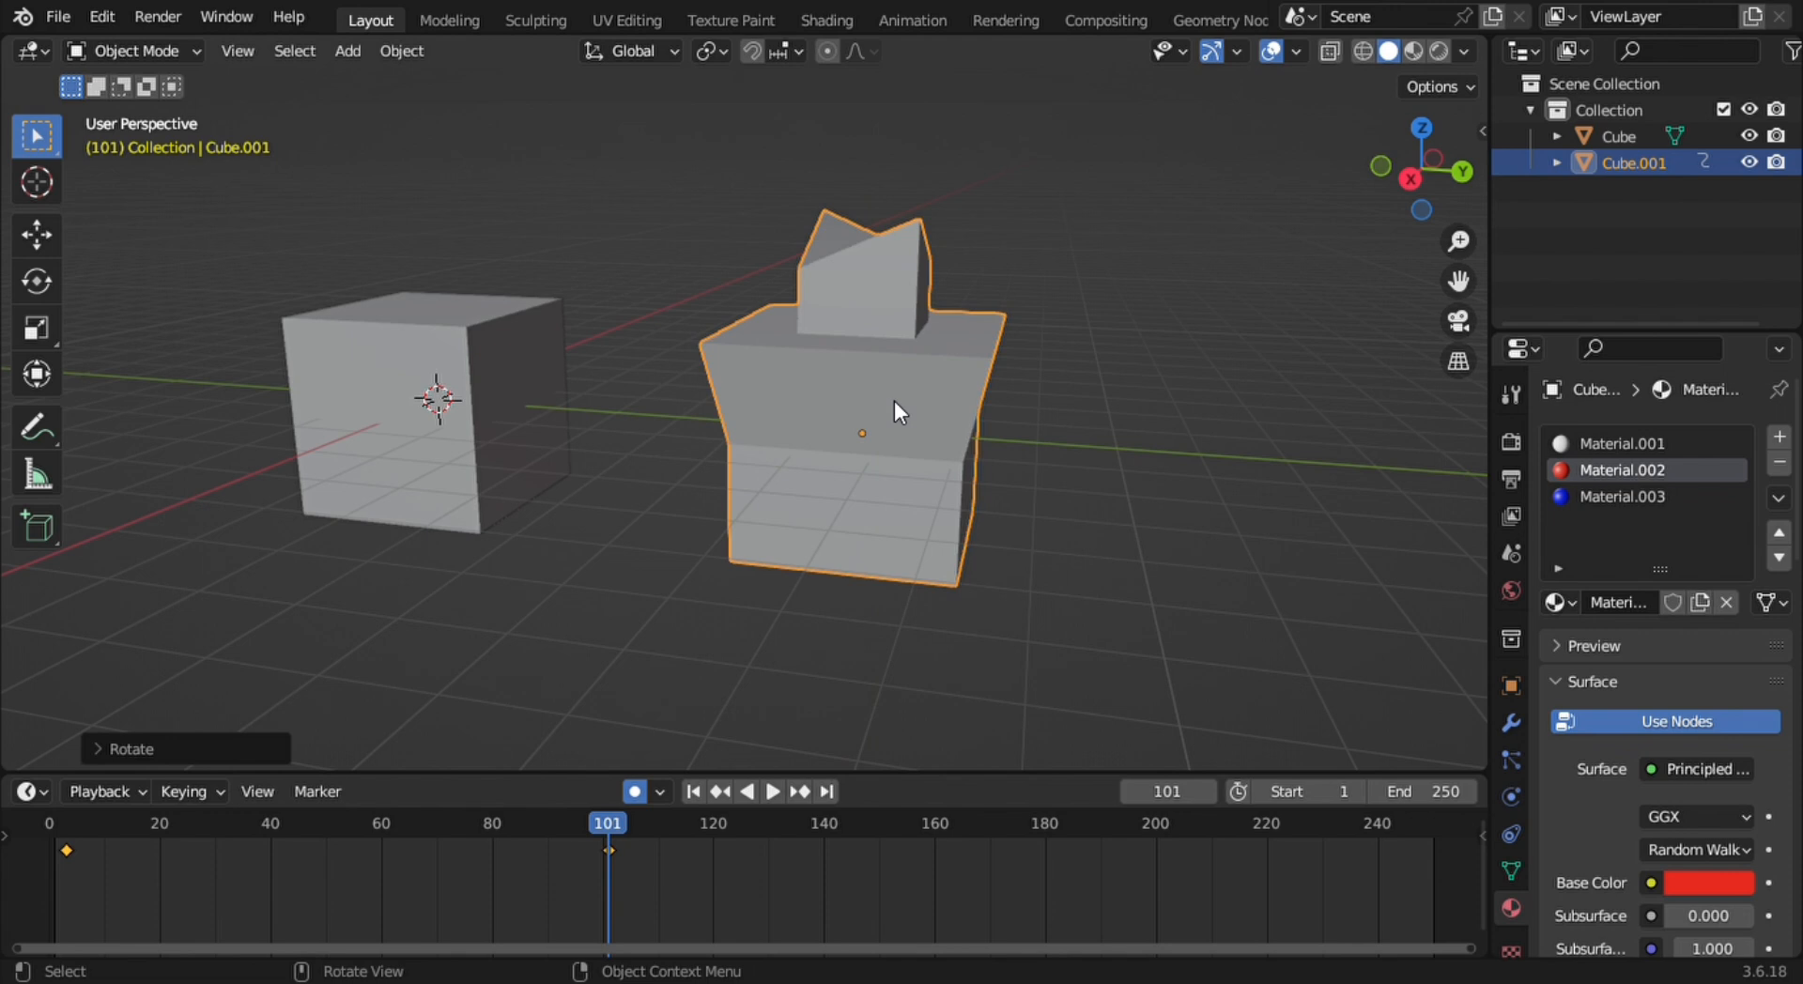
Play the duplicate cube's rotation animation from frame 0, view it from a slightly higher angle, and stop playback
{"action": "left_click_drag", "start_coordinate": [594, 827], "coordinate": [38, 840]}
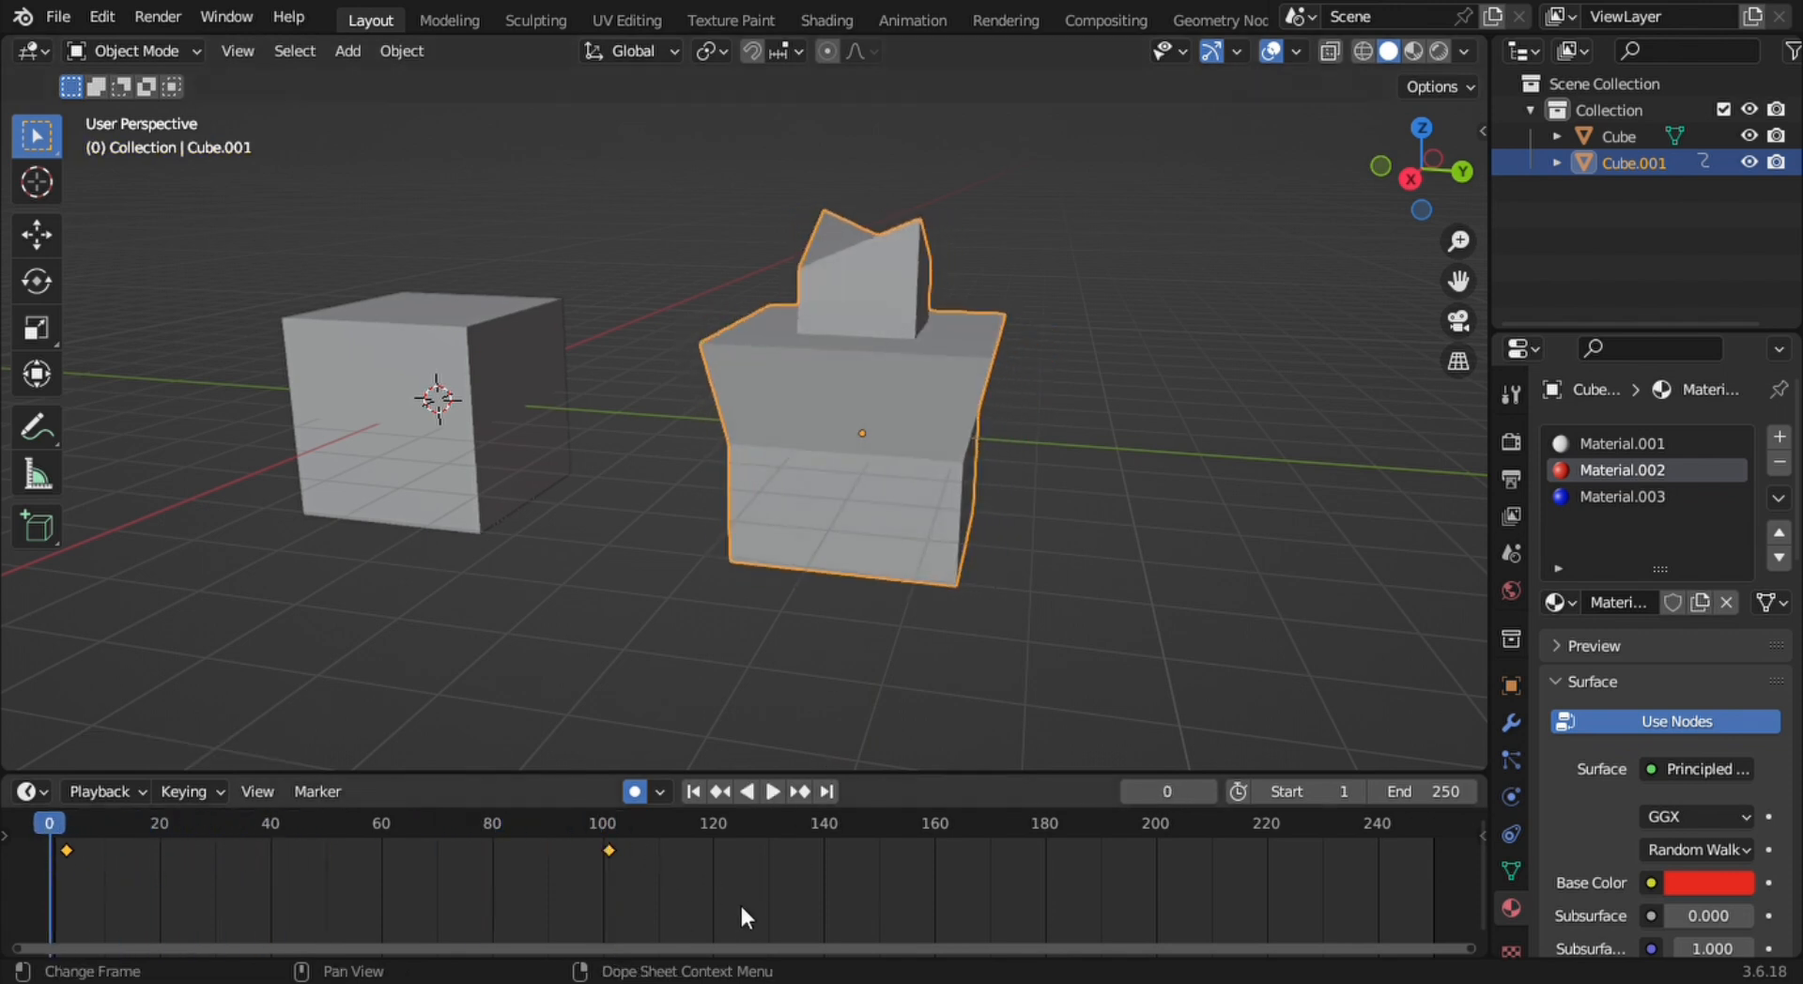
{"action": "left_click", "coordinate": [780, 786]}
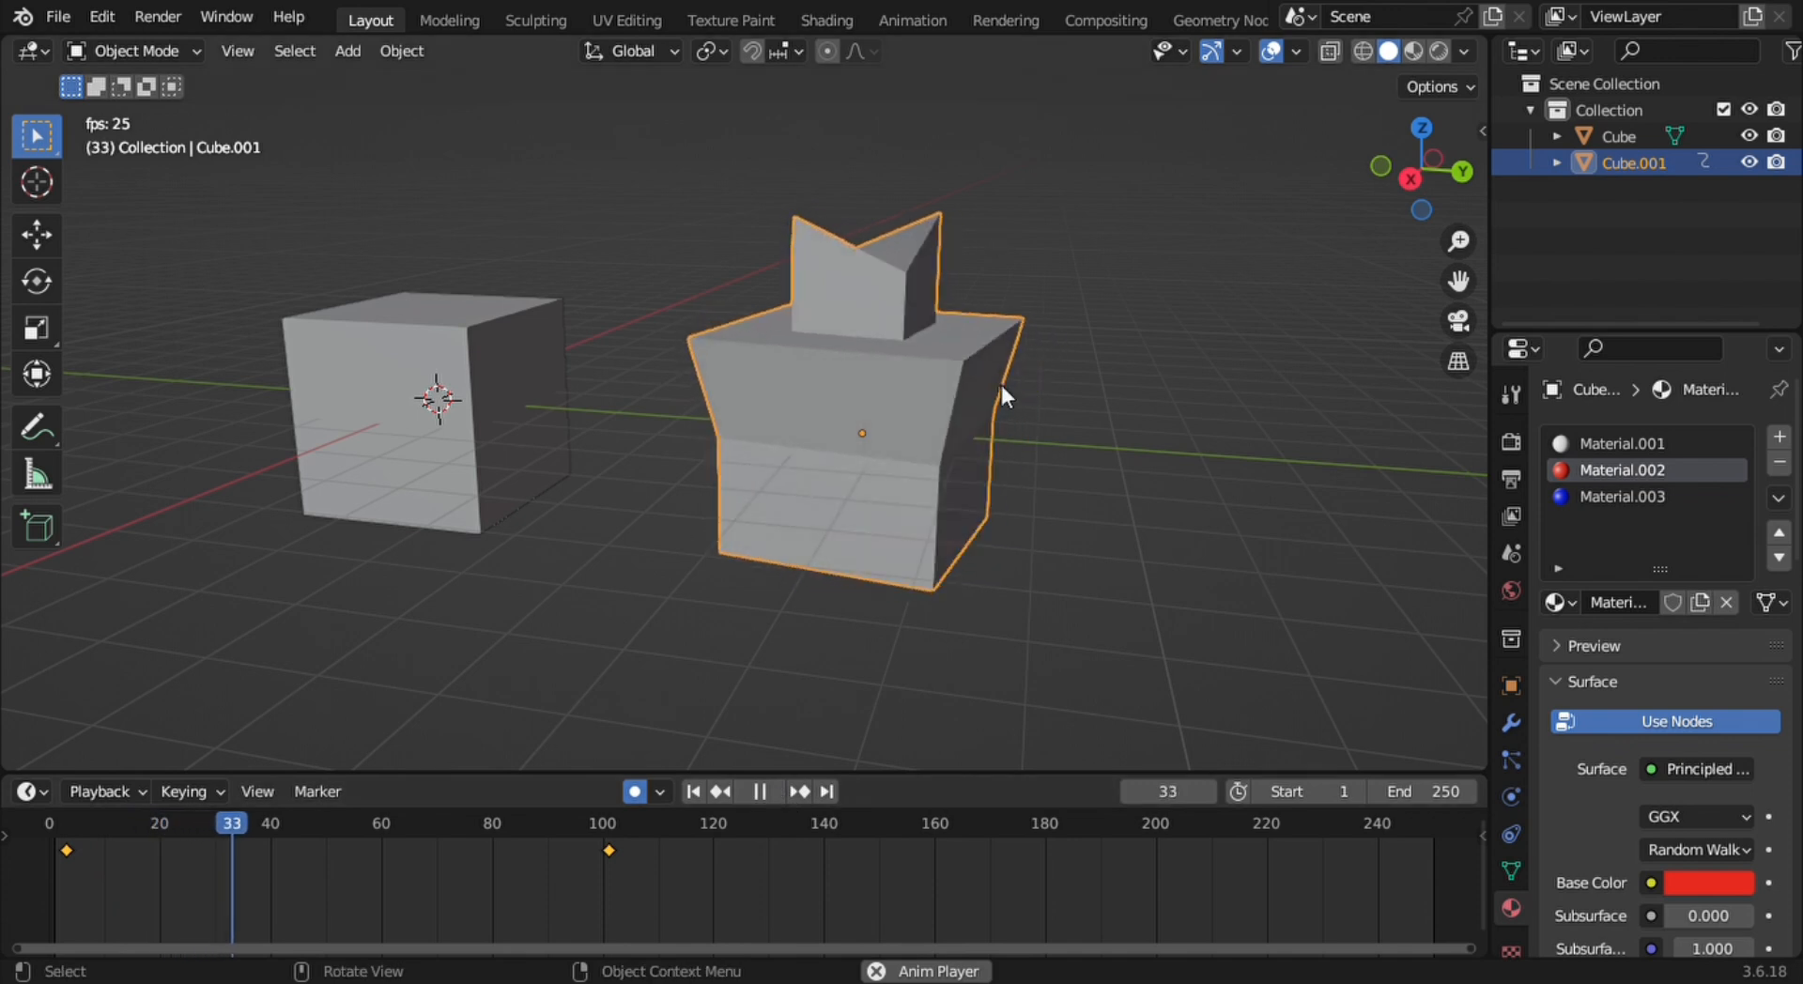
{"action": "middle_click_drag", "start_coordinate": [1034, 431], "coordinate": [1156, 467]}
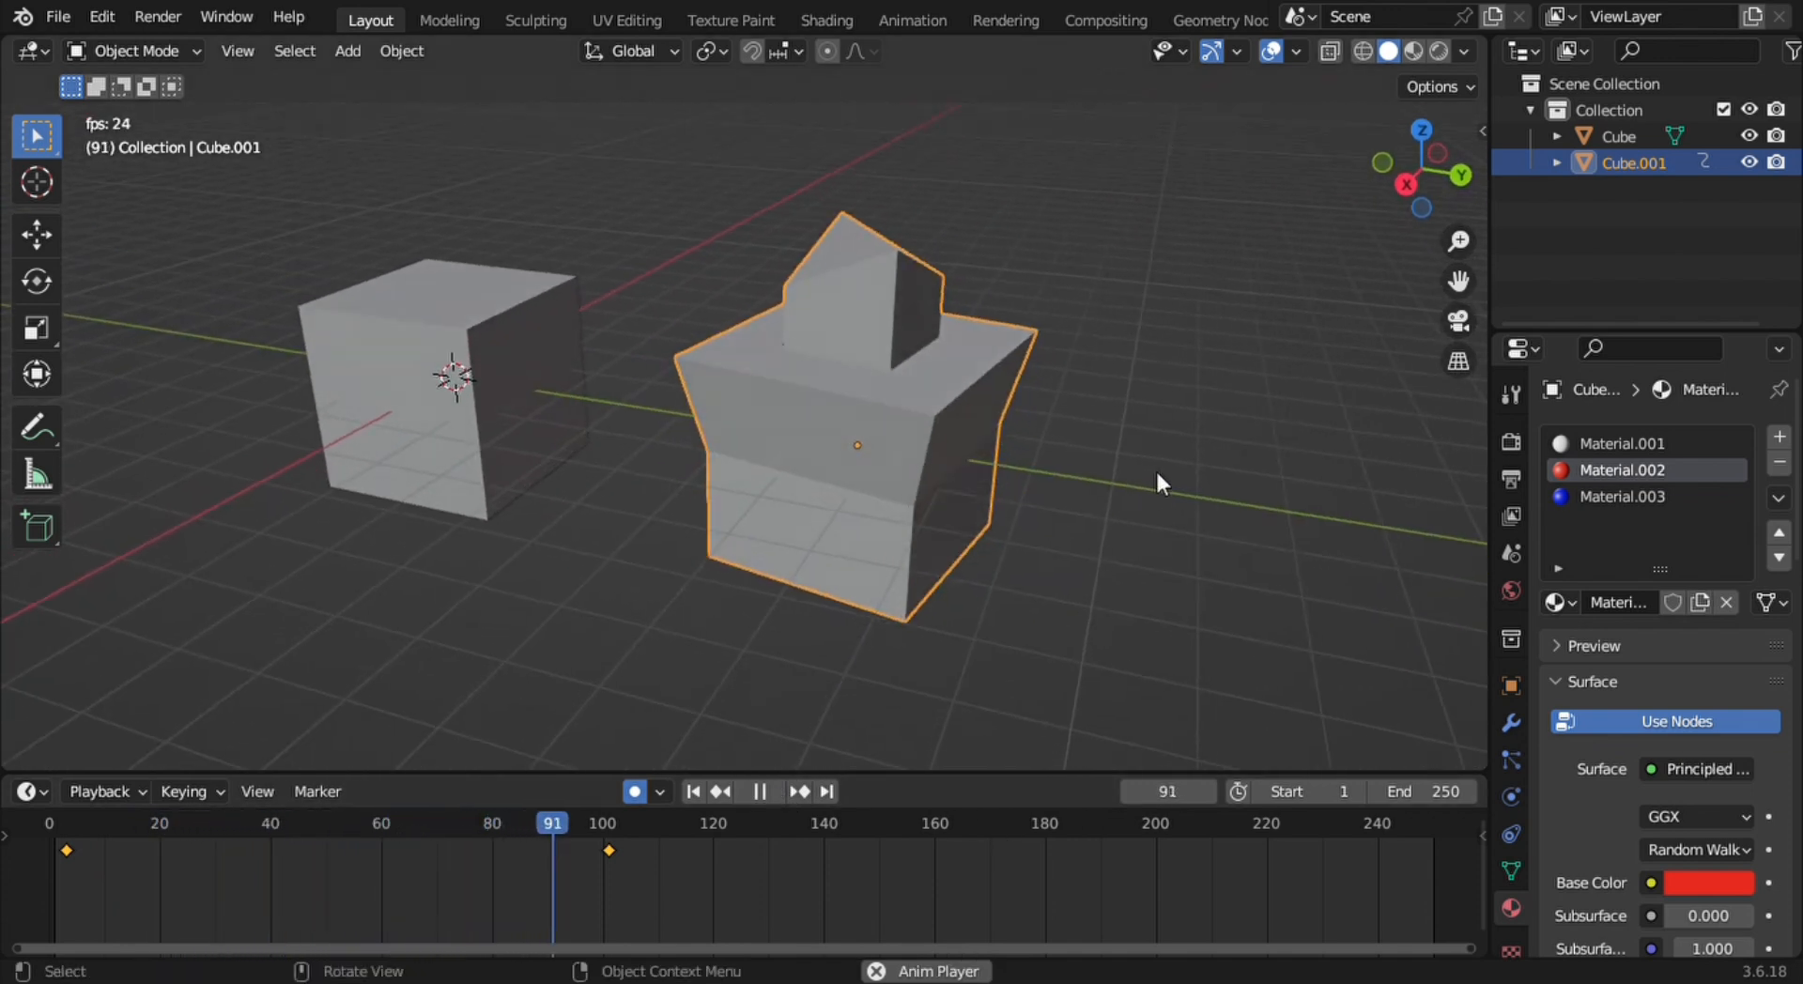
{"action": "left_click", "coordinate": [764, 791]}
Return the playhead to frame 0 and reduce the timeline's height to enlarge the 3D view
{"action": "left_click_drag", "start_coordinate": [770, 825], "coordinate": [32, 803]}
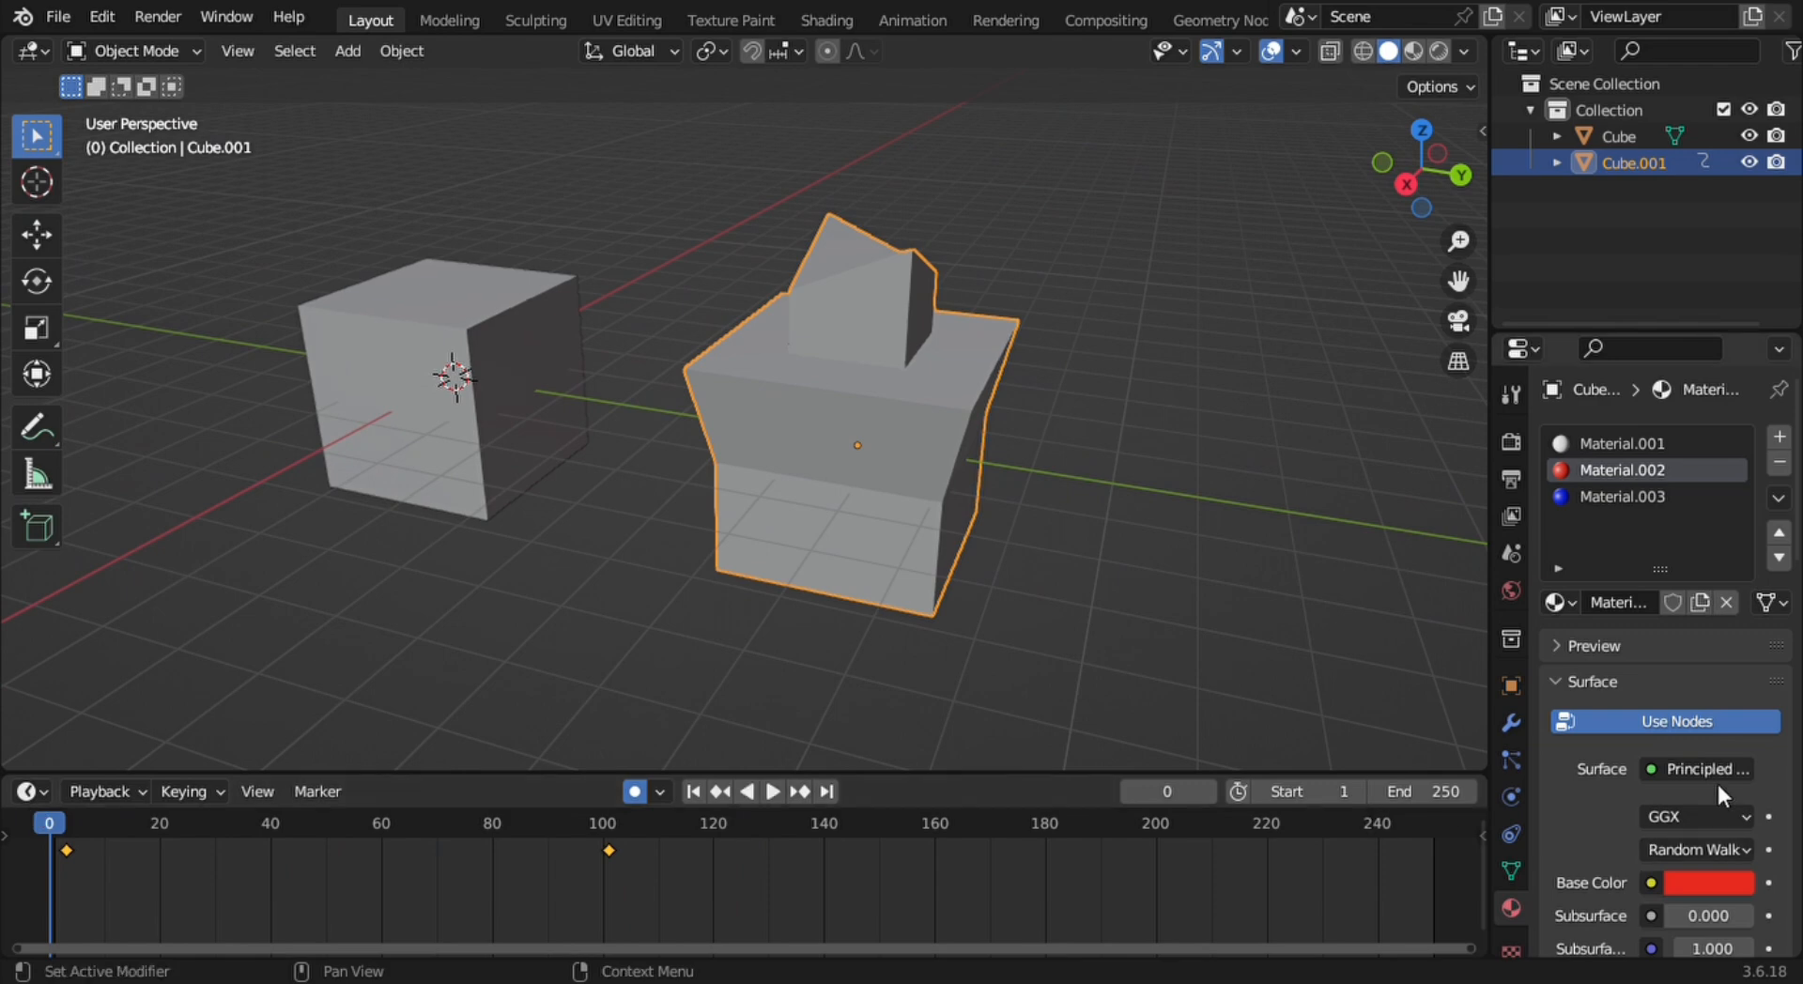
{"action": "left_click_drag", "start_coordinate": [1103, 787], "coordinate": [1102, 893]}
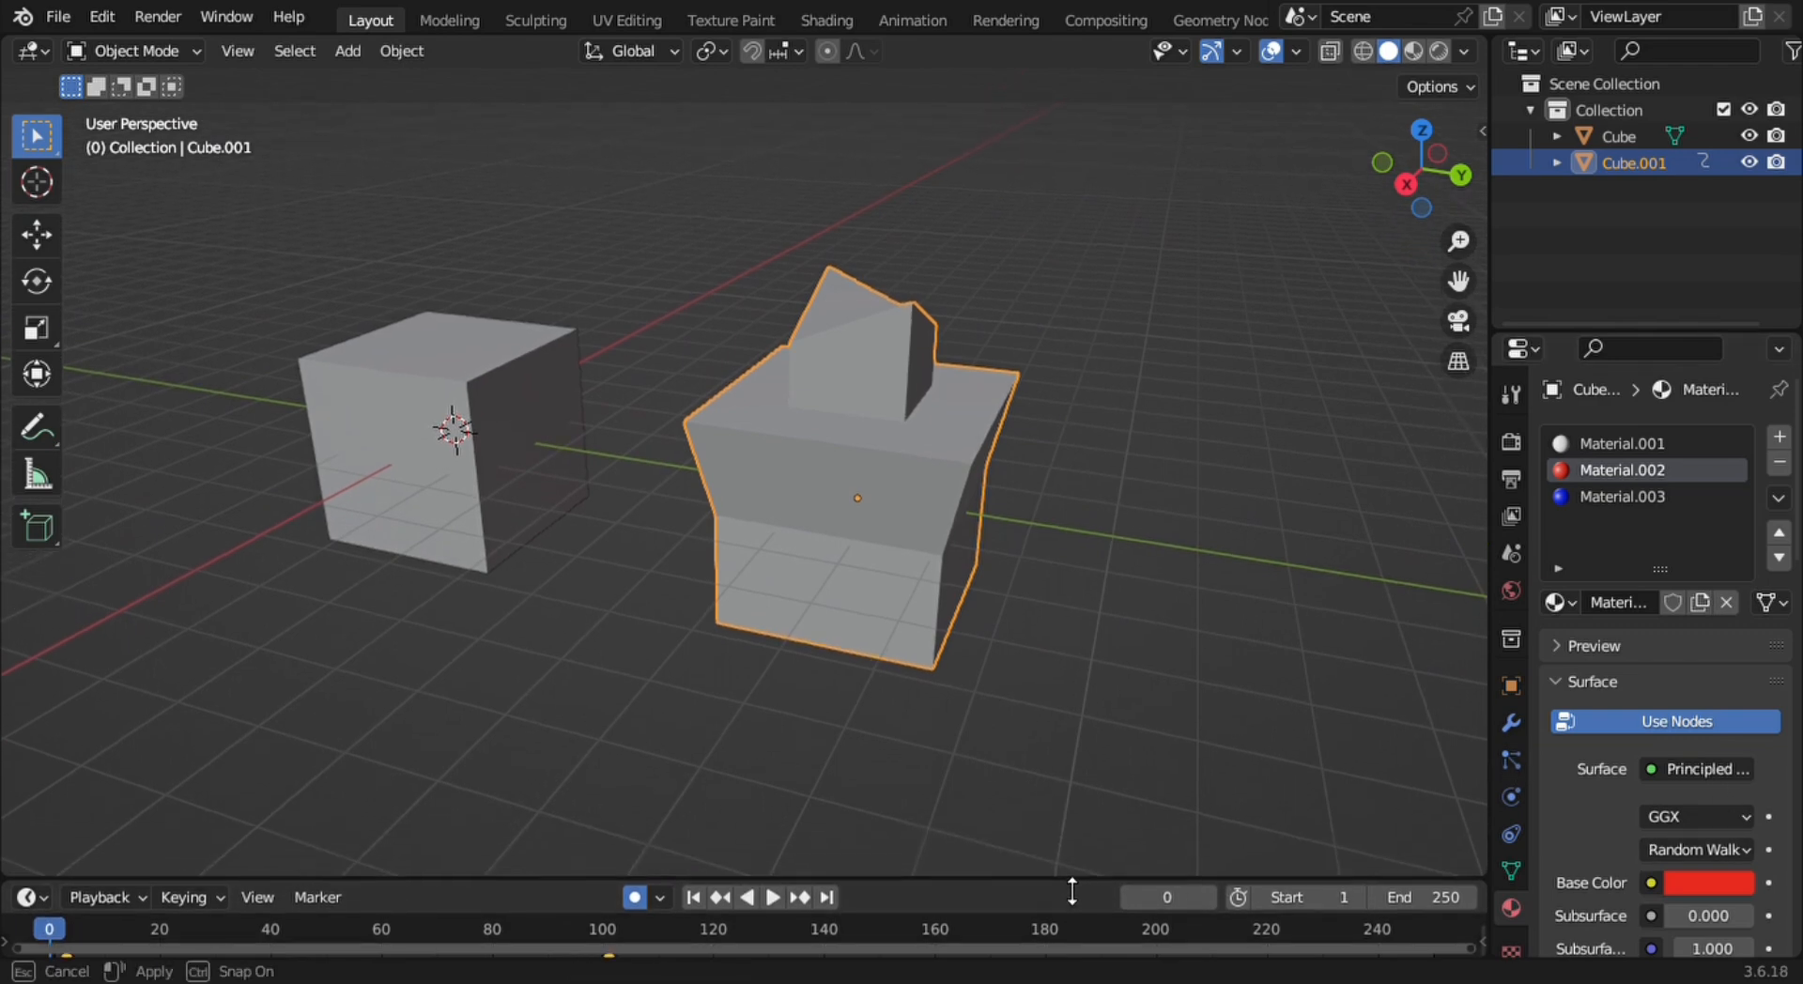